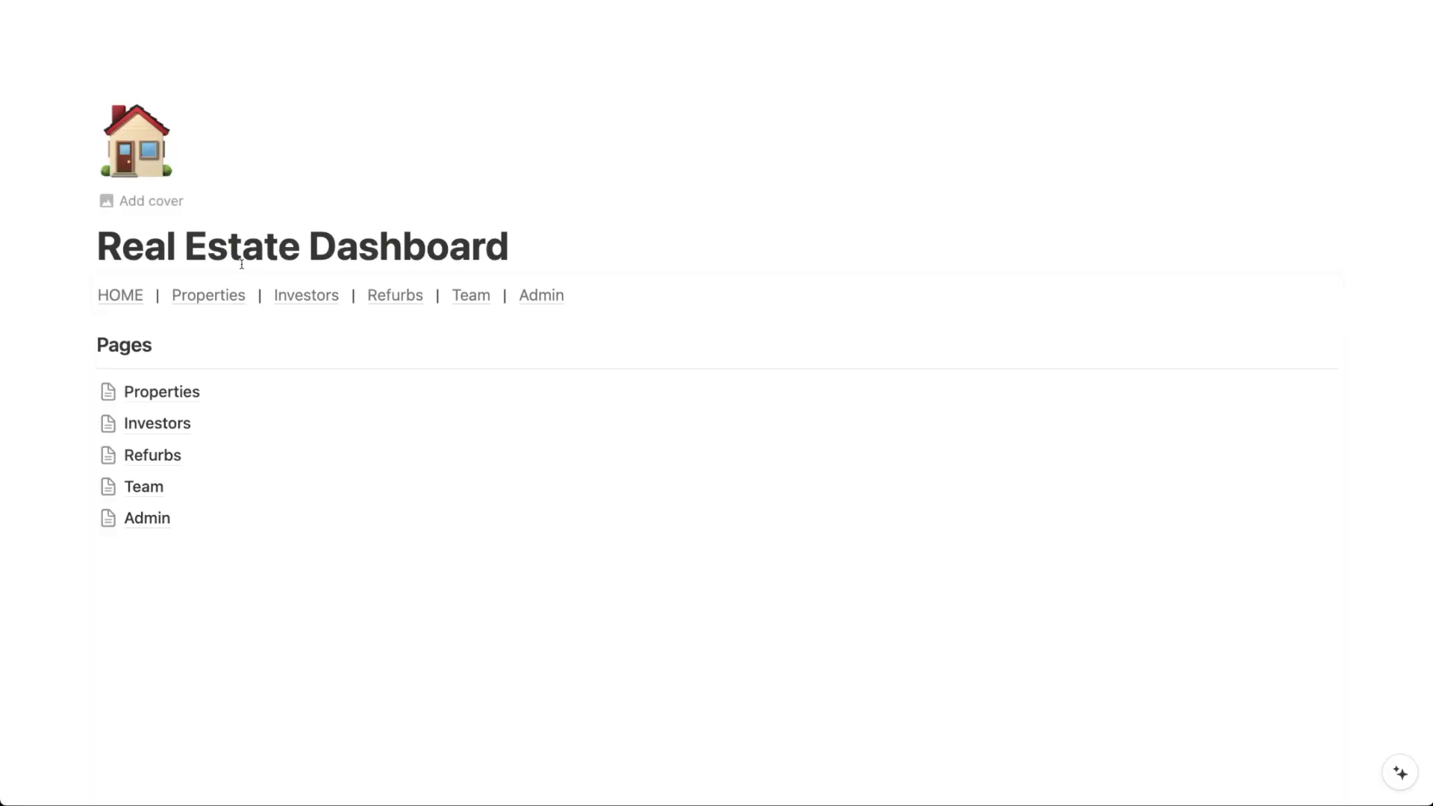
Preview the Properties, Investors, Refurbs and Team pages through the dashboard's navigation links
left_click(216, 296)
left_click(579, 195)
left_click(670, 194)
left_click(743, 194)
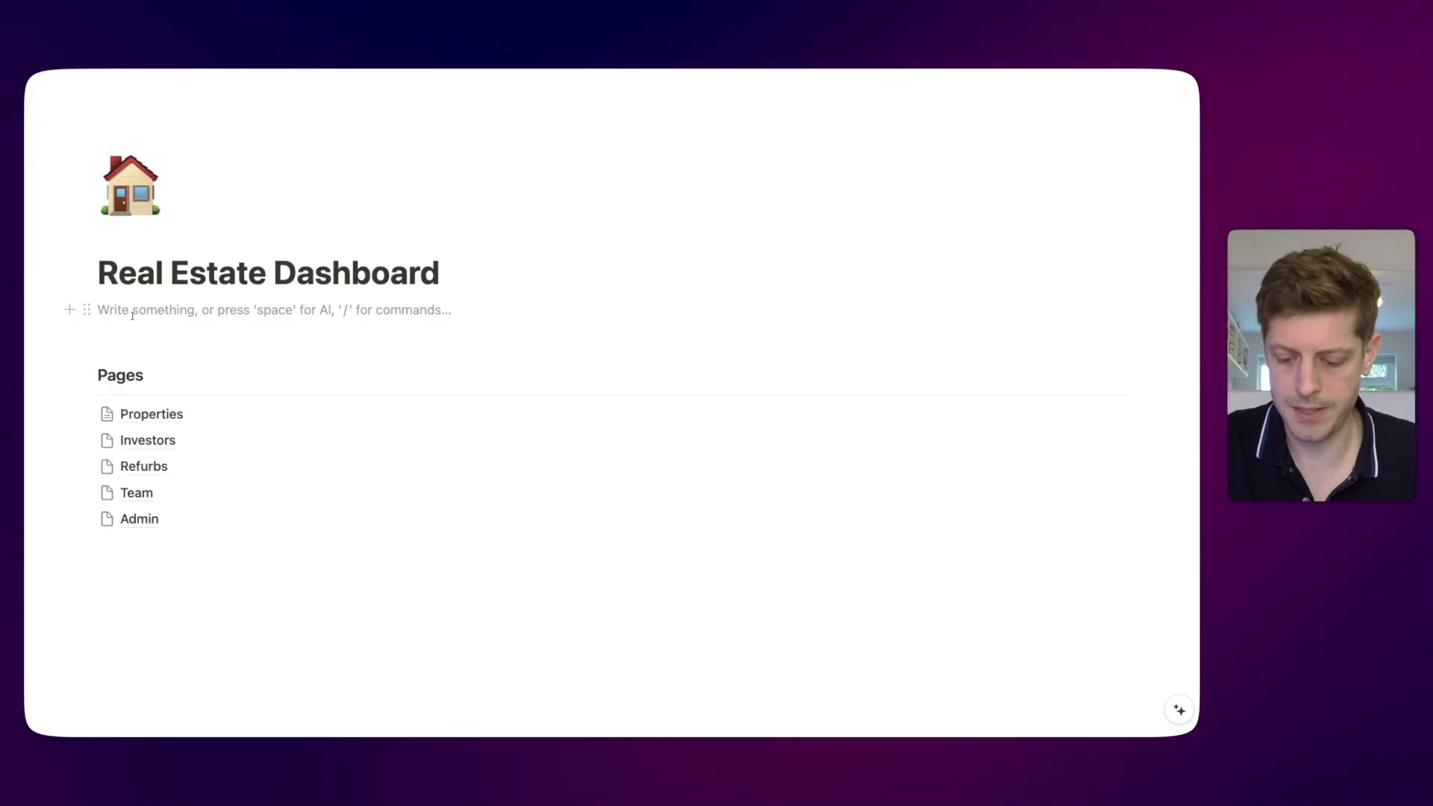
Insert a synced block via /sync under the title, then remove it again
type("/syn")
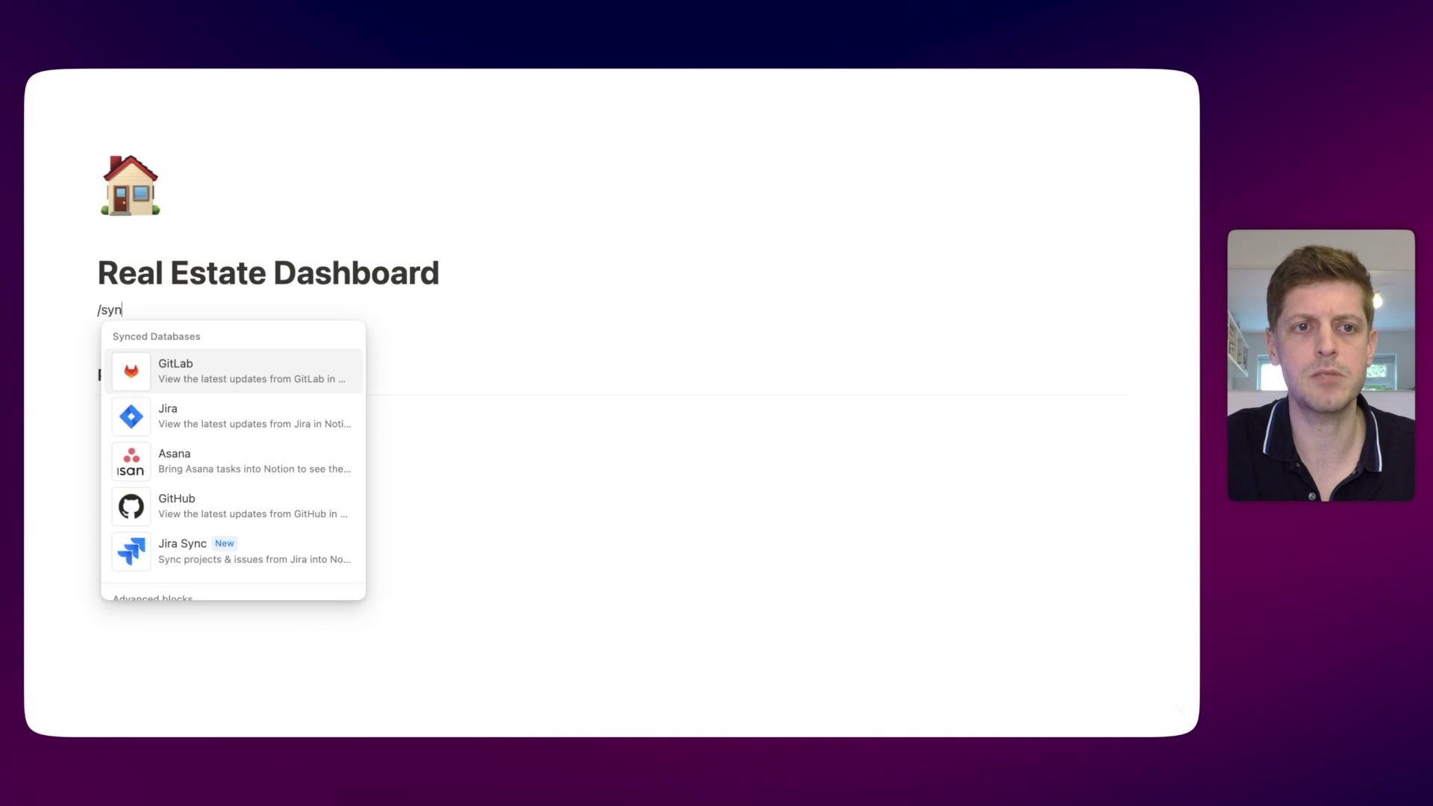
key("Up")
key("Up")
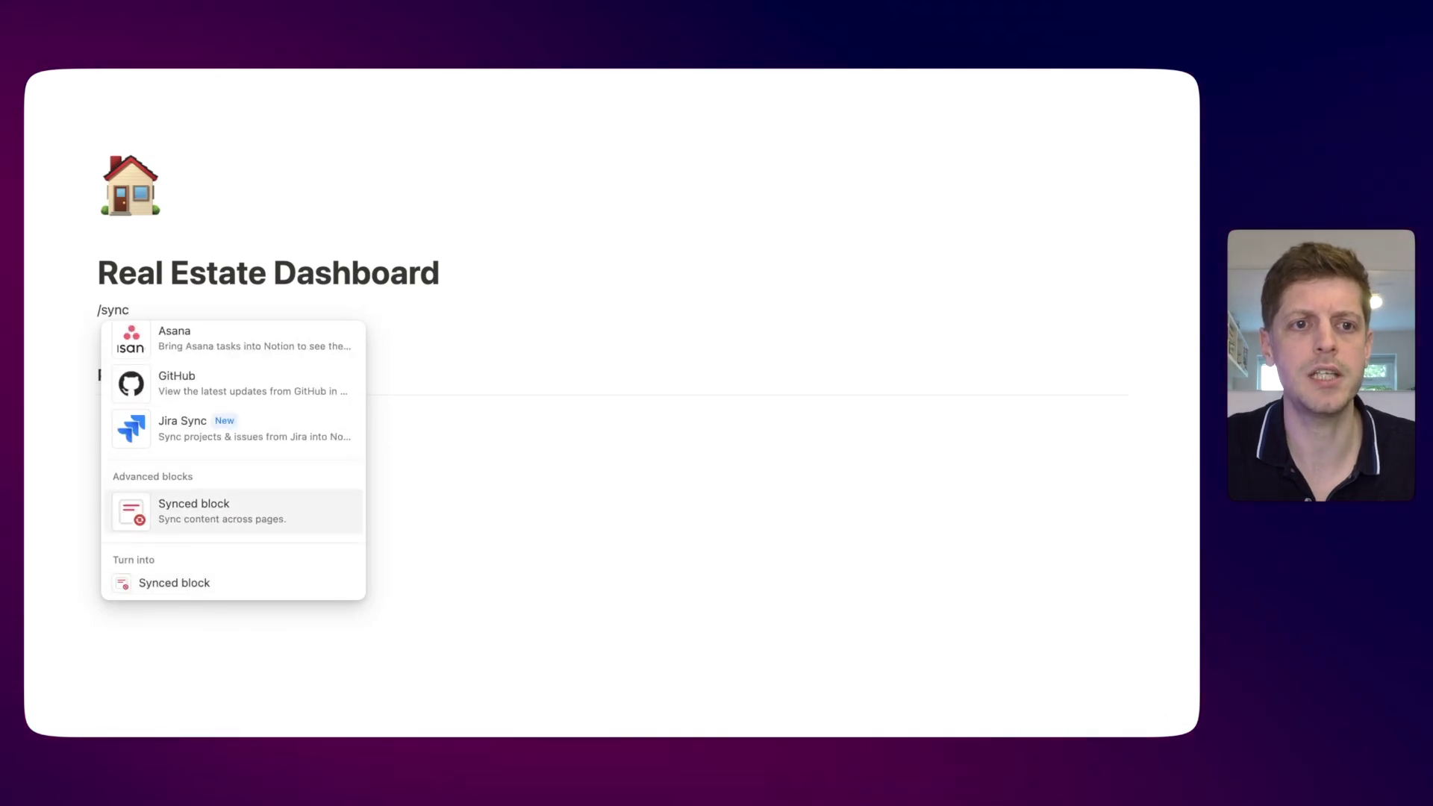
key("Return")
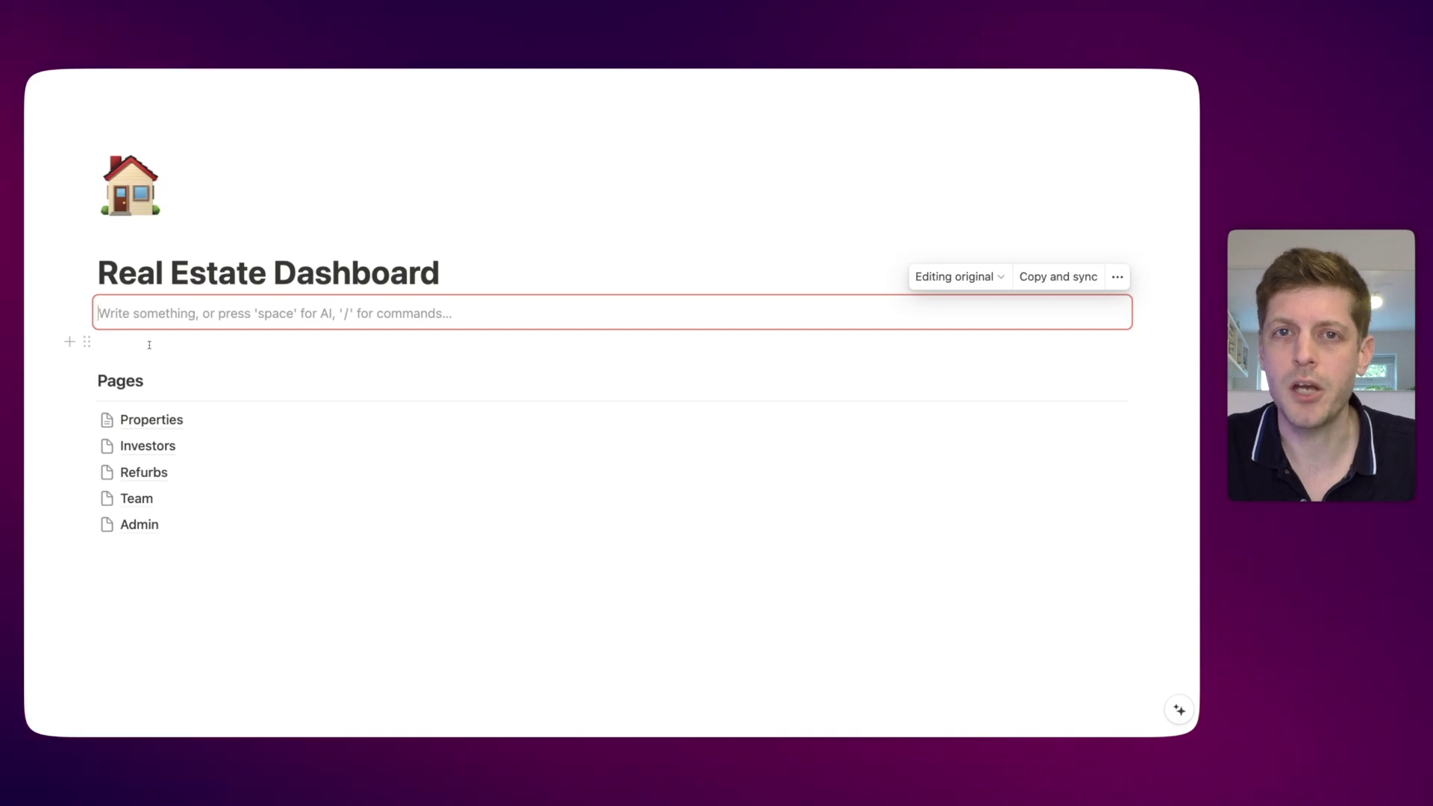
key("BackSpace")
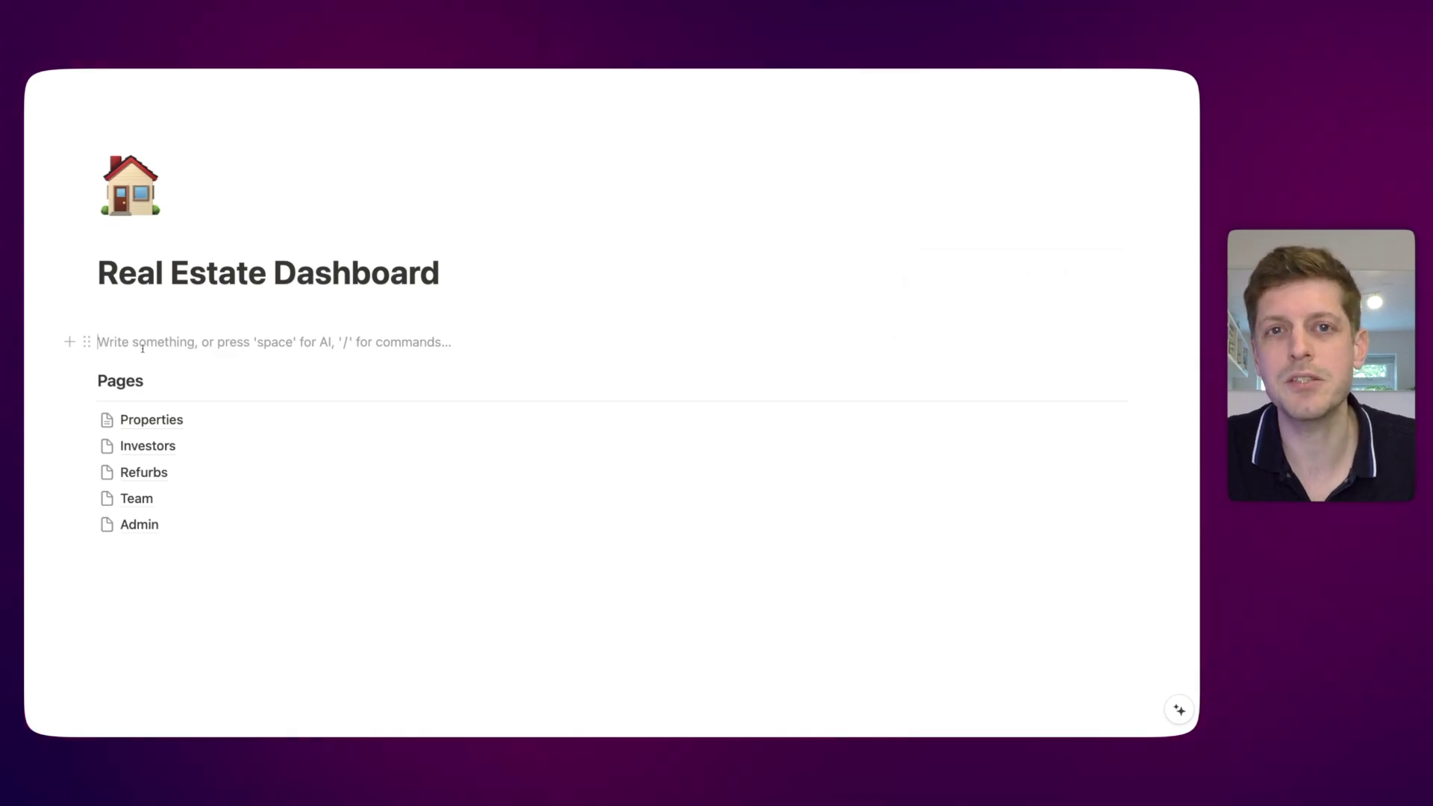
Type HOME, make that line a synced block and delete its extra empty line
type("HOME")
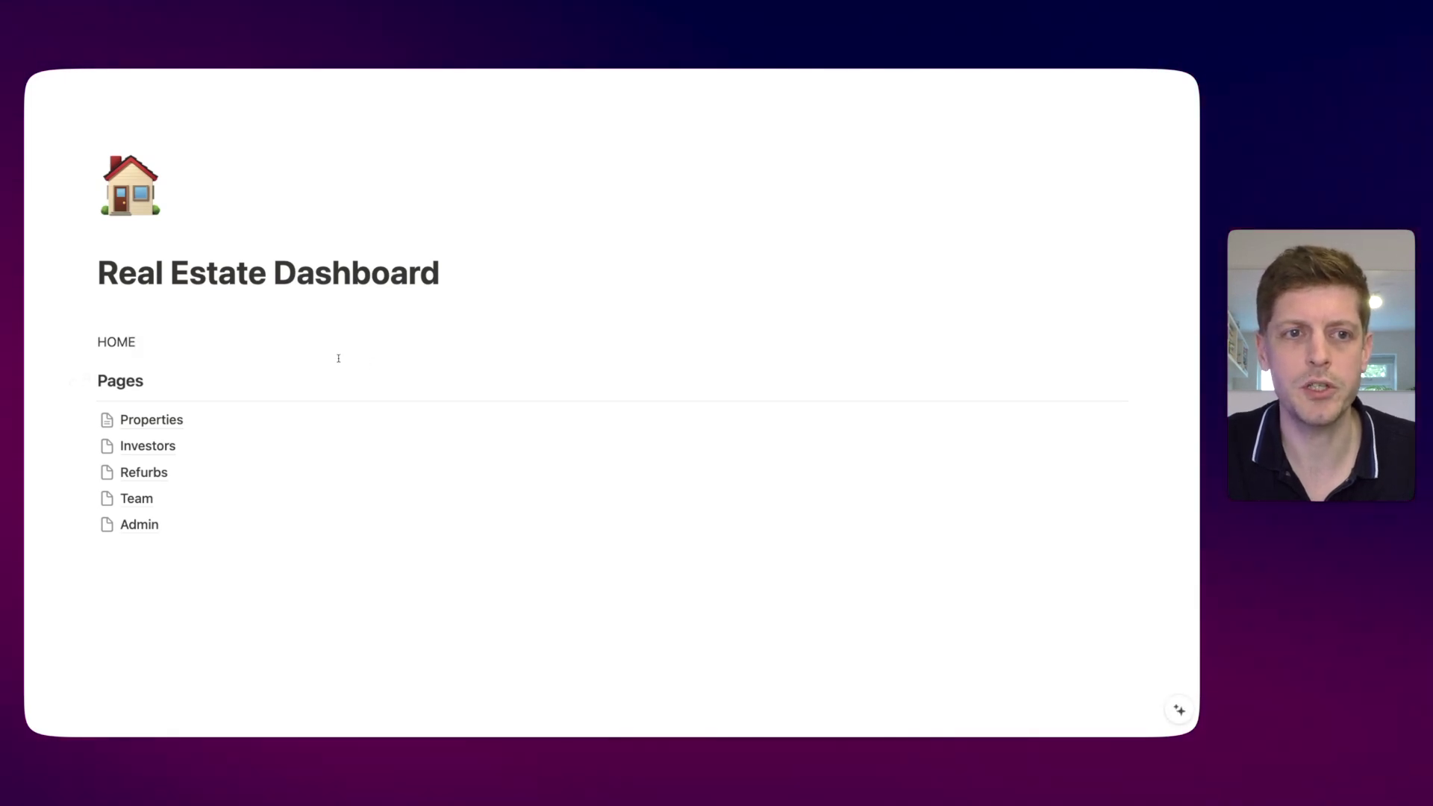
key("super+z")
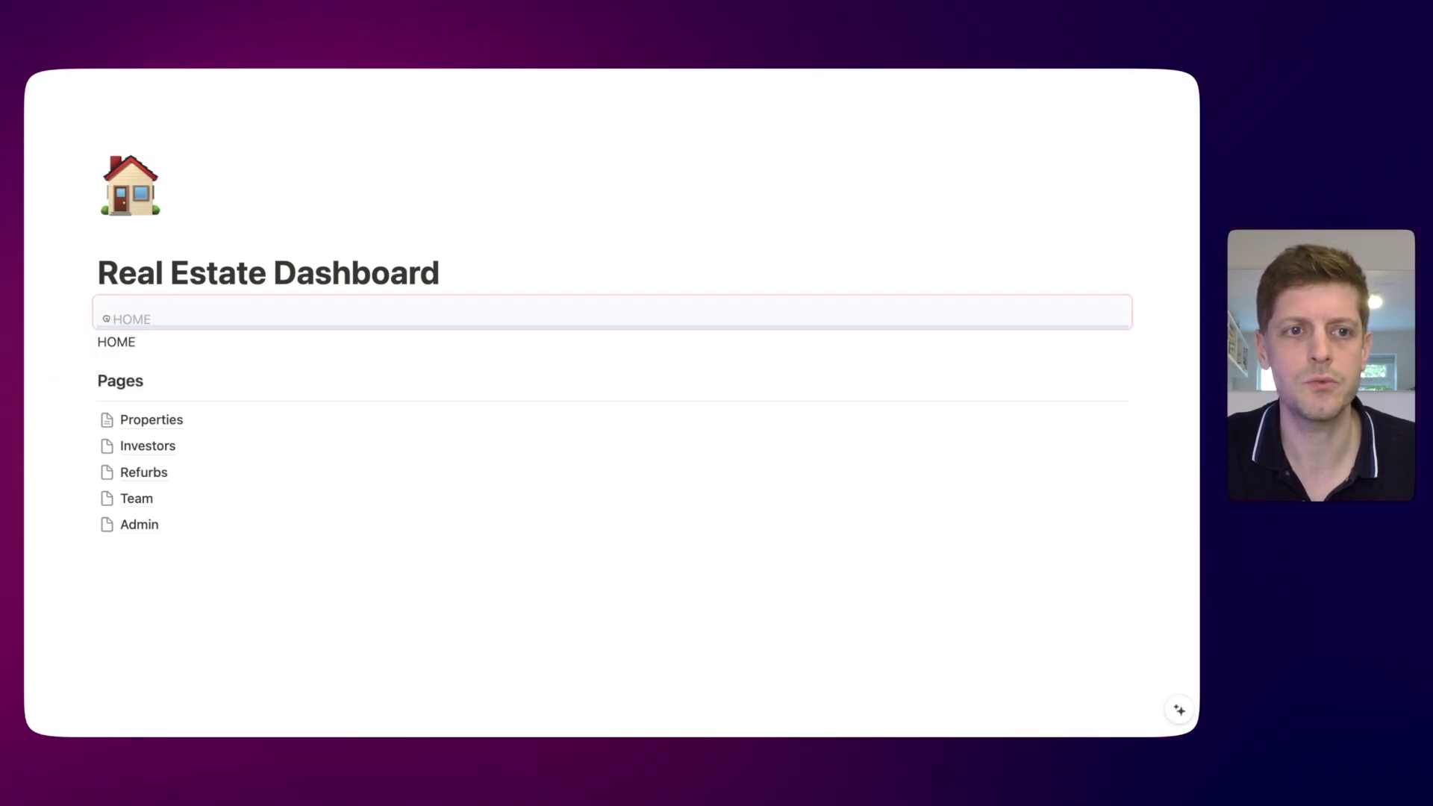
left_click(124, 340)
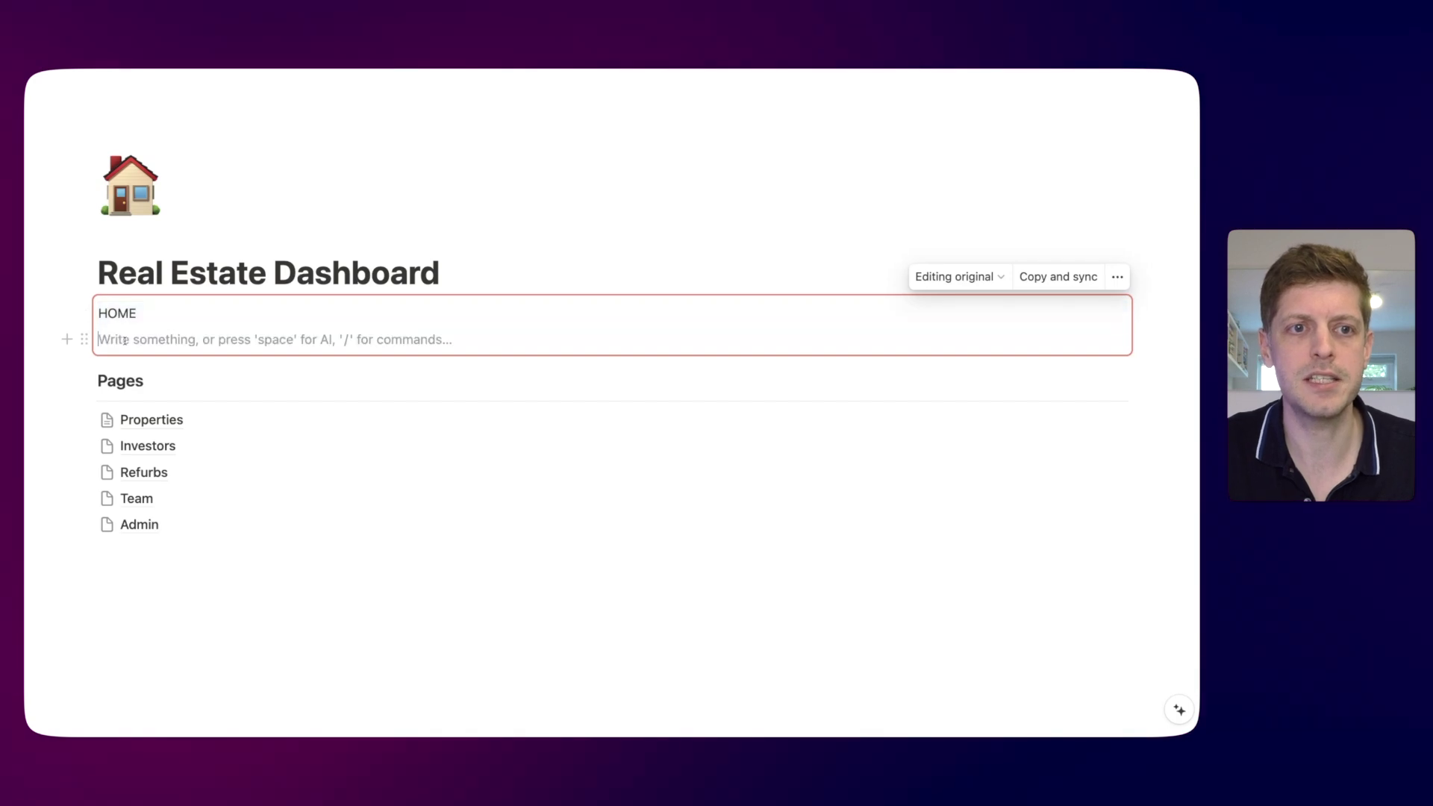
key("BackSpace")
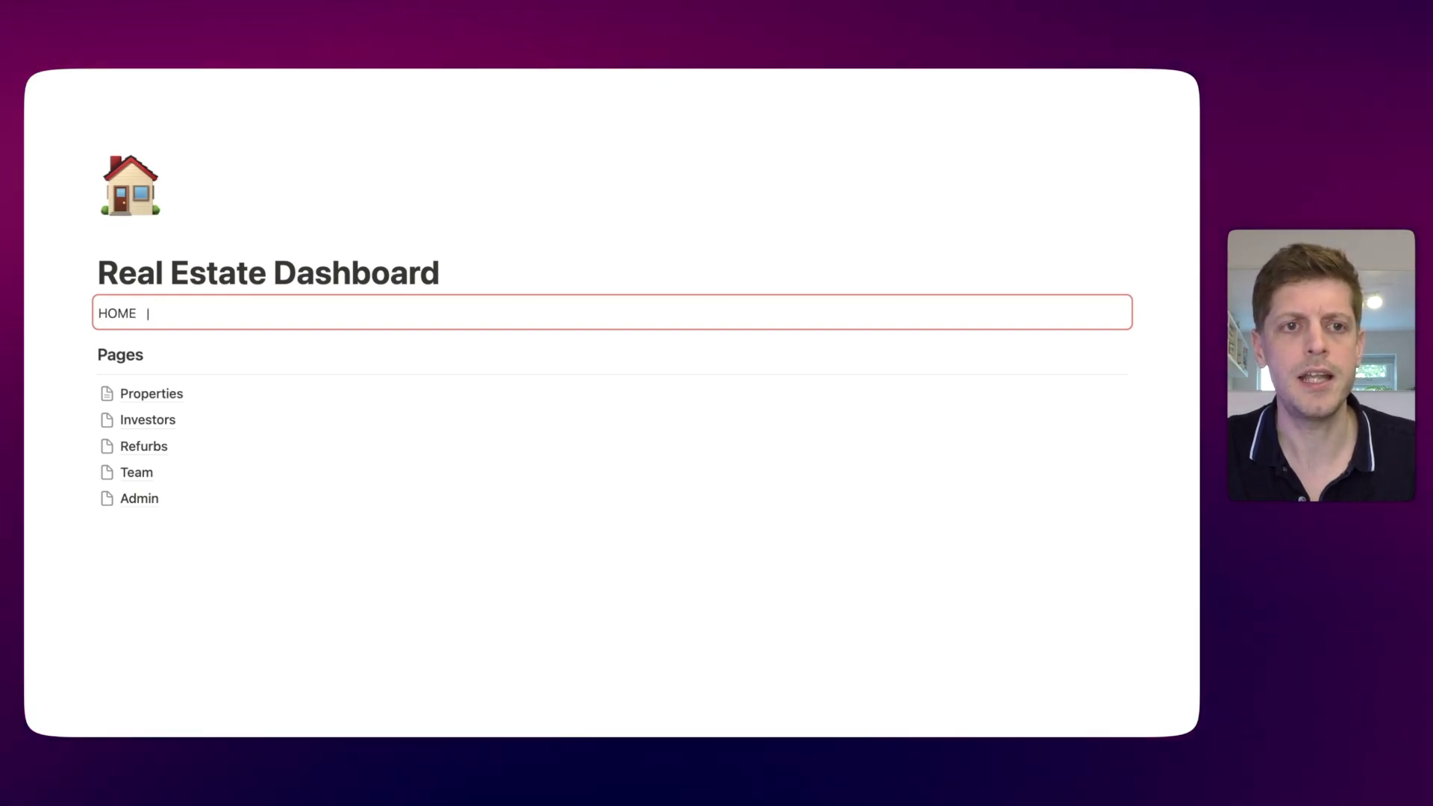
After HOME, type '| Properties | Investors | Refurbs | Team | Admin' in the synced block
type("|  ")
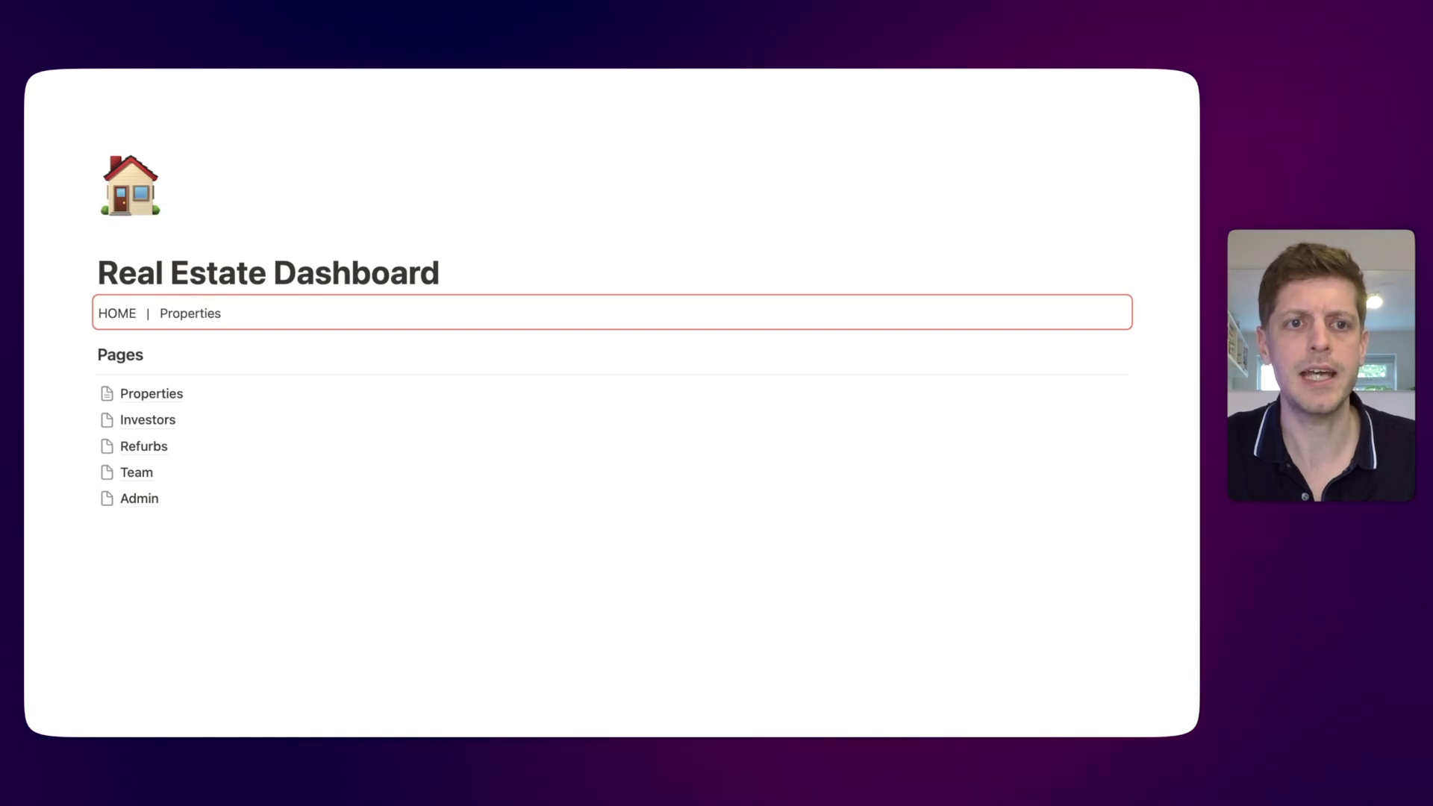
type("Properties  | ")
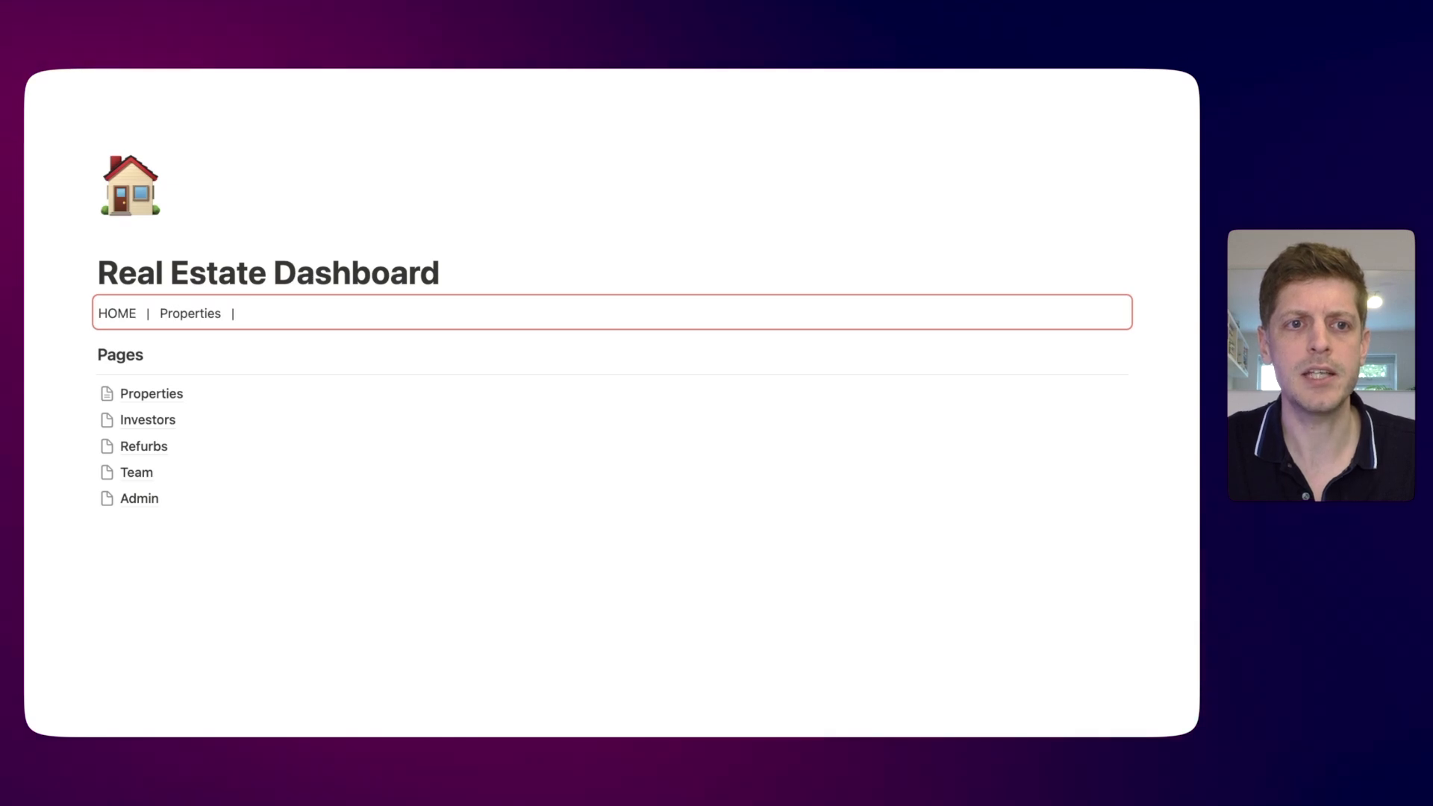
type("Investors")
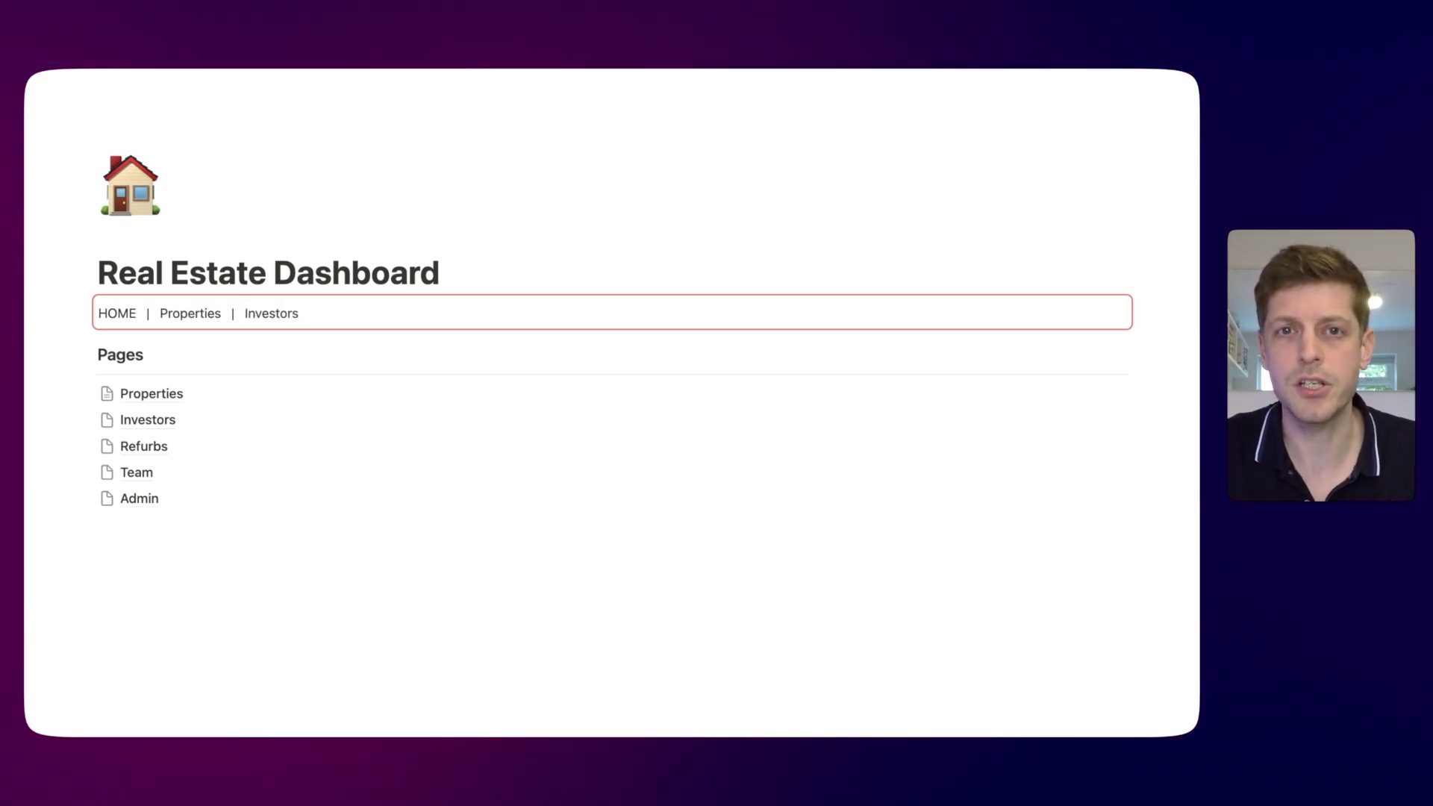
type("  |  Refurbs  |  Team  |")
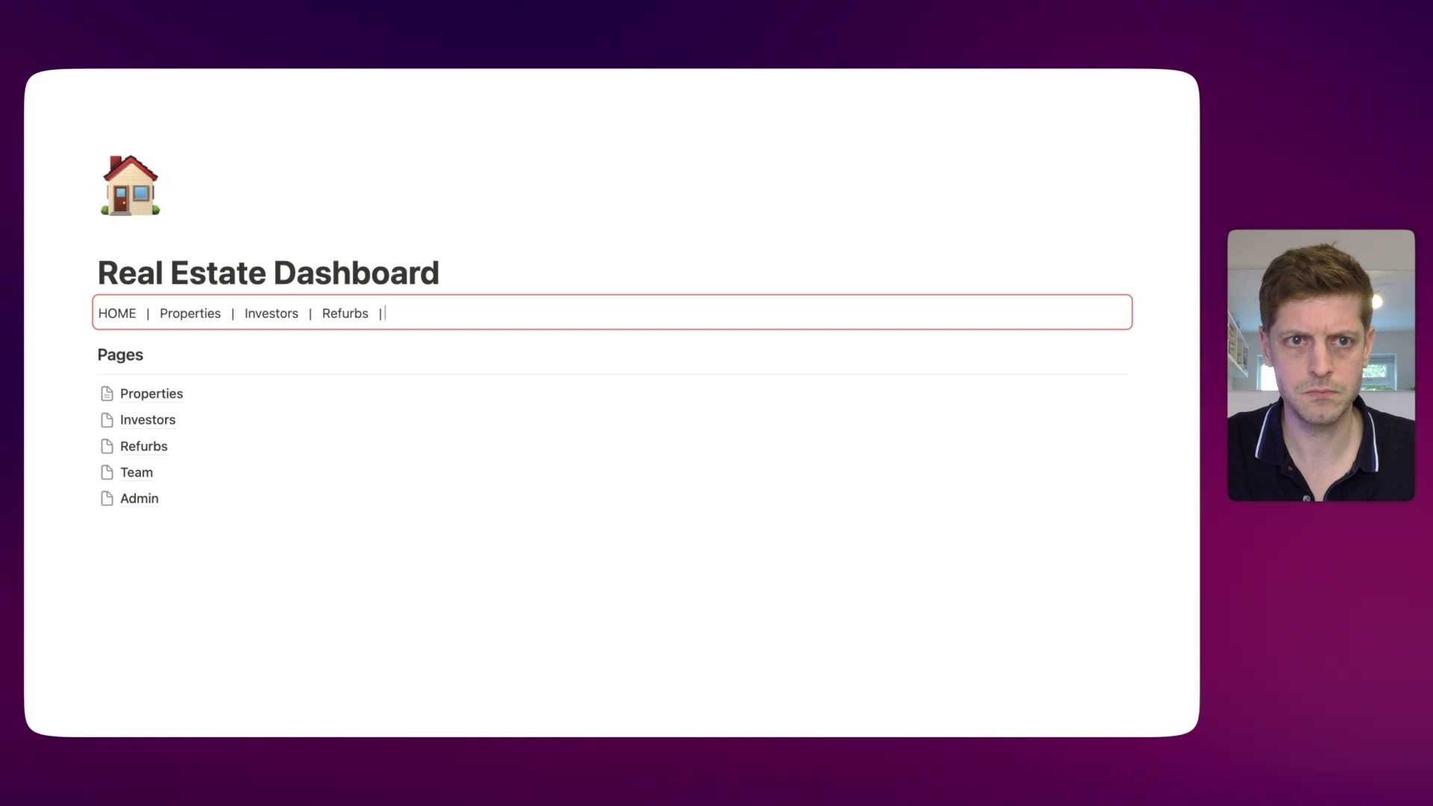
type(" Admin")
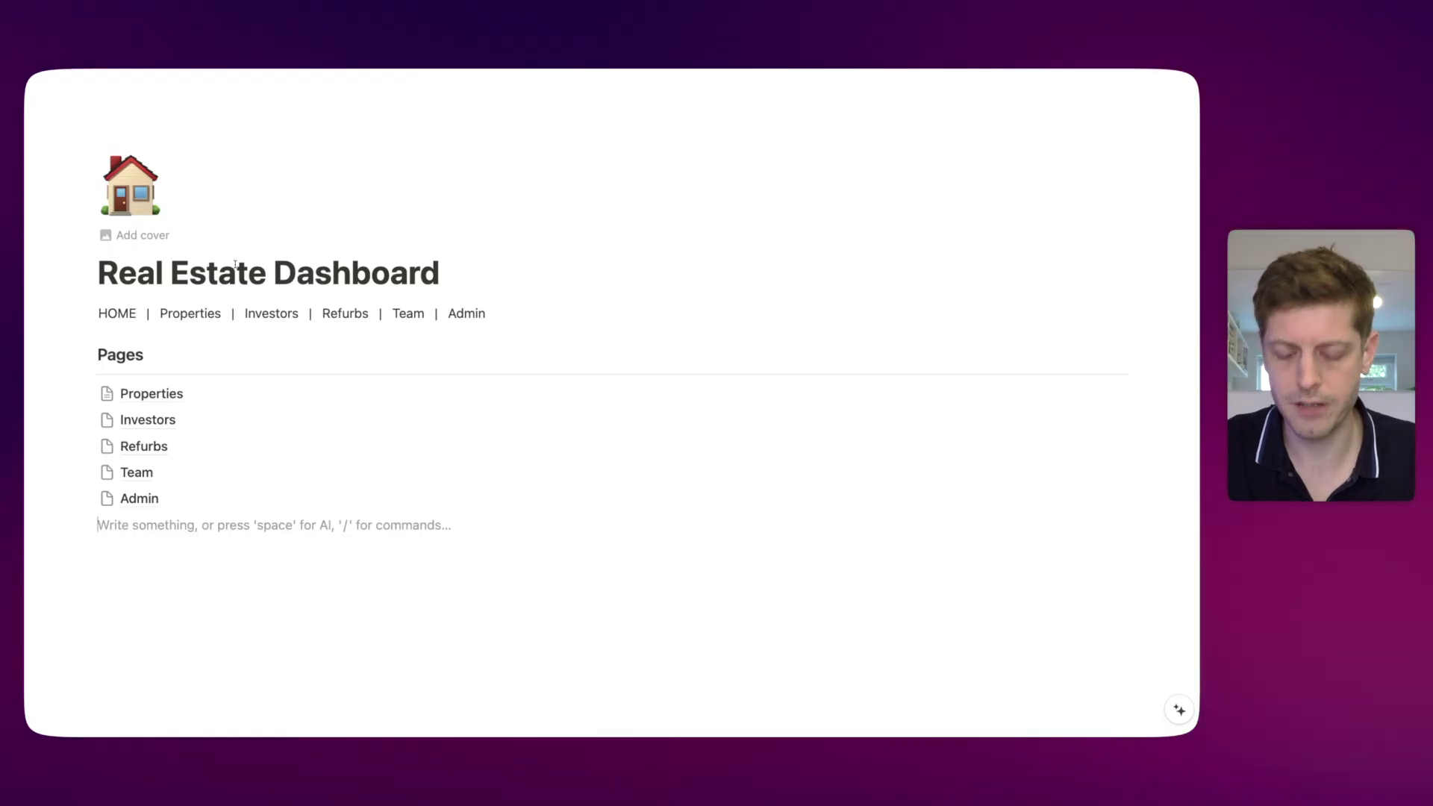
Paste the dashboard's copied page link onto HOME and check it in the link settings
key("super+l")
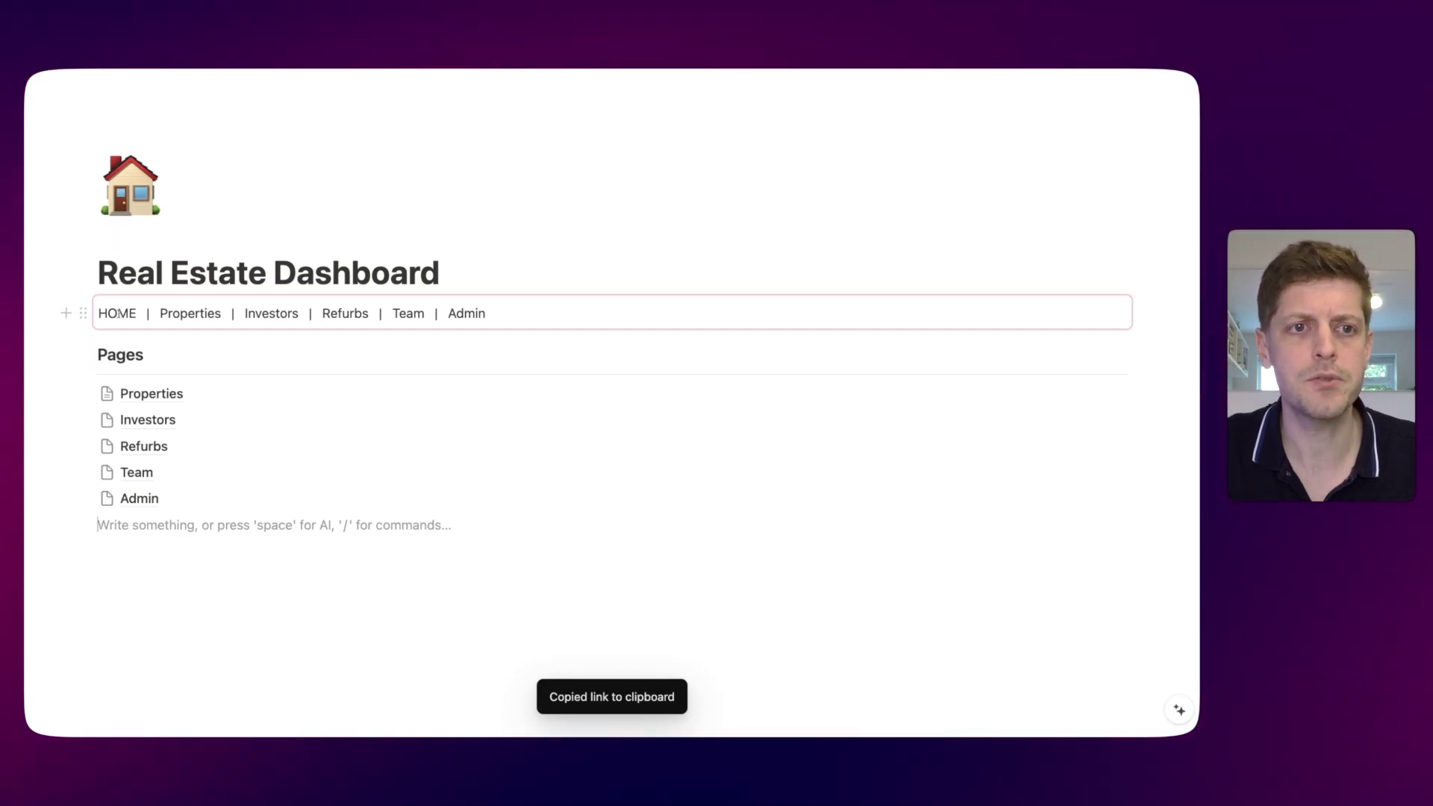
double_click(119, 311)
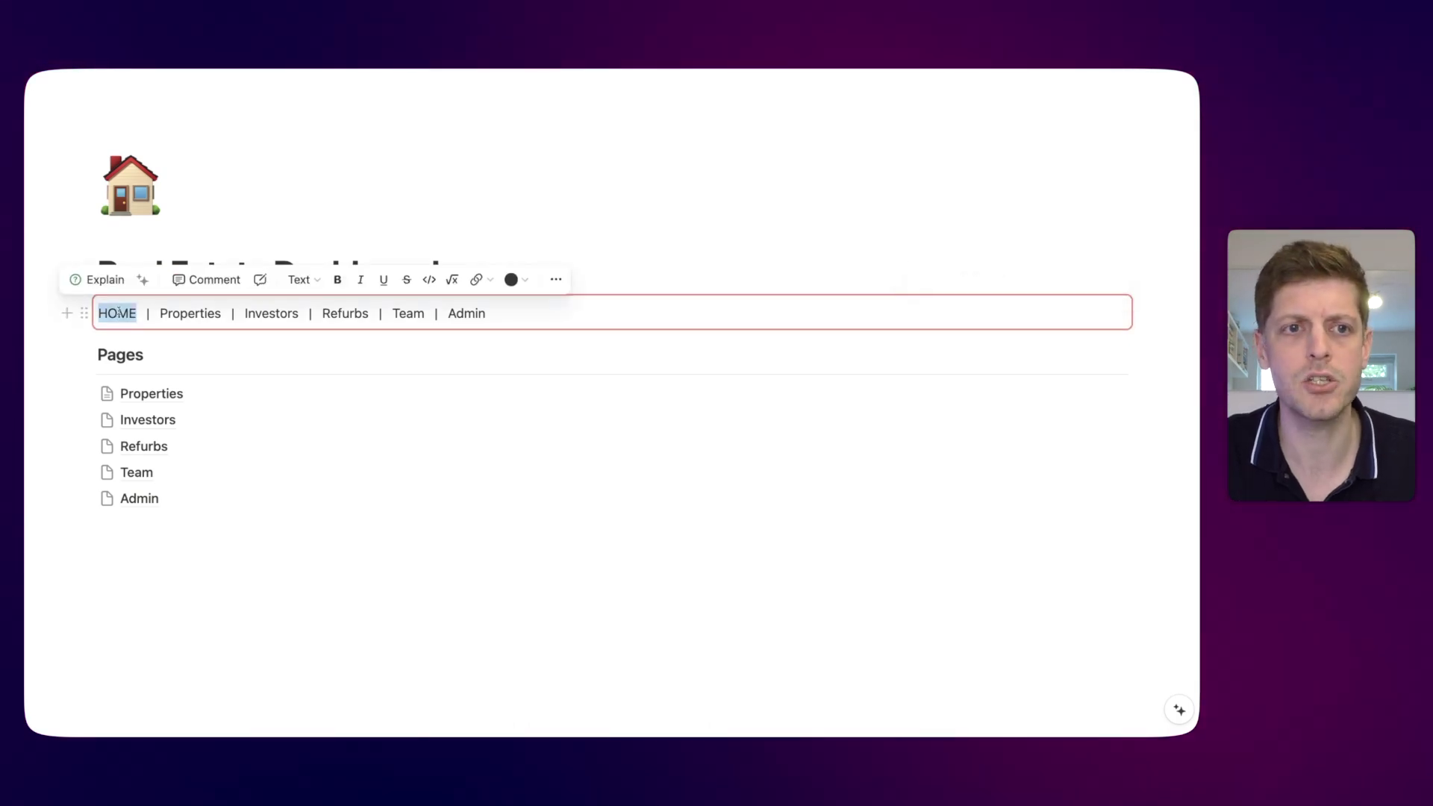
left_click(120, 312)
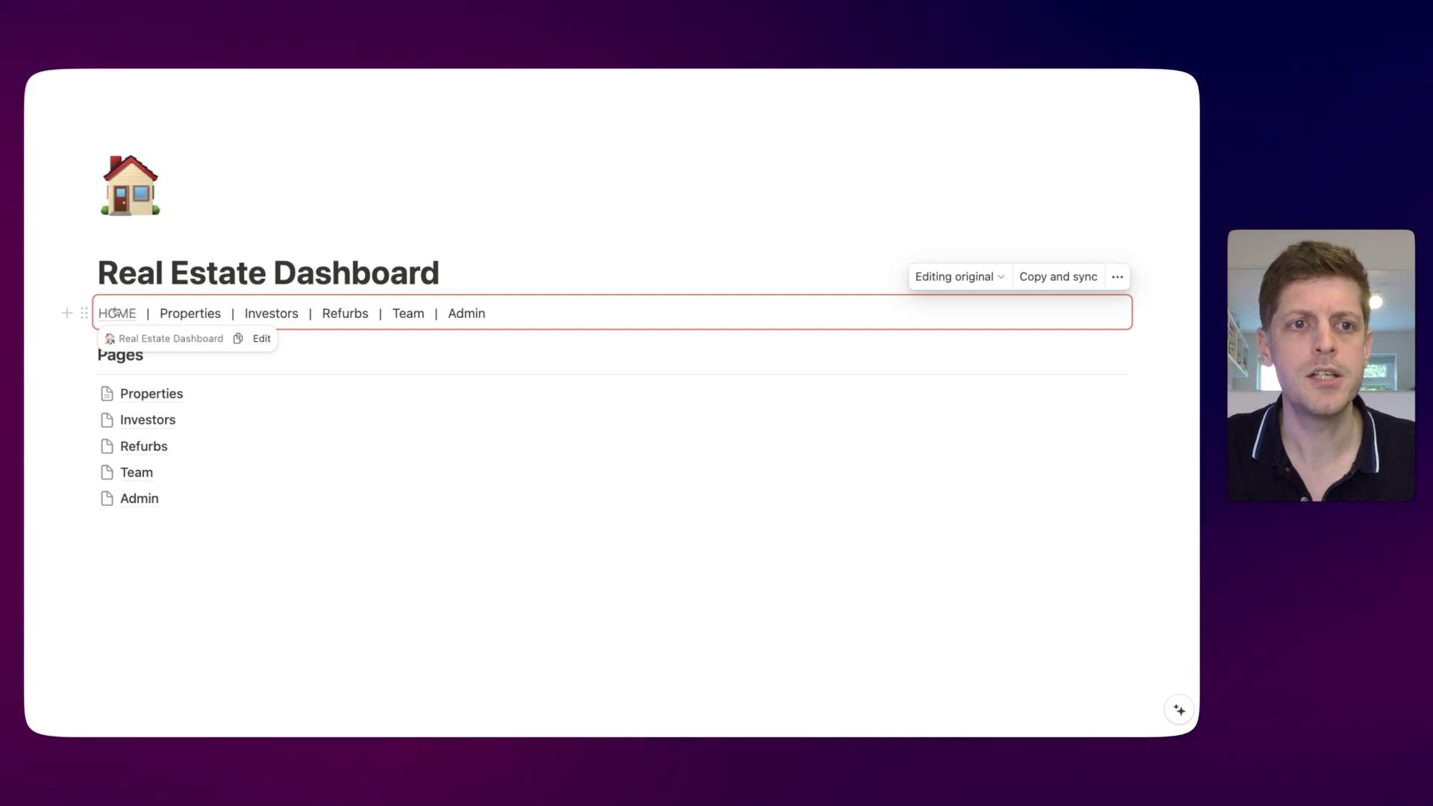
left_click(261, 339)
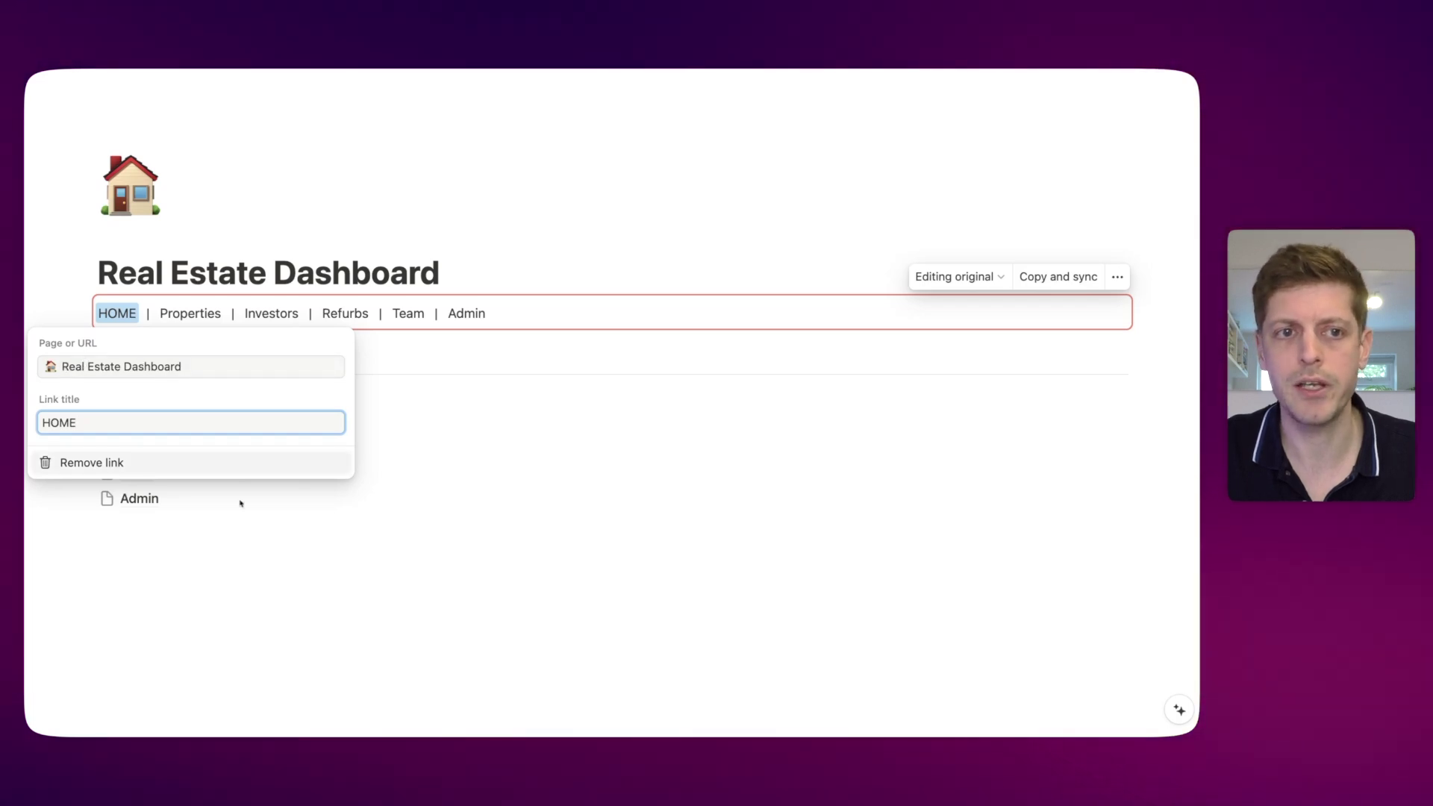
left_click(253, 595)
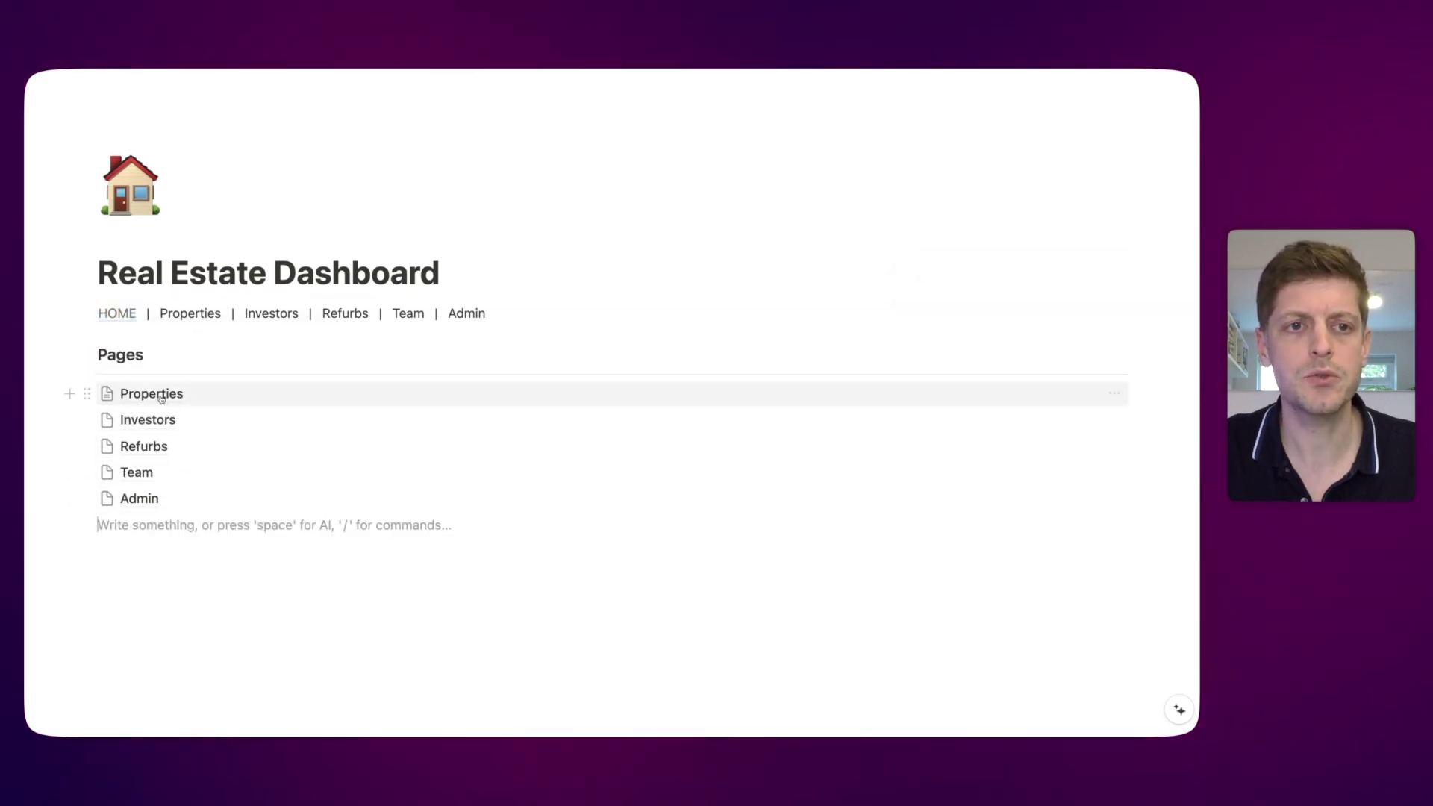
Copy the Properties page link, paste it onto Properties in the navigation line, and test it
mouse_move(161, 397)
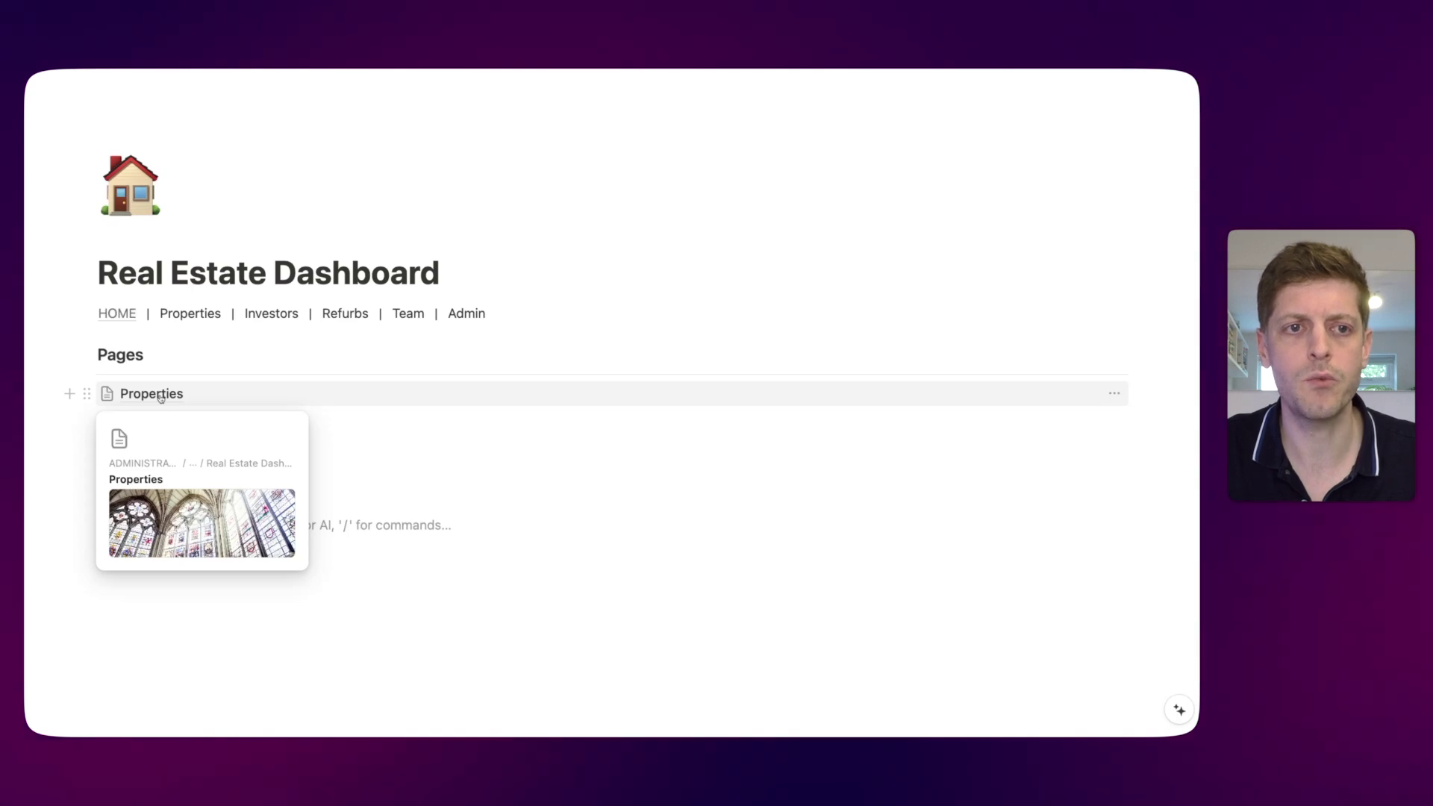
left_click(161, 396)
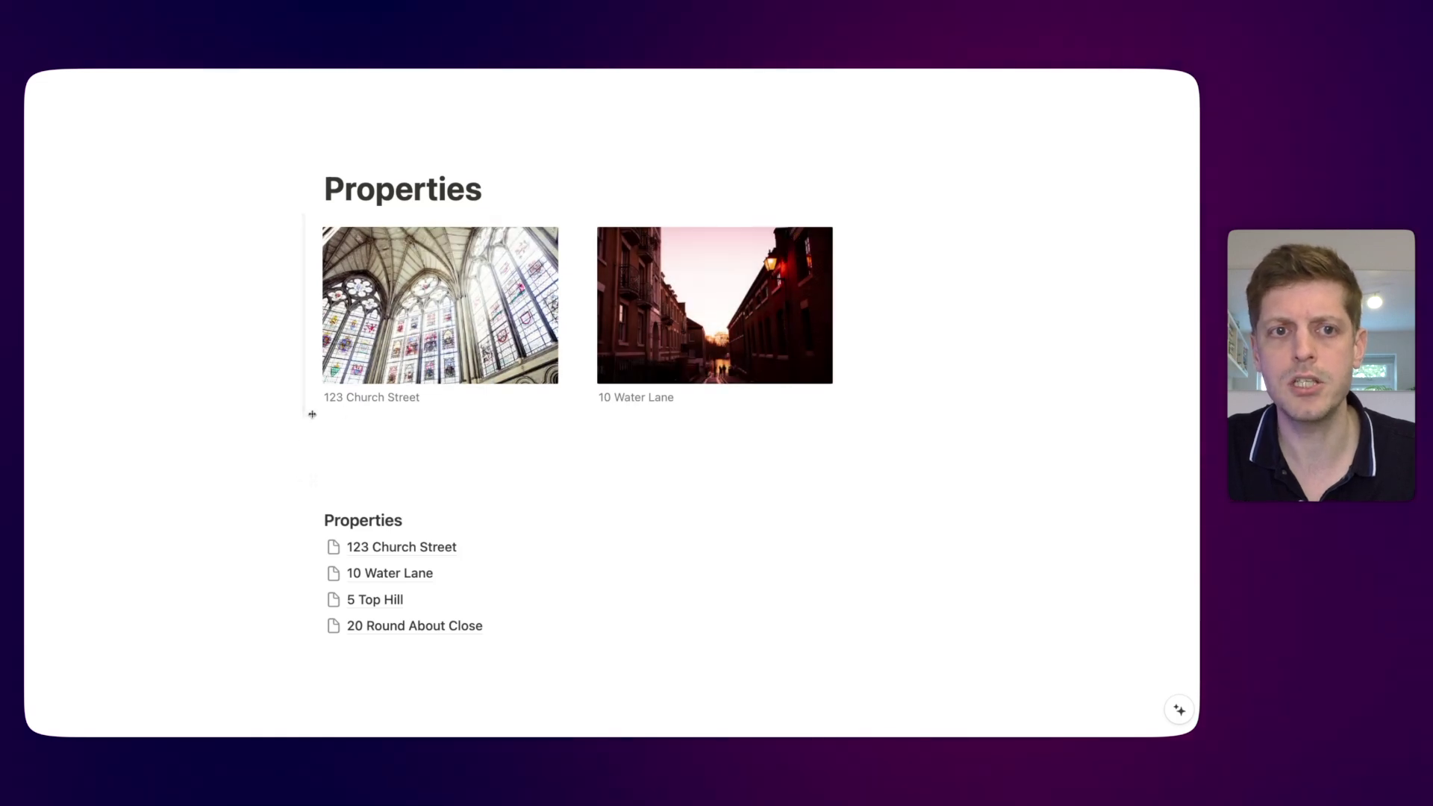
left_click(375, 448)
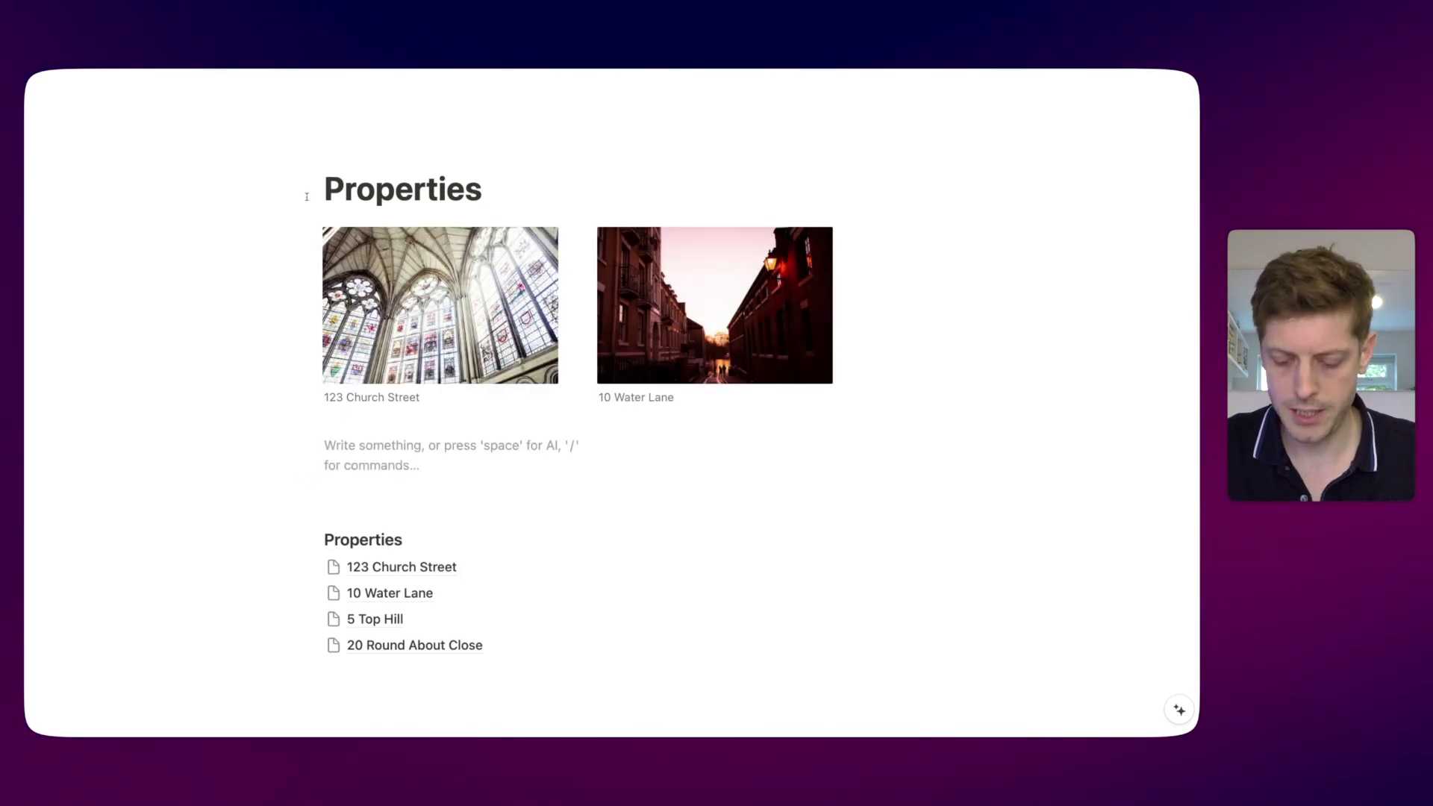
key("super+l")
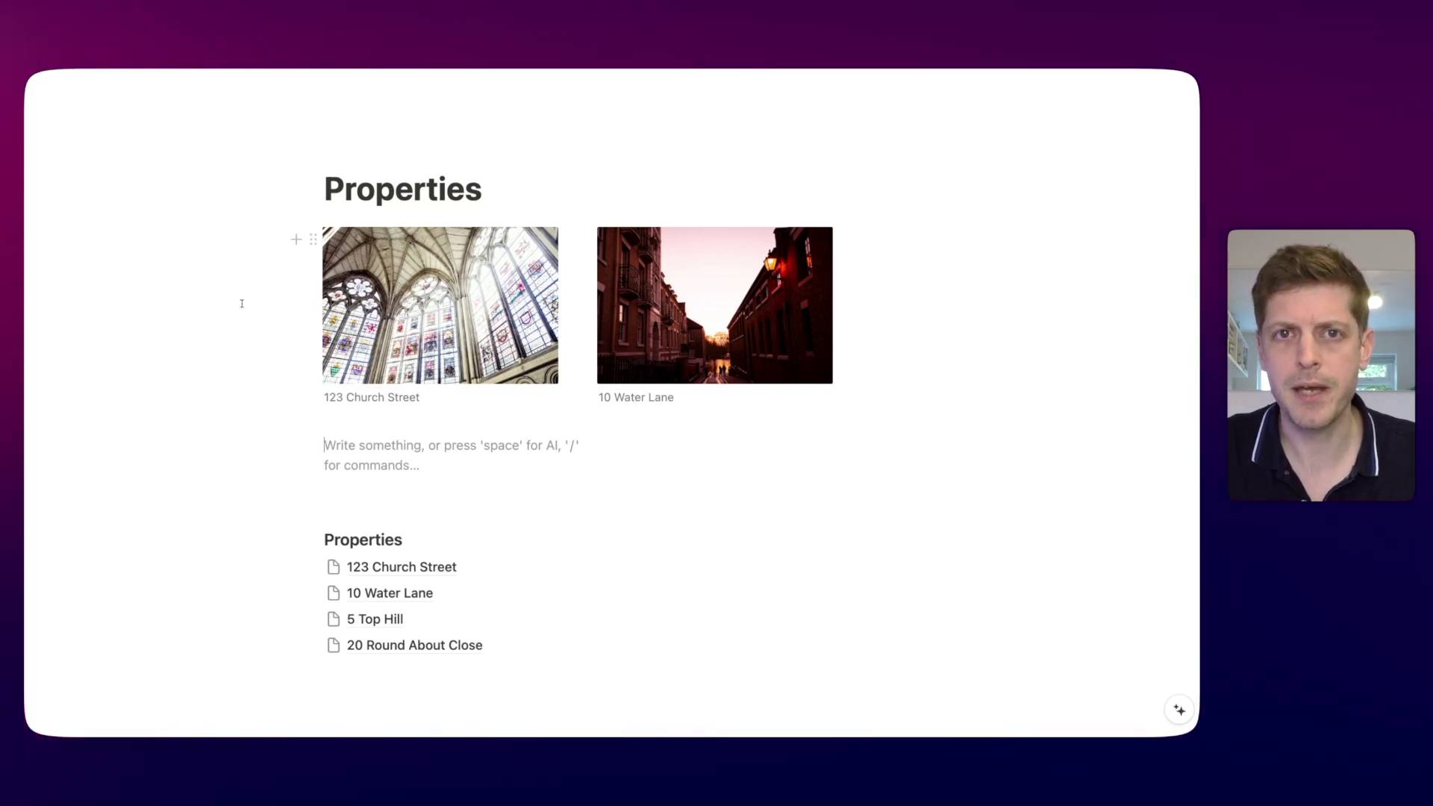
left_click(85, 538)
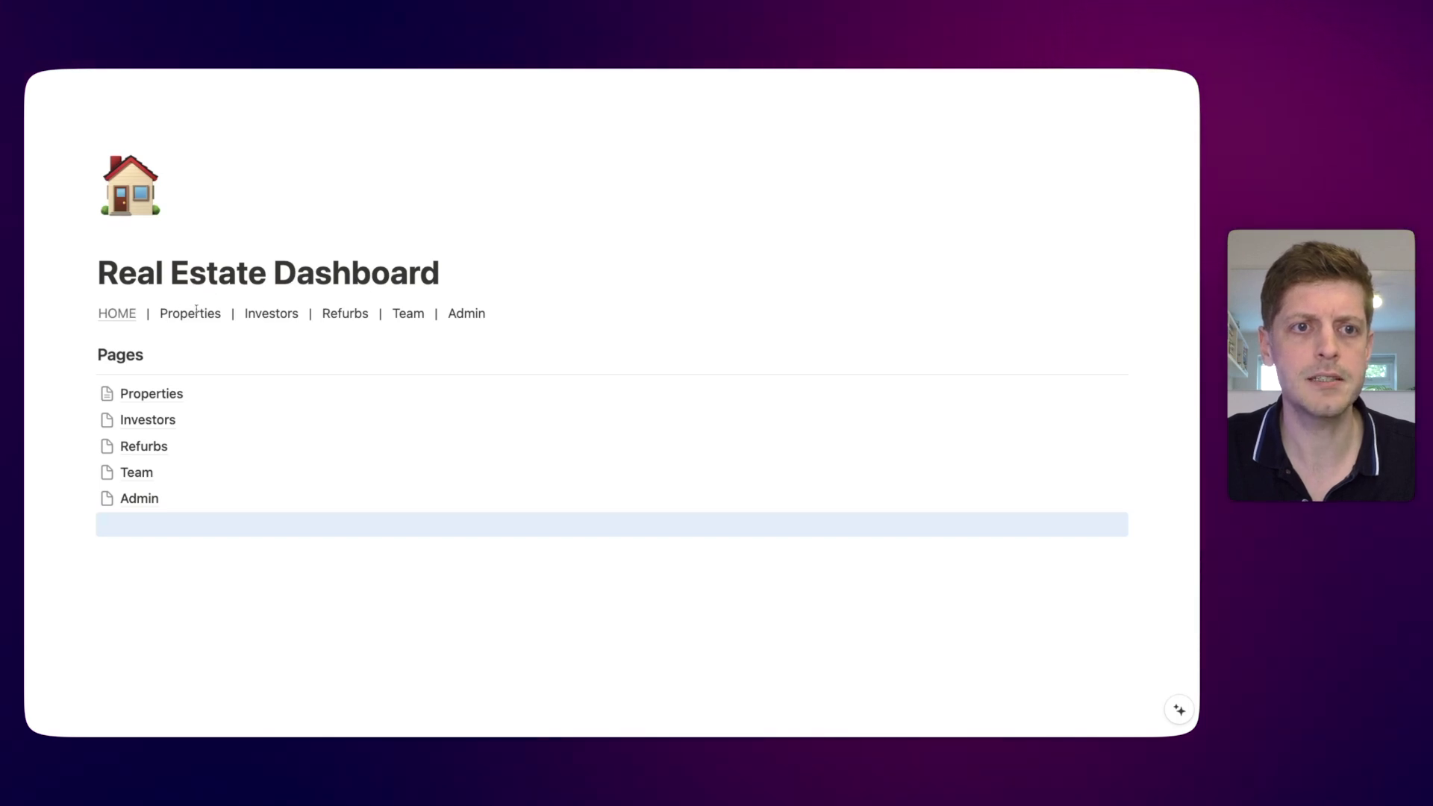
double_click(196, 312)
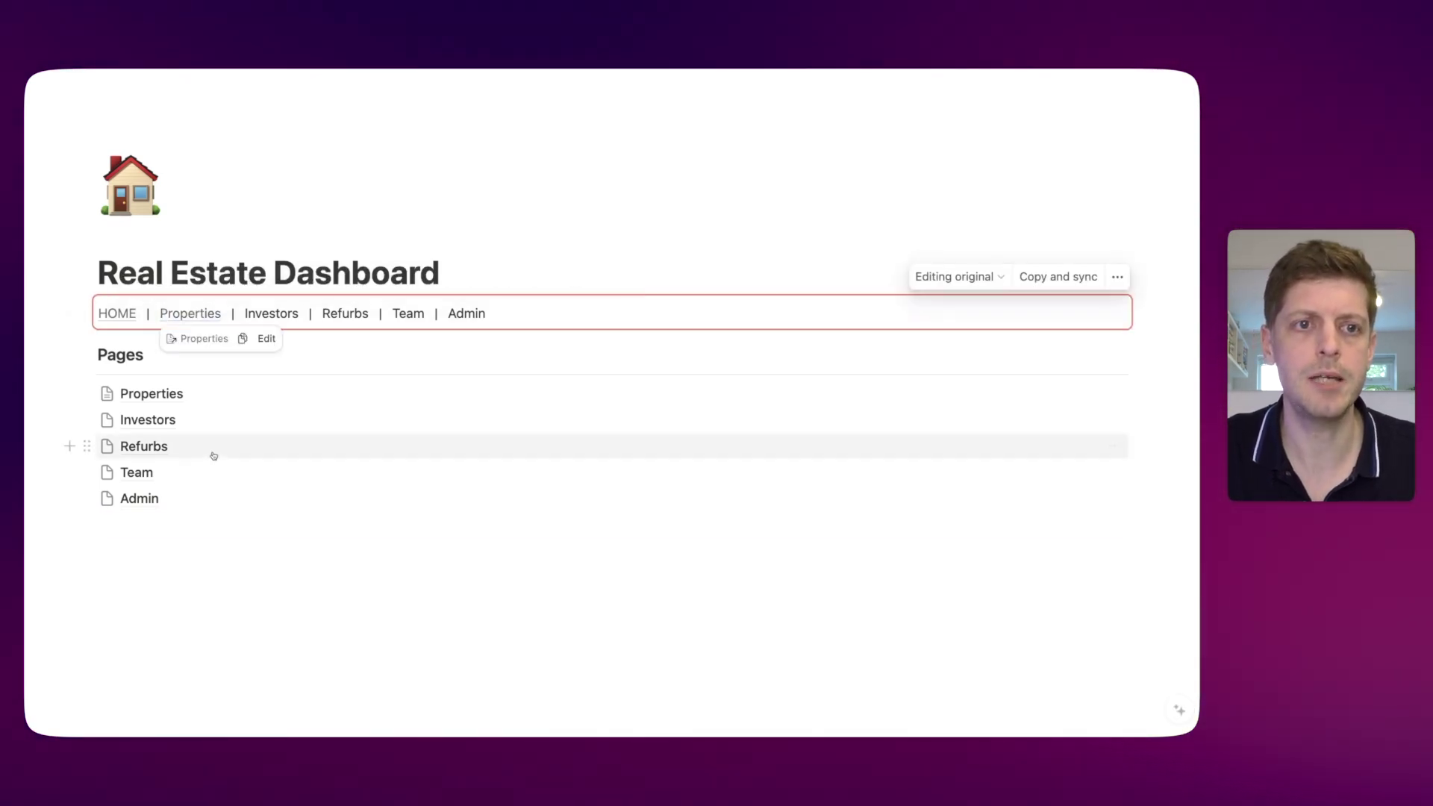
left_click(188, 314)
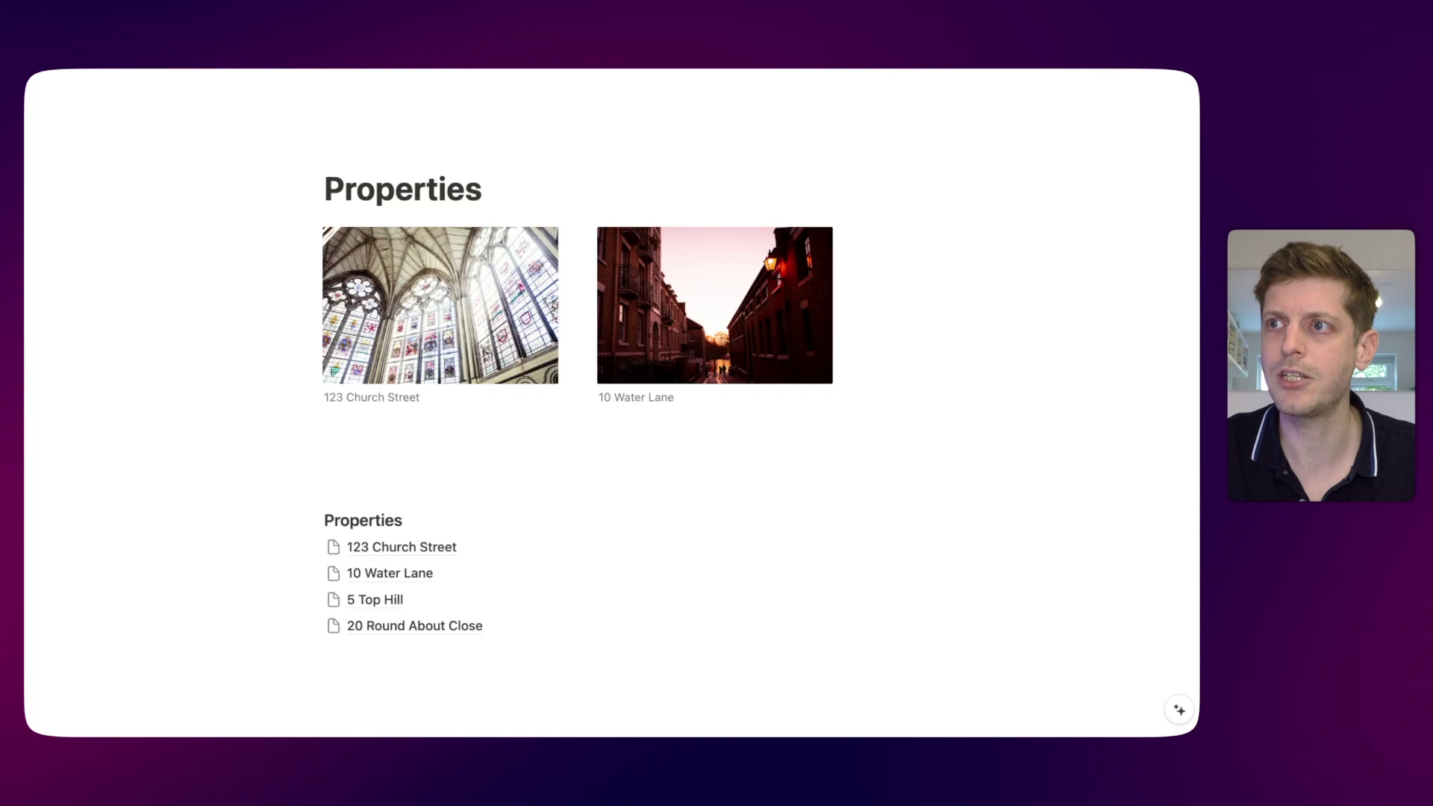
key("super+bracketleft")
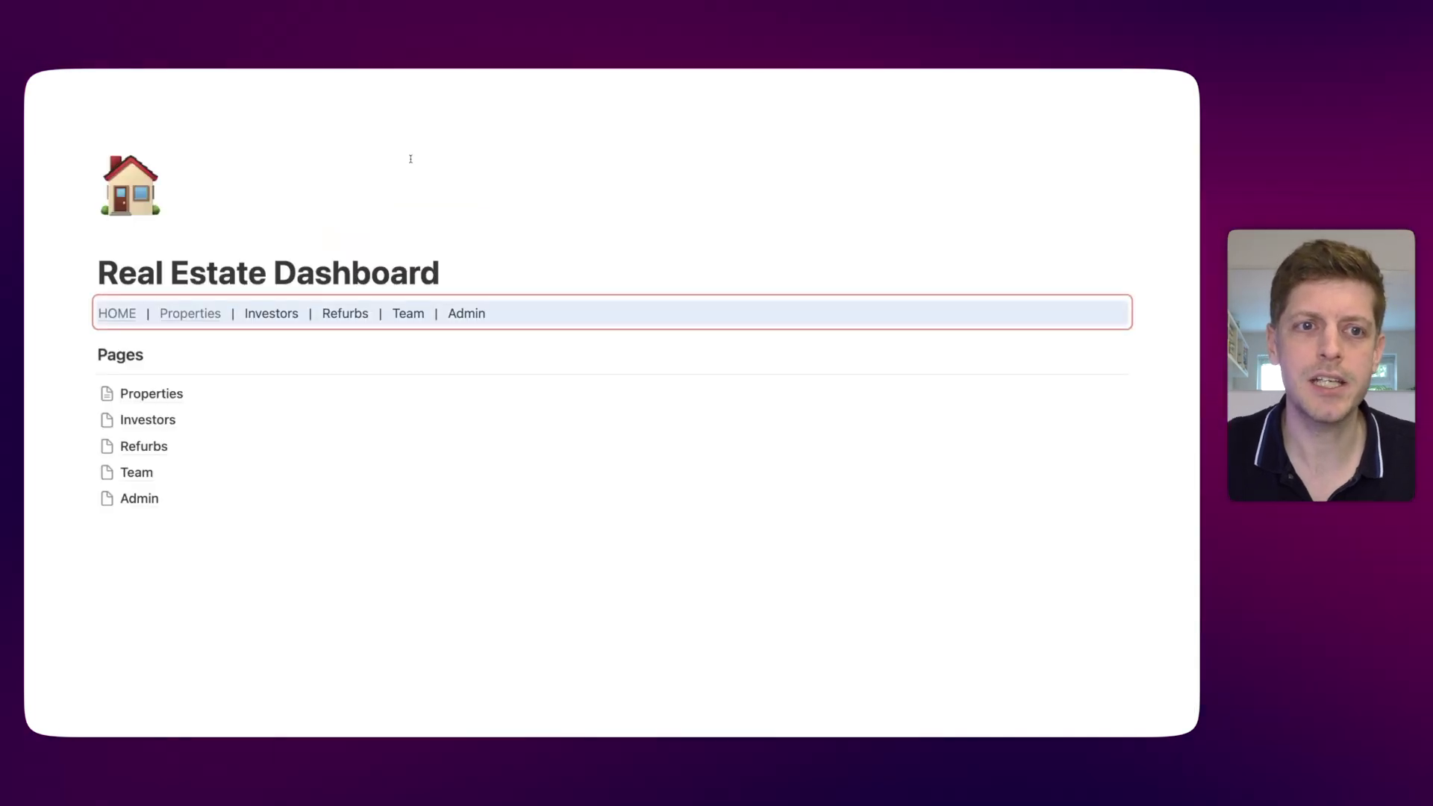
left_click(195, 541)
Copy the Investors page link from its block menu and paste it onto Investors in the navigation line
mouse_move(207, 478)
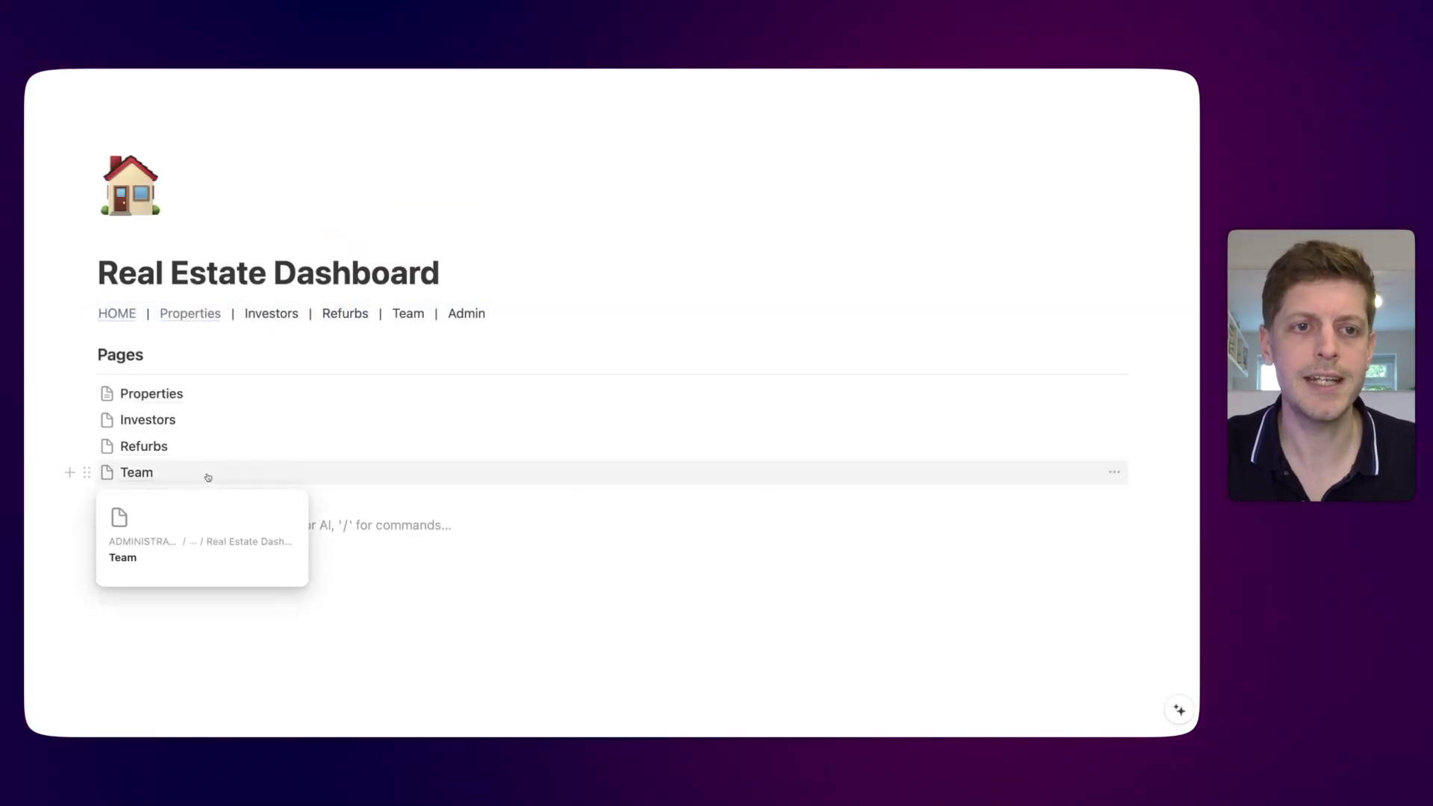
mouse_move(130, 418)
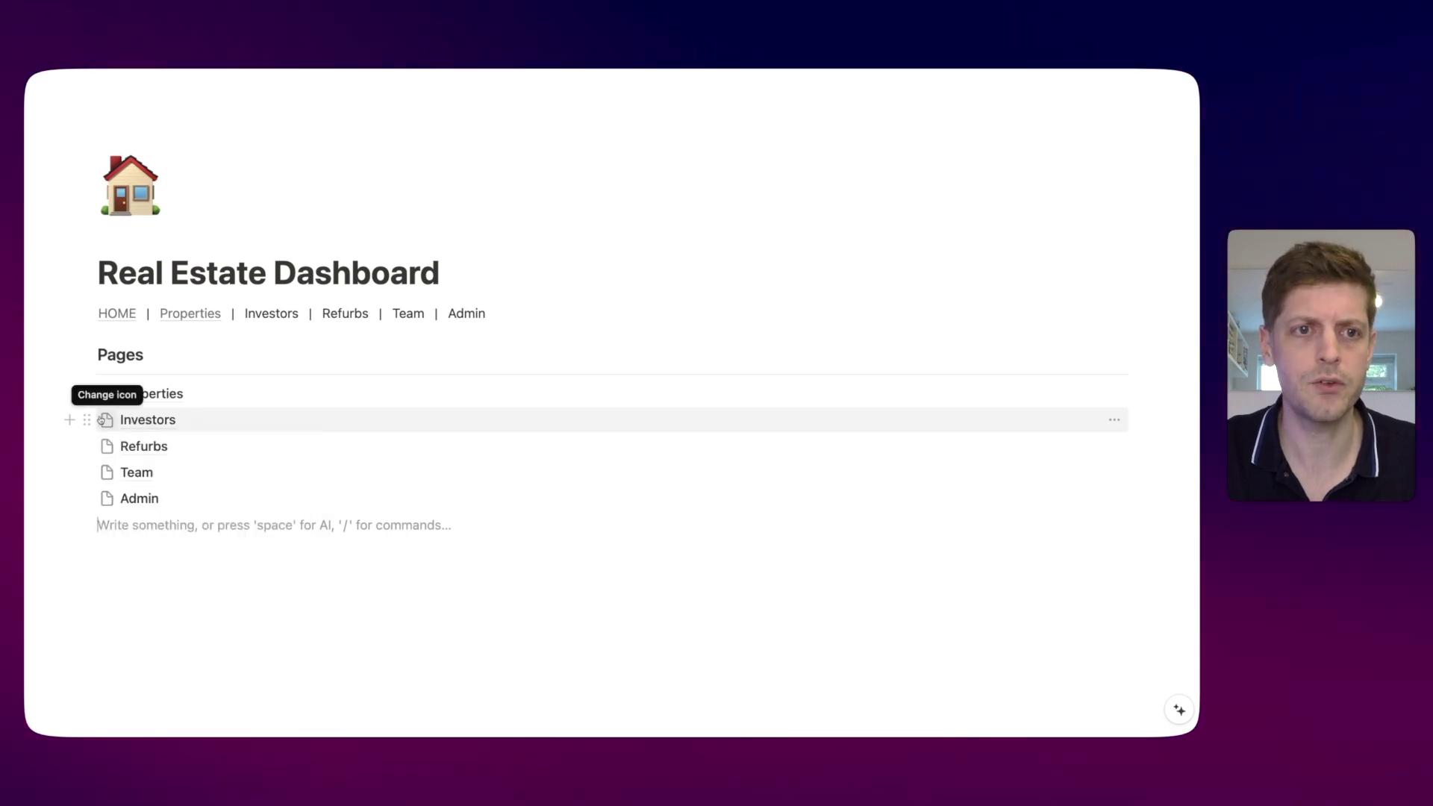
left_click(86, 419)
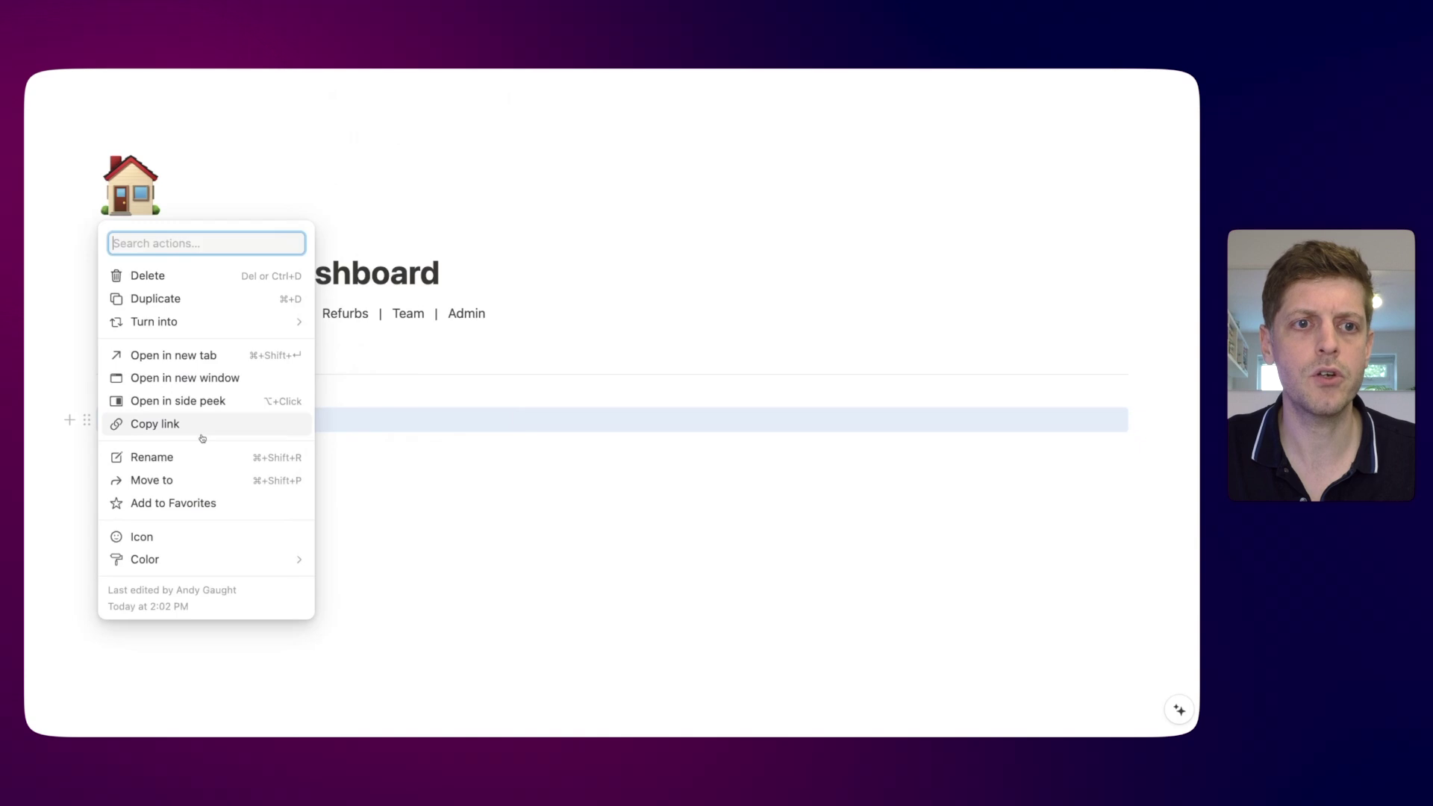
left_click(168, 423)
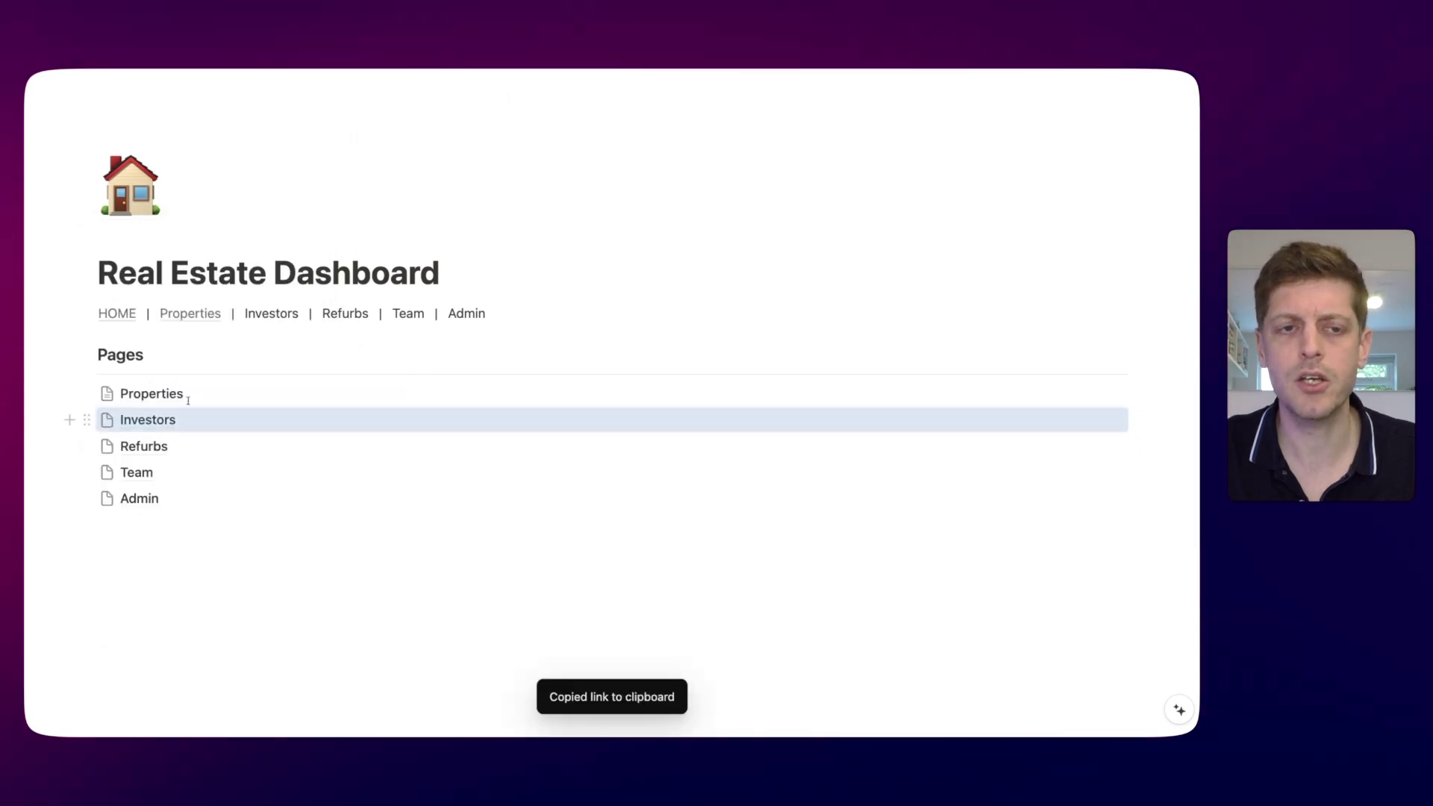
double_click(252, 315)
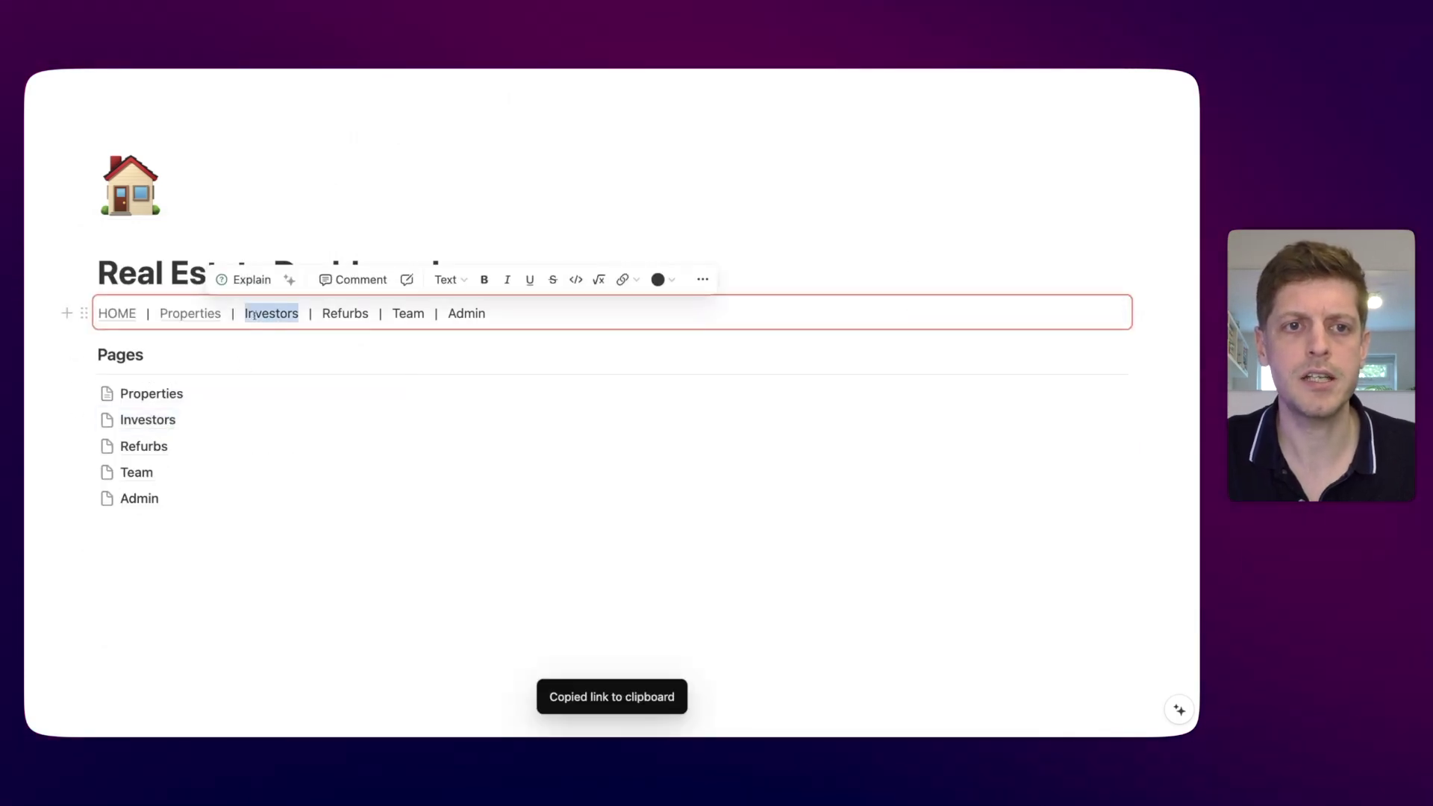
right_click(239, 381)
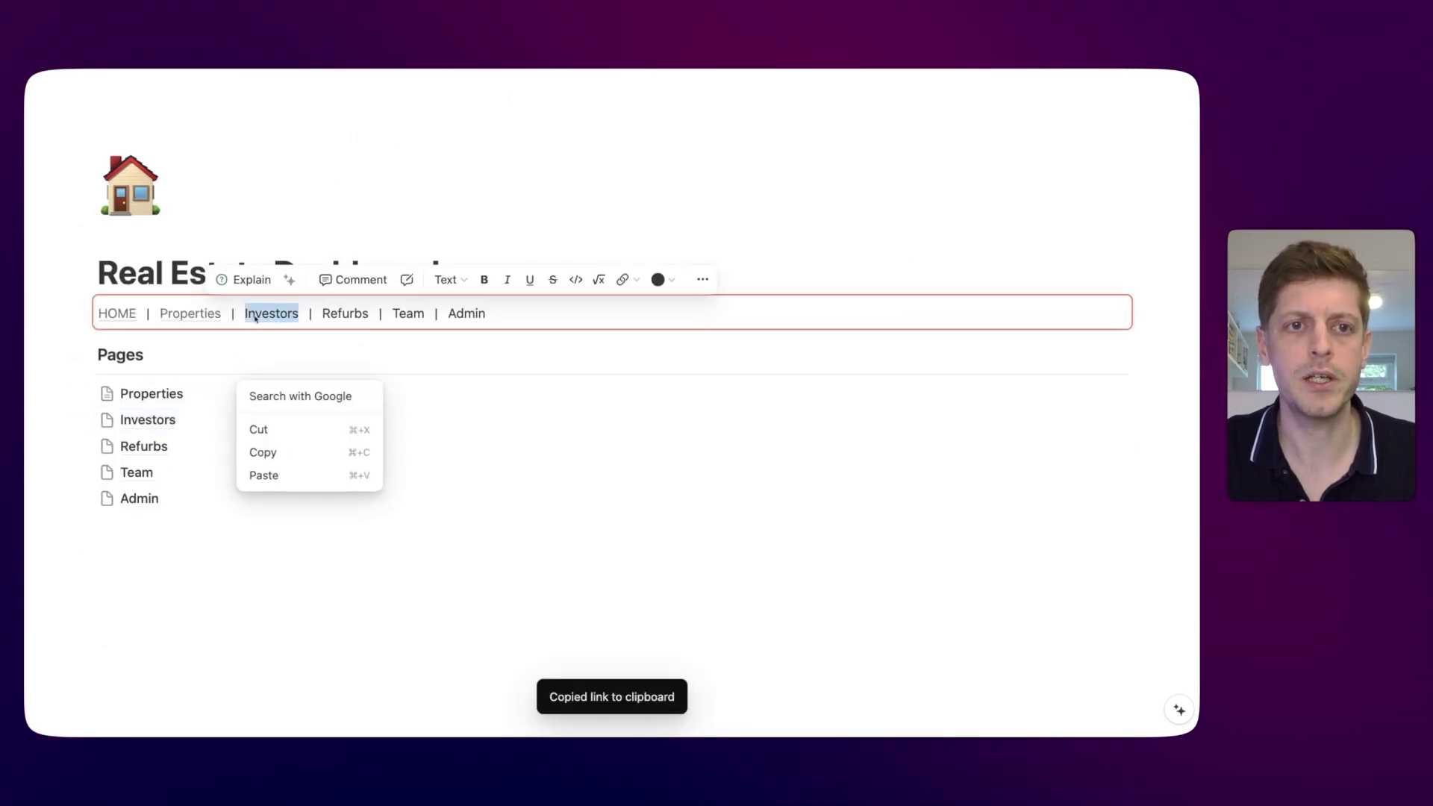
left_click(279, 476)
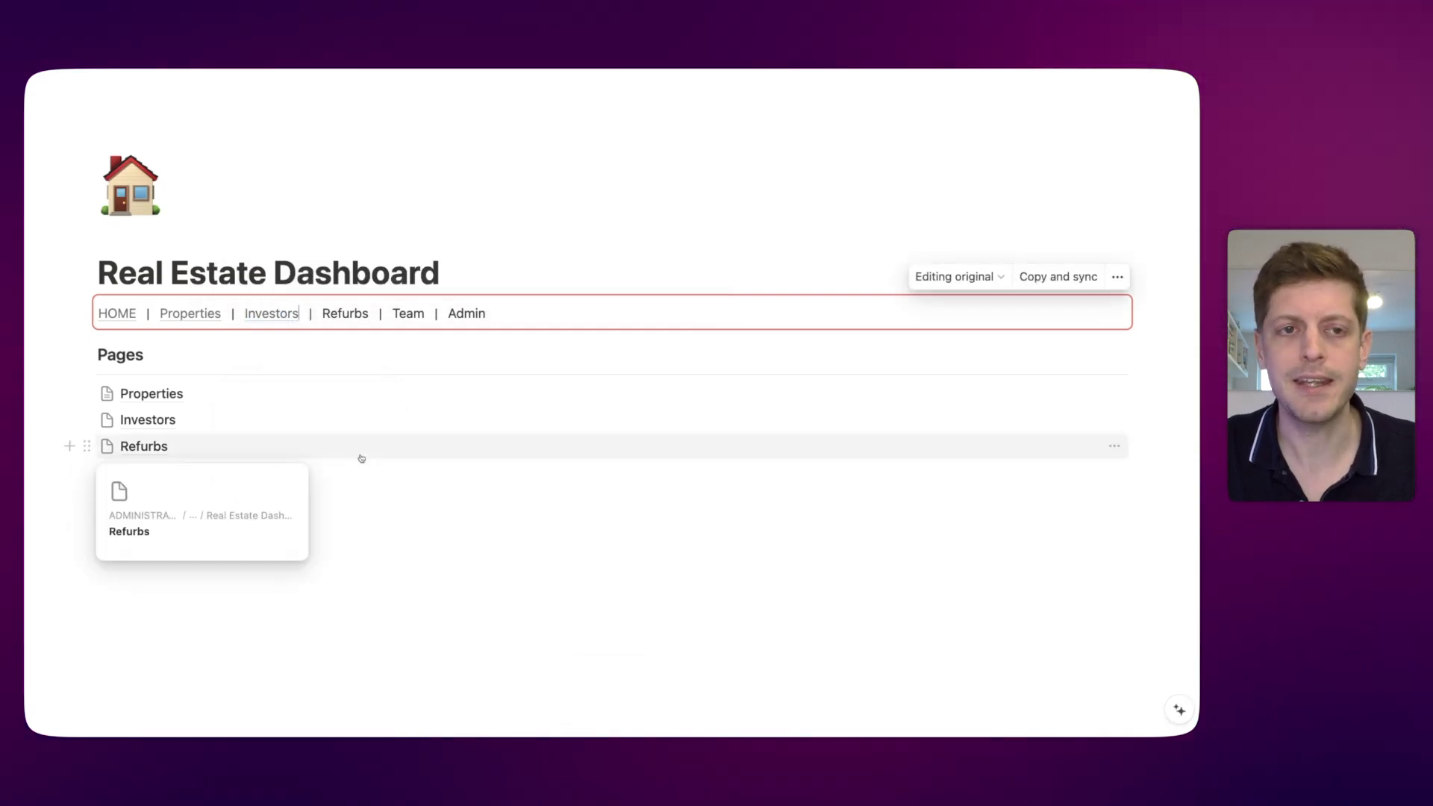
Copy the Team page link, then test the new Investors link and return to the dashboard
mouse_move(271, 313)
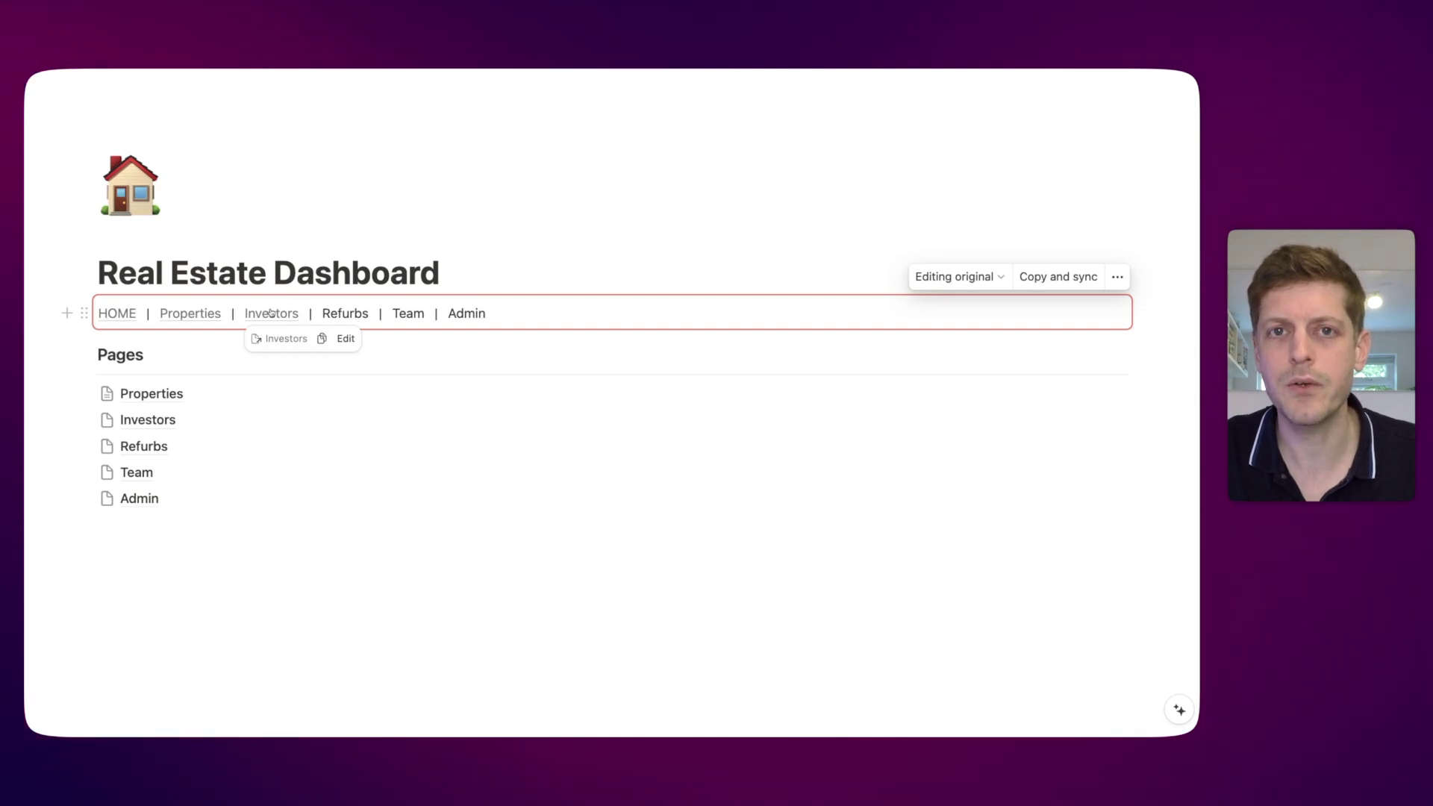
left_click(327, 517)
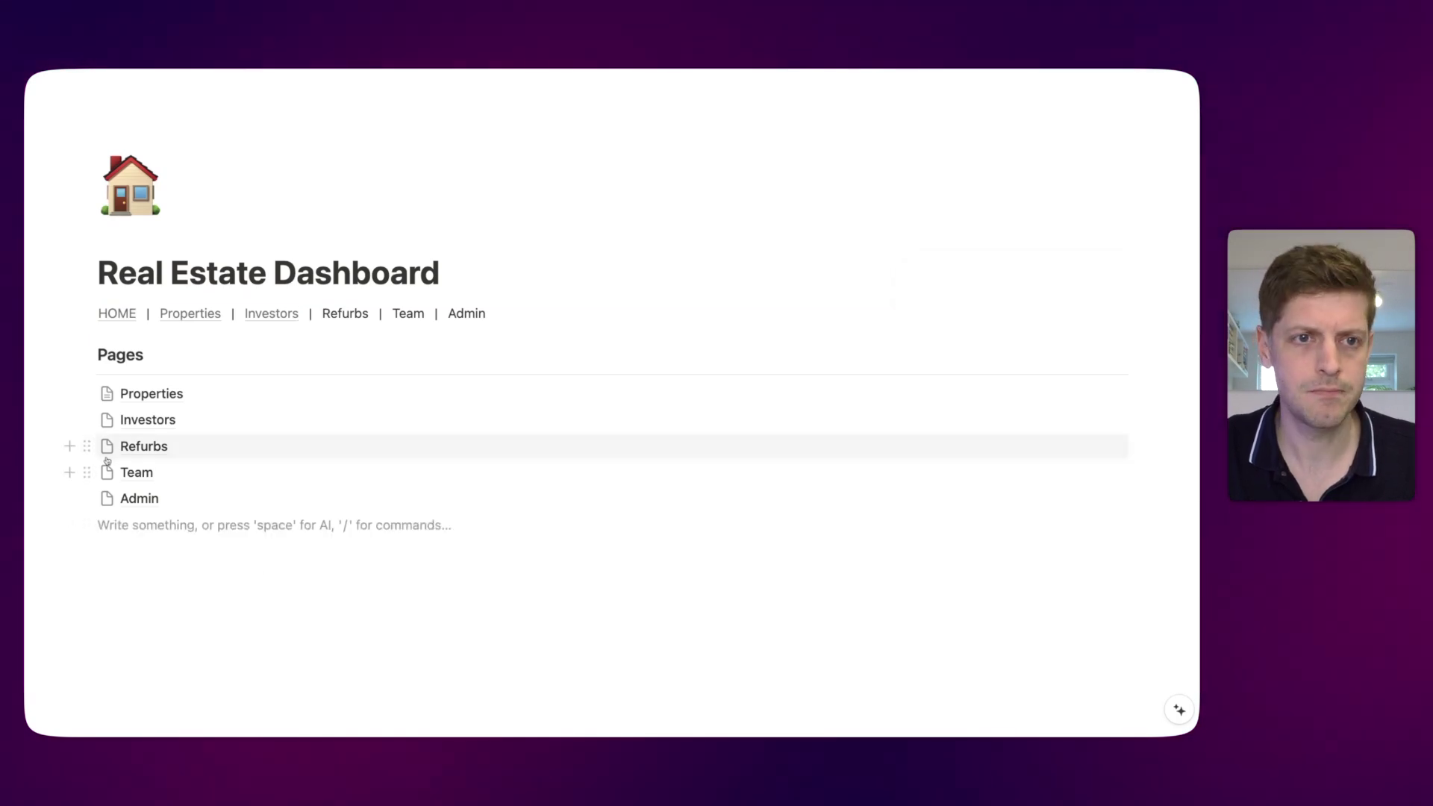
left_click(86, 472)
left_click(149, 473)
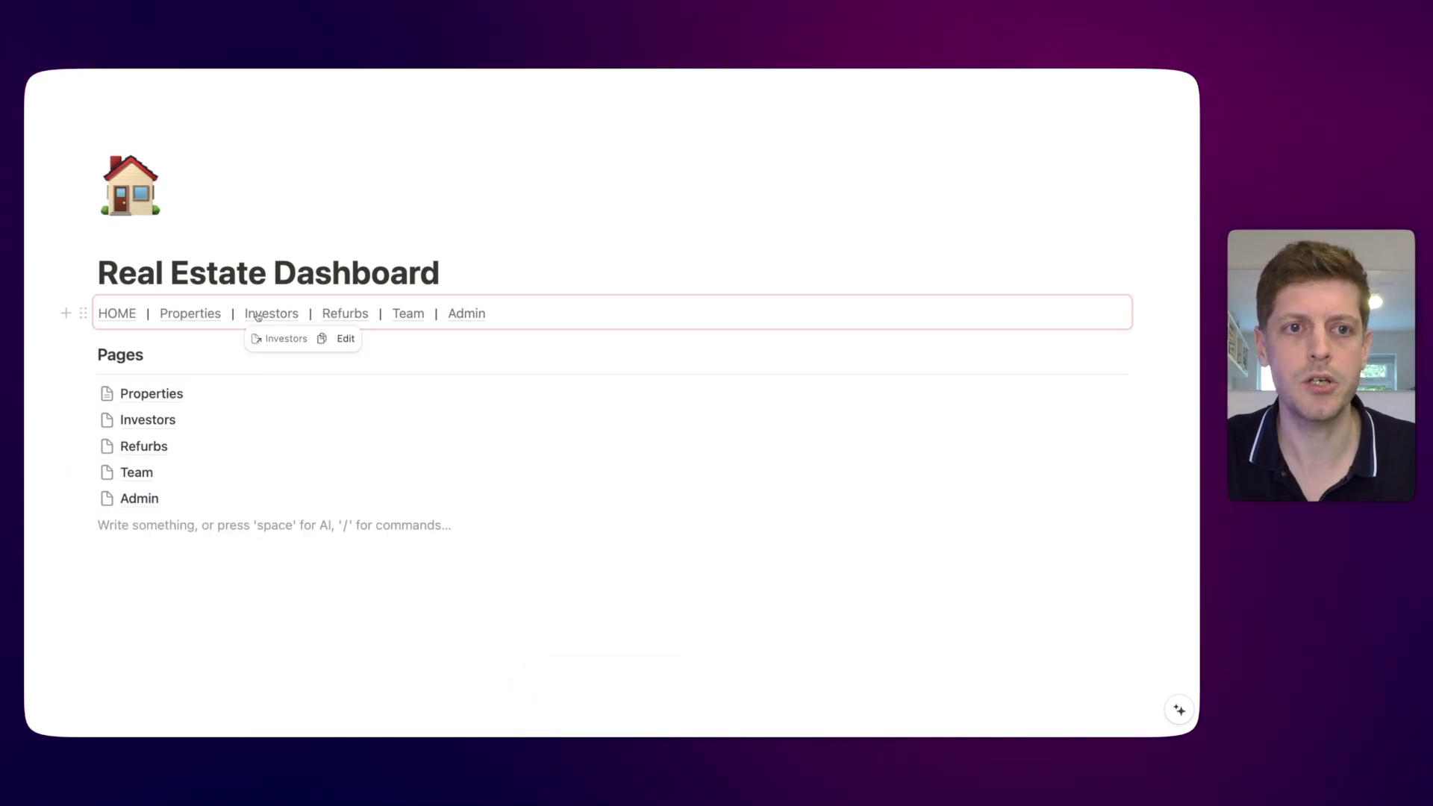
left_click(257, 313)
key("super+bracketleft")
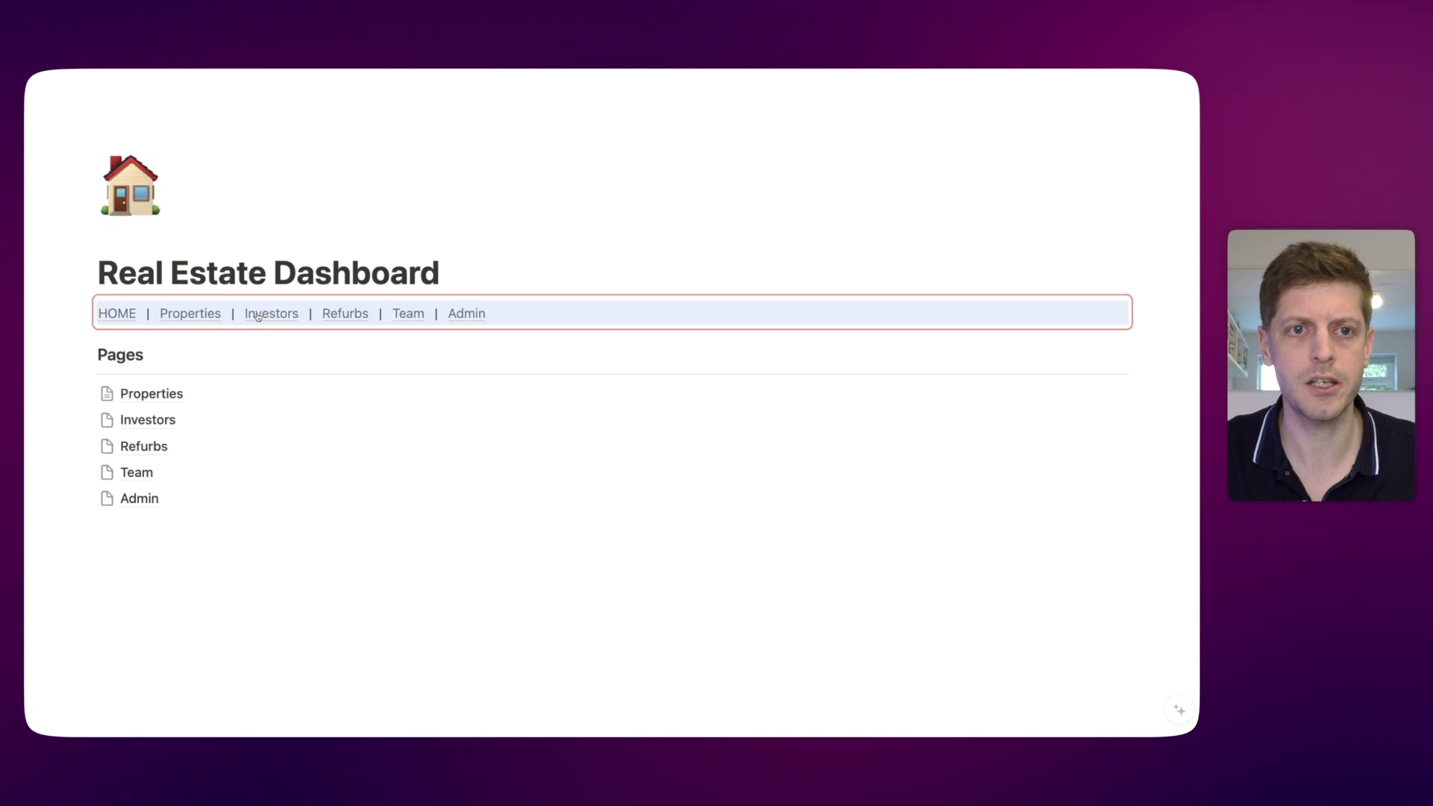
Test the Team link in the navigation line and return to the dashboard
left_click(397, 309)
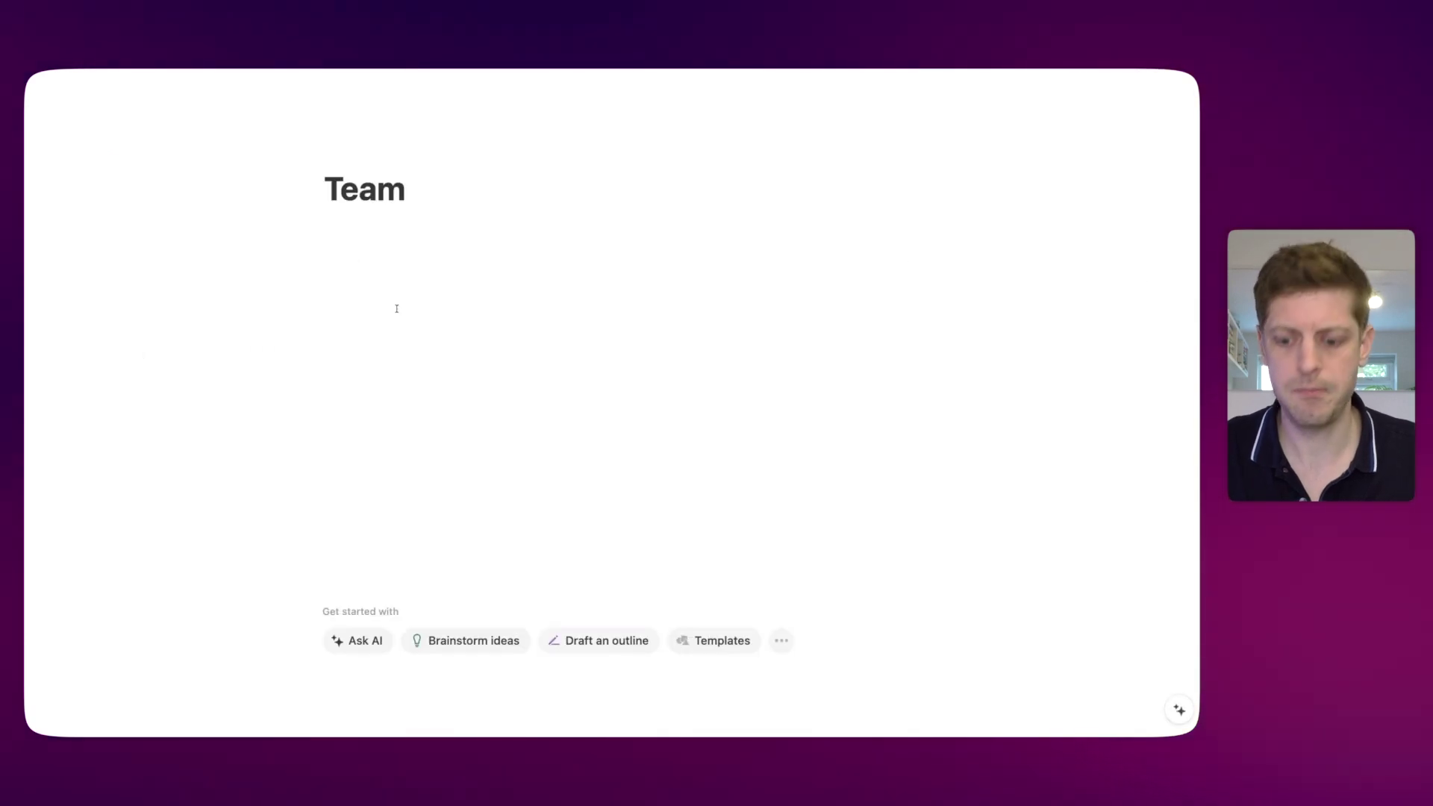
key("super+bracketleft")
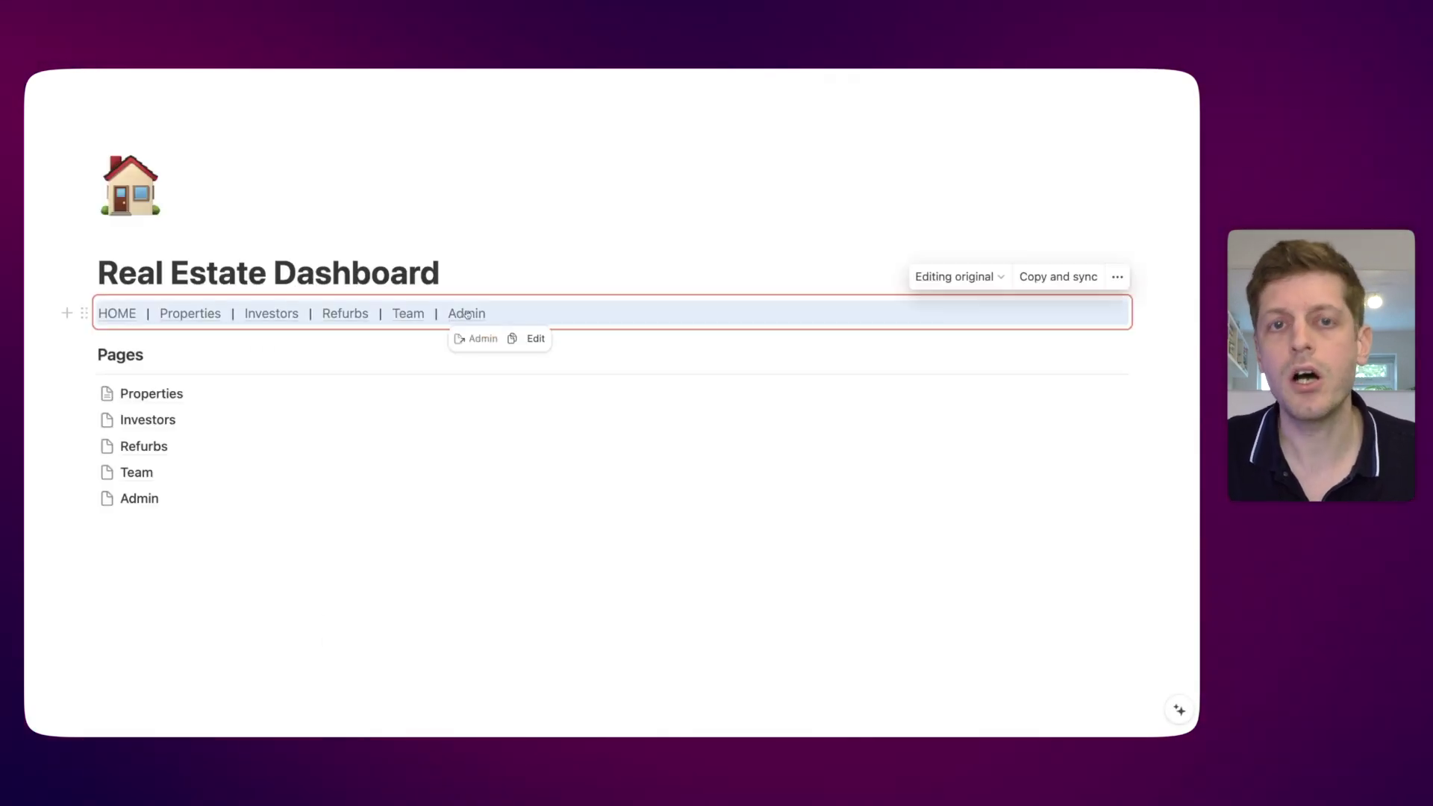
left_click(264, 559)
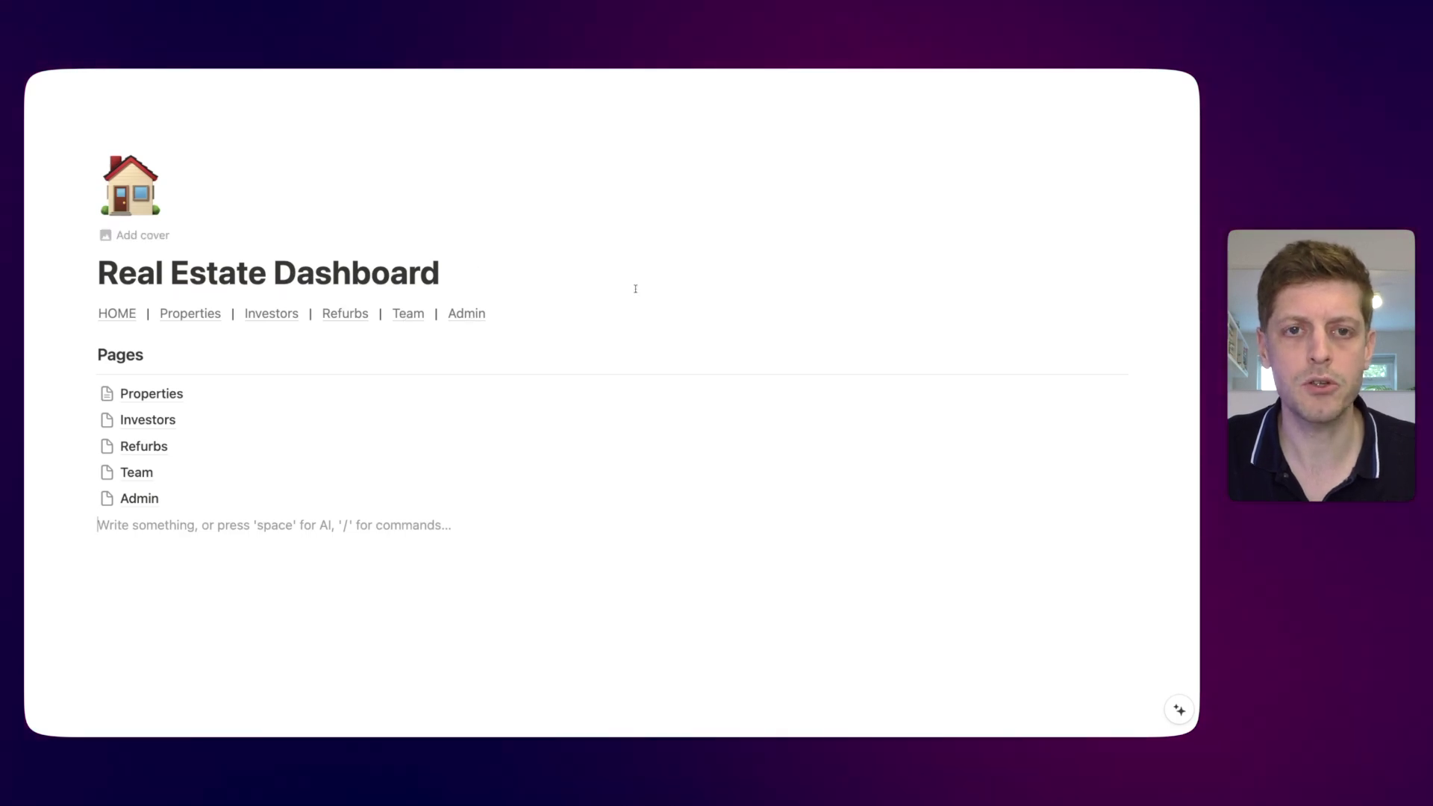
Copy the navigation block with Copy and sync for reuse on other pages
left_click(1015, 313)
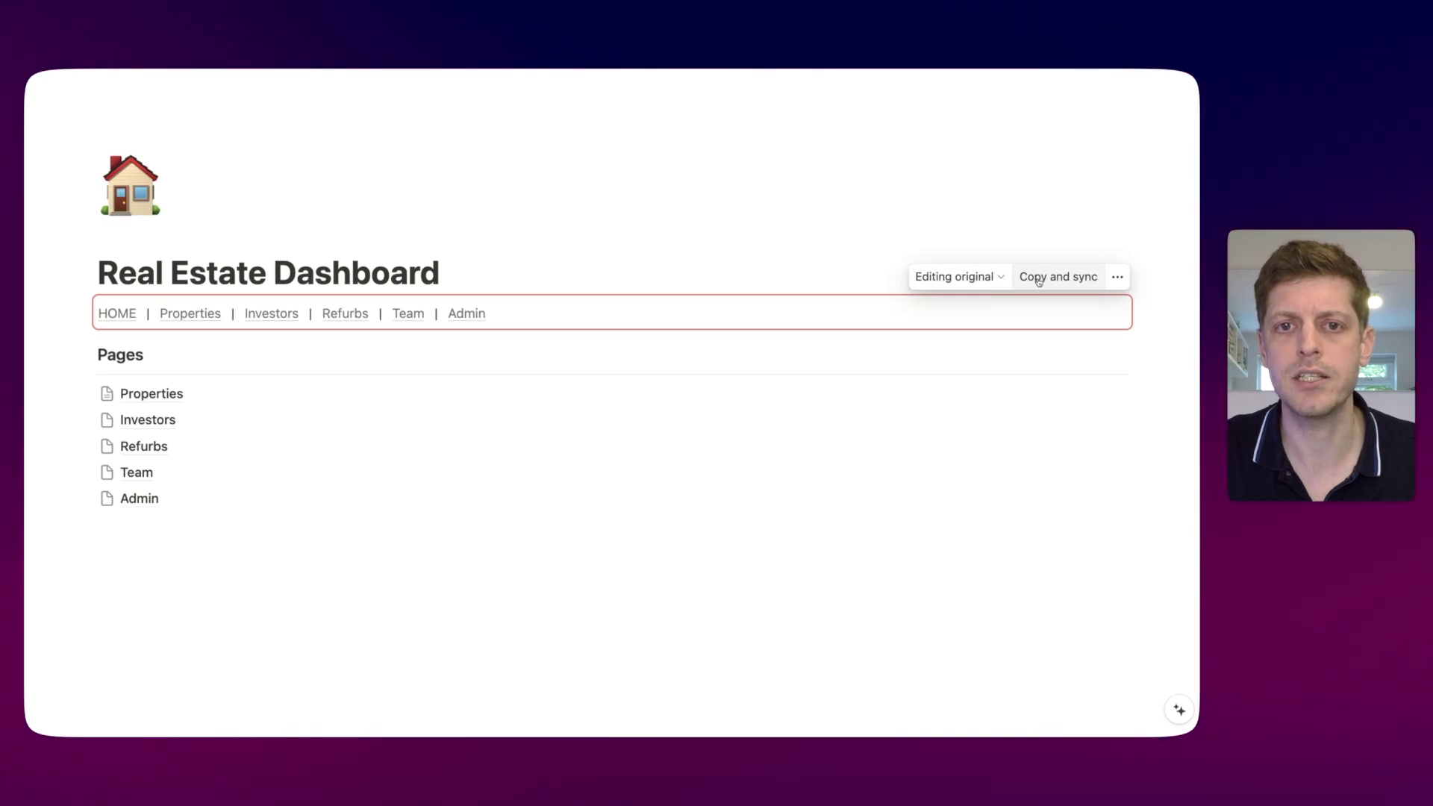
left_click(1039, 278)
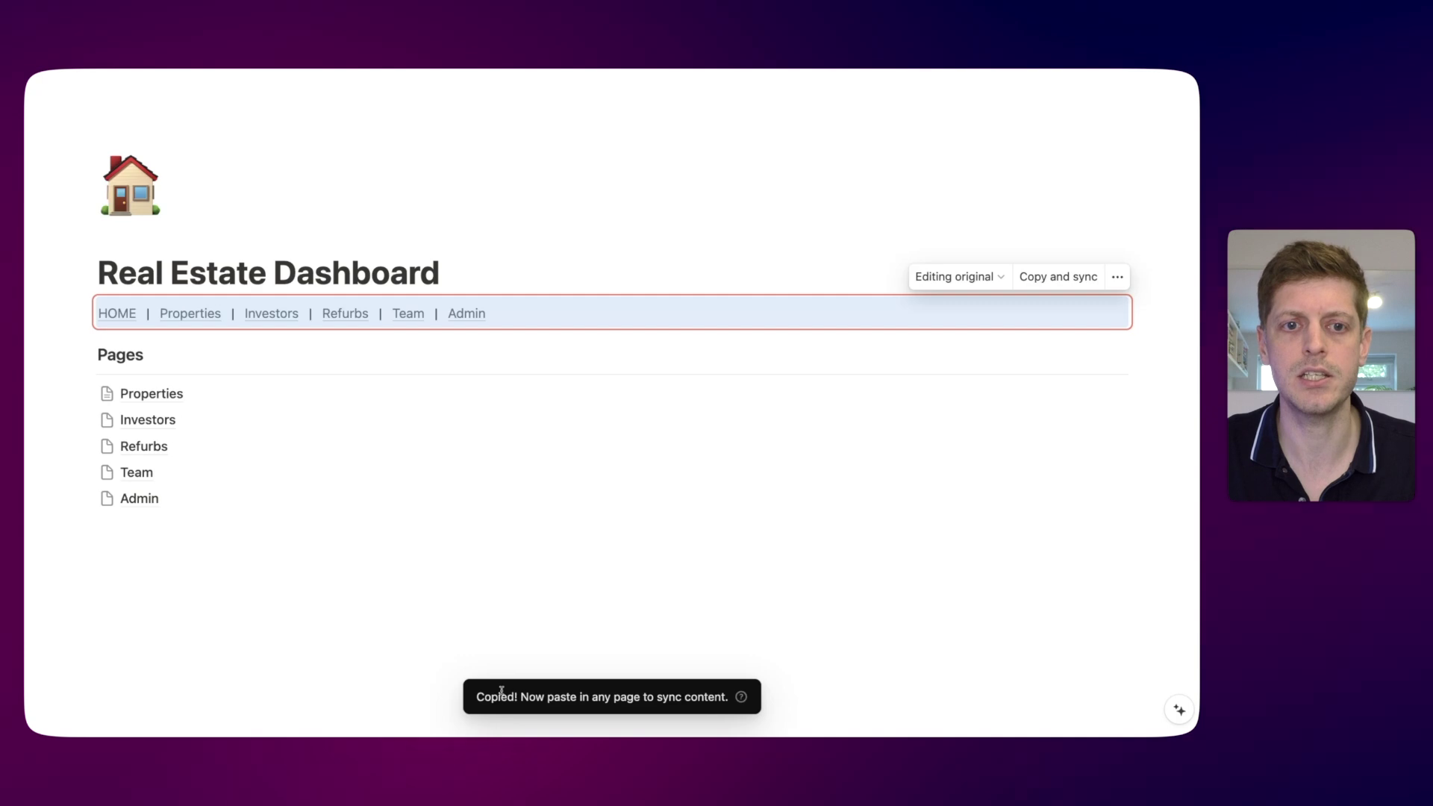
left_click(262, 594)
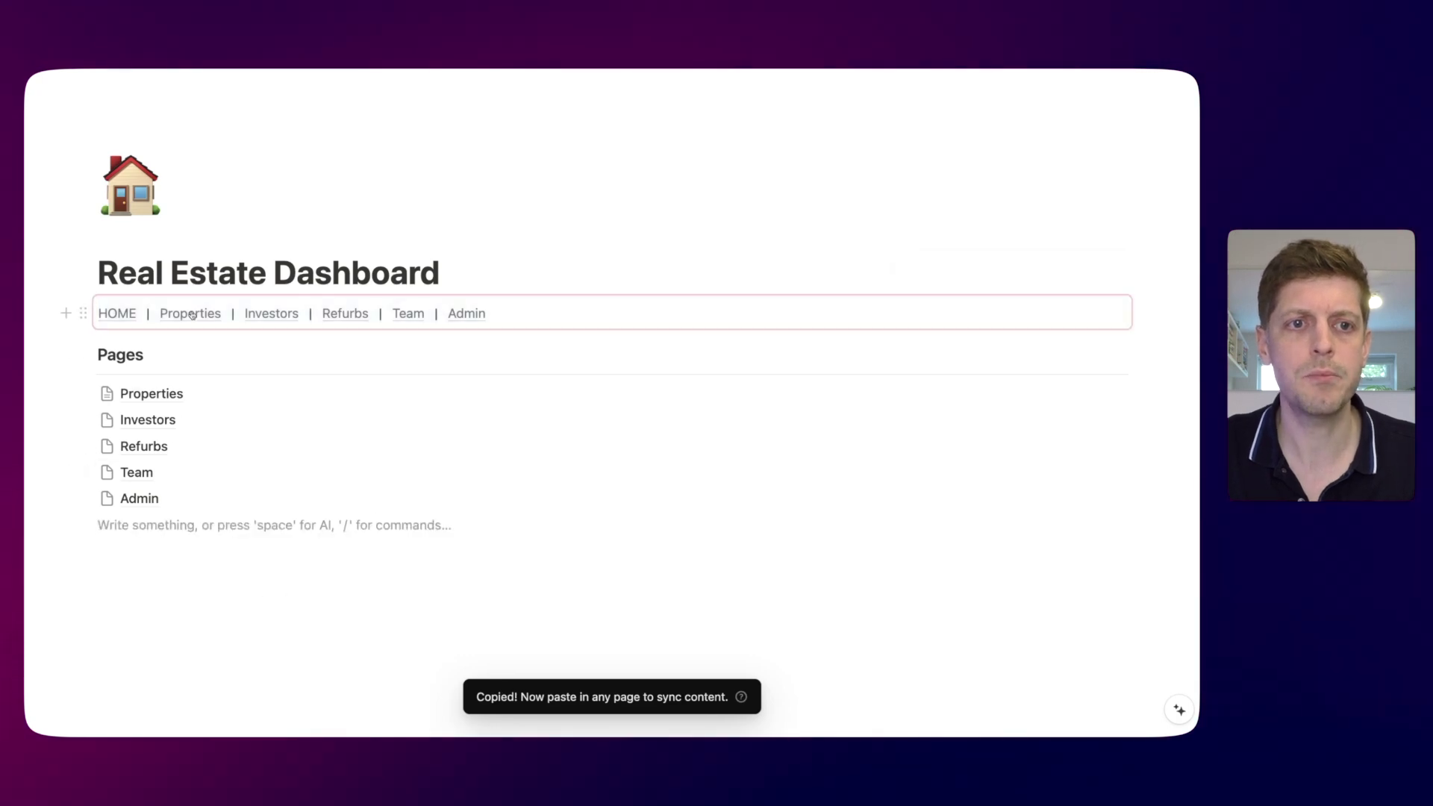
left_click(191, 313)
Paste the synced navigation line under the Properties title and test its HOME link
key("Return")
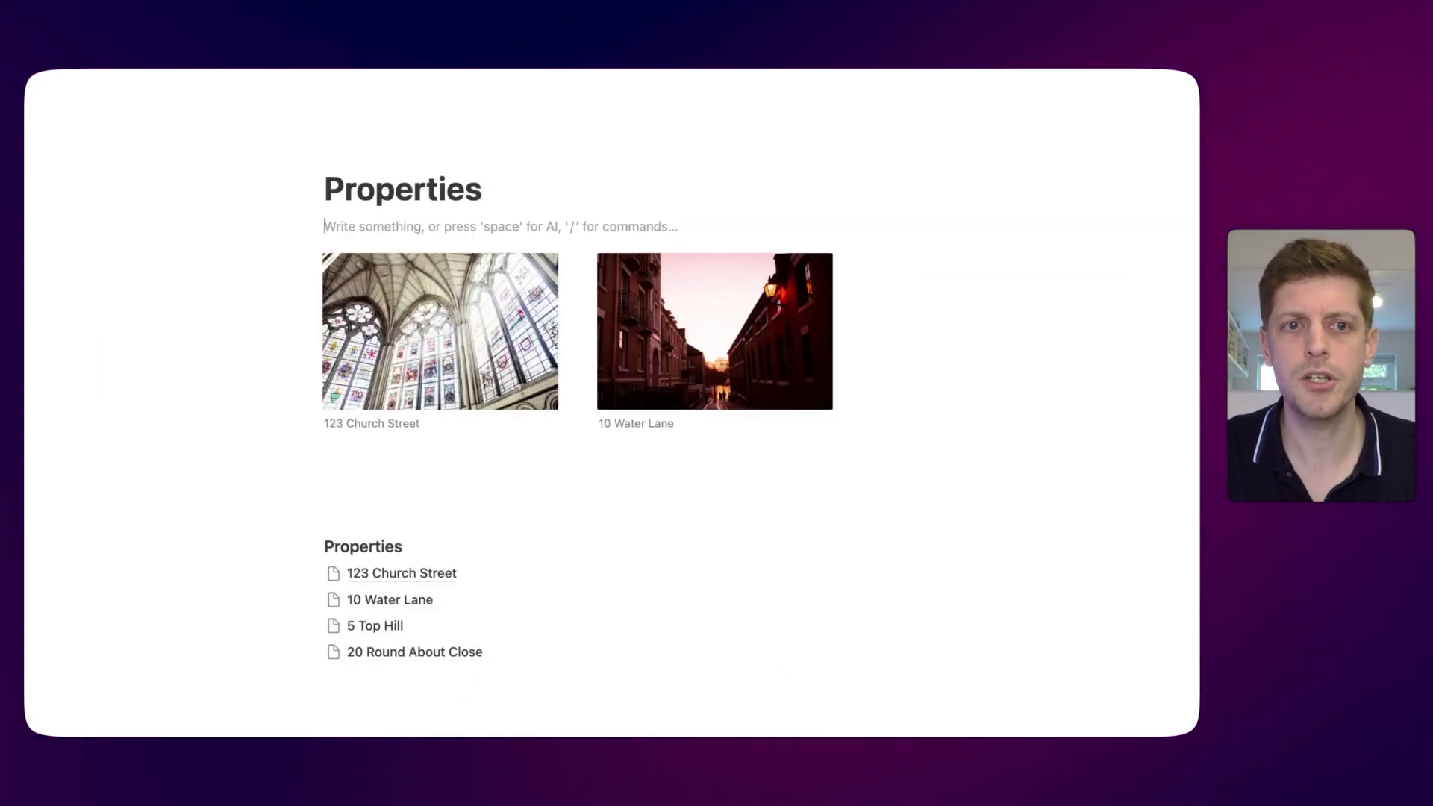
key("ctrl+v")
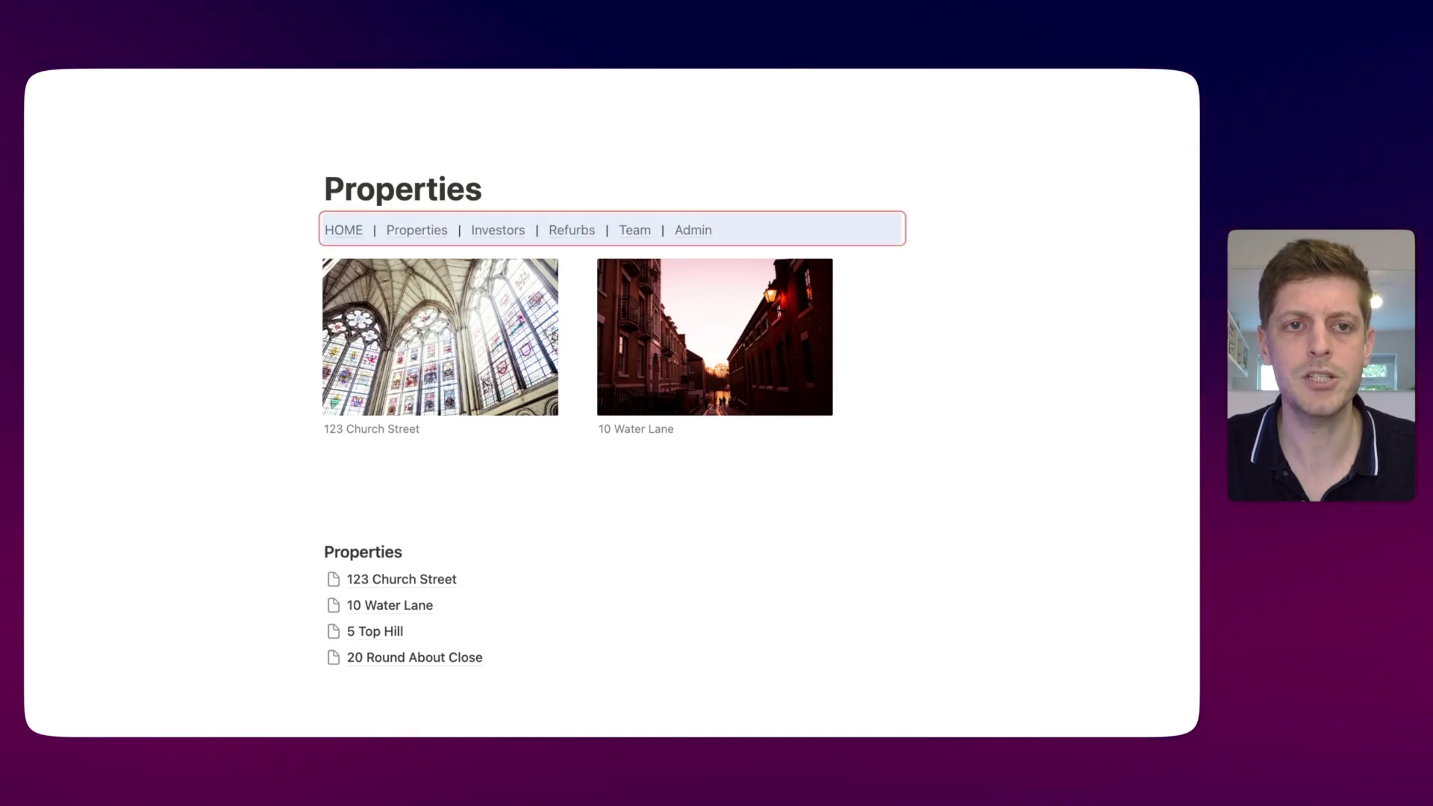
left_click(150, 392)
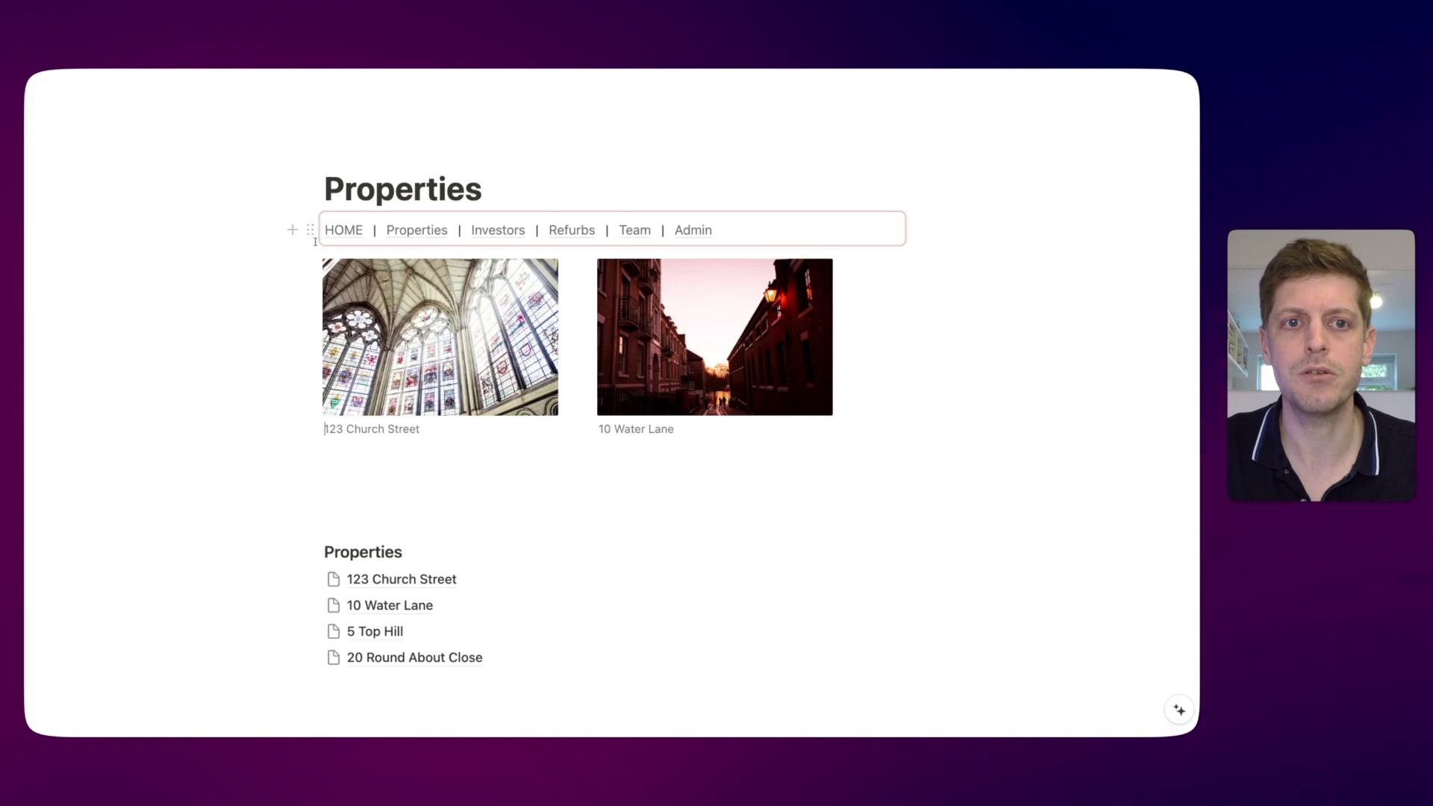
mouse_move(476, 236)
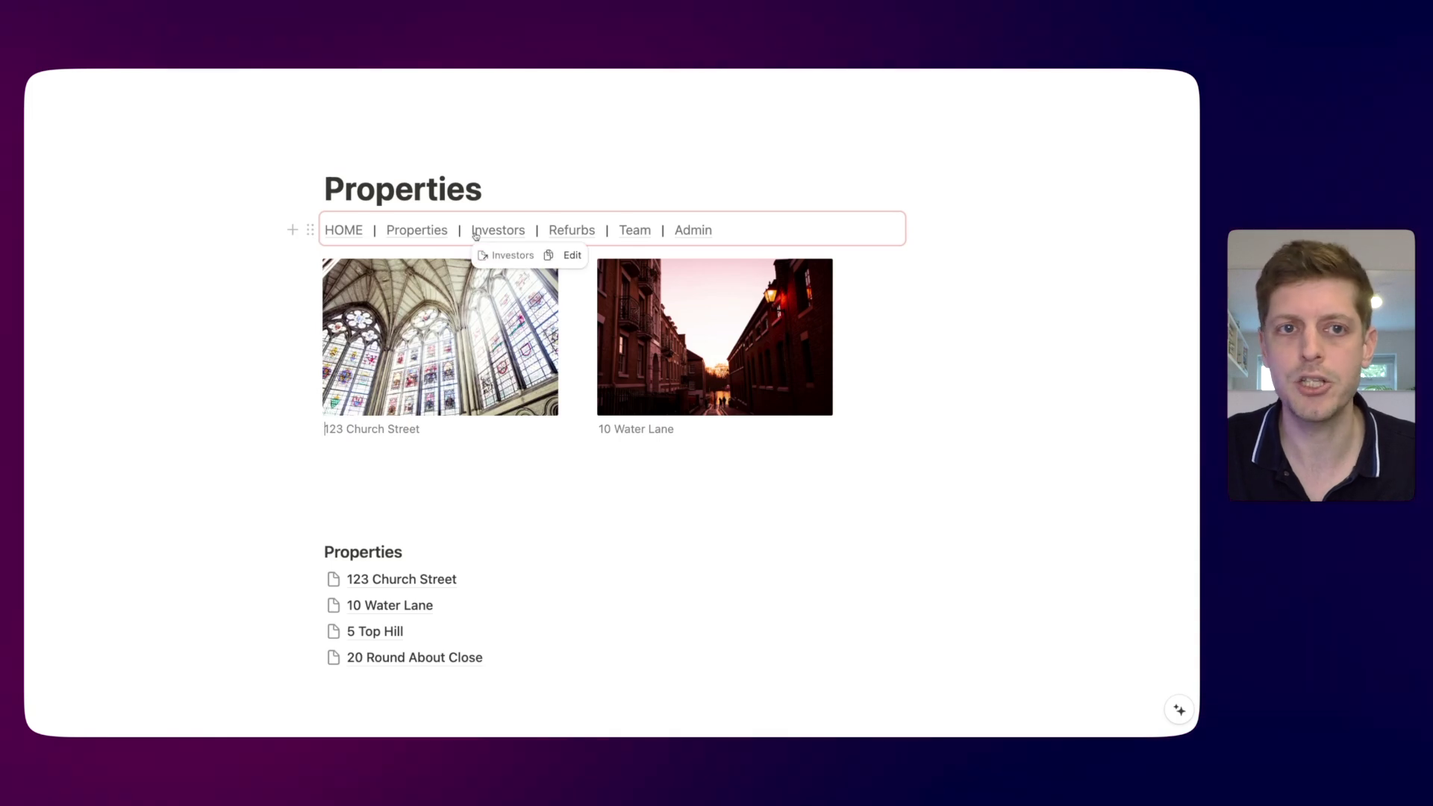
left_click(345, 237)
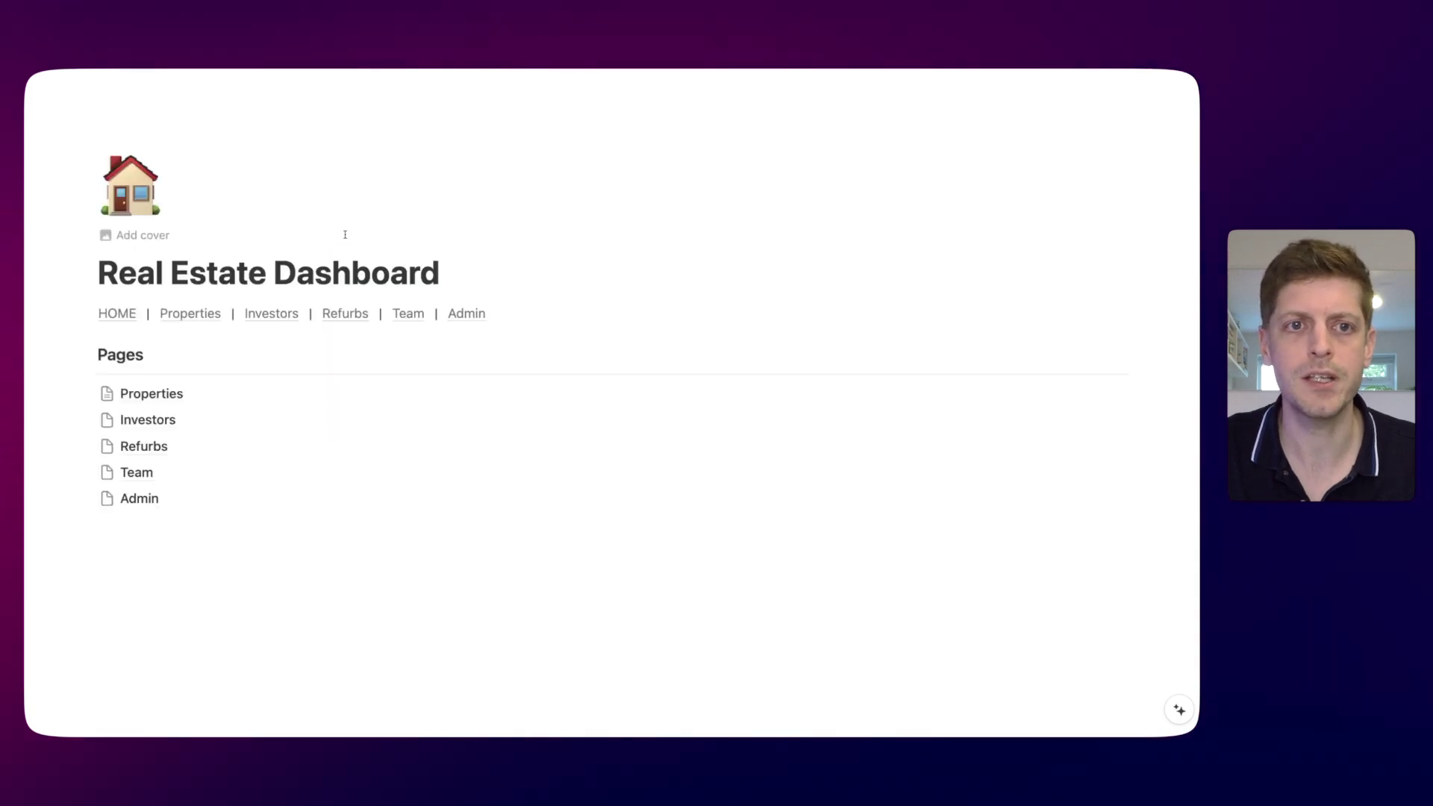
Paste the synced navigation line into the empty Investors page
left_click(185, 314)
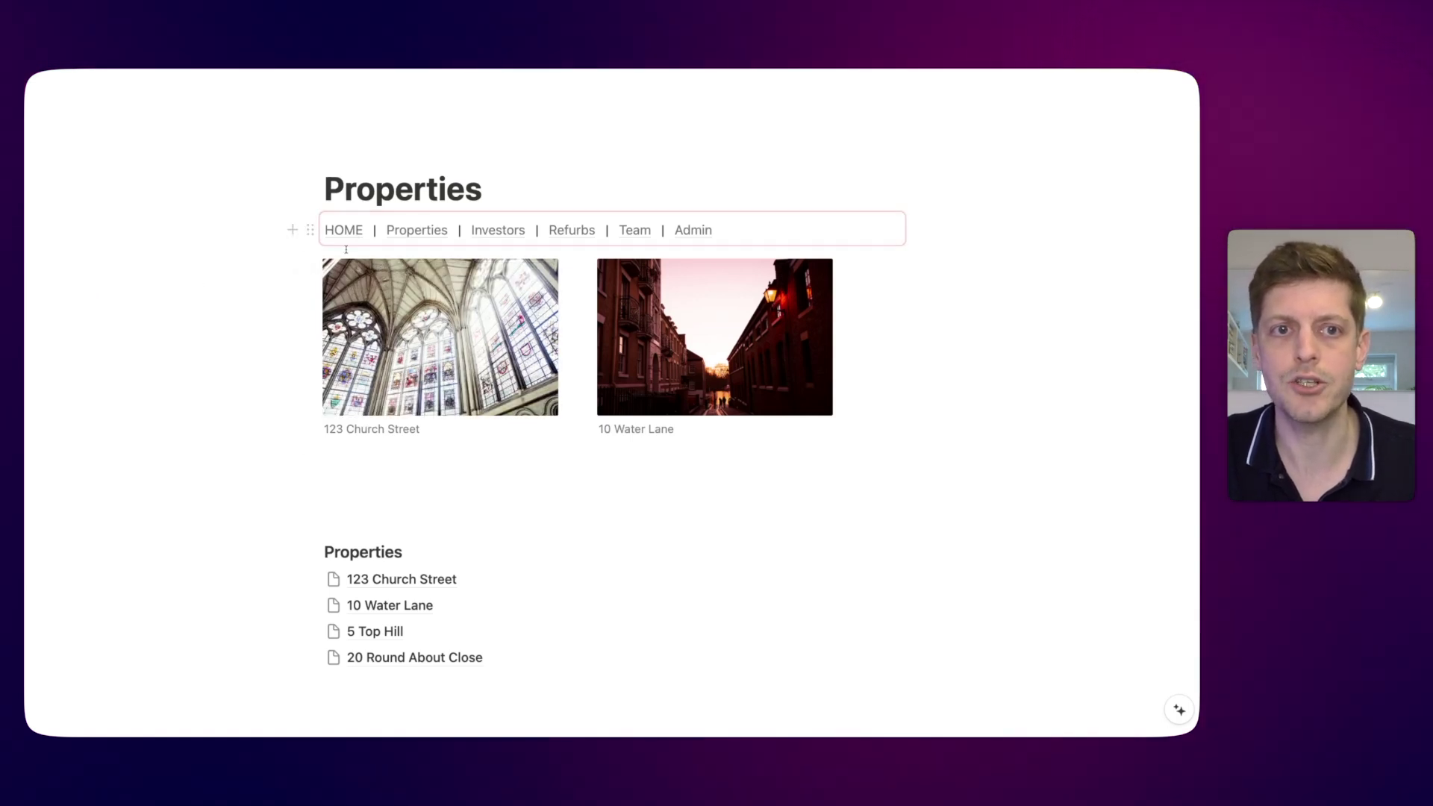
left_click(486, 233)
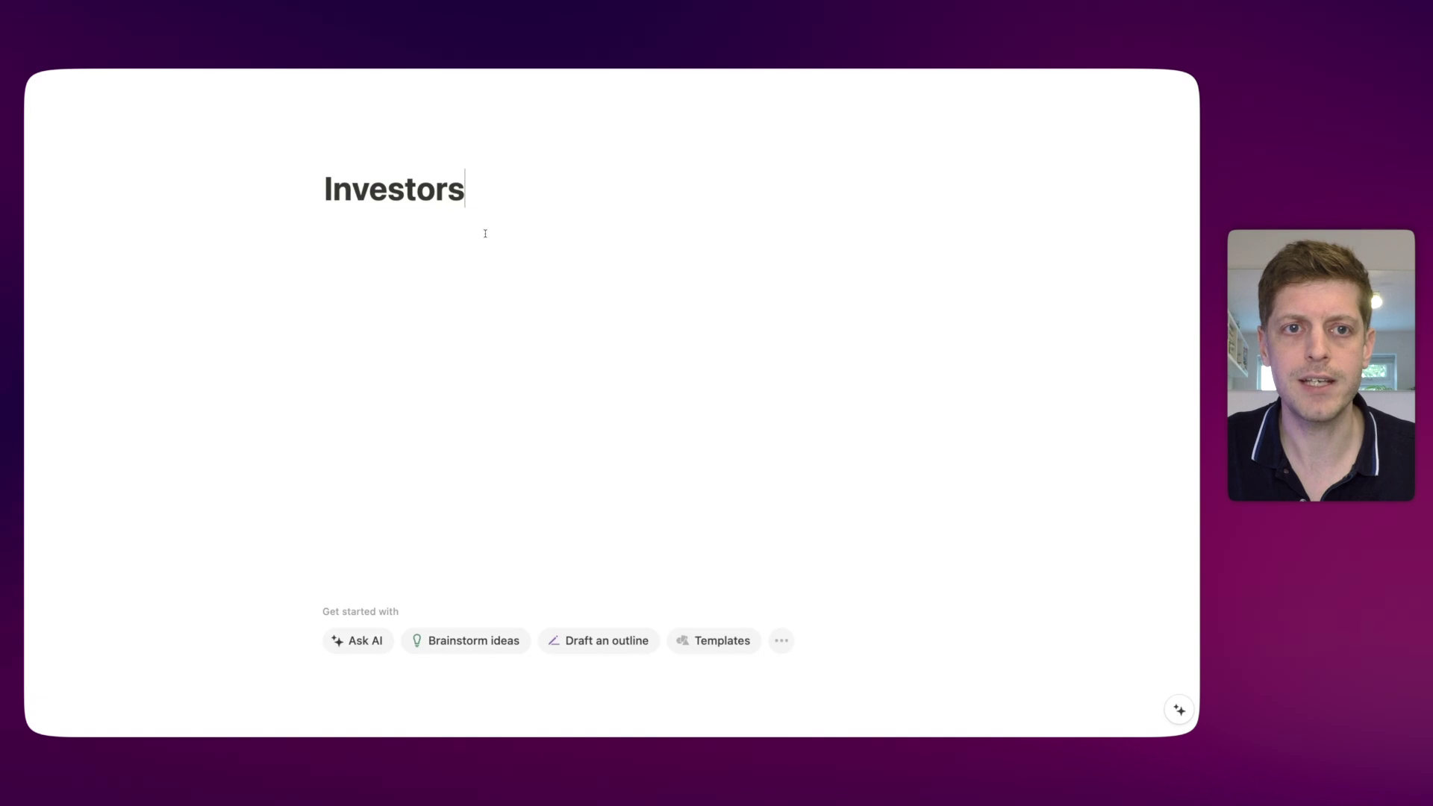
left_click(489, 208)
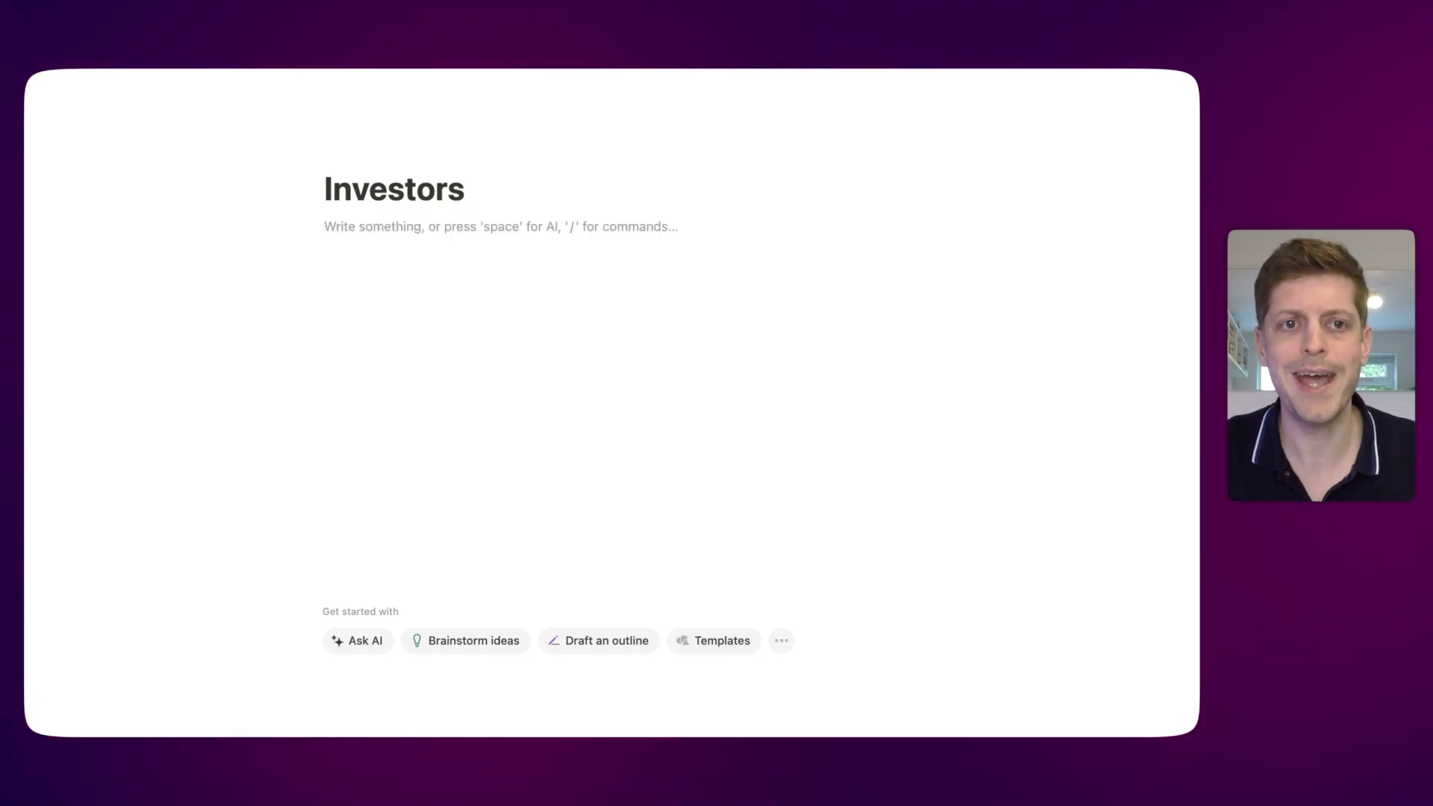
type("HOME | Properties | Investors | Refurbs | Team | Admin")
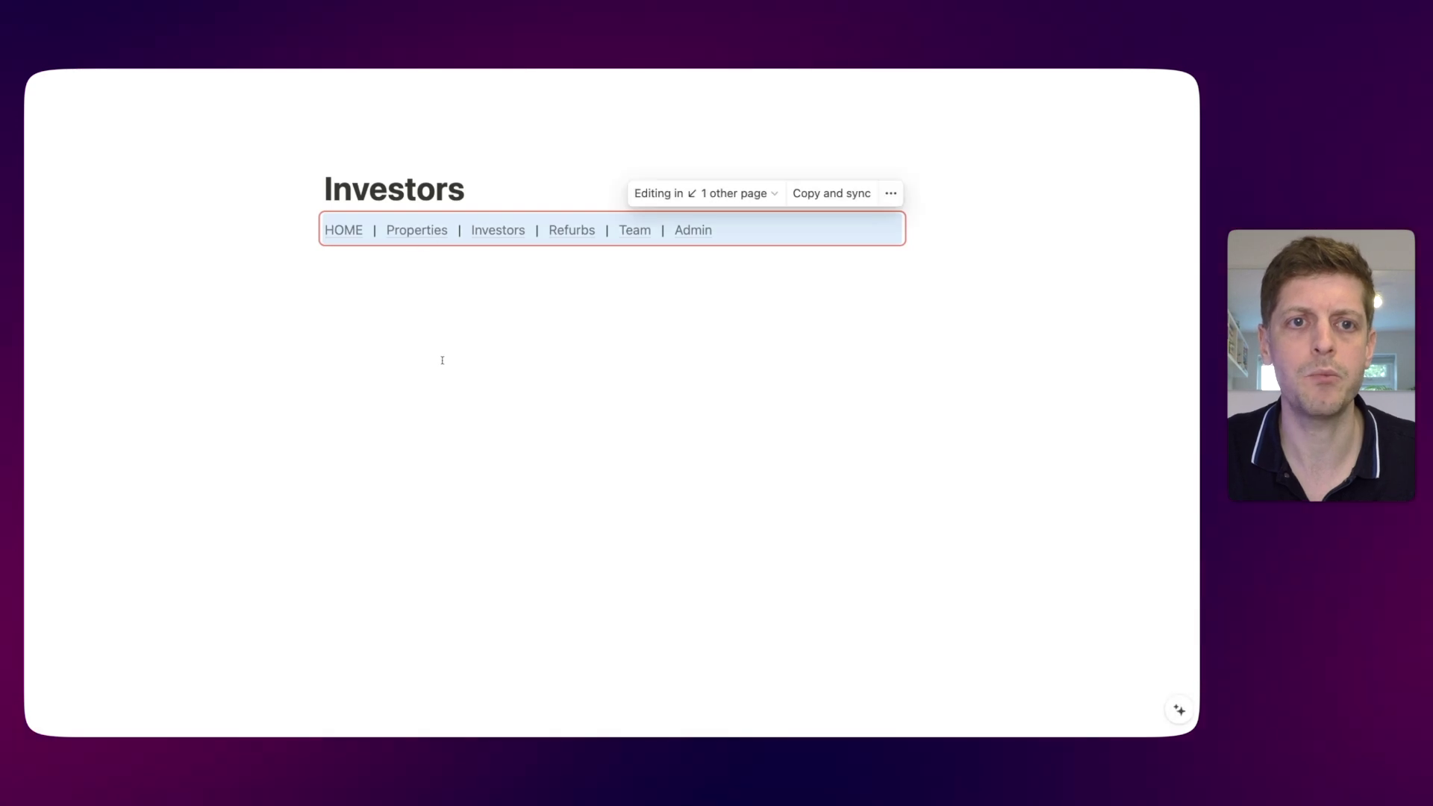
left_click(441, 359)
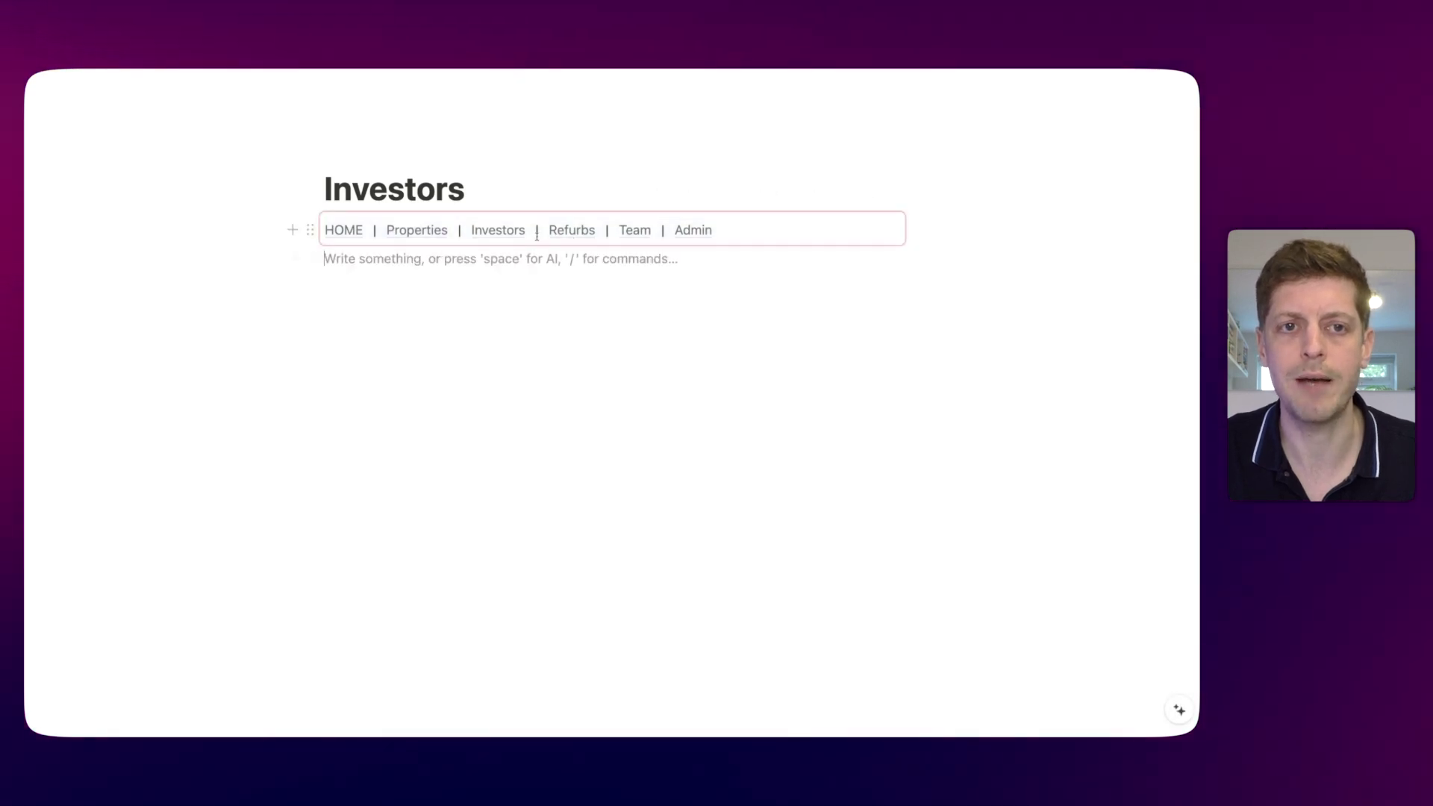
Test the Properties, Investors, Refurbs and Team links, ending on the dashboard via HOME
left_click(422, 230)
left_click(498, 230)
left_click(422, 230)
left_click(498, 230)
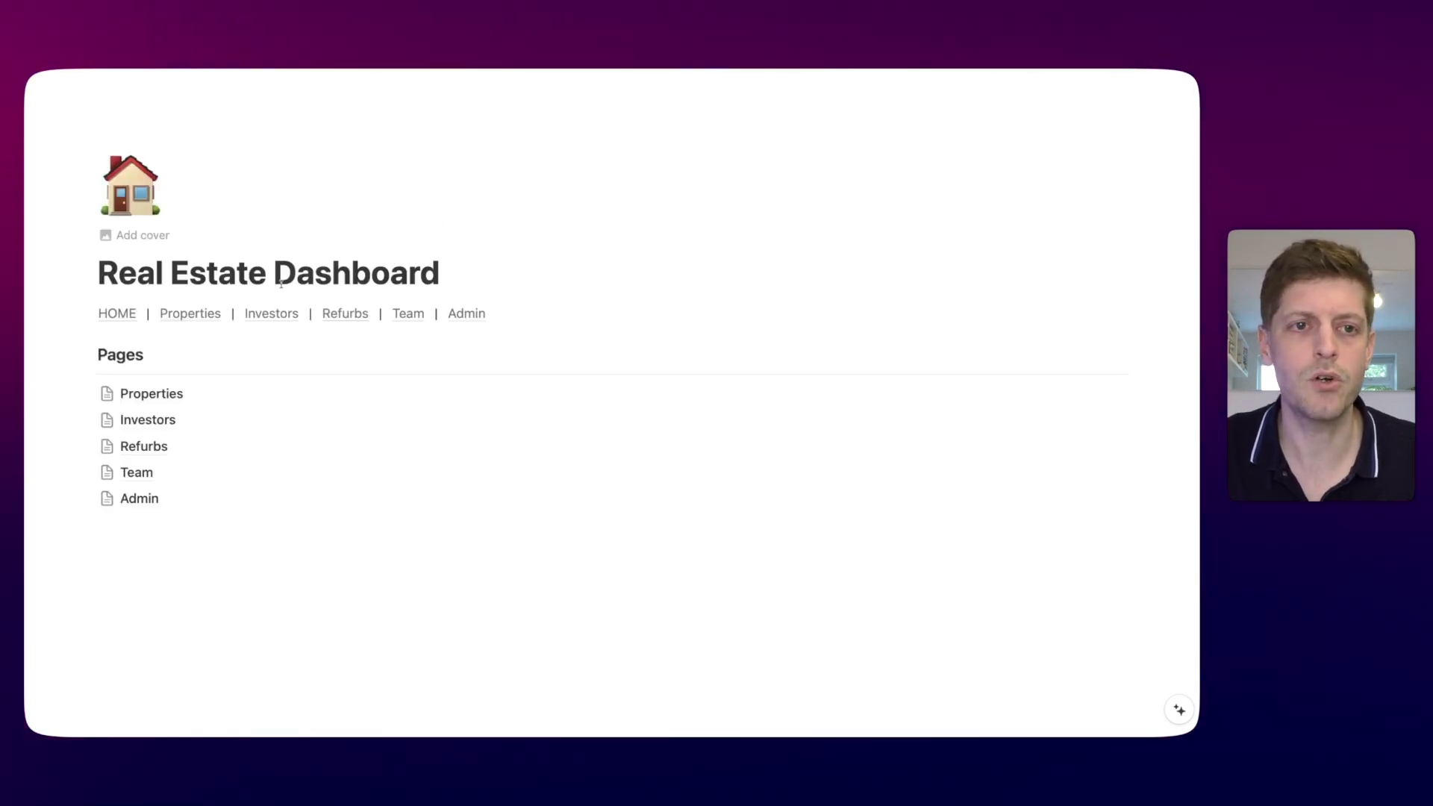
left_click(191, 314)
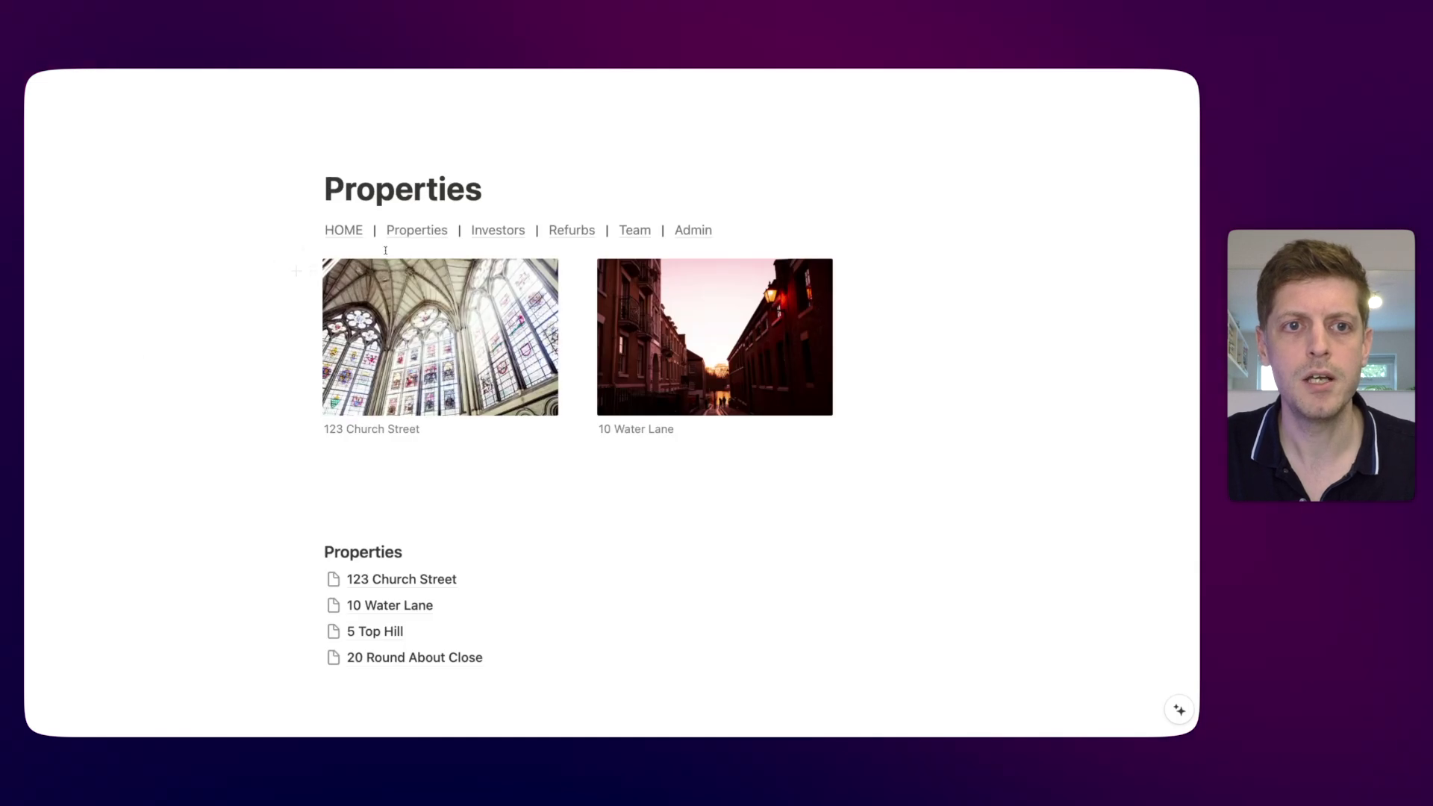
left_click(498, 230)
left_click(572, 230)
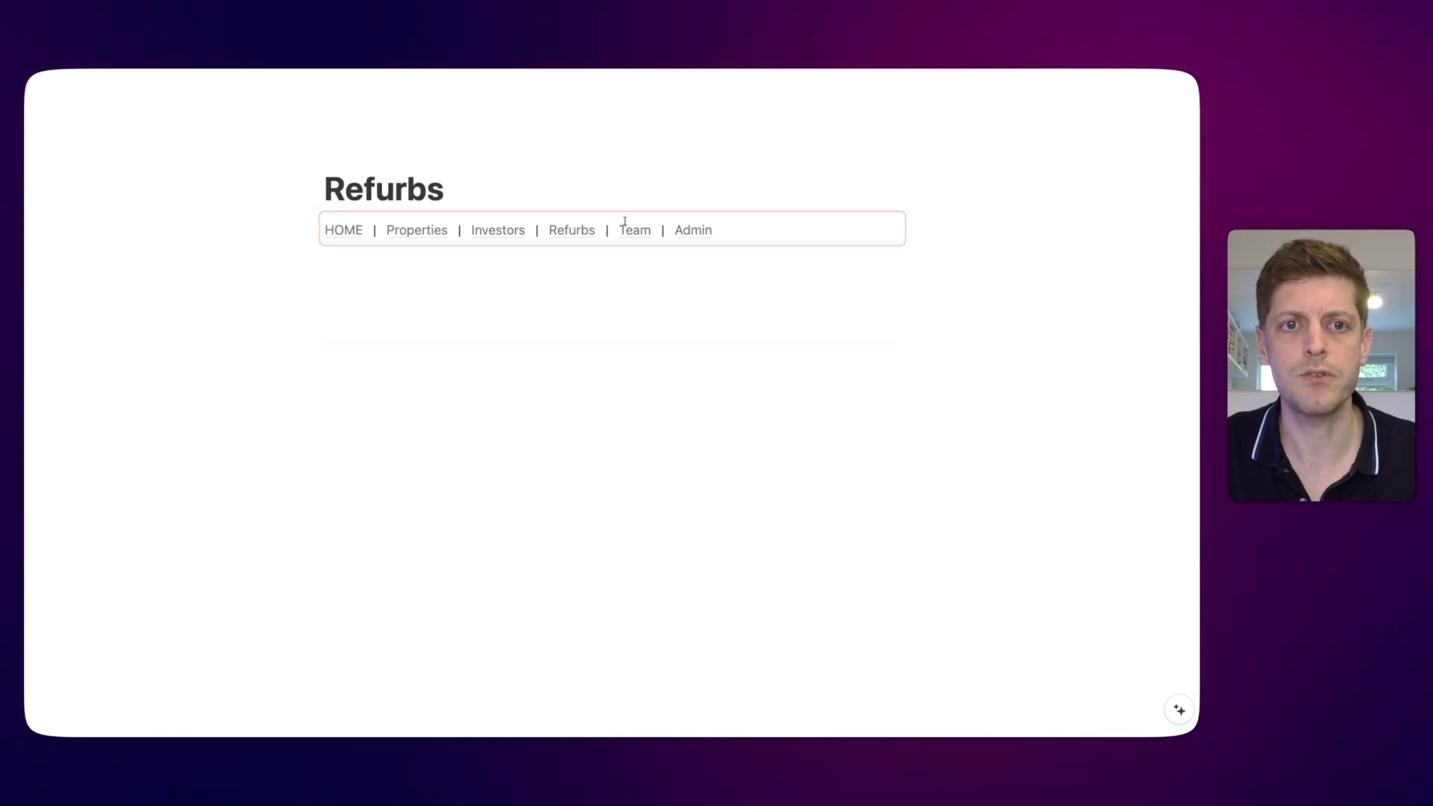
left_click(626, 228)
left_click(342, 230)
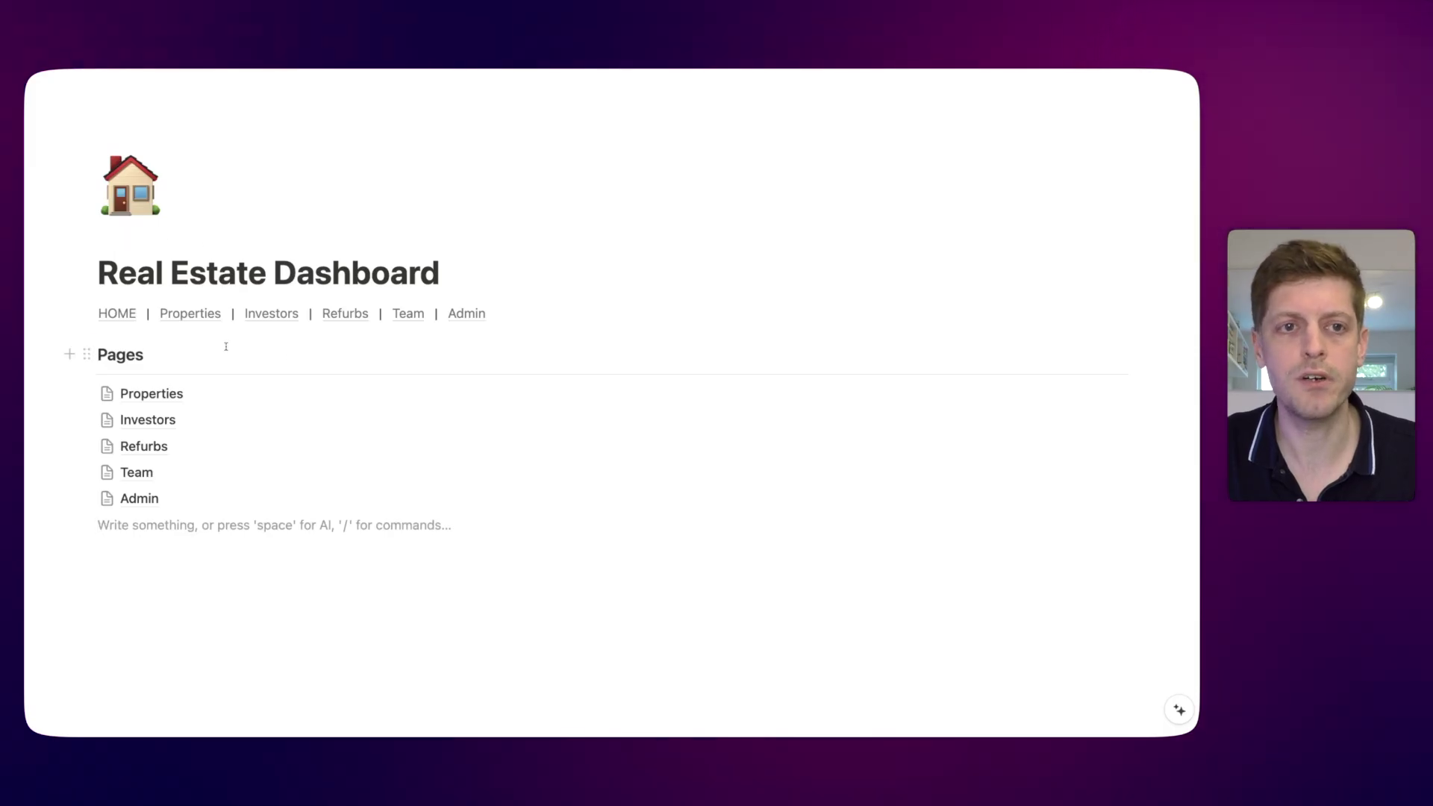
Change the Properties link title in the navigation bar to 'Property'
mouse_move(193, 314)
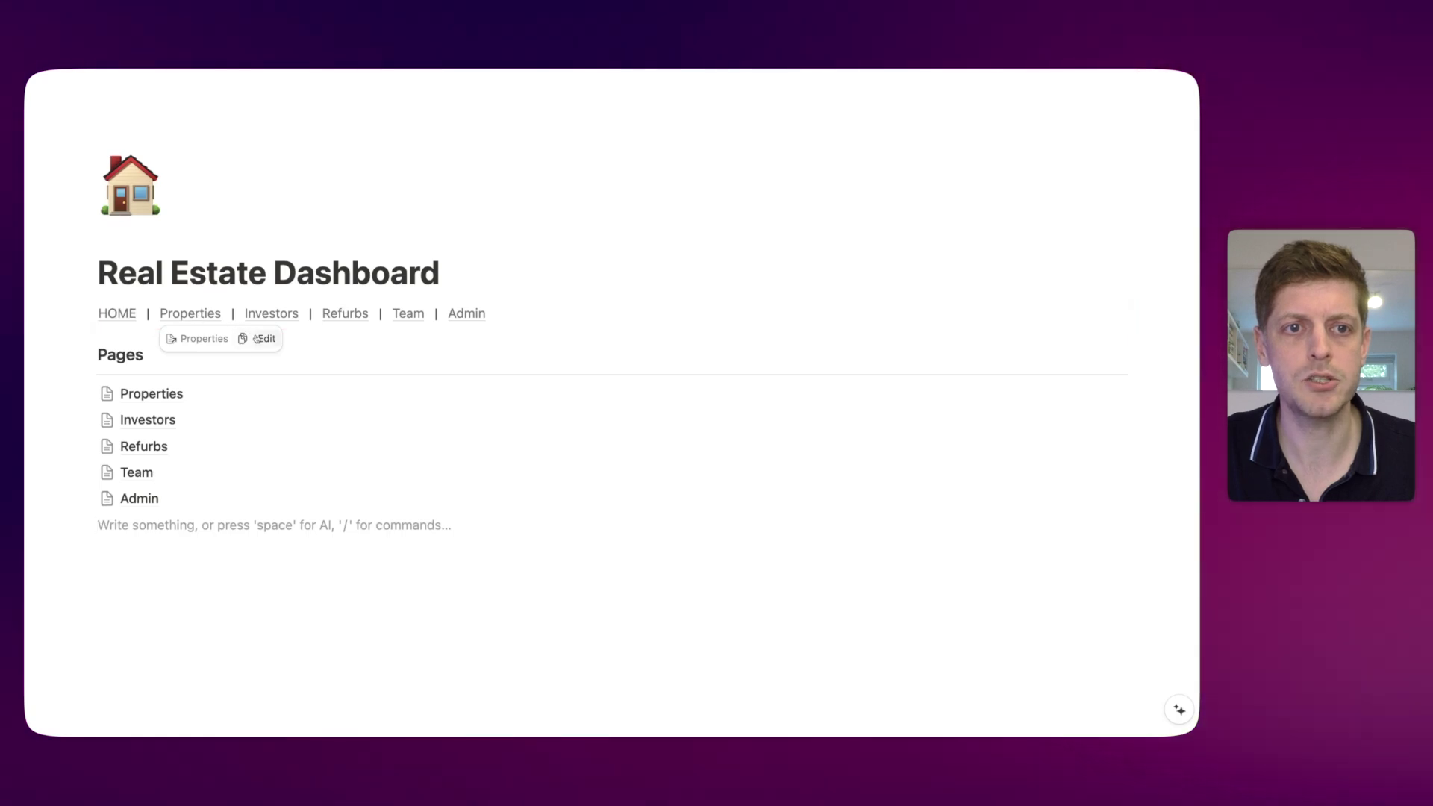
left_click(267, 339)
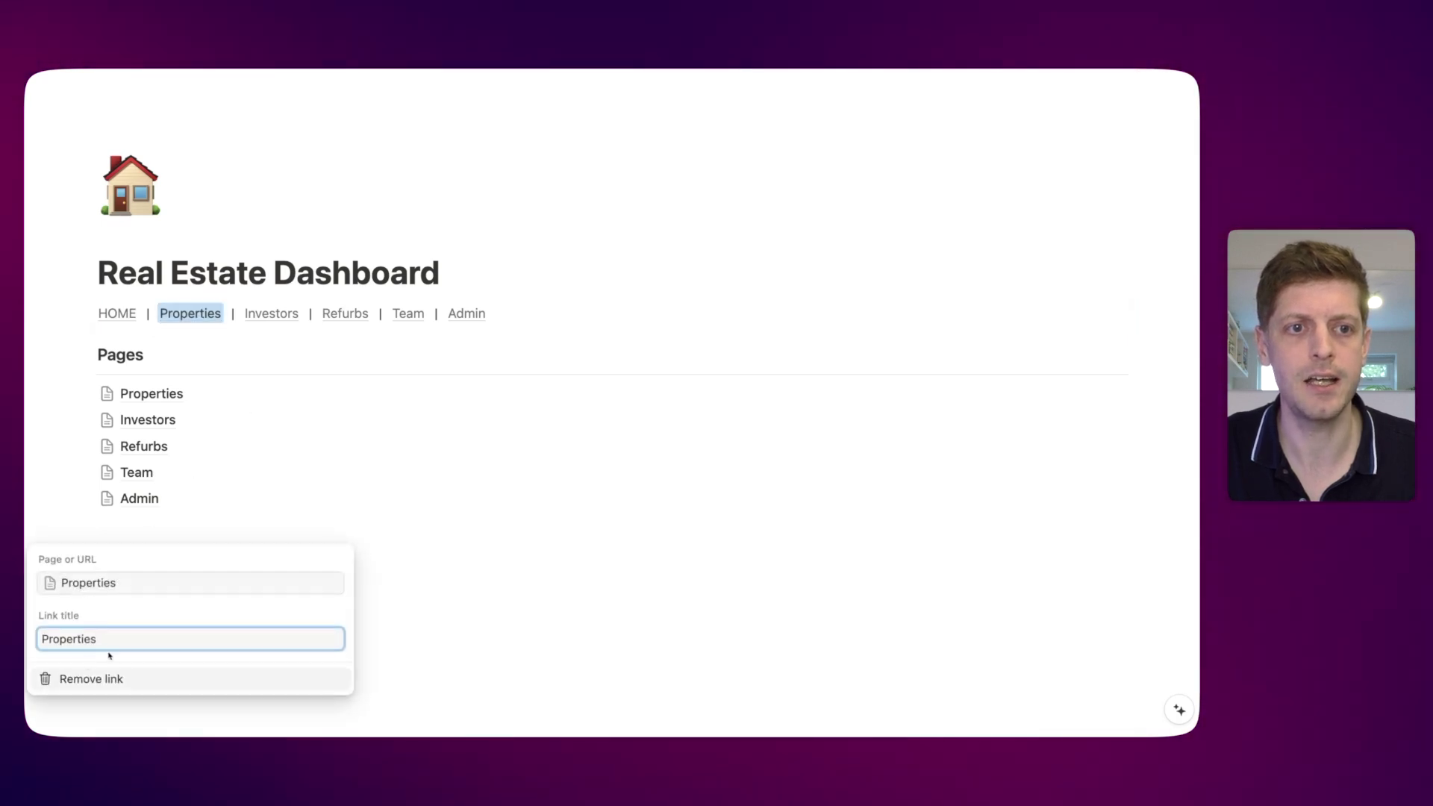
key("BackSpace")
key("BackSpace")
key("BackSpace")
type("y")
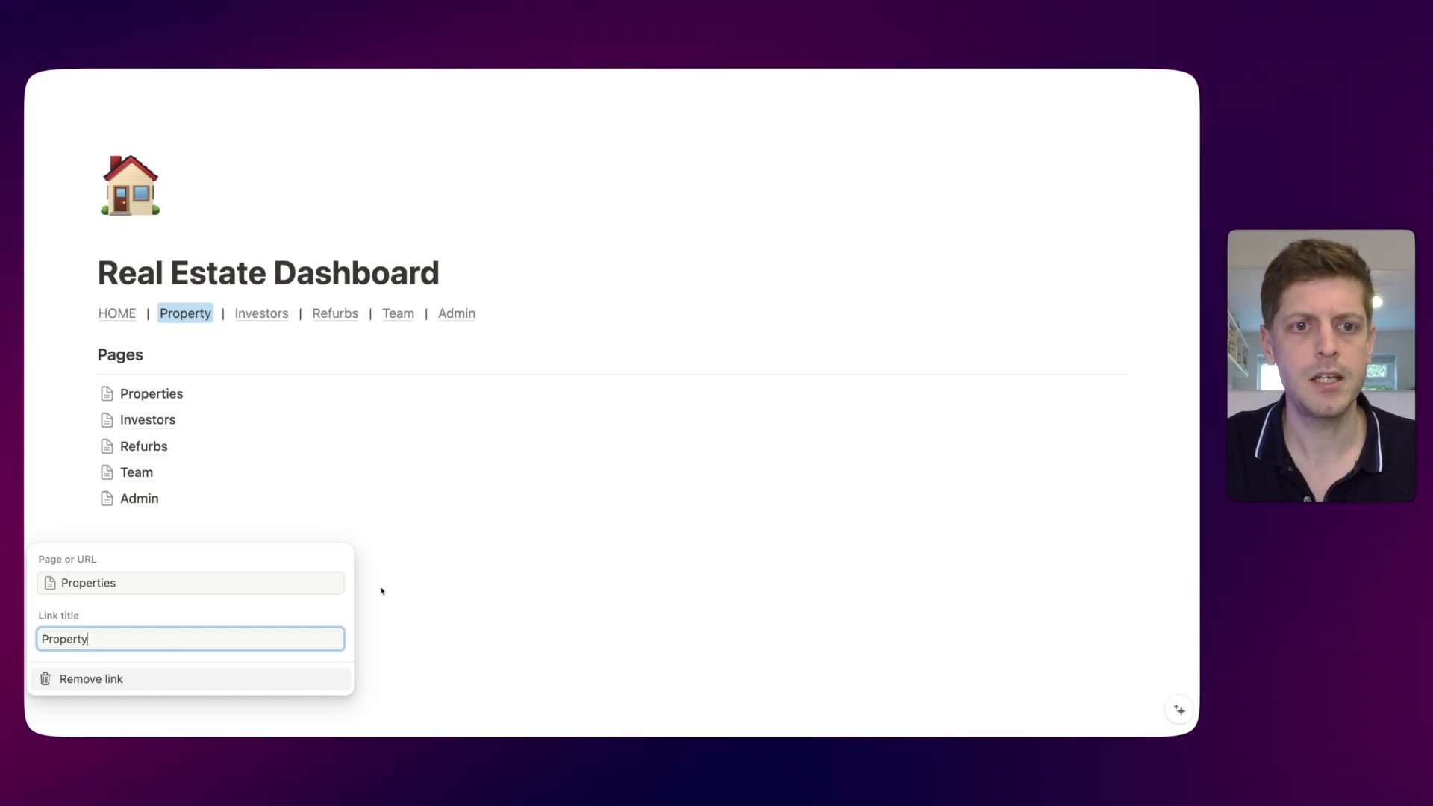
key("Escape")
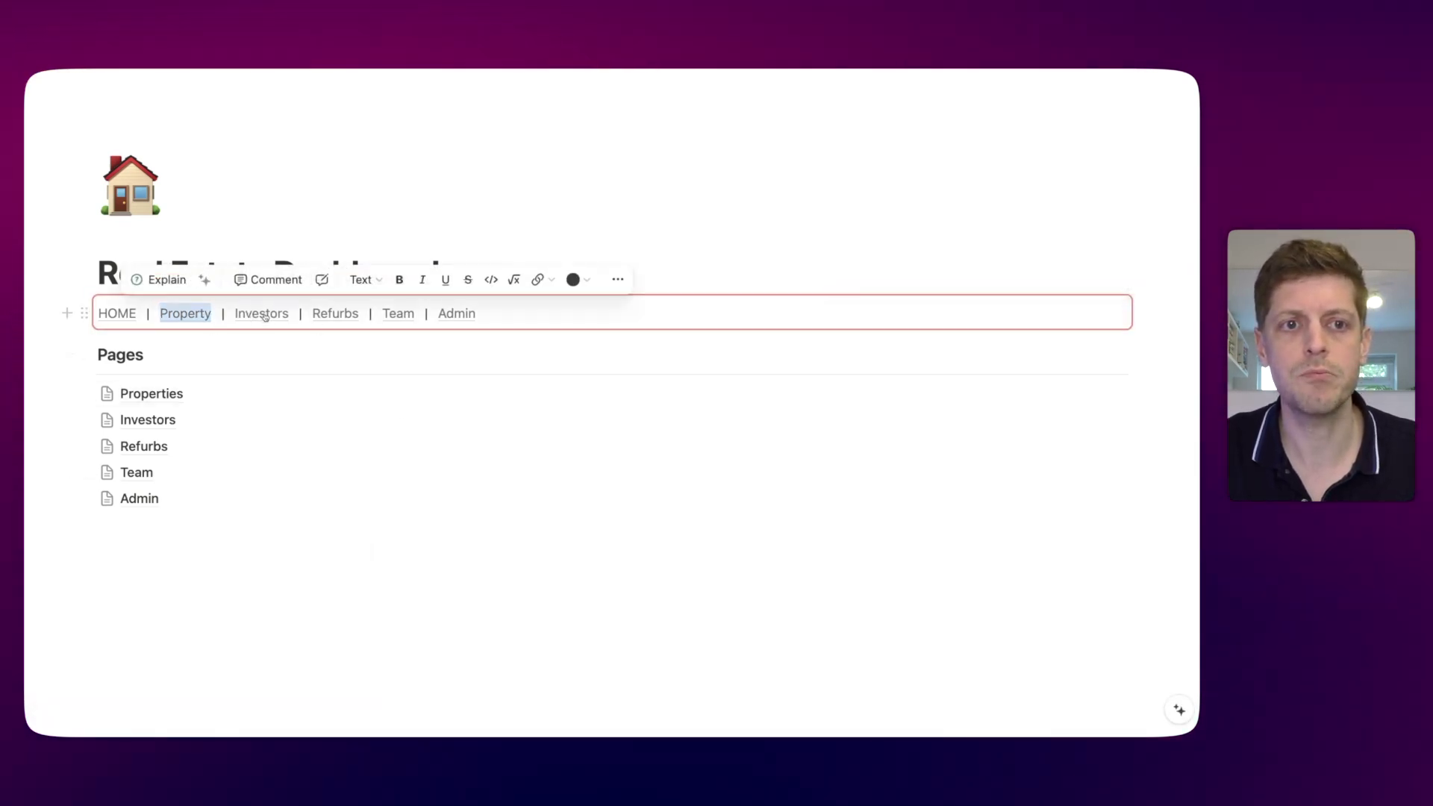
Test the Investors, Refurbs and Admin links, returning to the dashboard via HOME
left_click(263, 314)
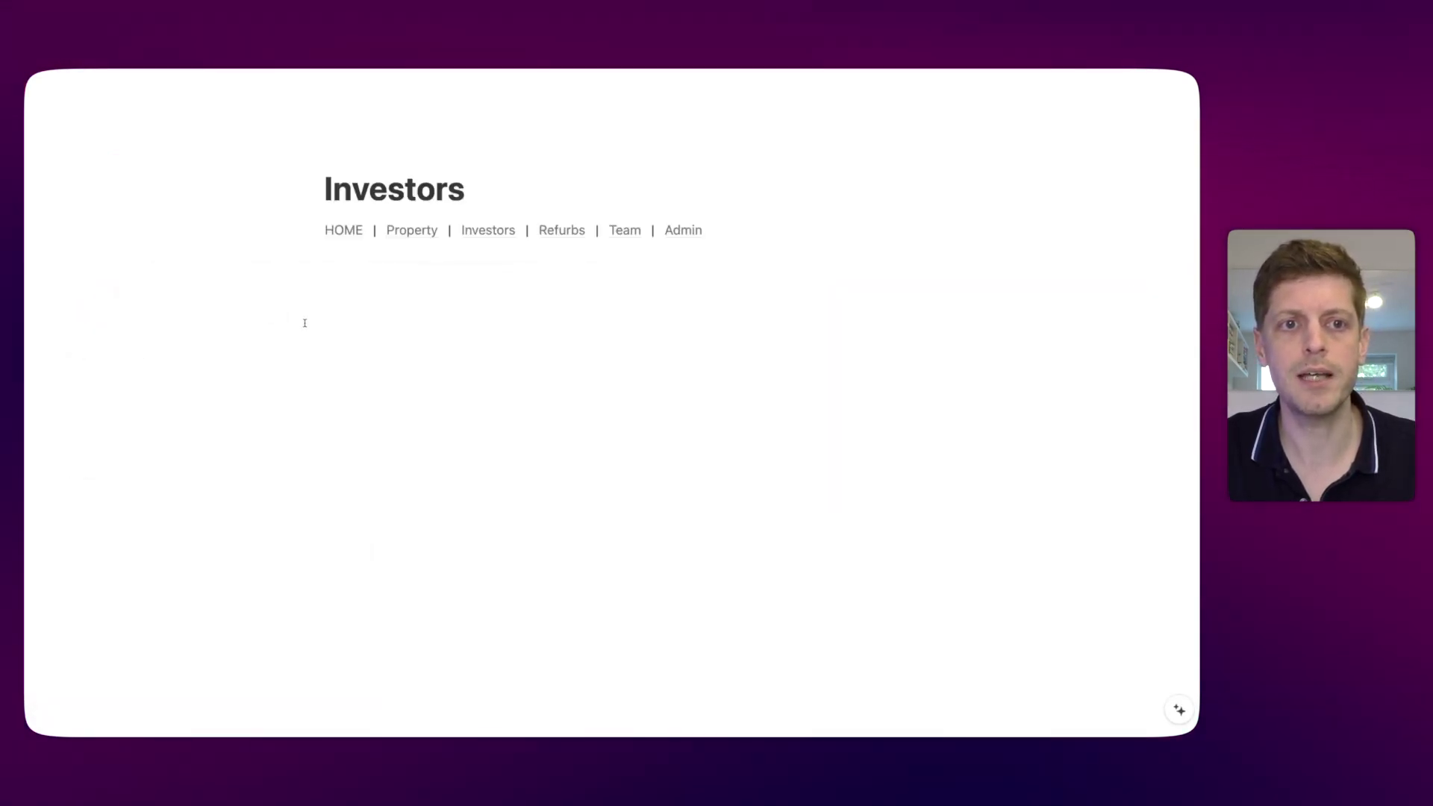
left_click(562, 231)
mouse_move(412, 236)
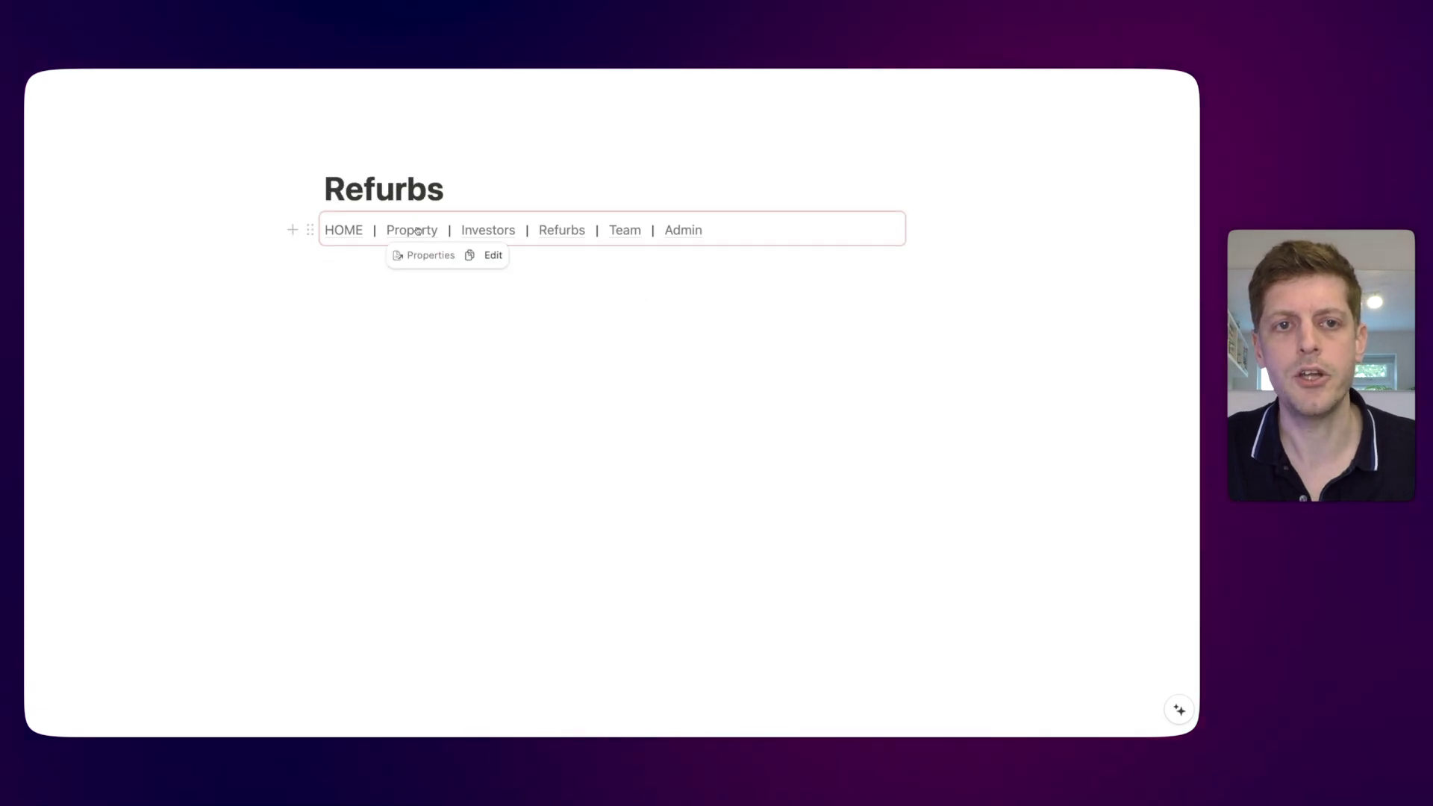
left_click(684, 231)
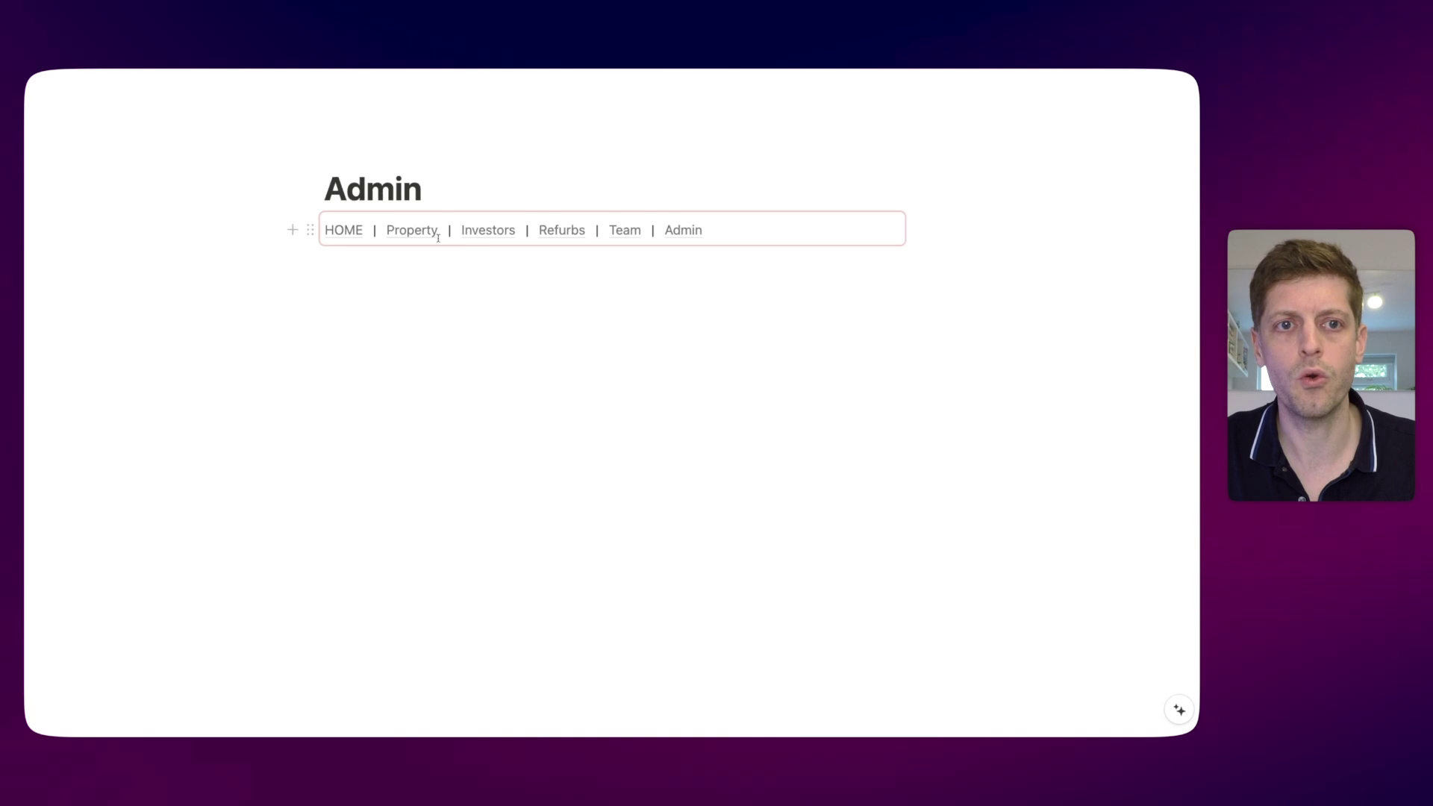
left_click(343, 233)
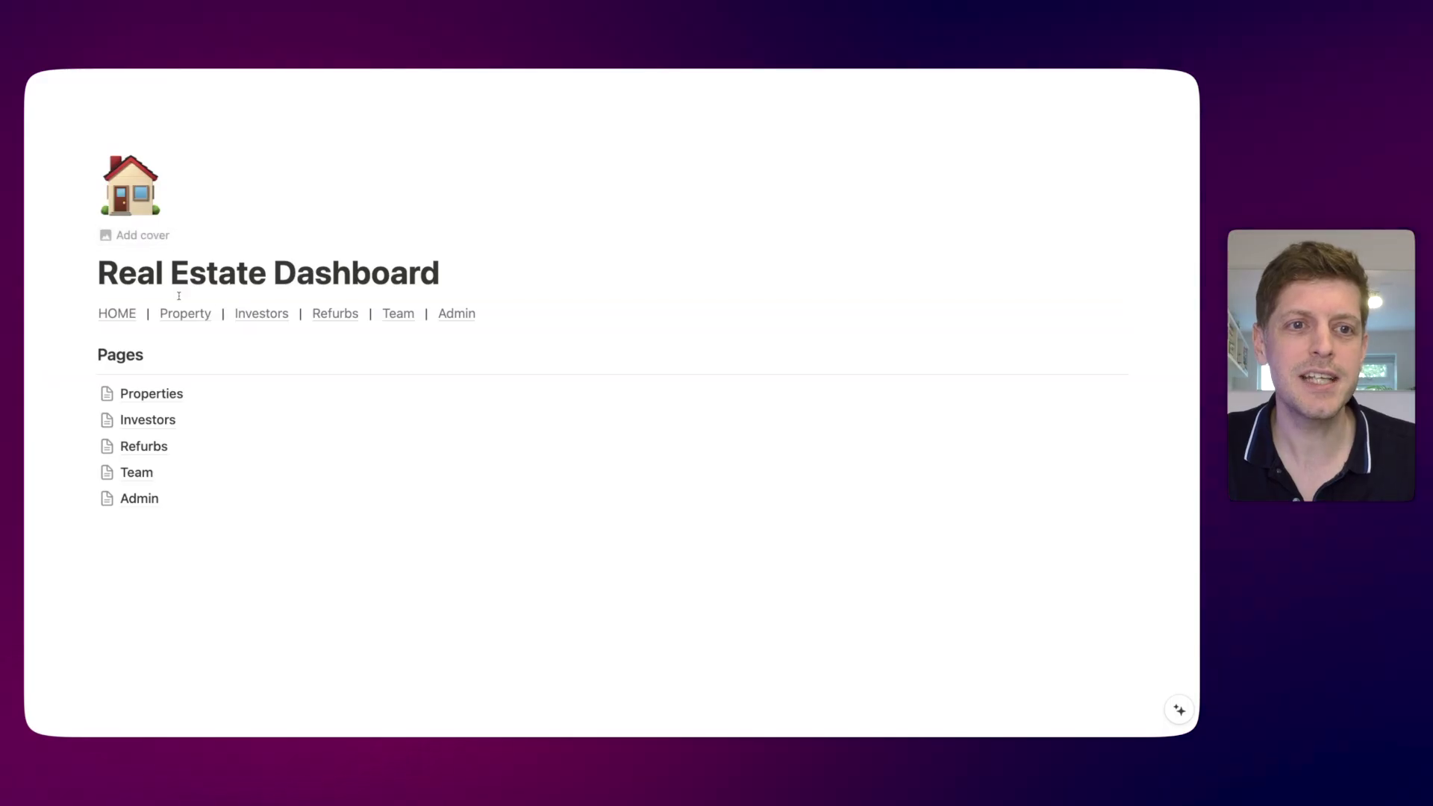
mouse_move(198, 321)
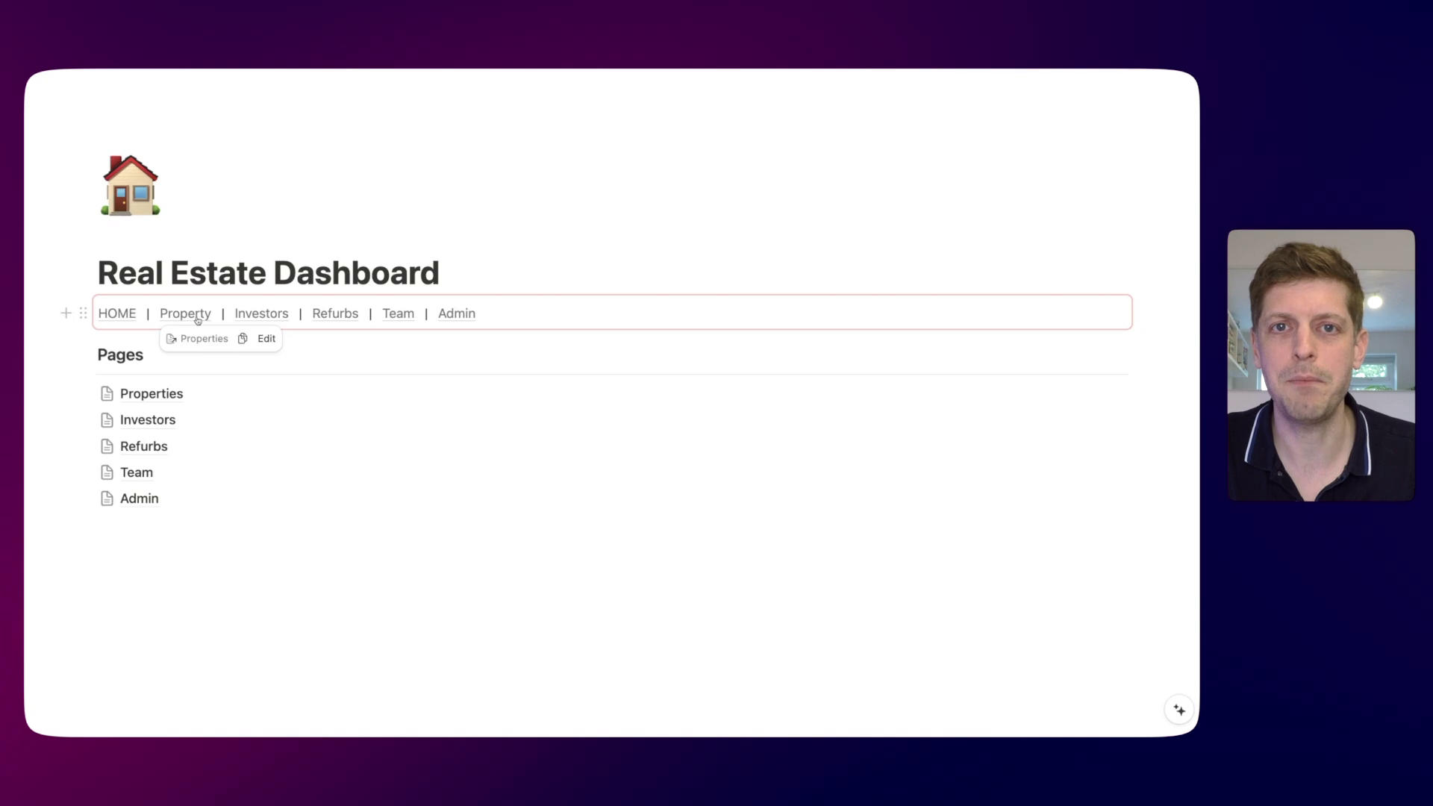
Replace the Property link's title with a pasted house emoji
left_click(263, 341)
double_click(51, 150)
key("BackSpace")
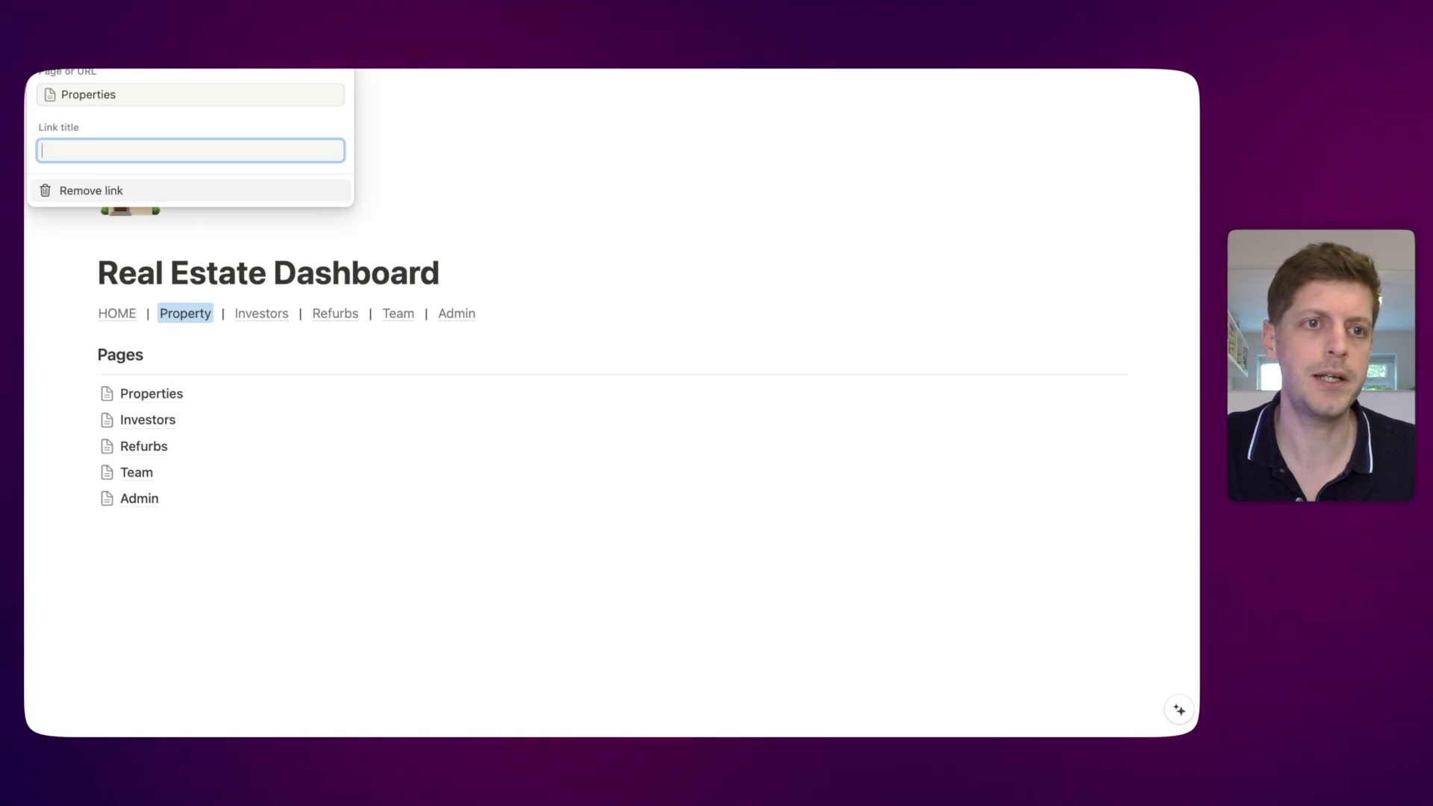
type("🏠")
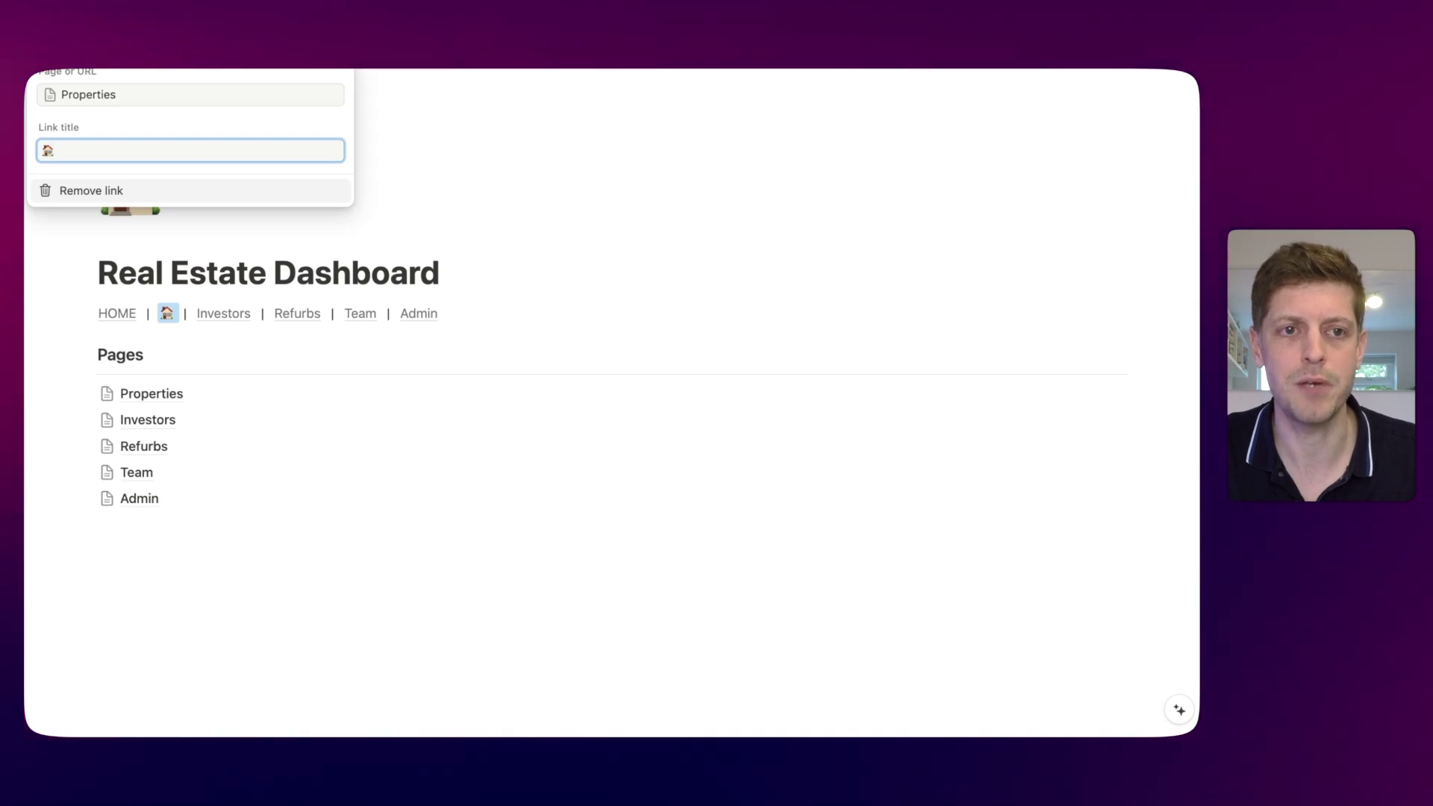
left_click(333, 553)
Test the emoji link to the Properties page, then visit Investors and Refurbs from the nav bar
mouse_move(165, 316)
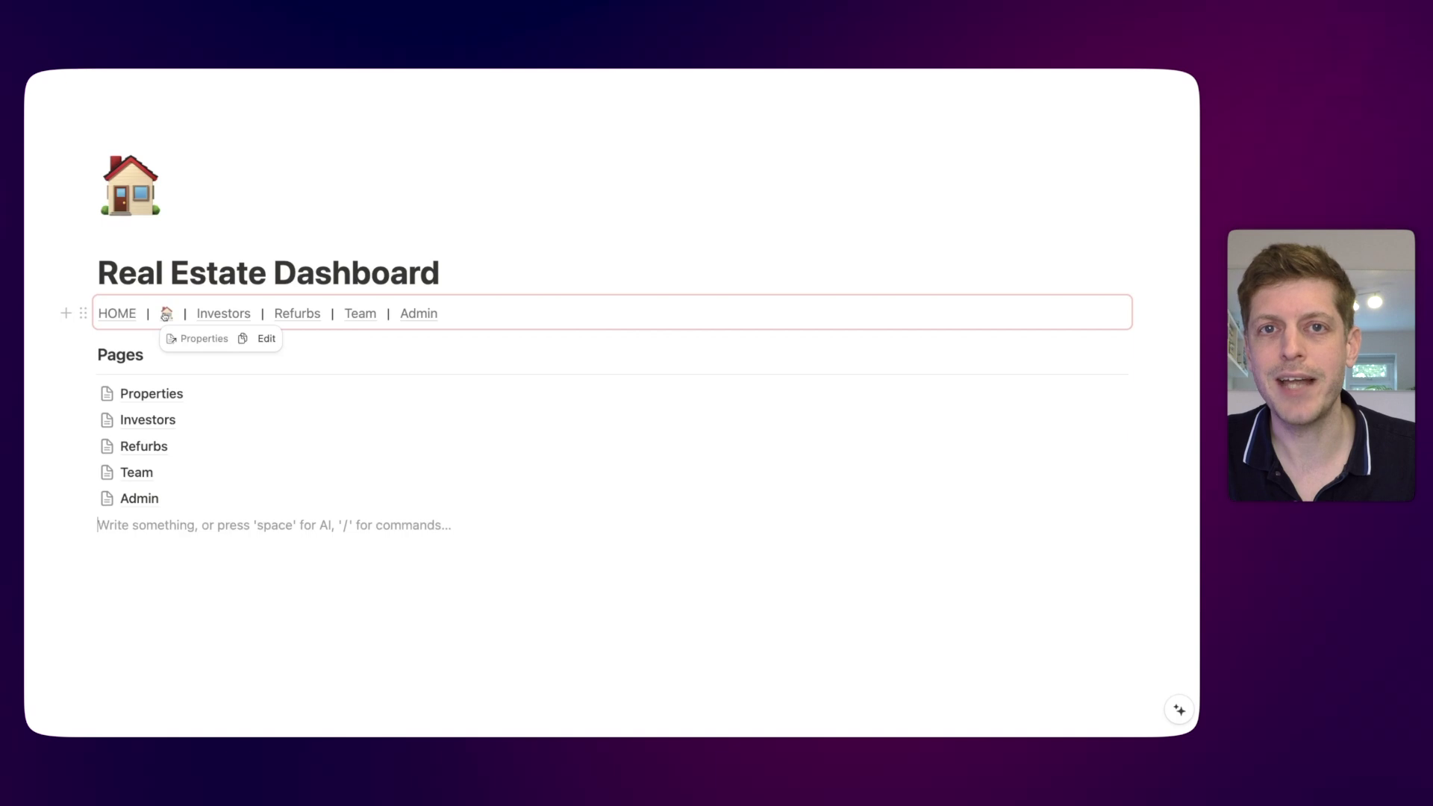
left_click(165, 315)
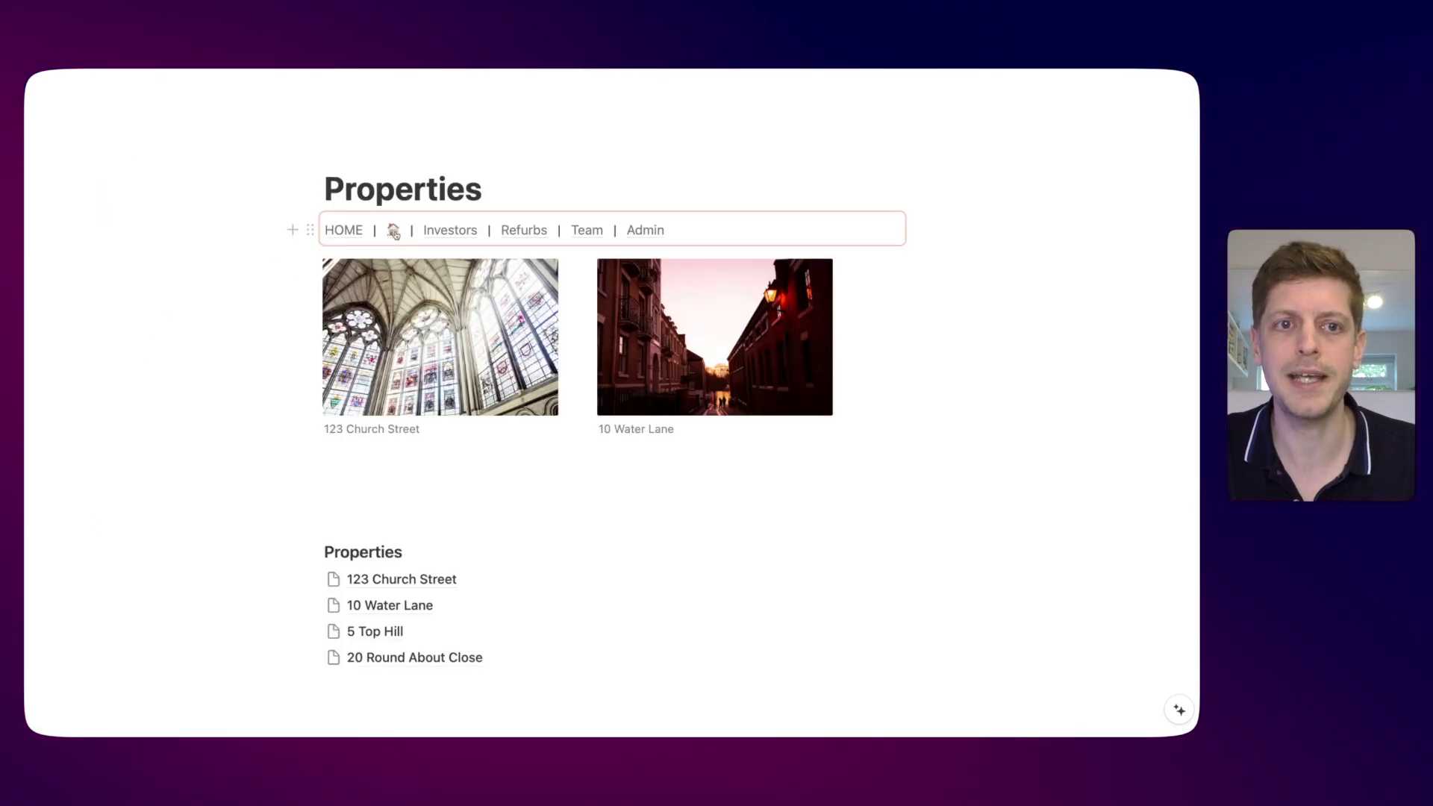
left_click(450, 230)
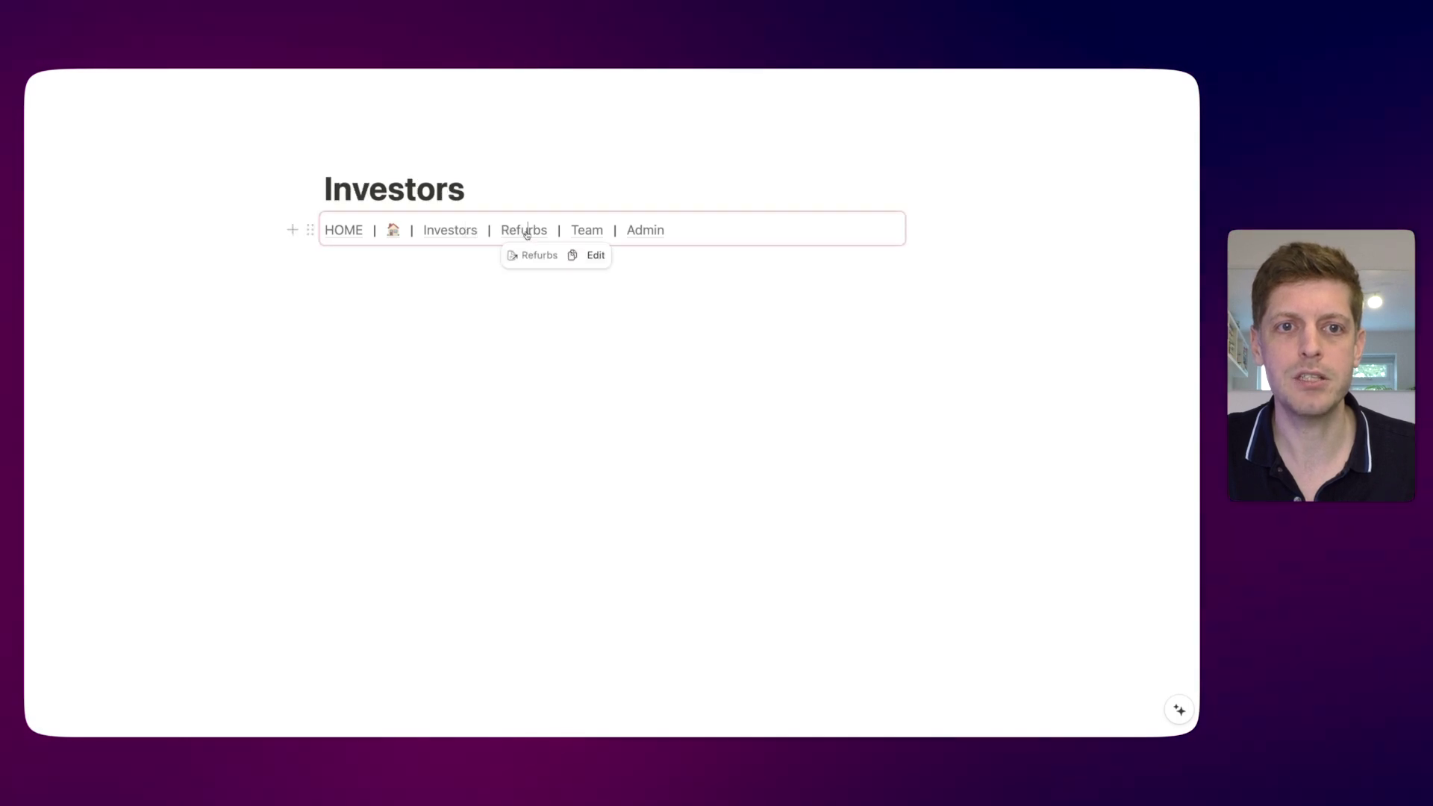
left_click(526, 232)
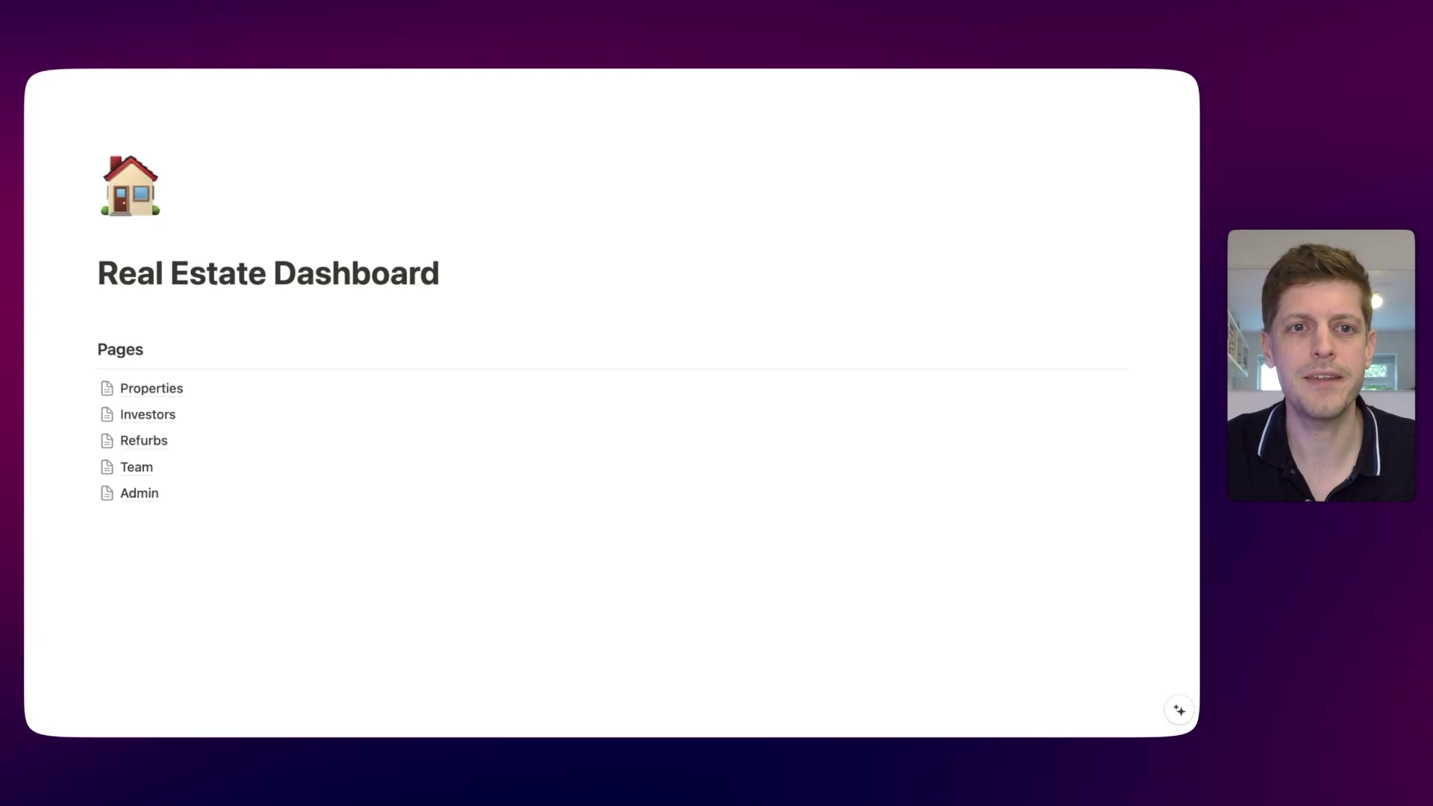
Insert a synced block under the title and split it into five columns with /col5
left_click(451, 274)
key("Return")
type("/")
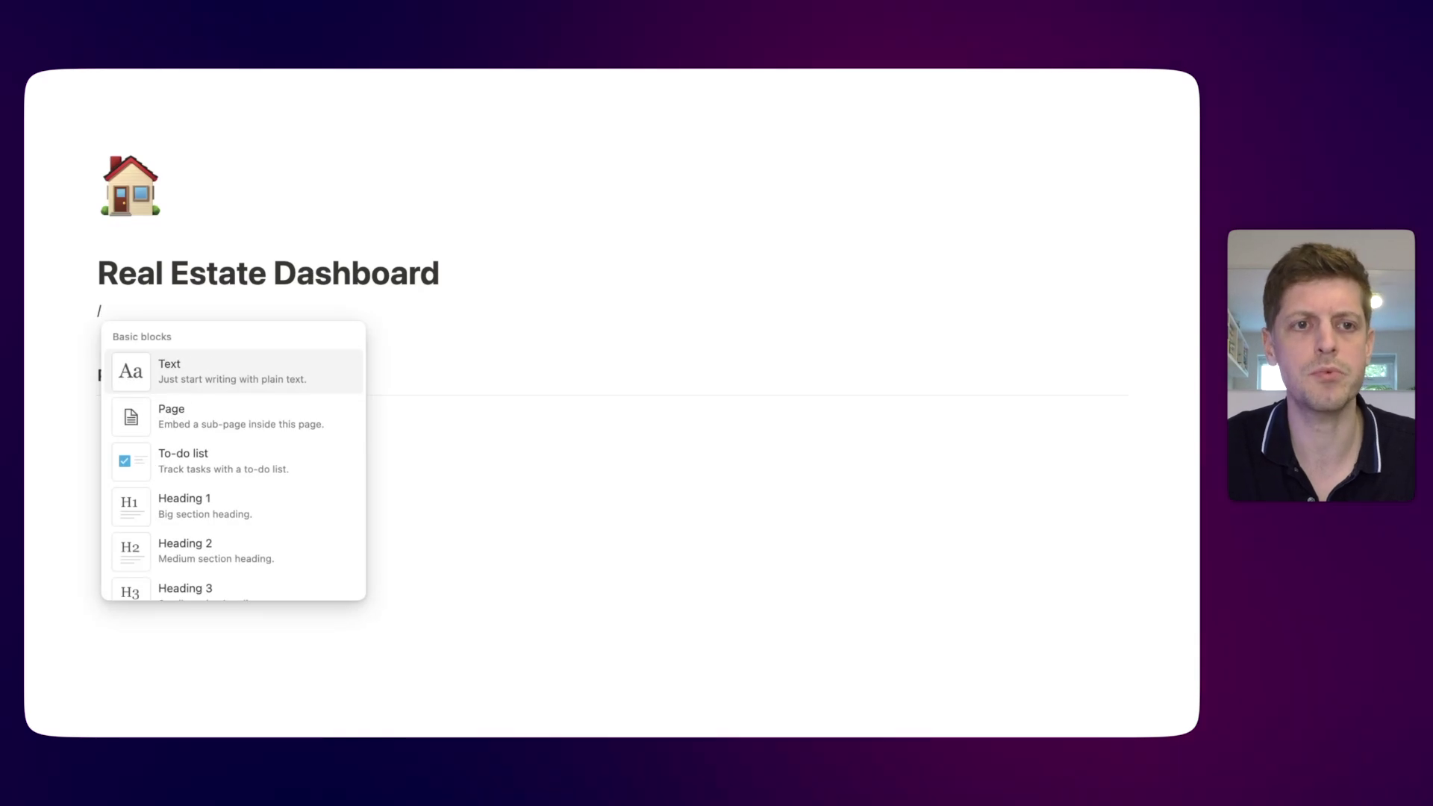
type("sc")
key("Return")
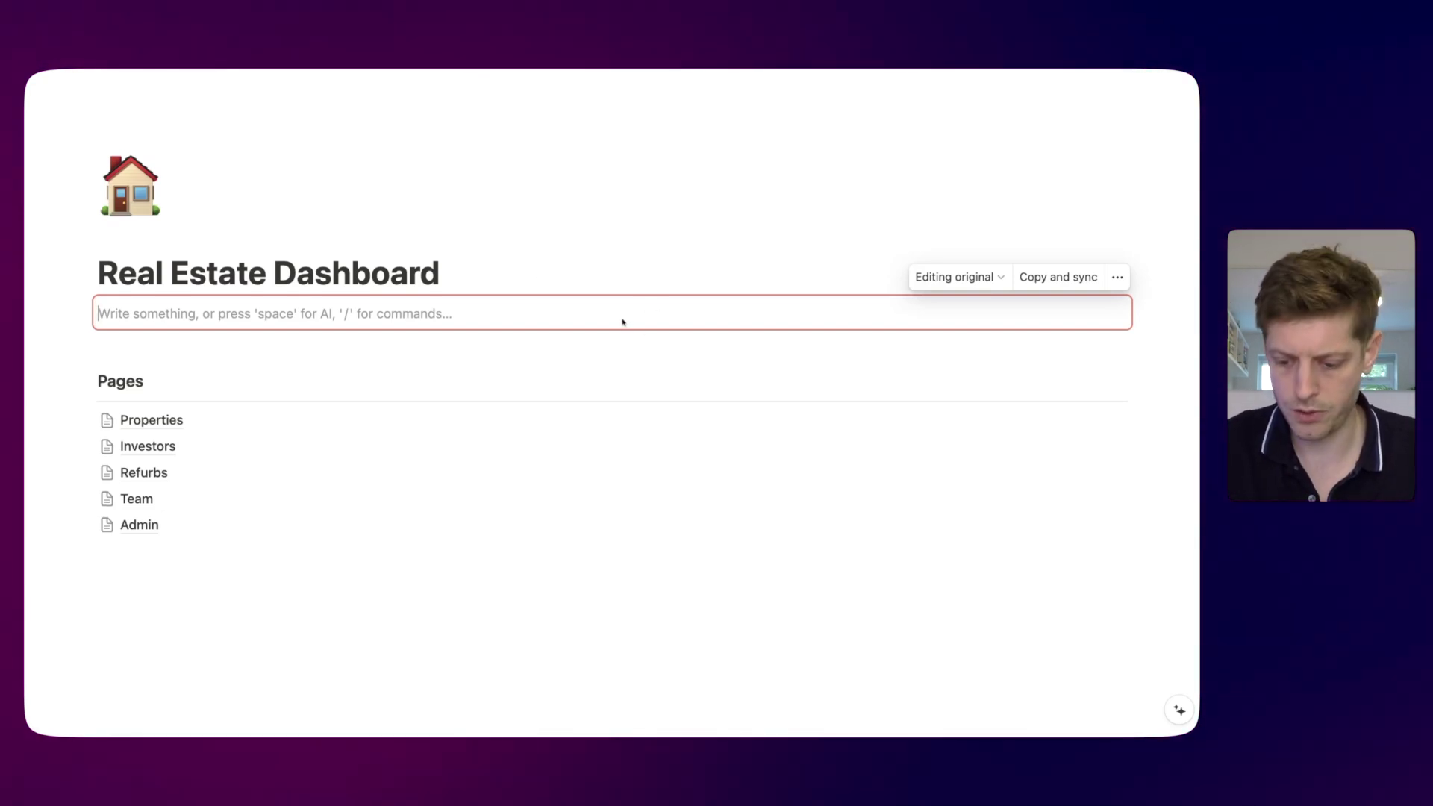
type("/")
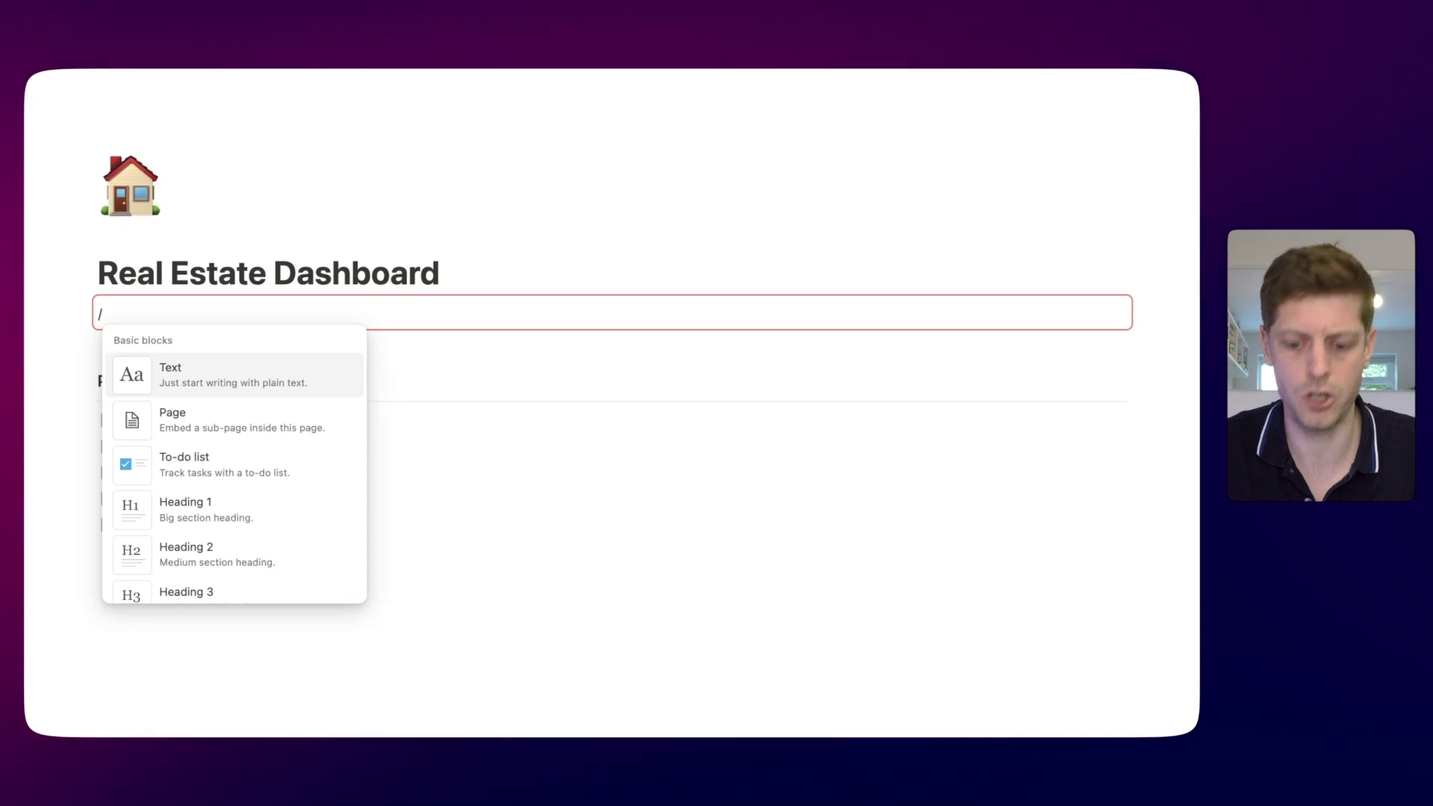
type("col5")
key("Return")
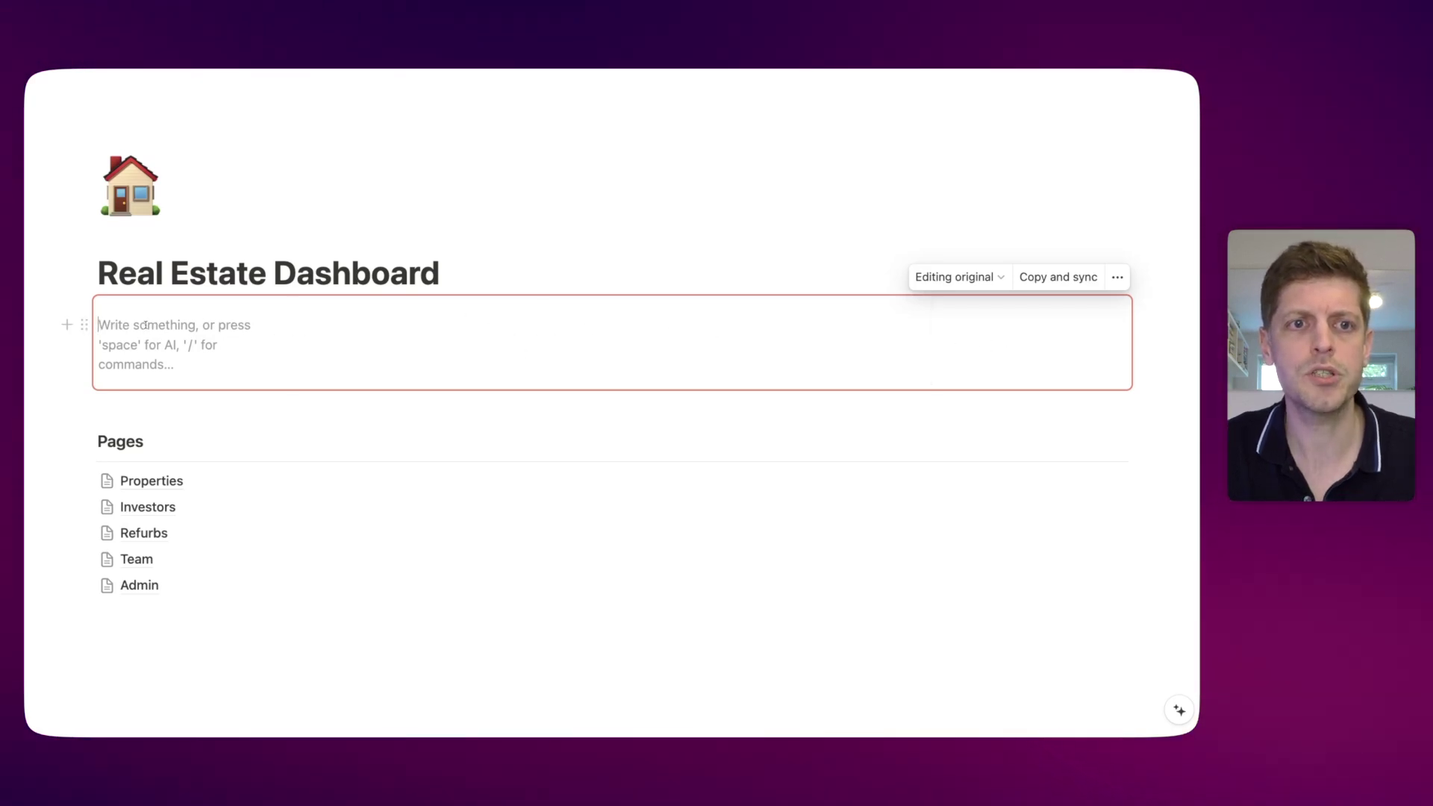
Label the five columns HOME, Properties, Investors, Refurbs and Team
type("HOME")
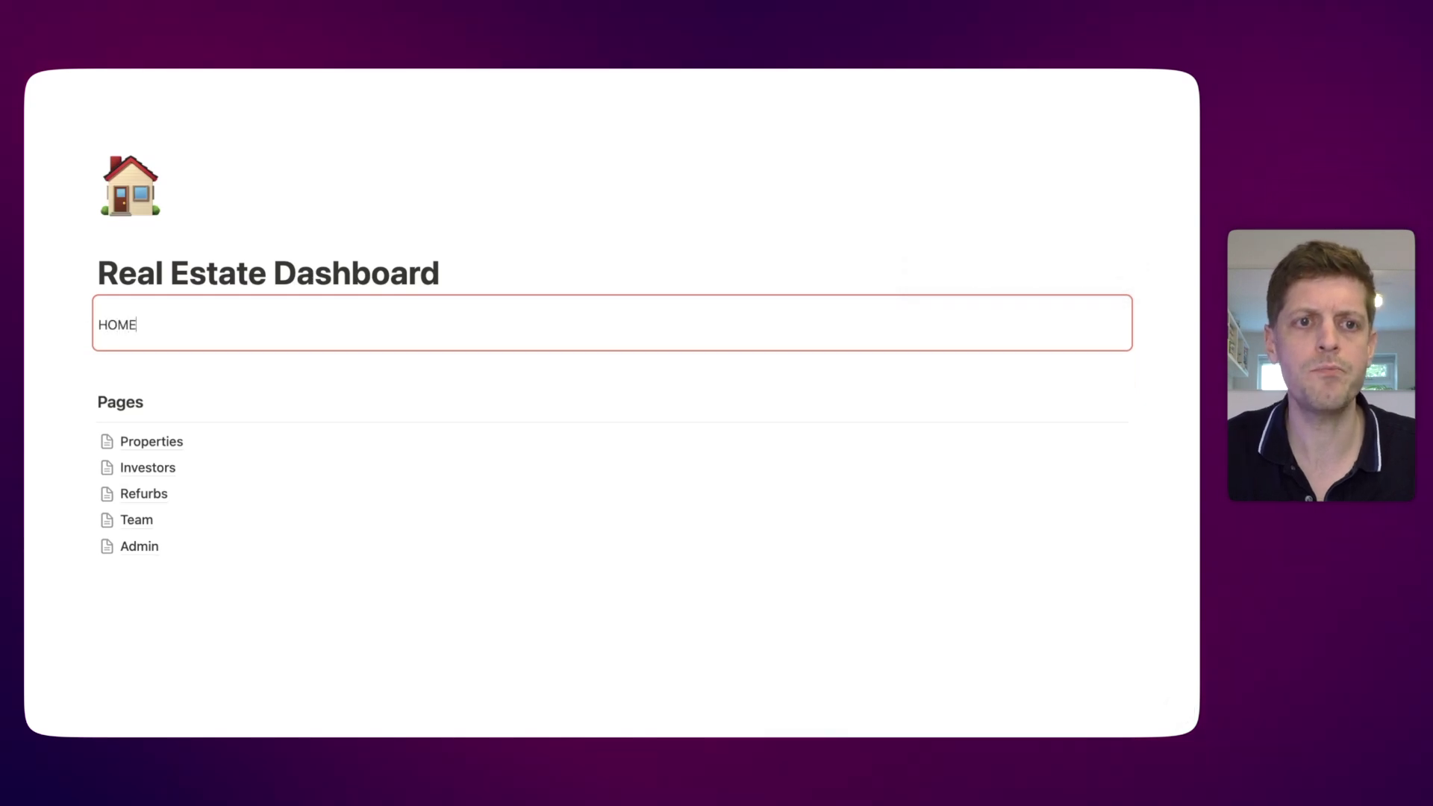
left_click(346, 325)
type("Properties")
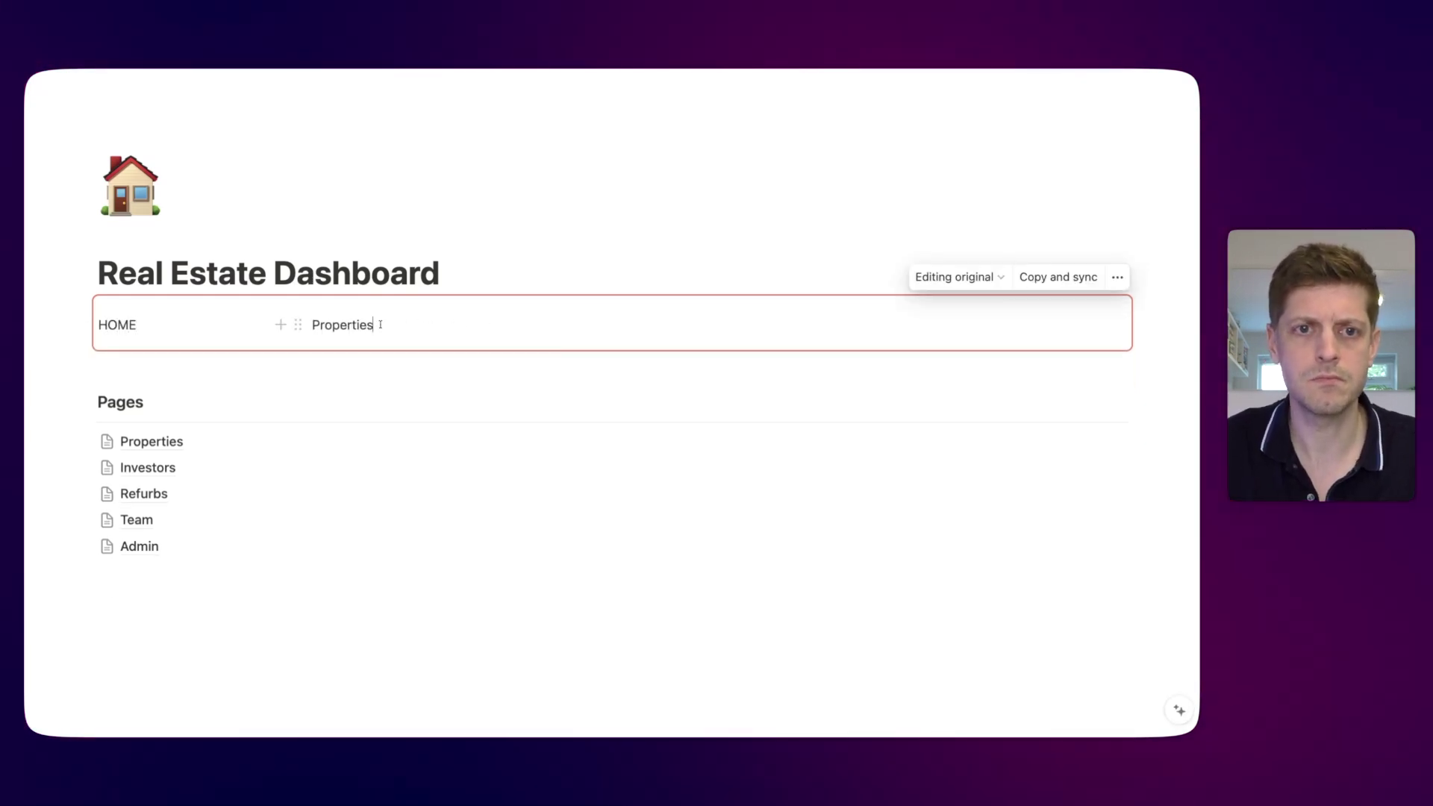
left_click(556, 326)
type("Investors")
left_click(766, 325)
type("Refurbs")
left_click(1002, 321)
type("Team")
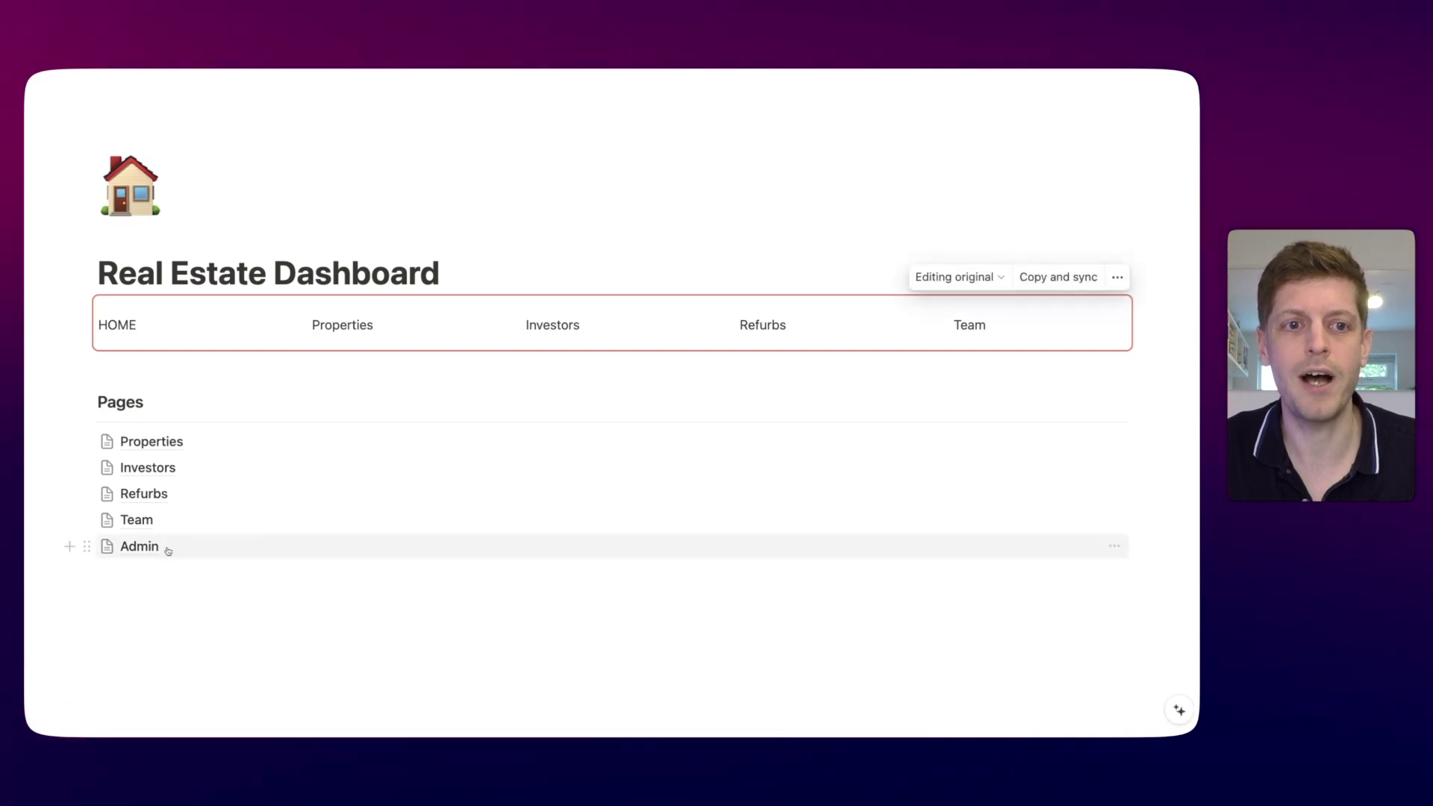
Drag an empty block beside Team to form a sixth column labelled 'Admin'
left_click(103, 378)
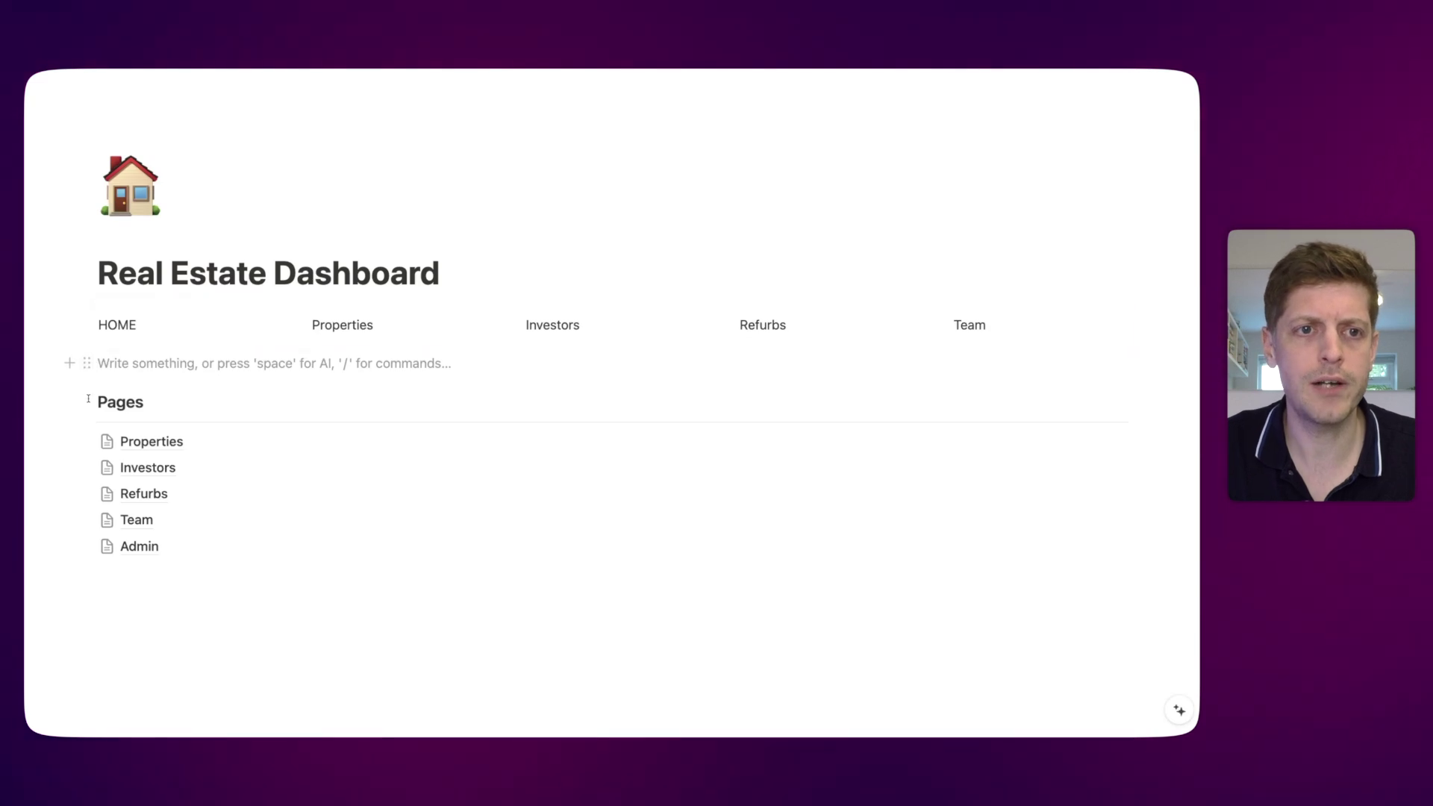
left_click_drag(87, 363, 1132, 325)
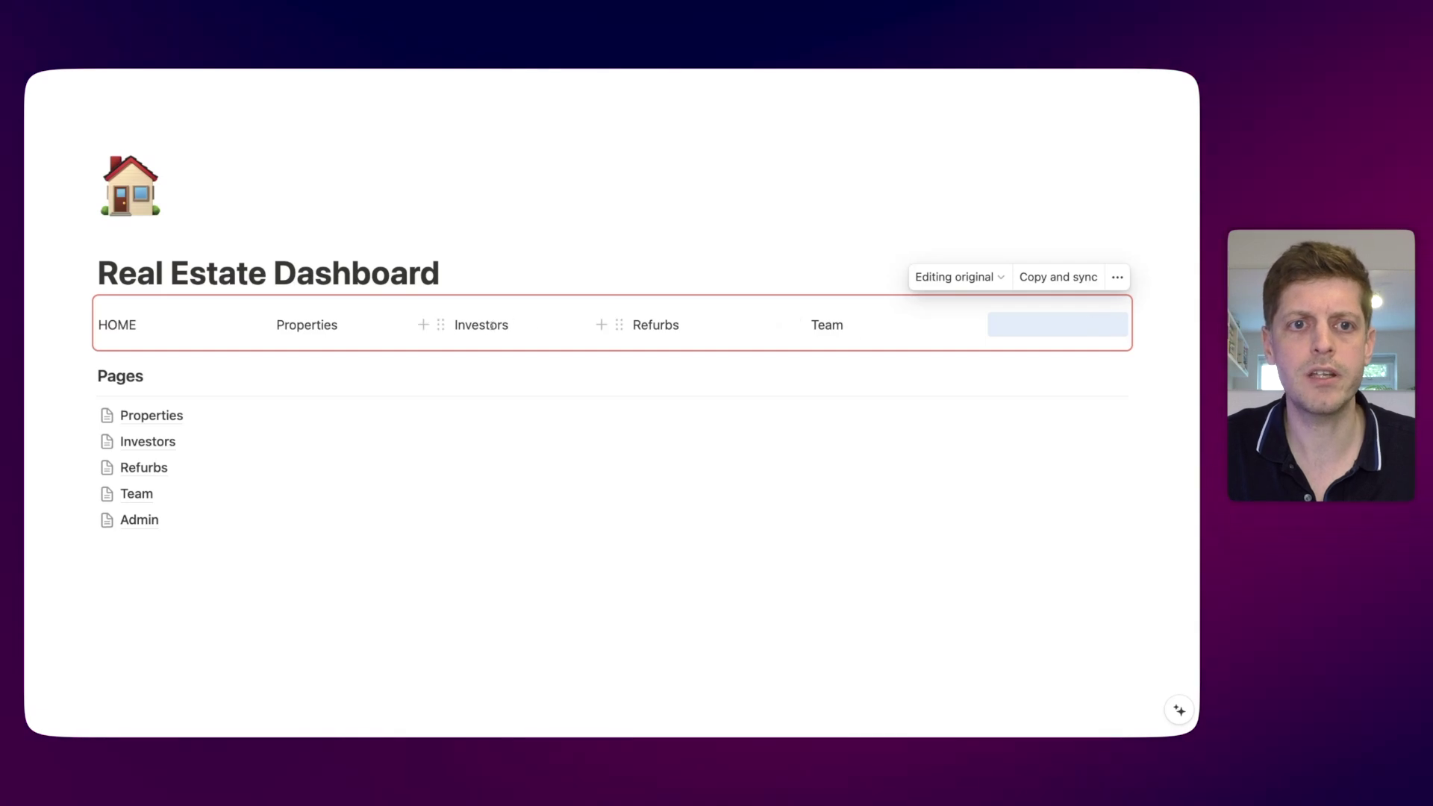
left_click(1016, 318)
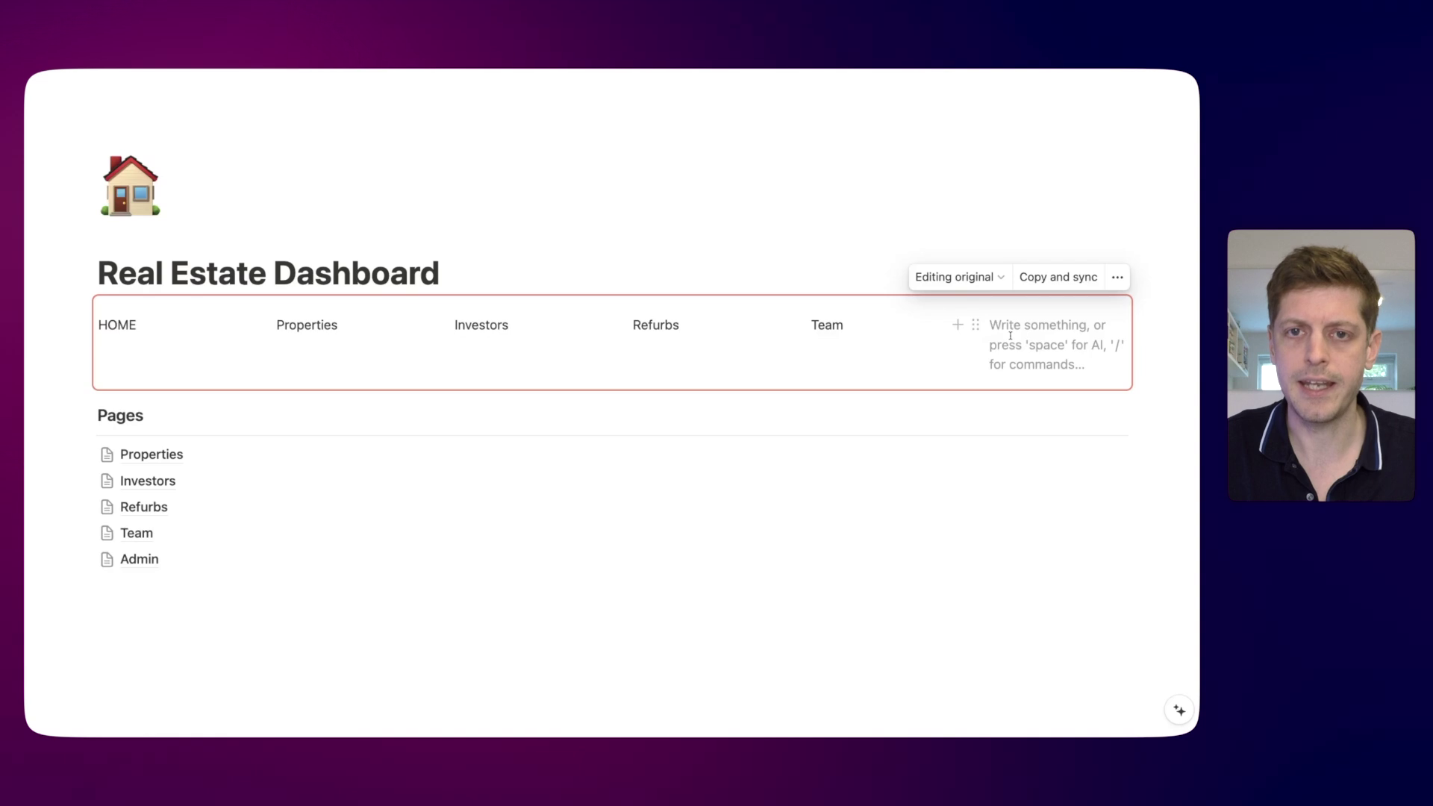
type("Admin")
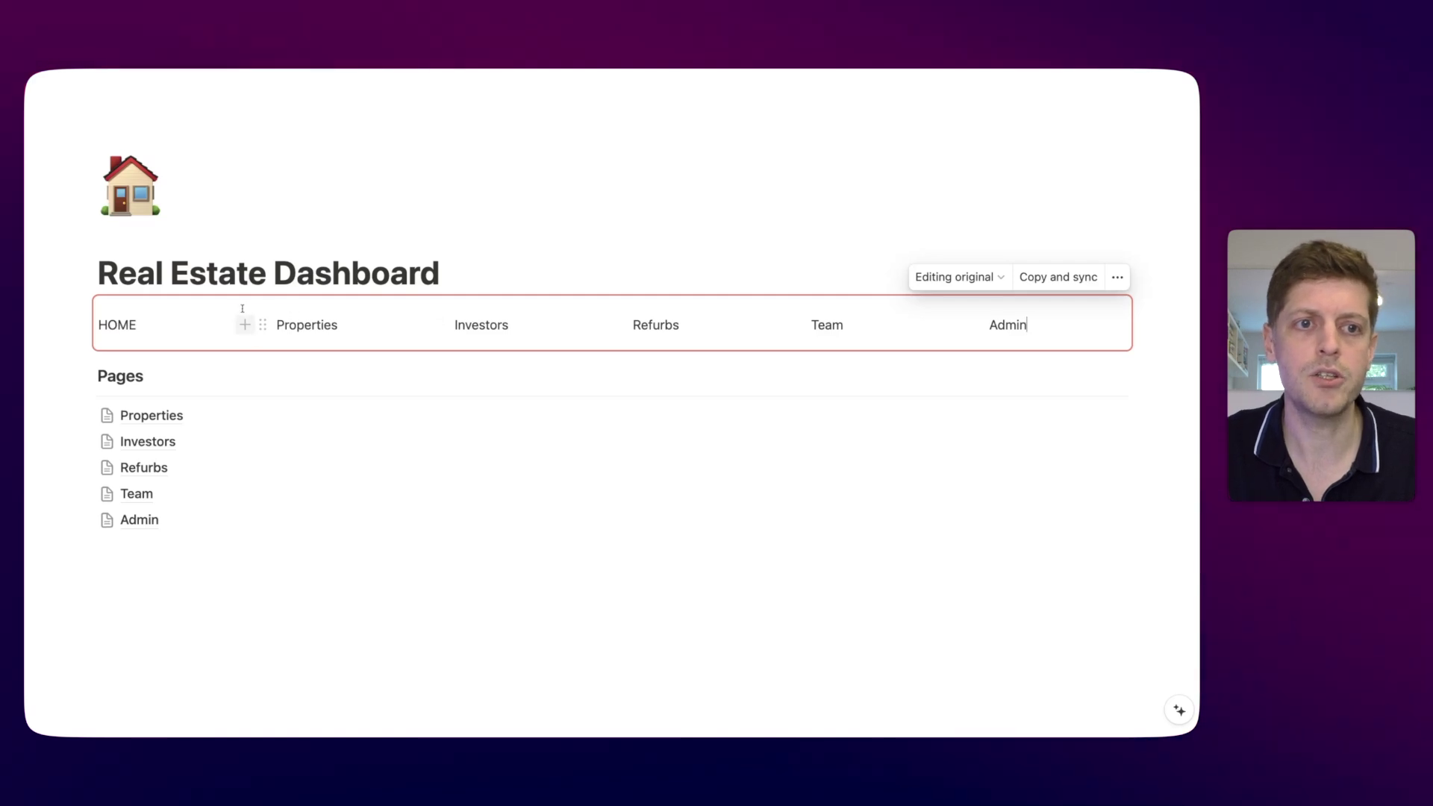
left_click(171, 631)
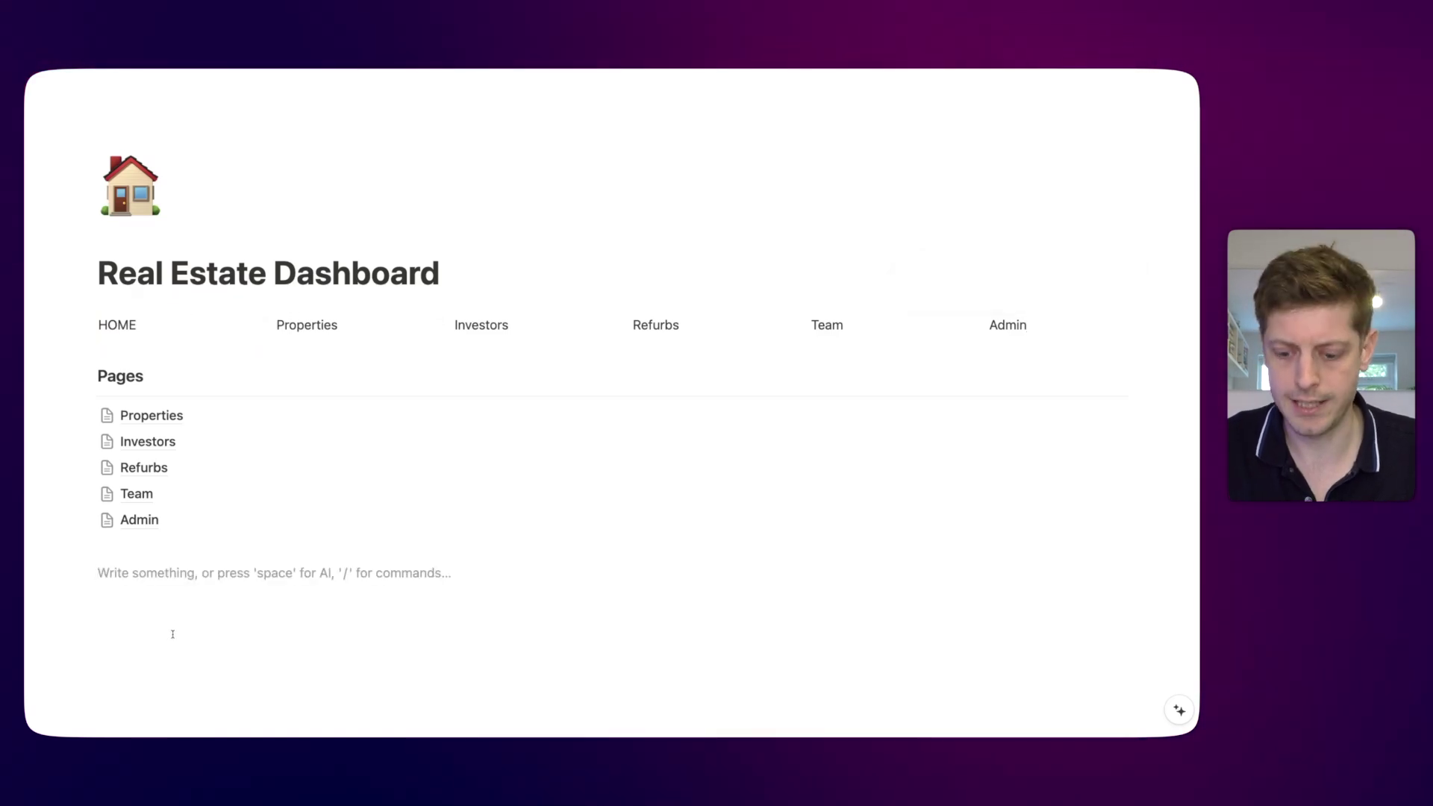
Link the HOME label to the Real Estate Dashboard page
key("super+l")
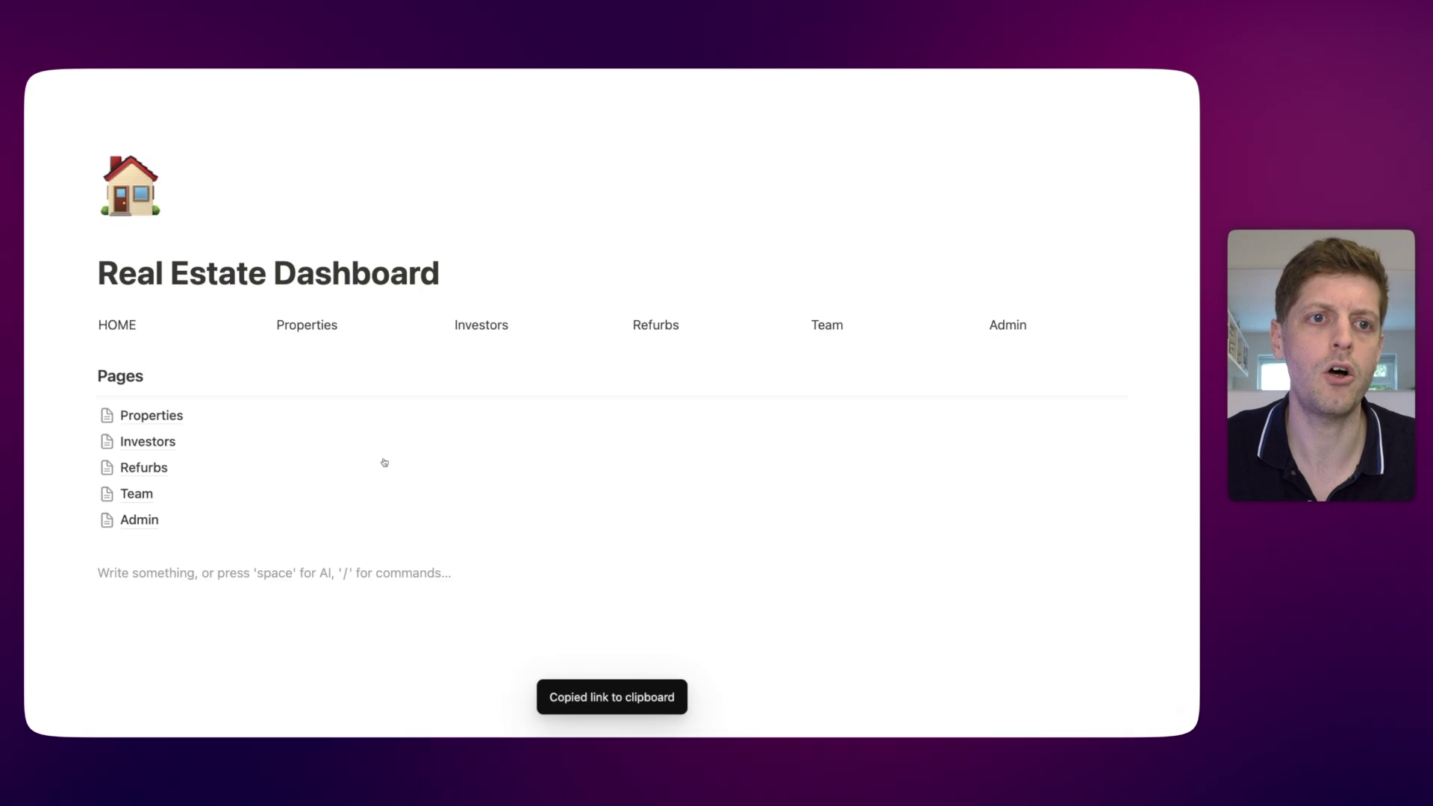
double_click(113, 325)
key("super+v")
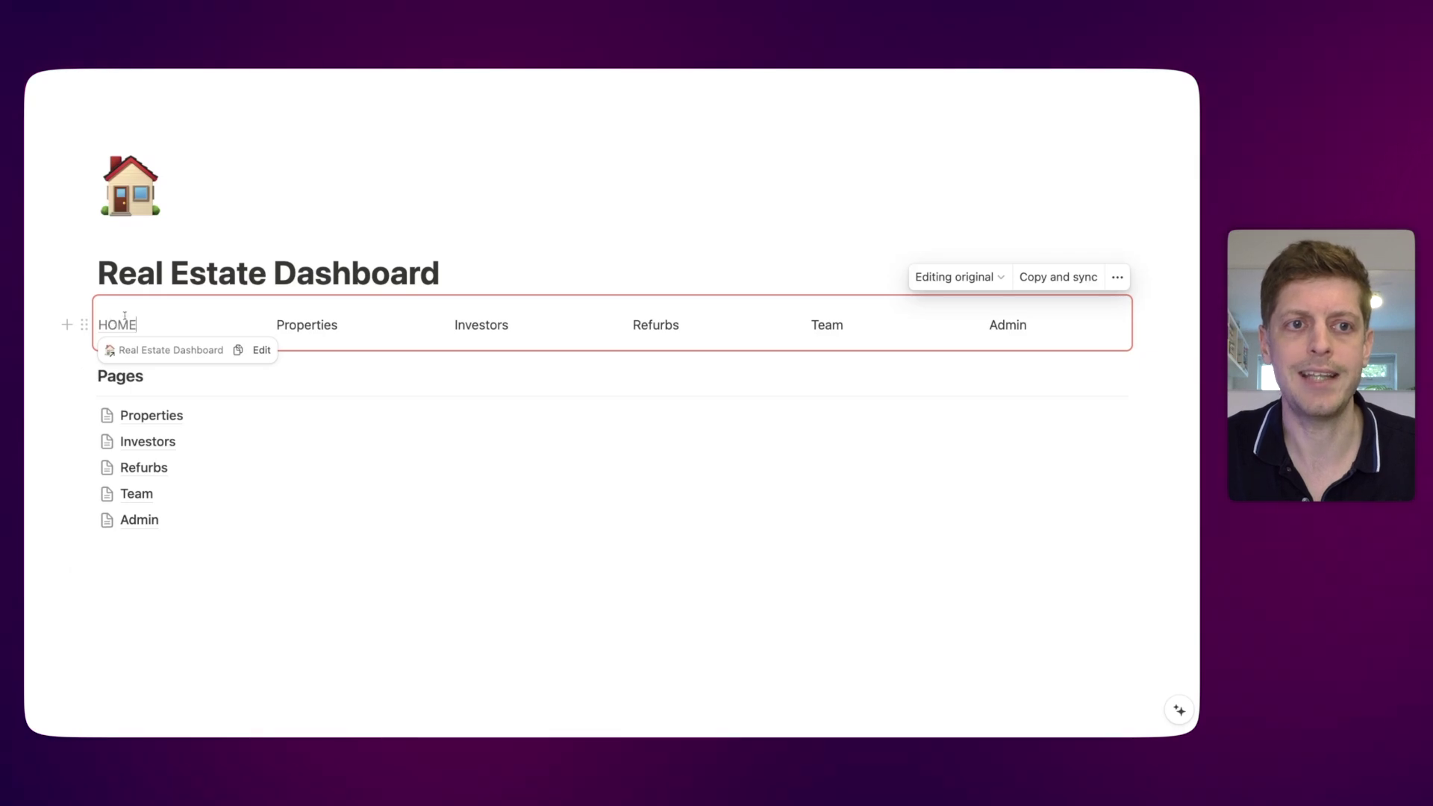
left_click(195, 674)
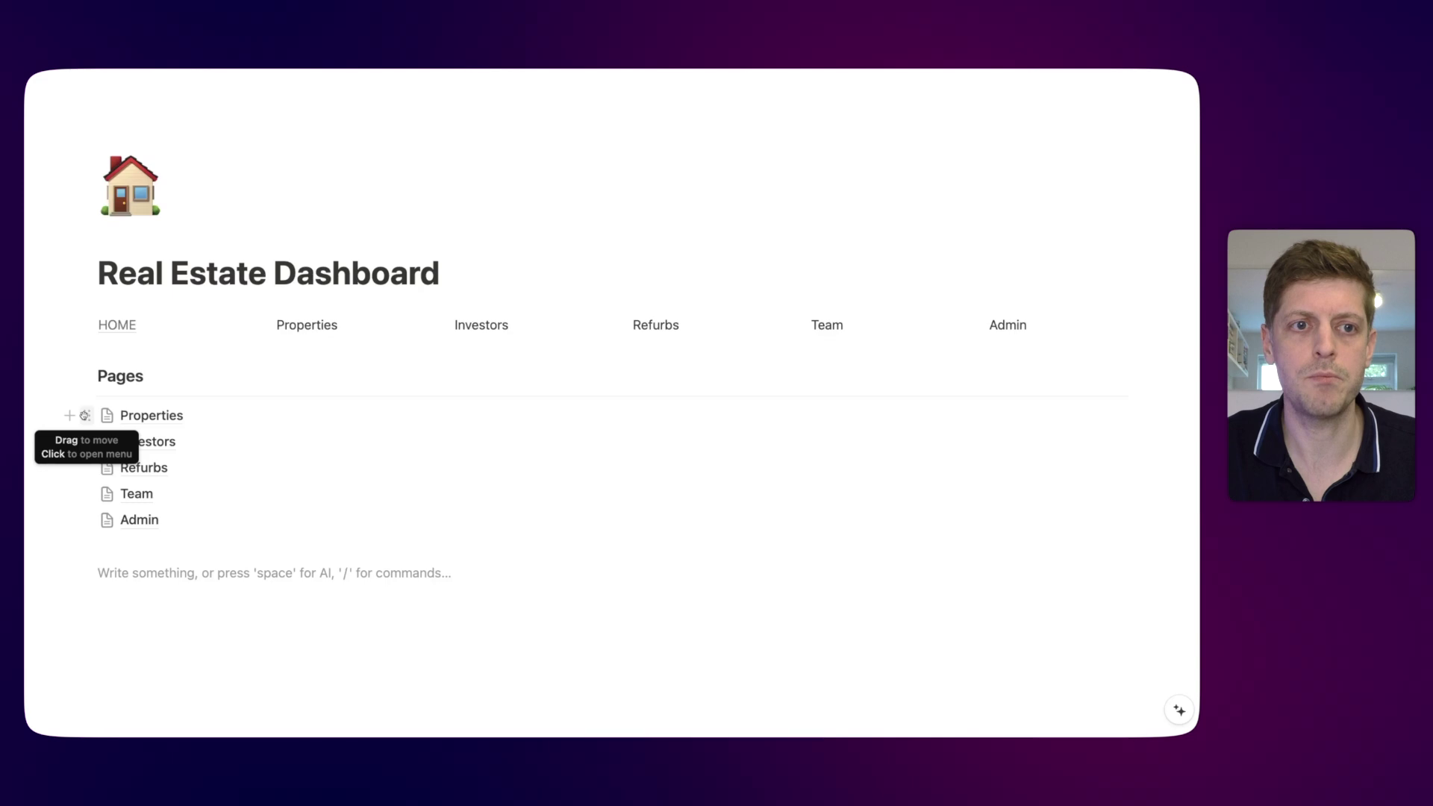
Paste the copied Properties page link onto the Properties label
left_click(84, 416)
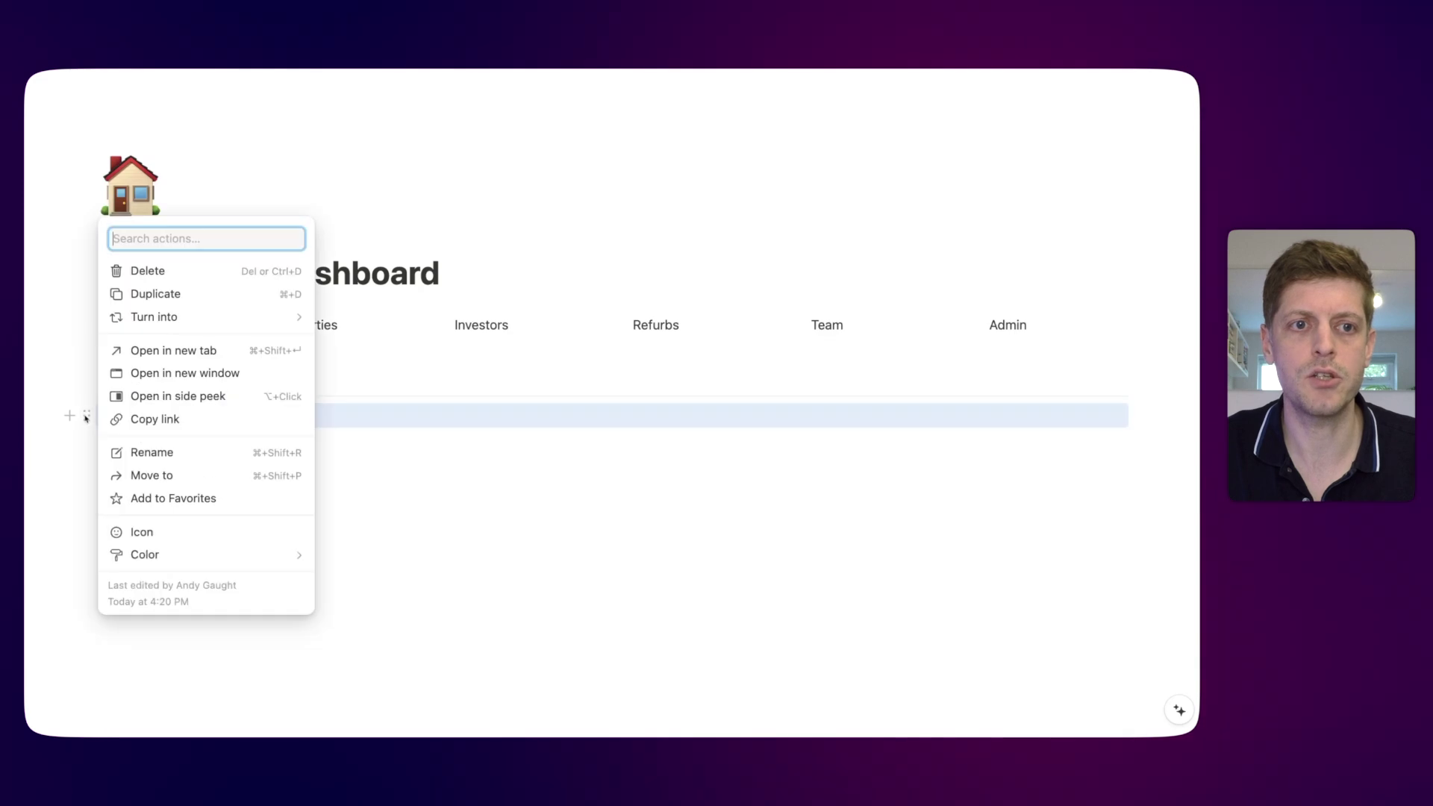
left_click(159, 419)
double_click(313, 325)
key("super+v")
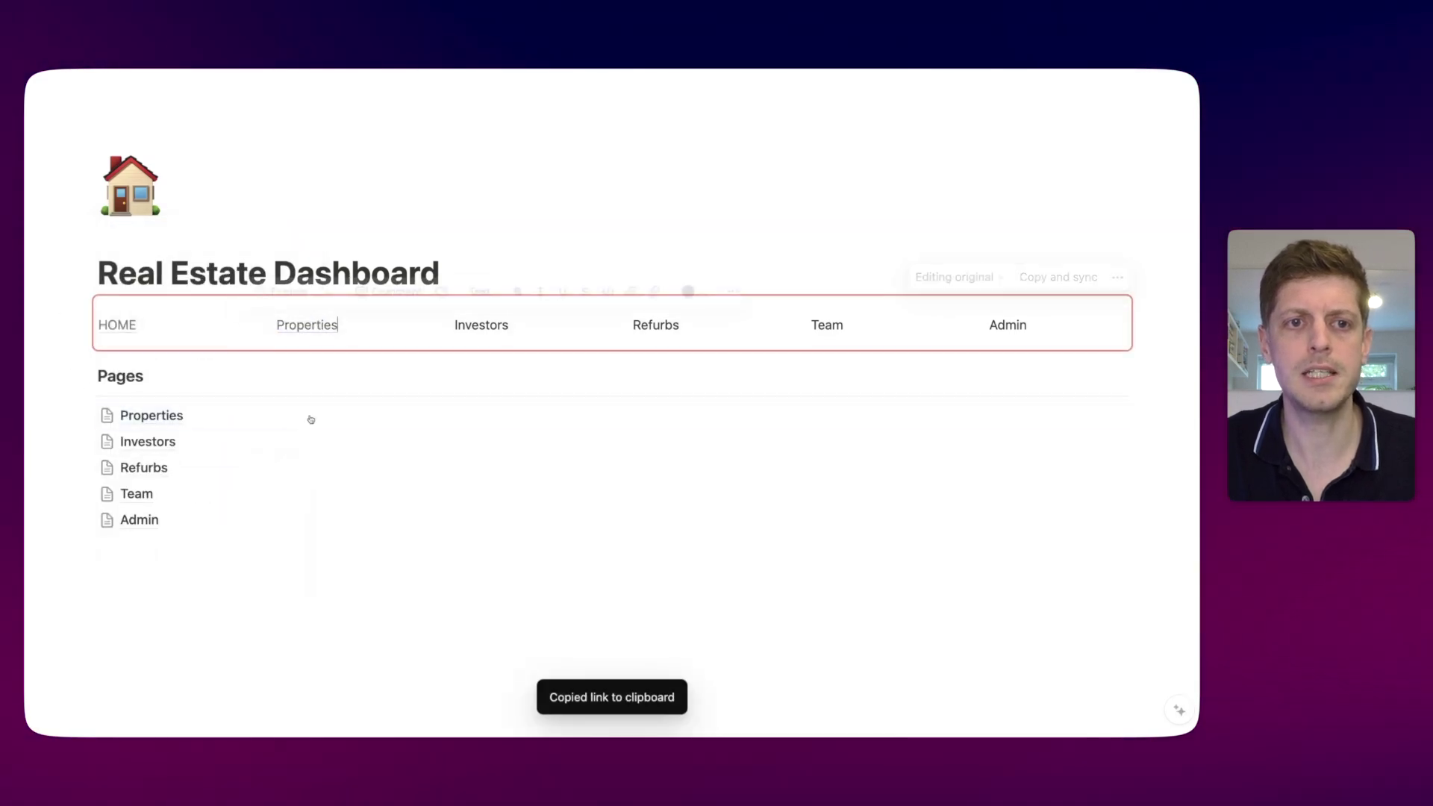
left_click(198, 602)
mouse_move(316, 334)
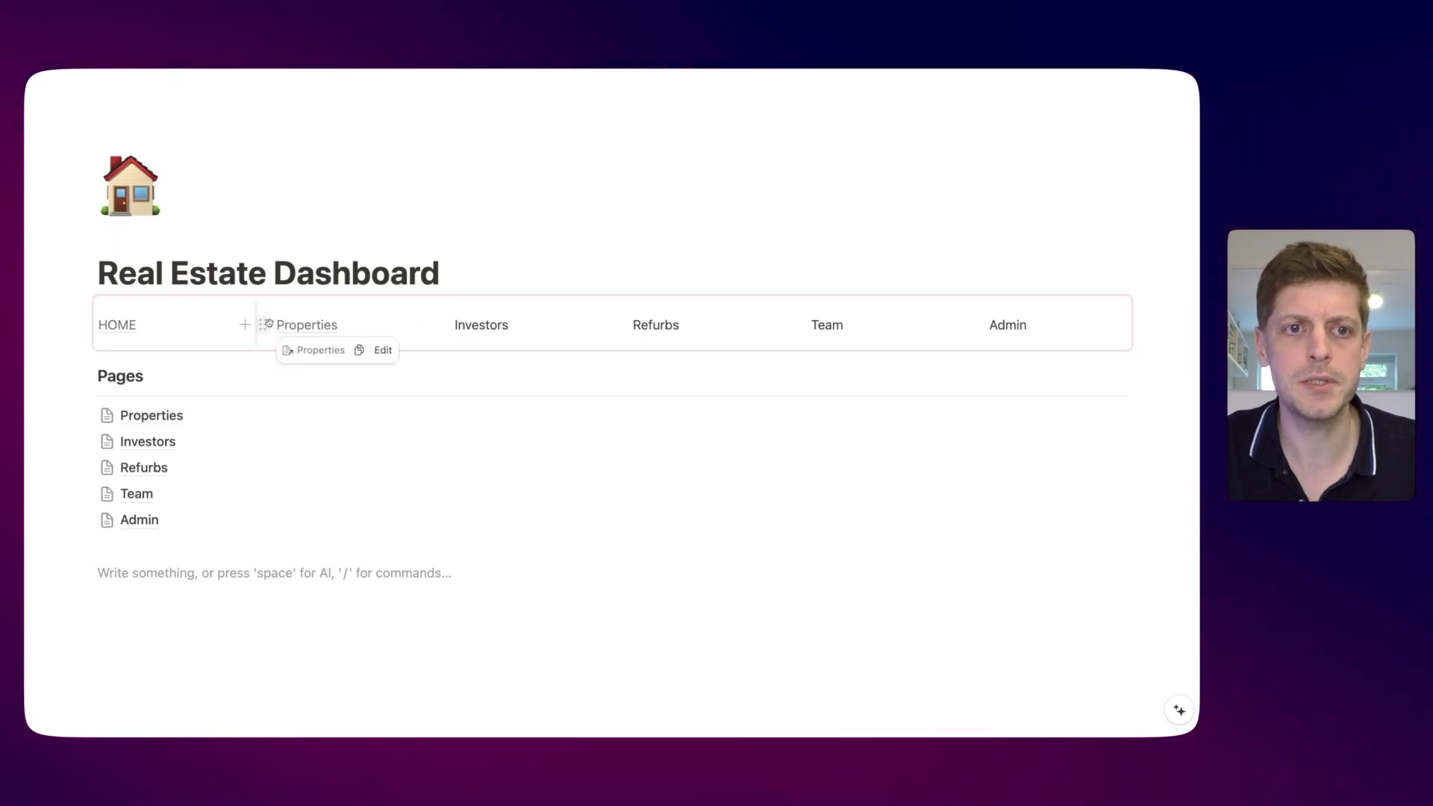
Turn the Properties nav item into a quote and tidy the empty lines beneath it
left_click(264, 324)
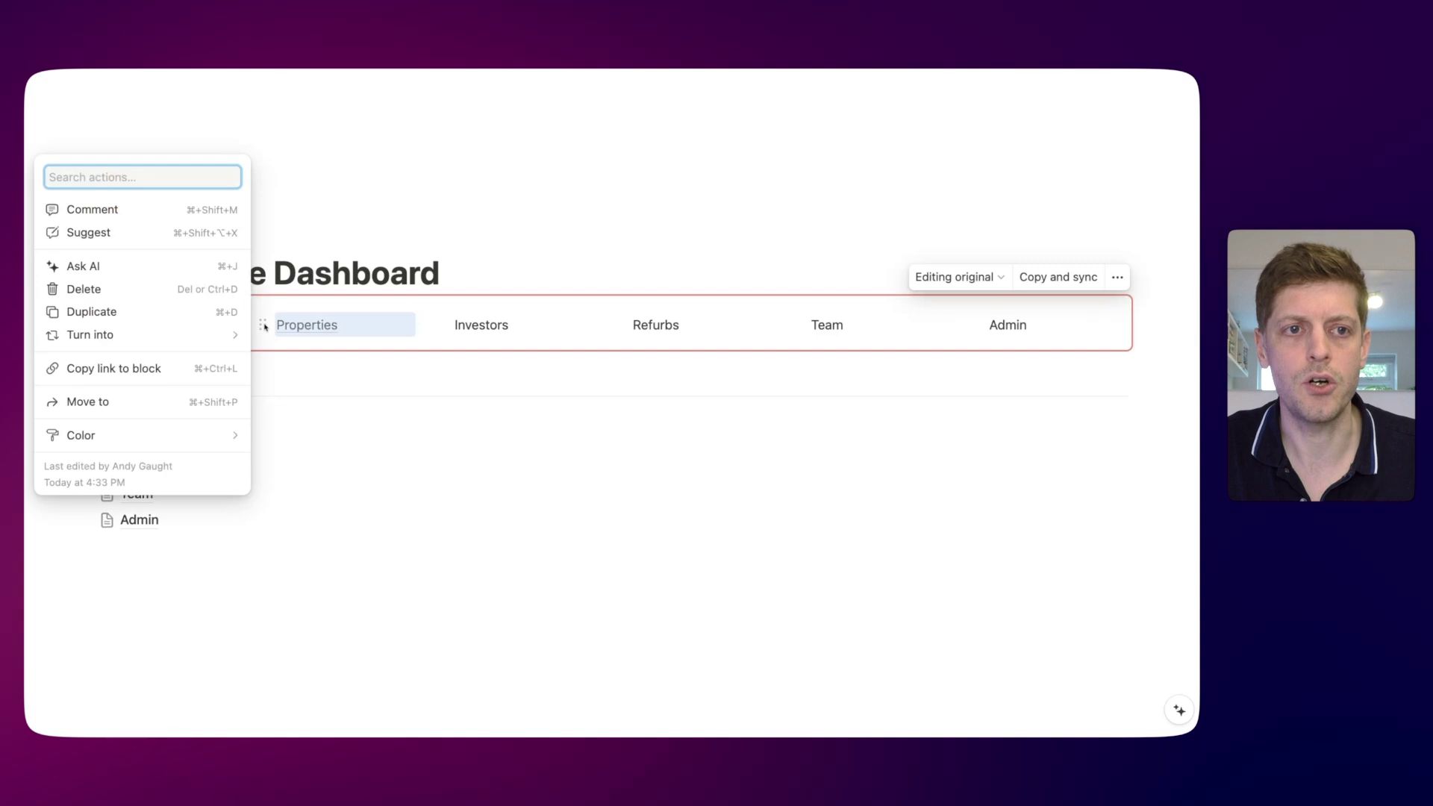
mouse_move(120, 332)
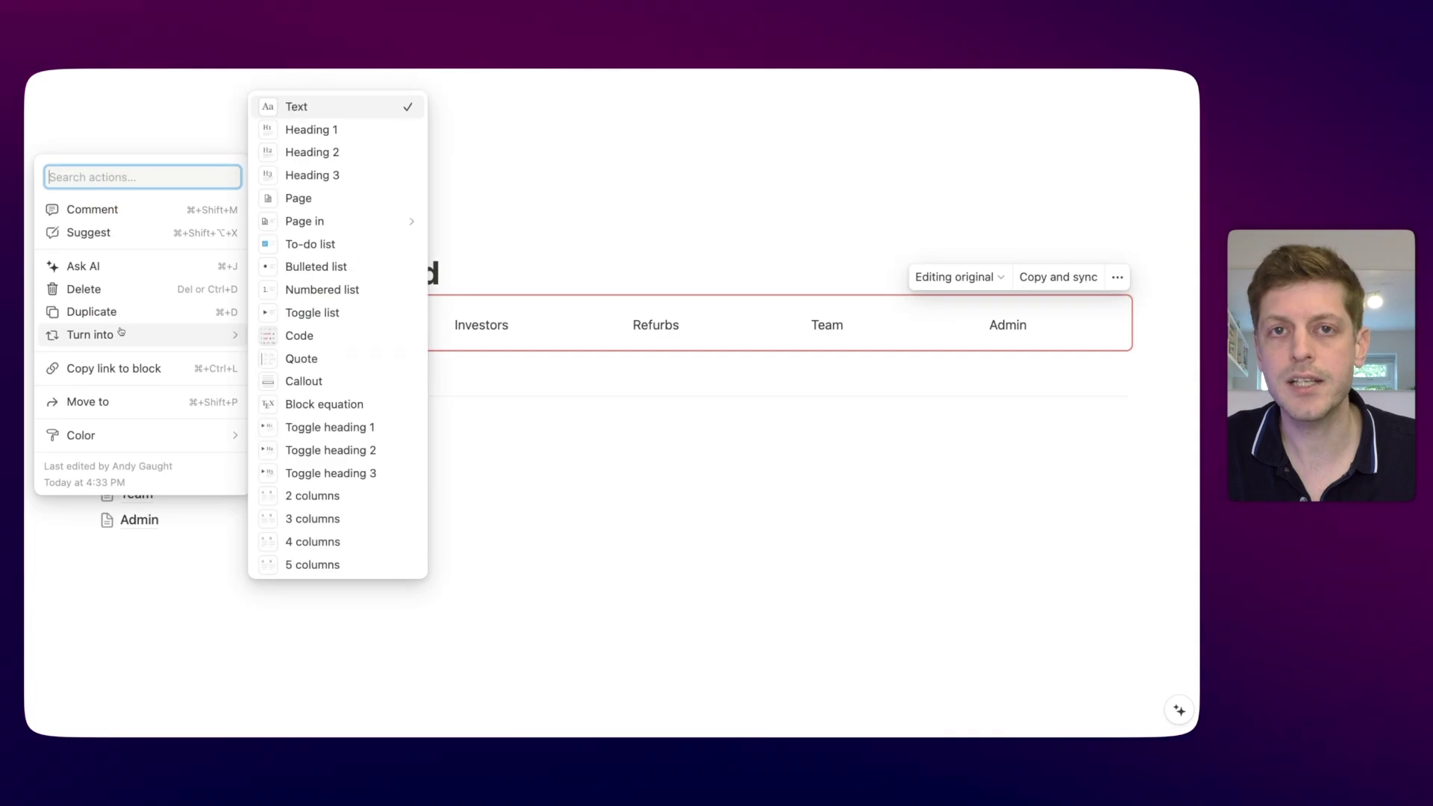
left_click(321, 364)
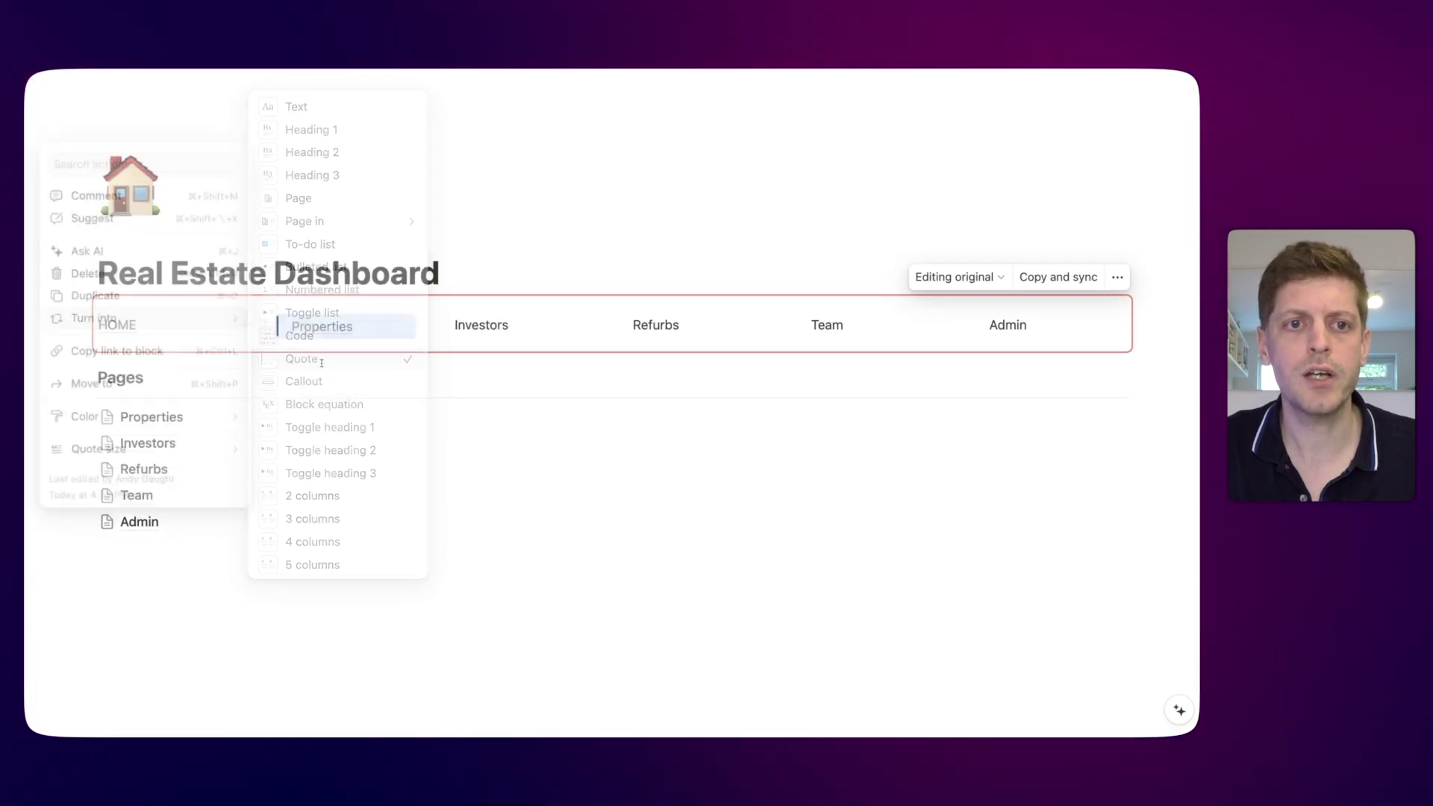
left_click(277, 607)
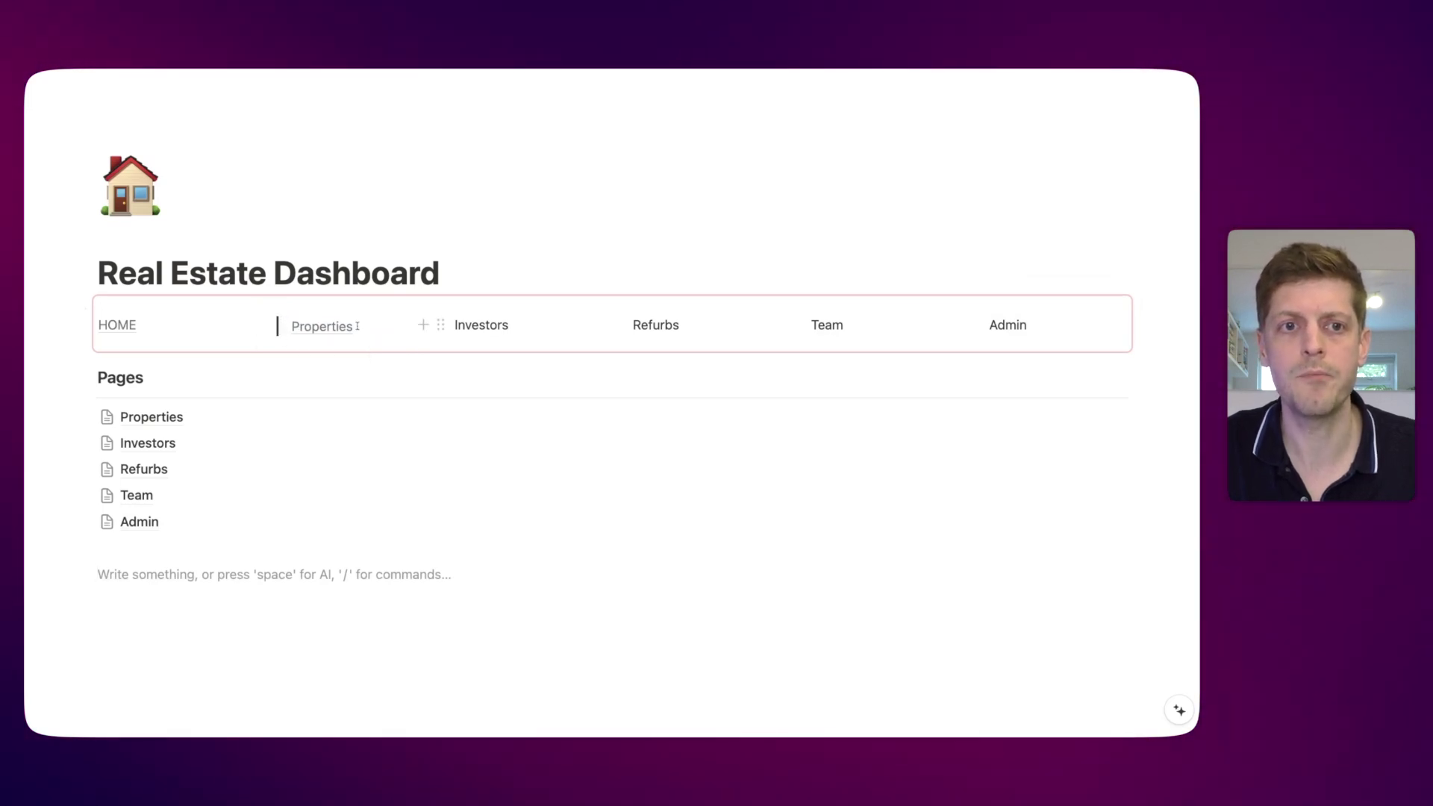
left_click(357, 327)
key("Return")
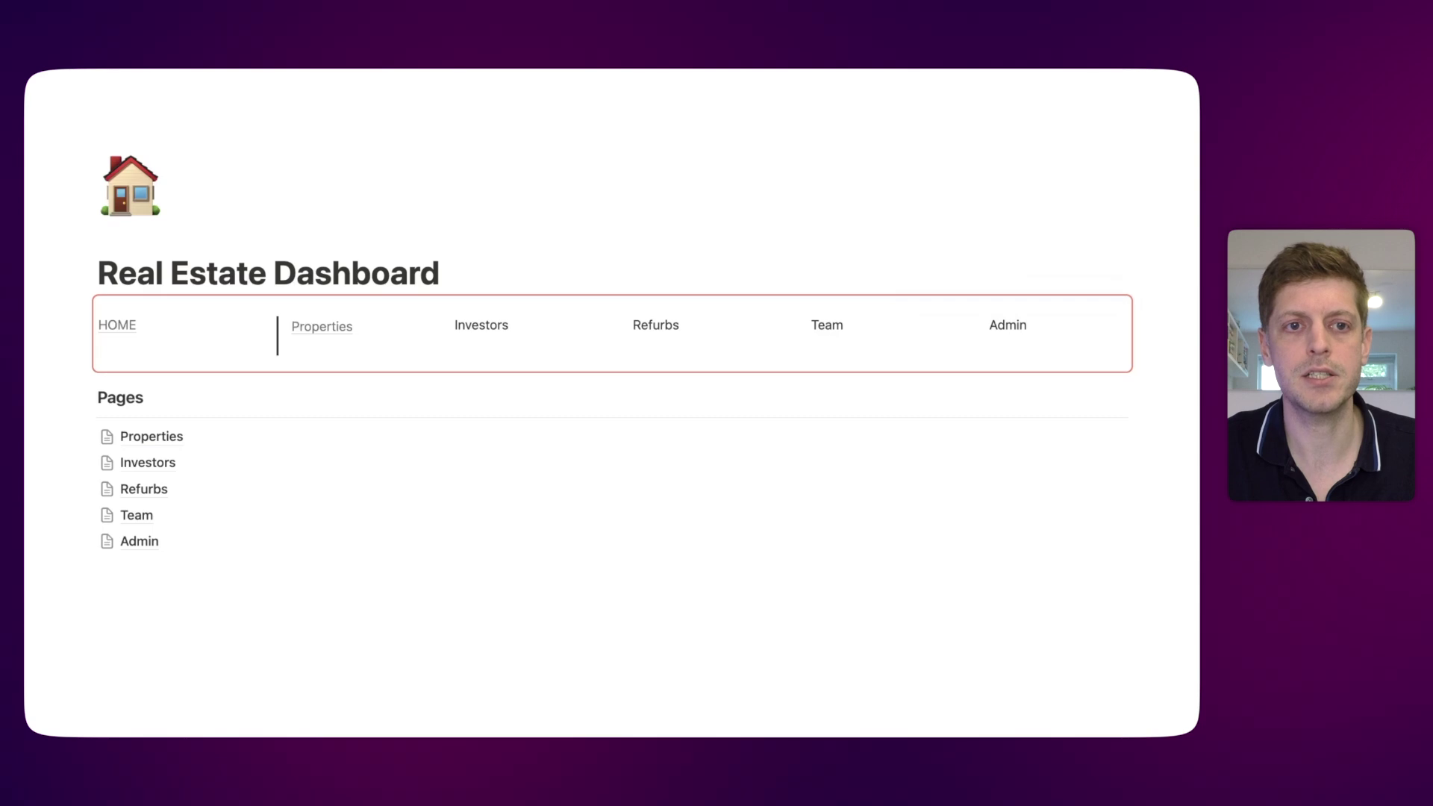
key("Return")
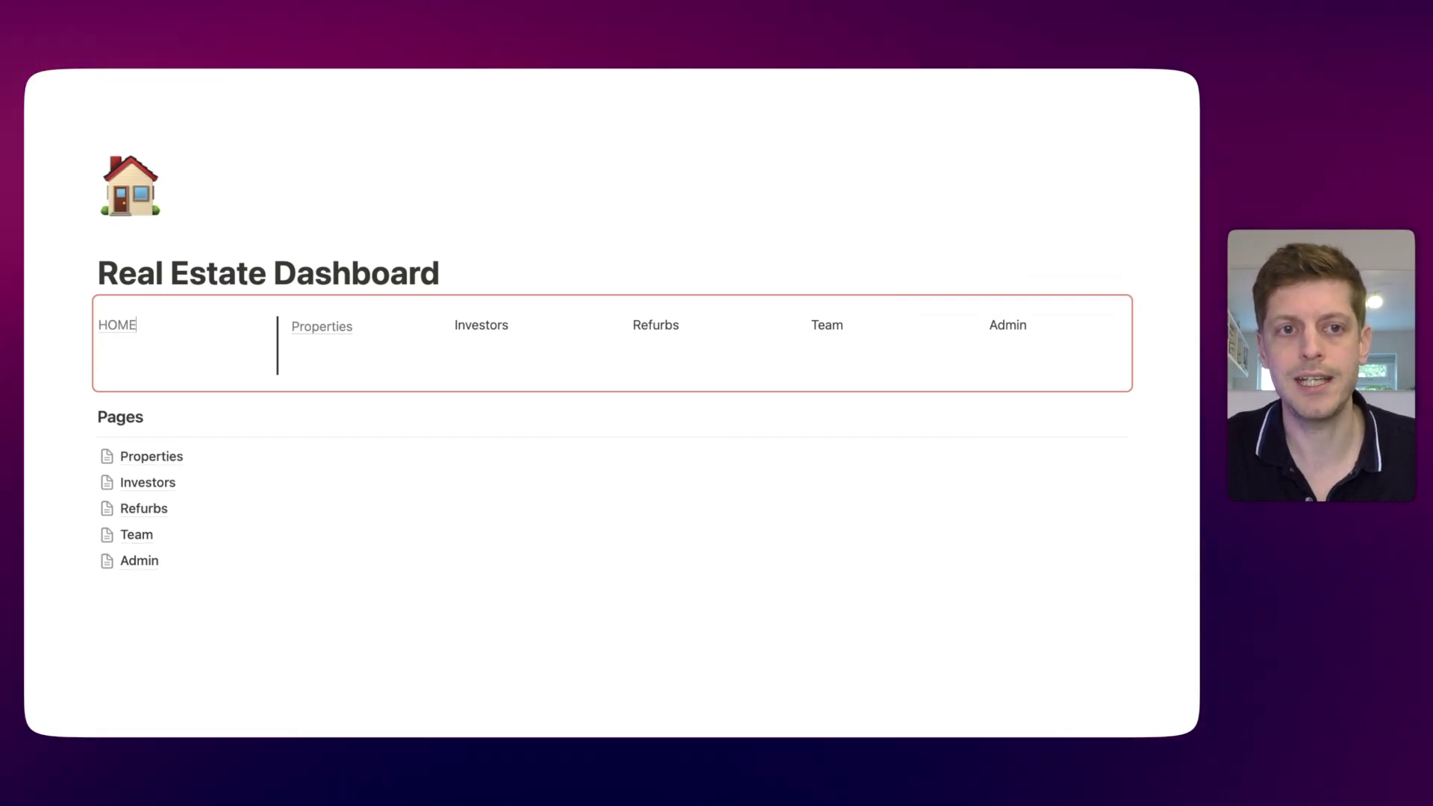
left_click(137, 325)
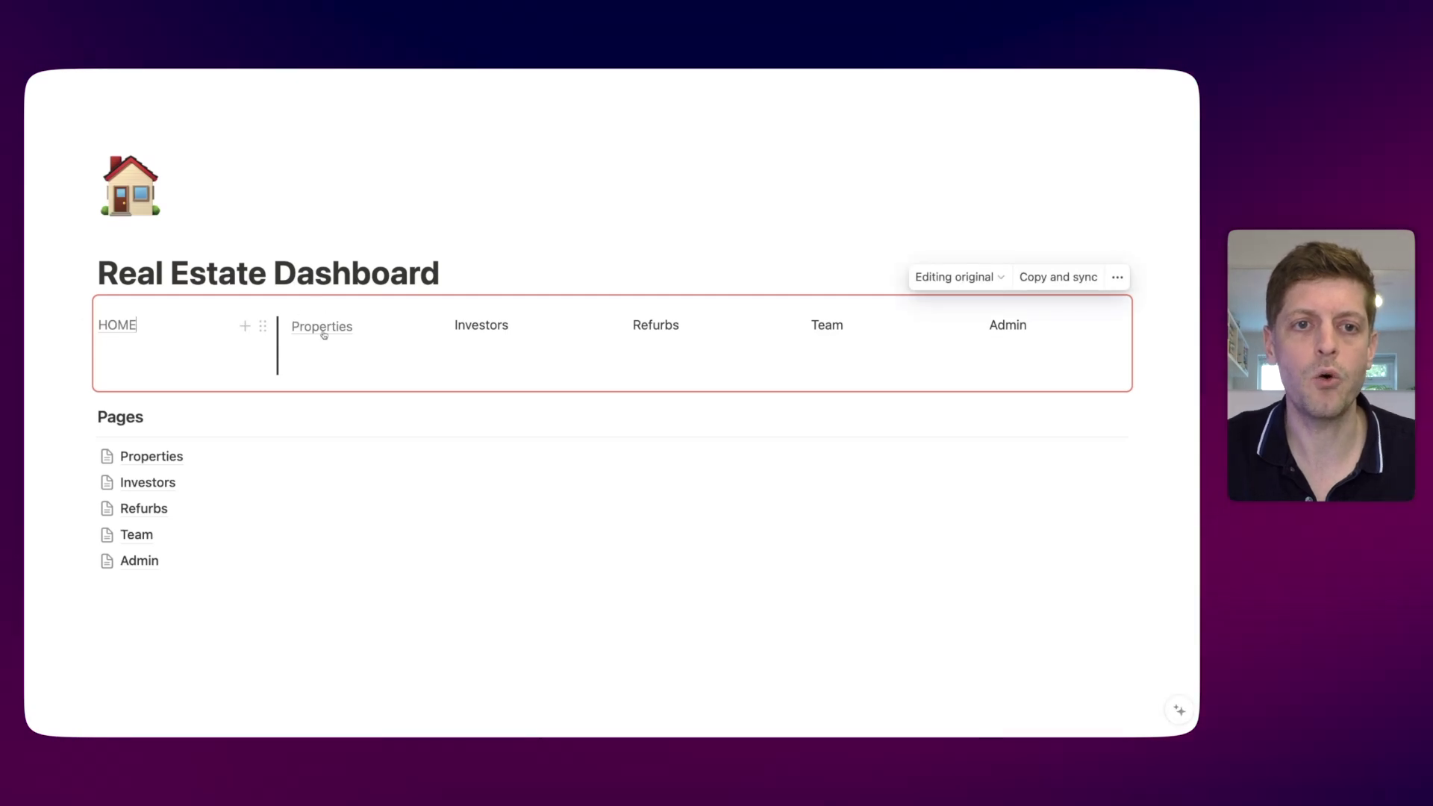
left_click(312, 368)
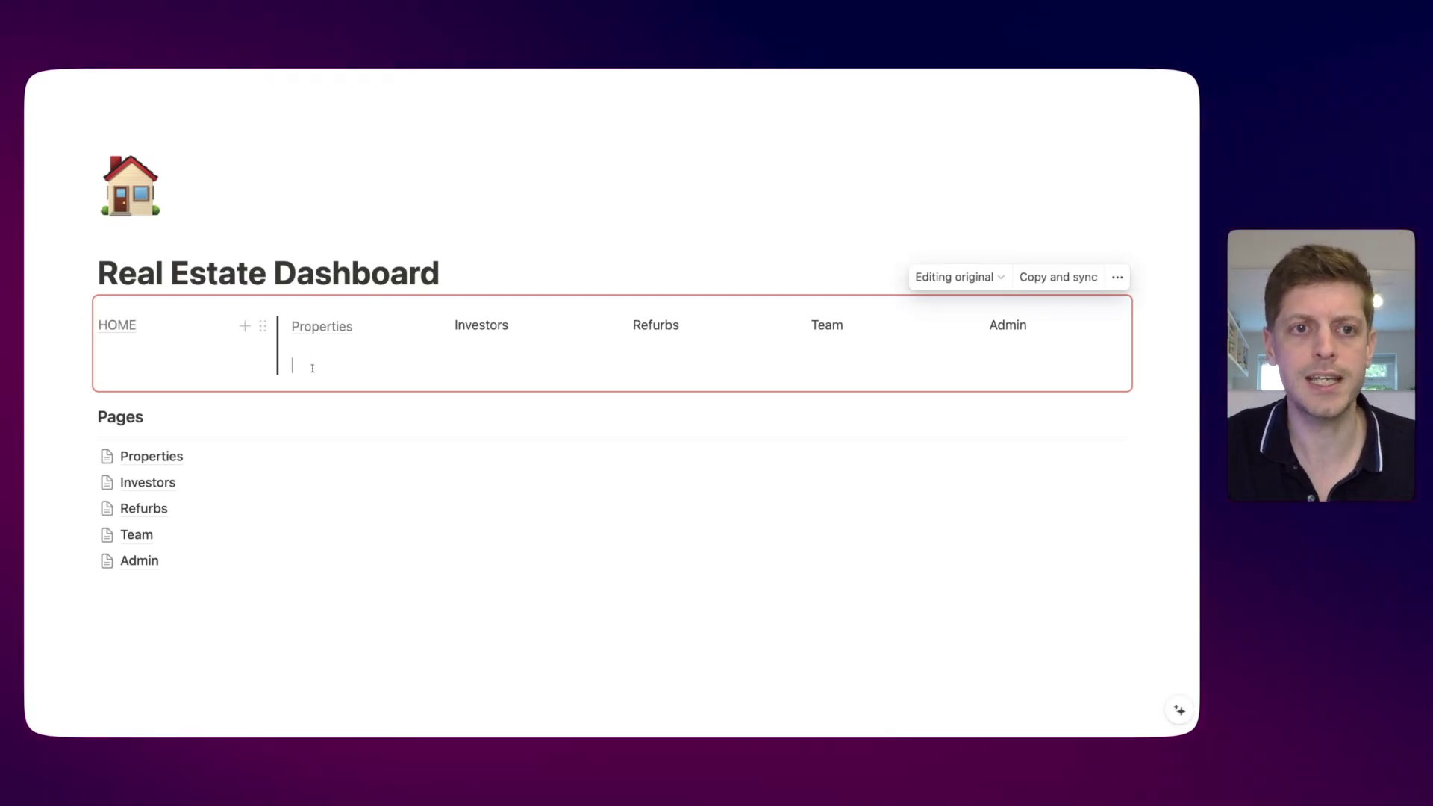
key("BackSpace")
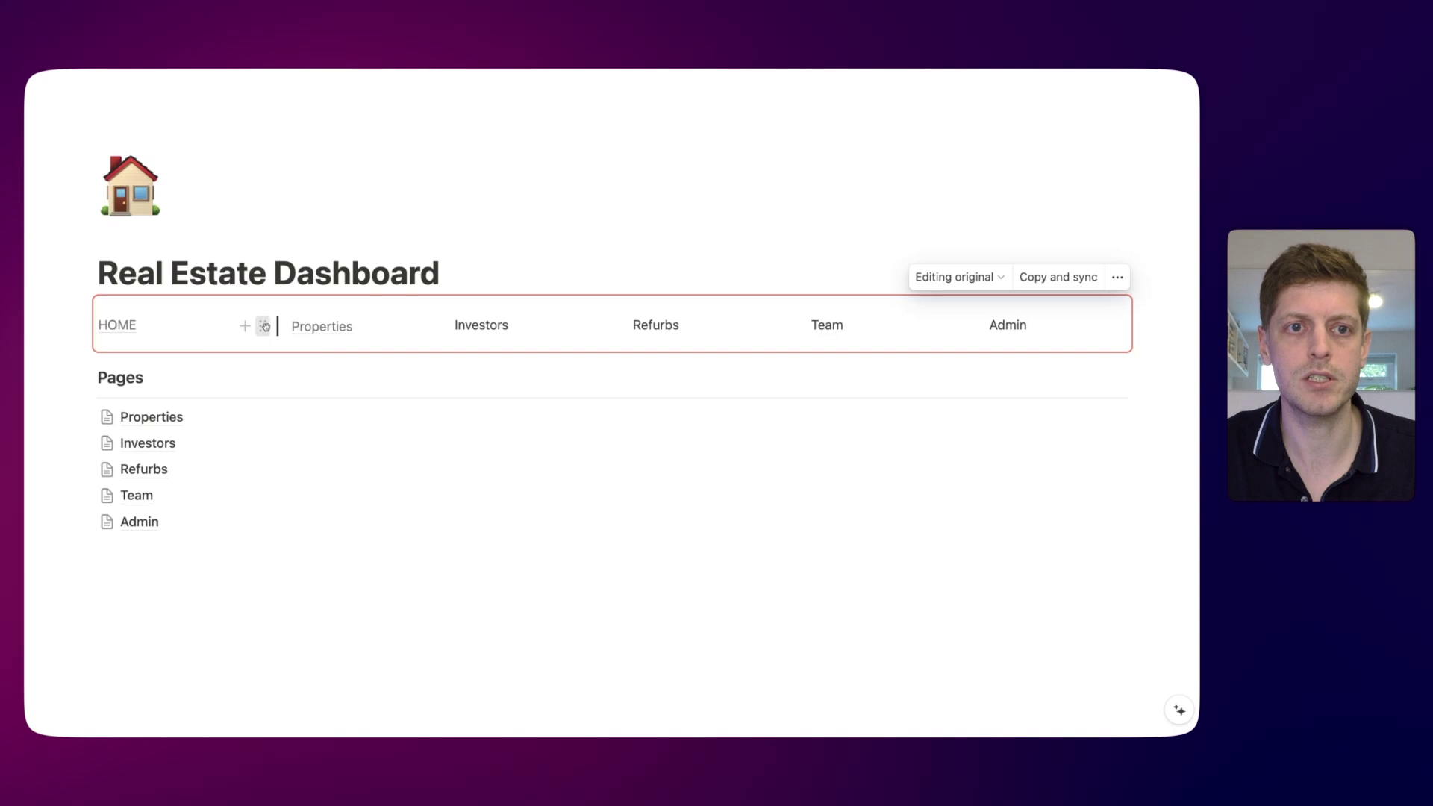
Give the Properties quote a blue background
left_click(264, 327)
mouse_move(152, 429)
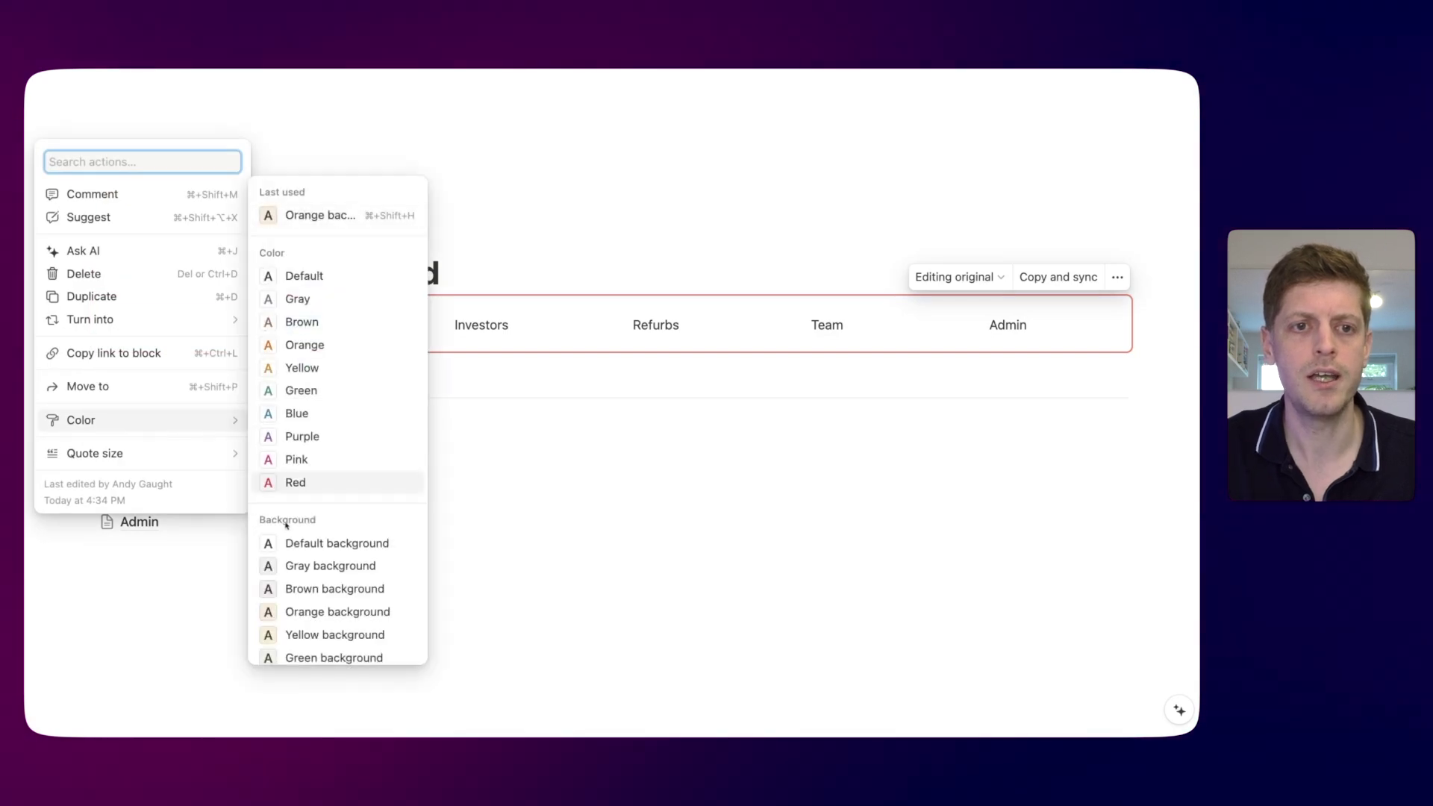
scroll(298, 493, "down", 3)
left_click(324, 577)
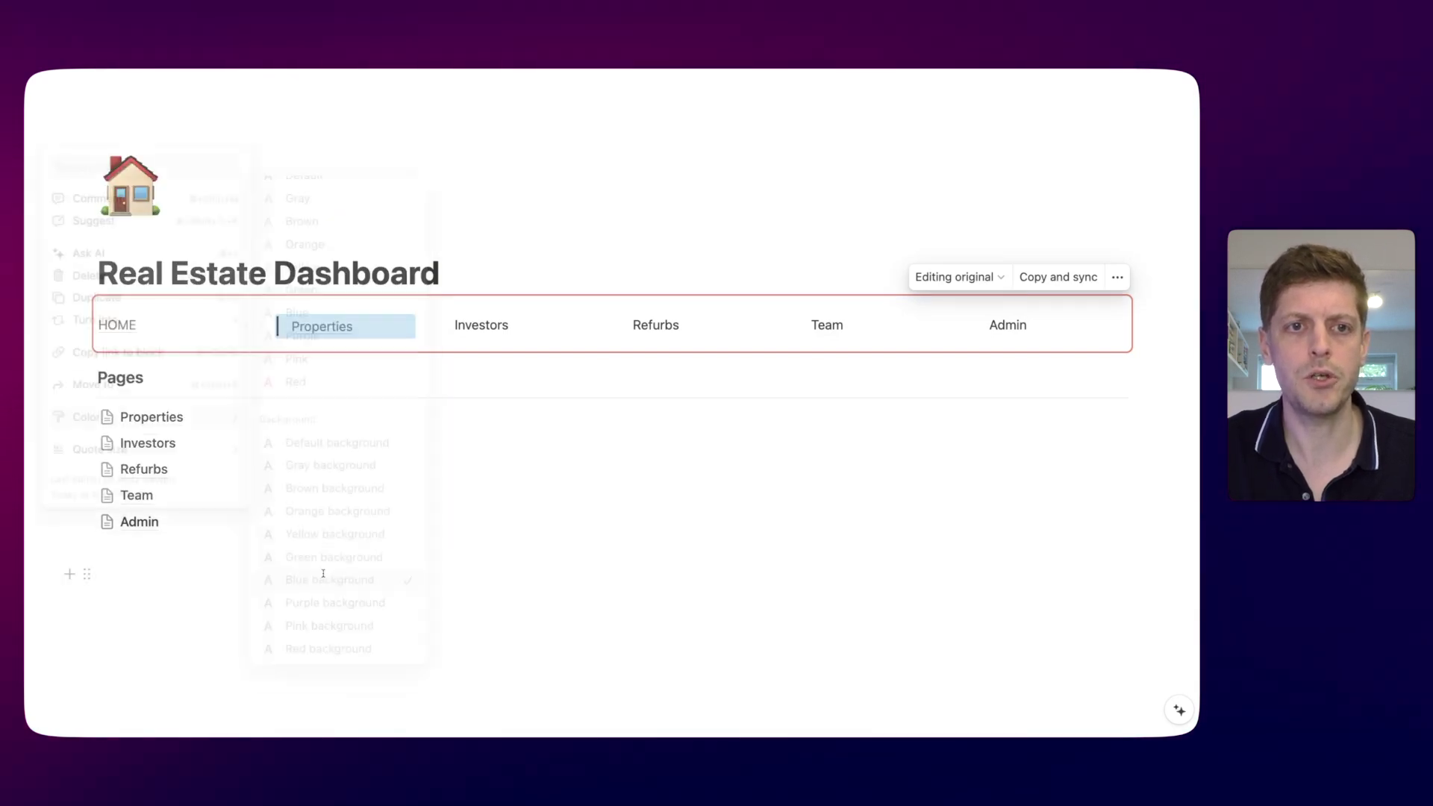
left_click(176, 572)
Turn the Refurbs and Team nav items into Heading 2 blocks
left_click(621, 325)
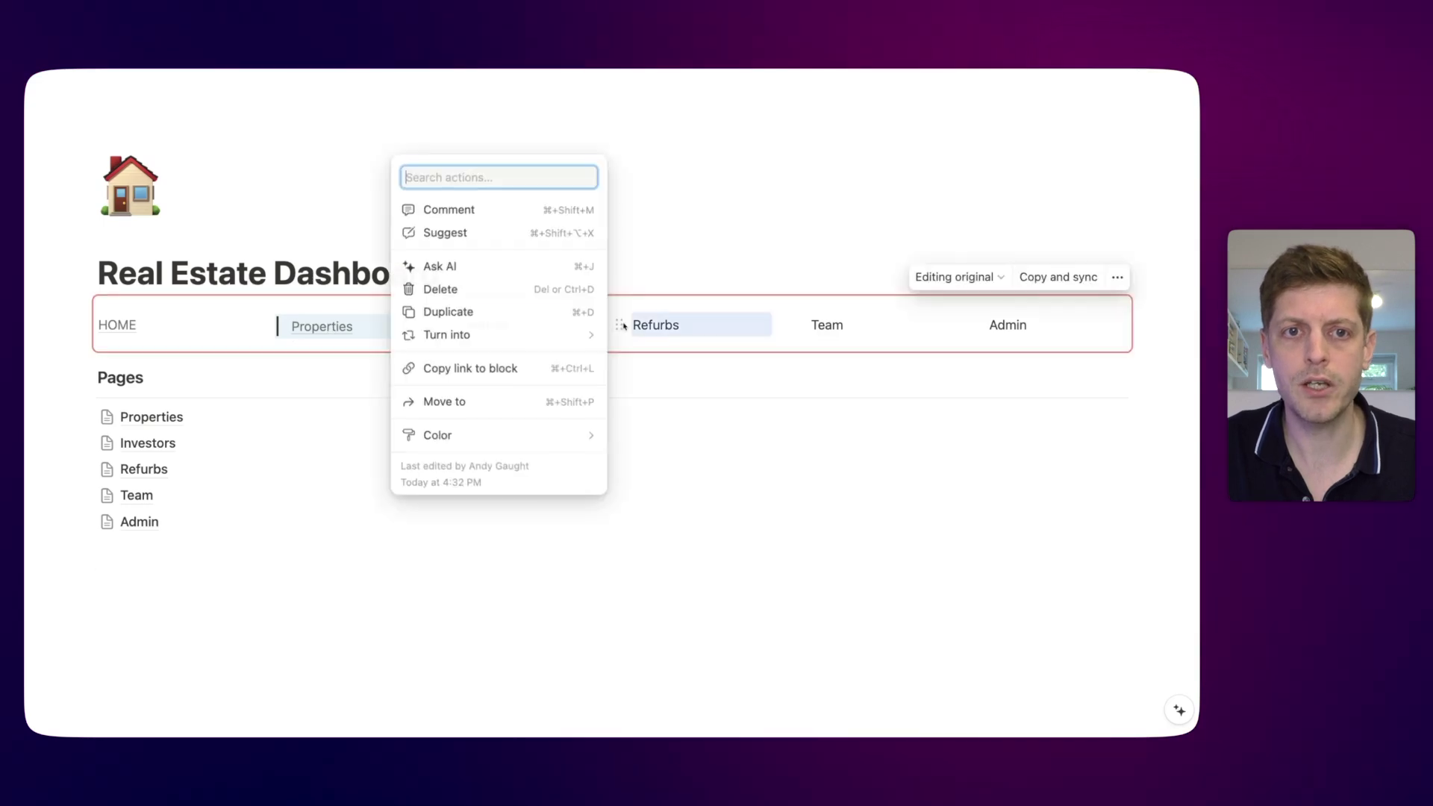
mouse_move(474, 336)
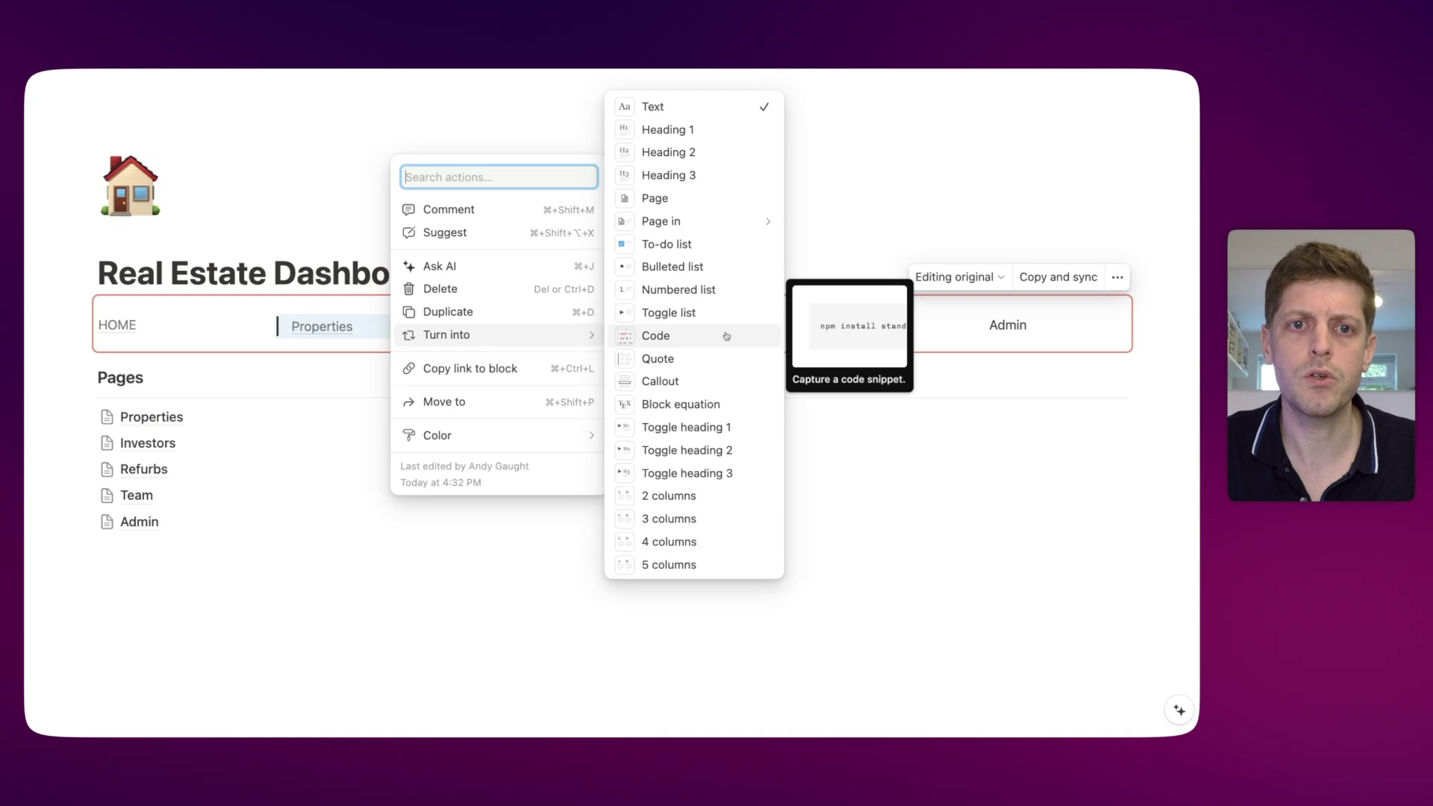
left_click(677, 154)
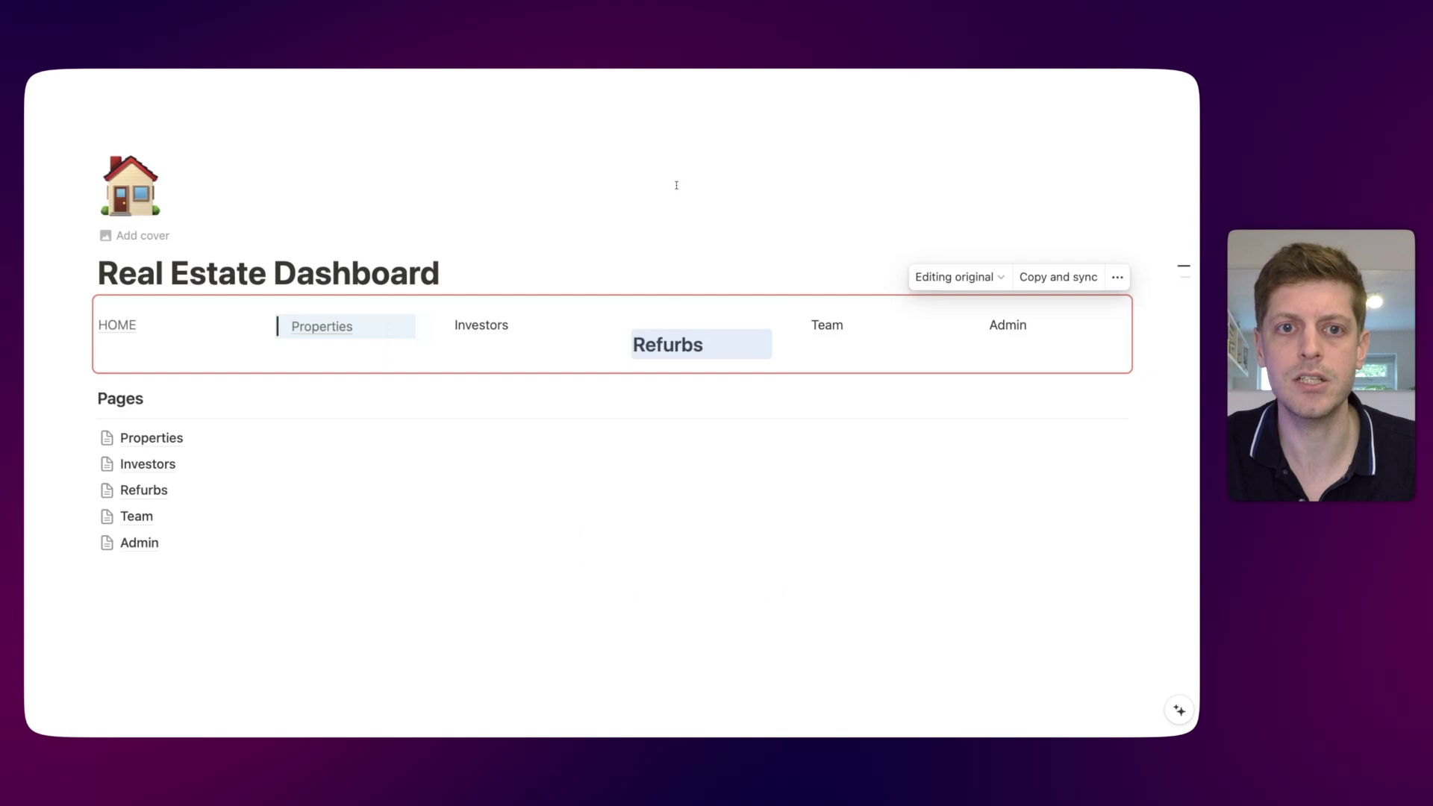
left_click(430, 662)
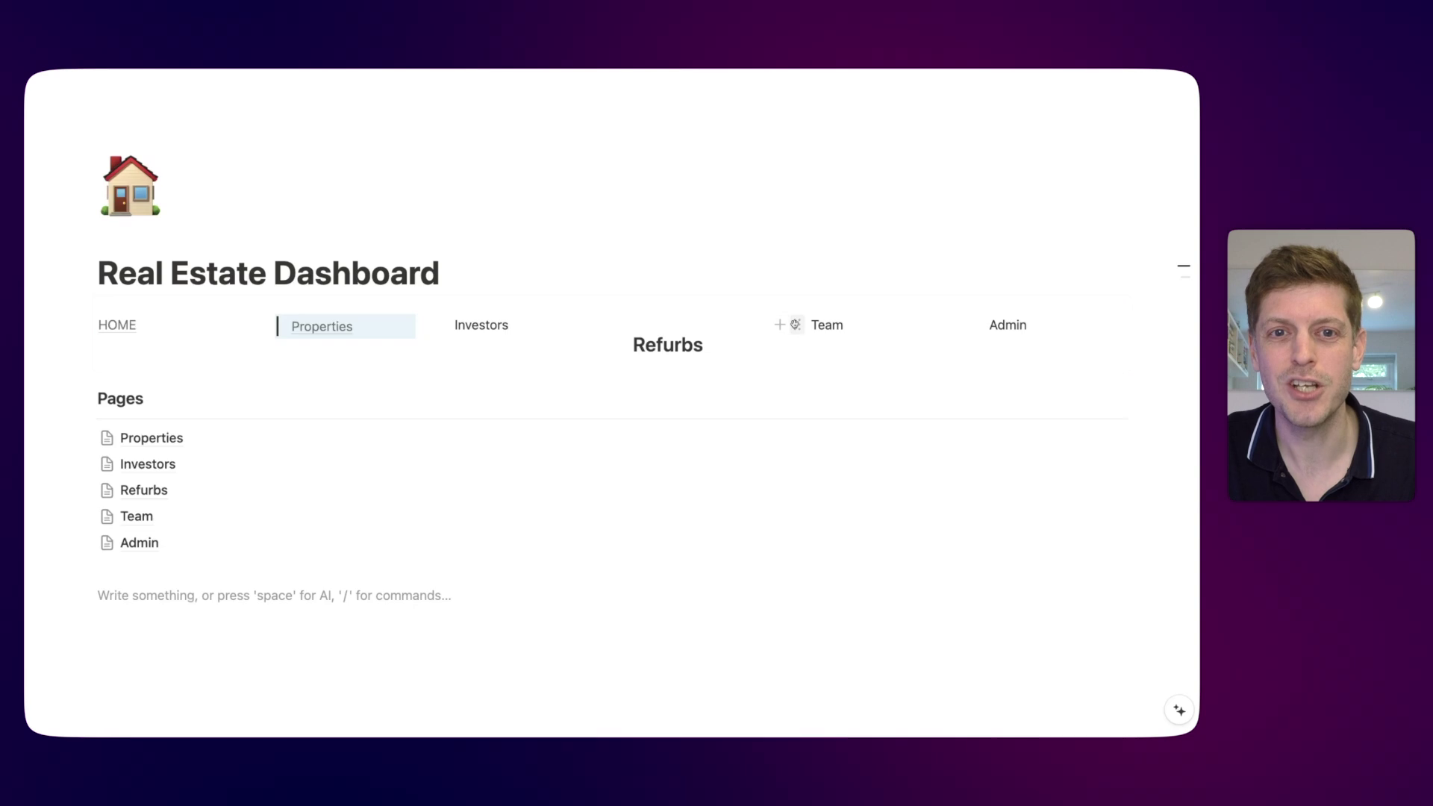
left_click(799, 324)
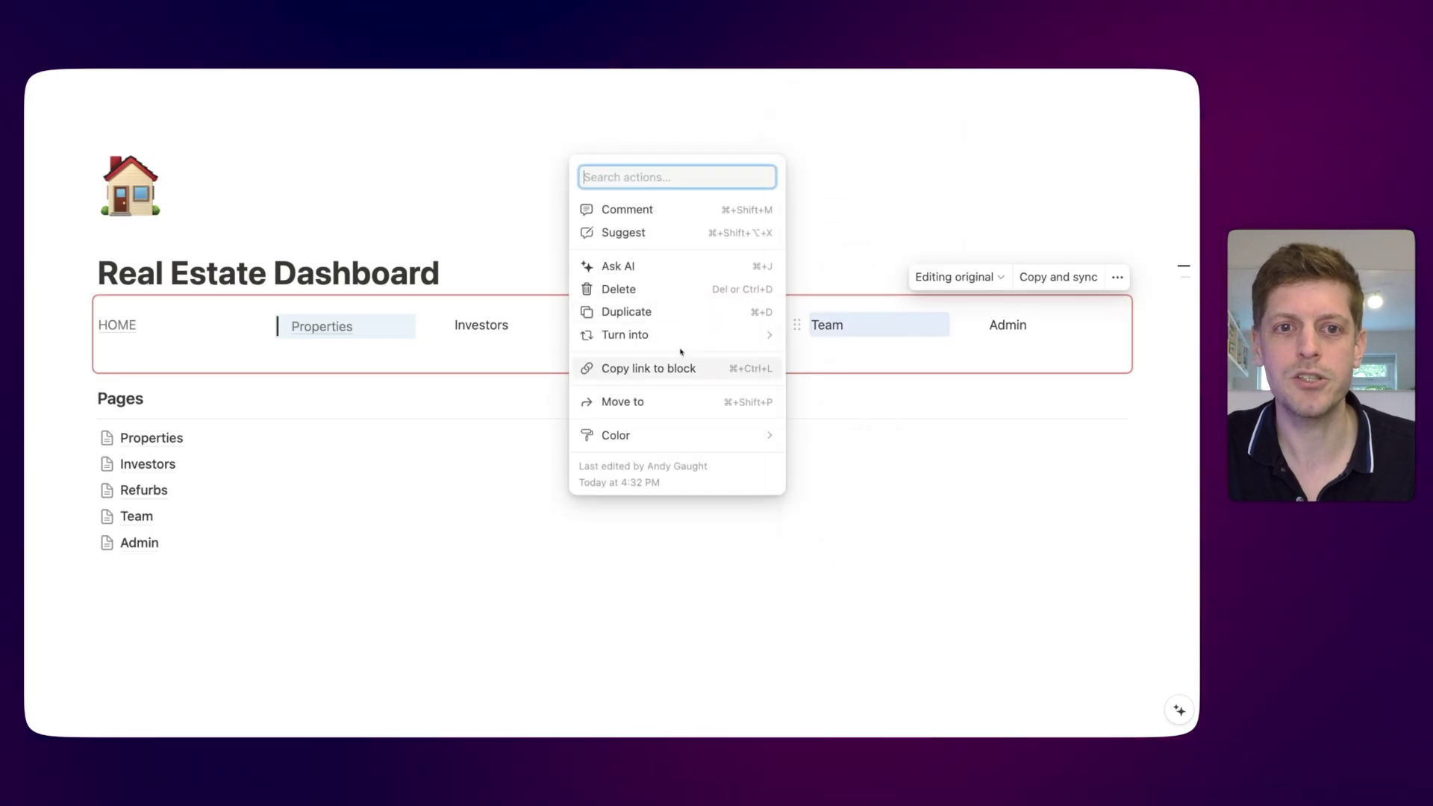
mouse_move(691, 344)
left_click(845, 152)
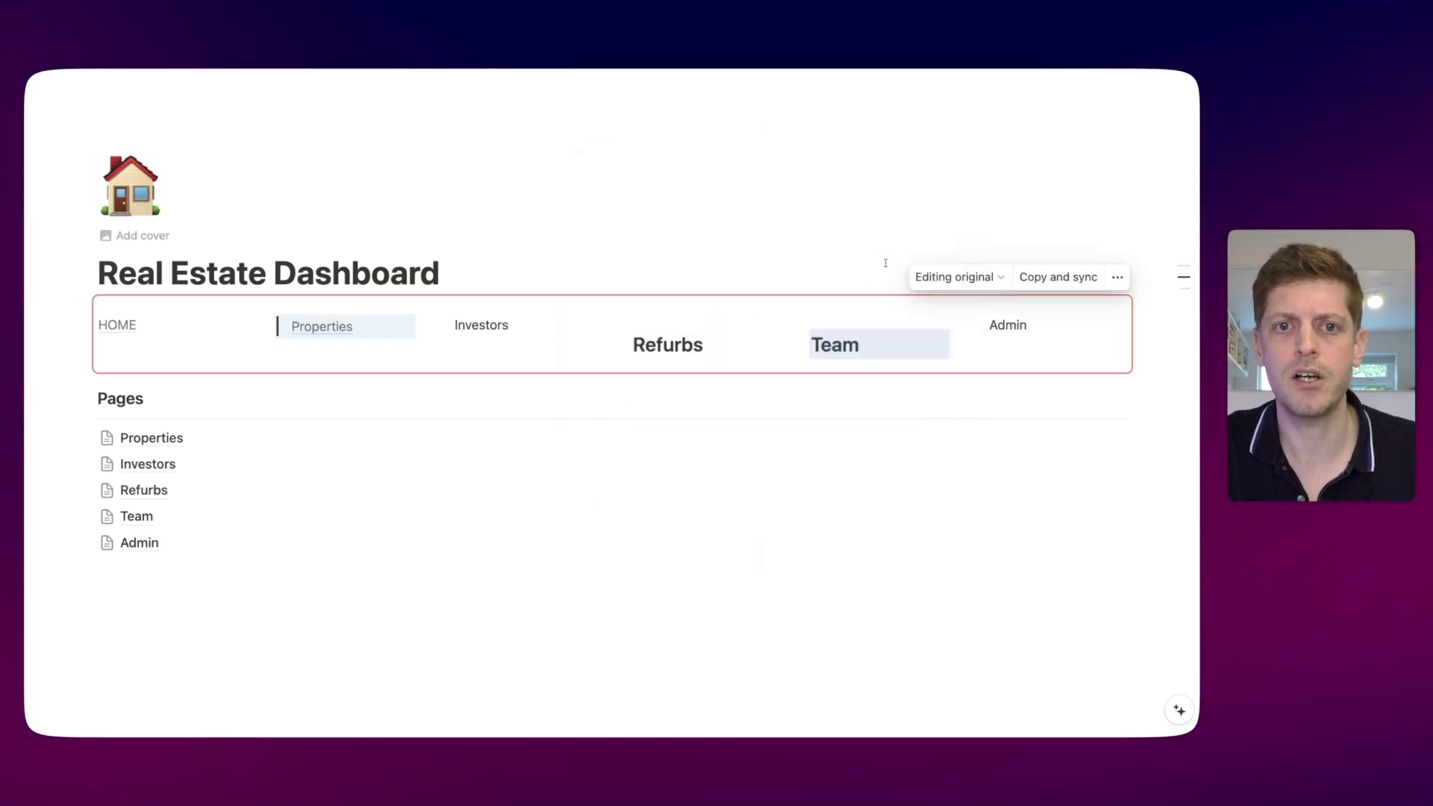
left_click(449, 628)
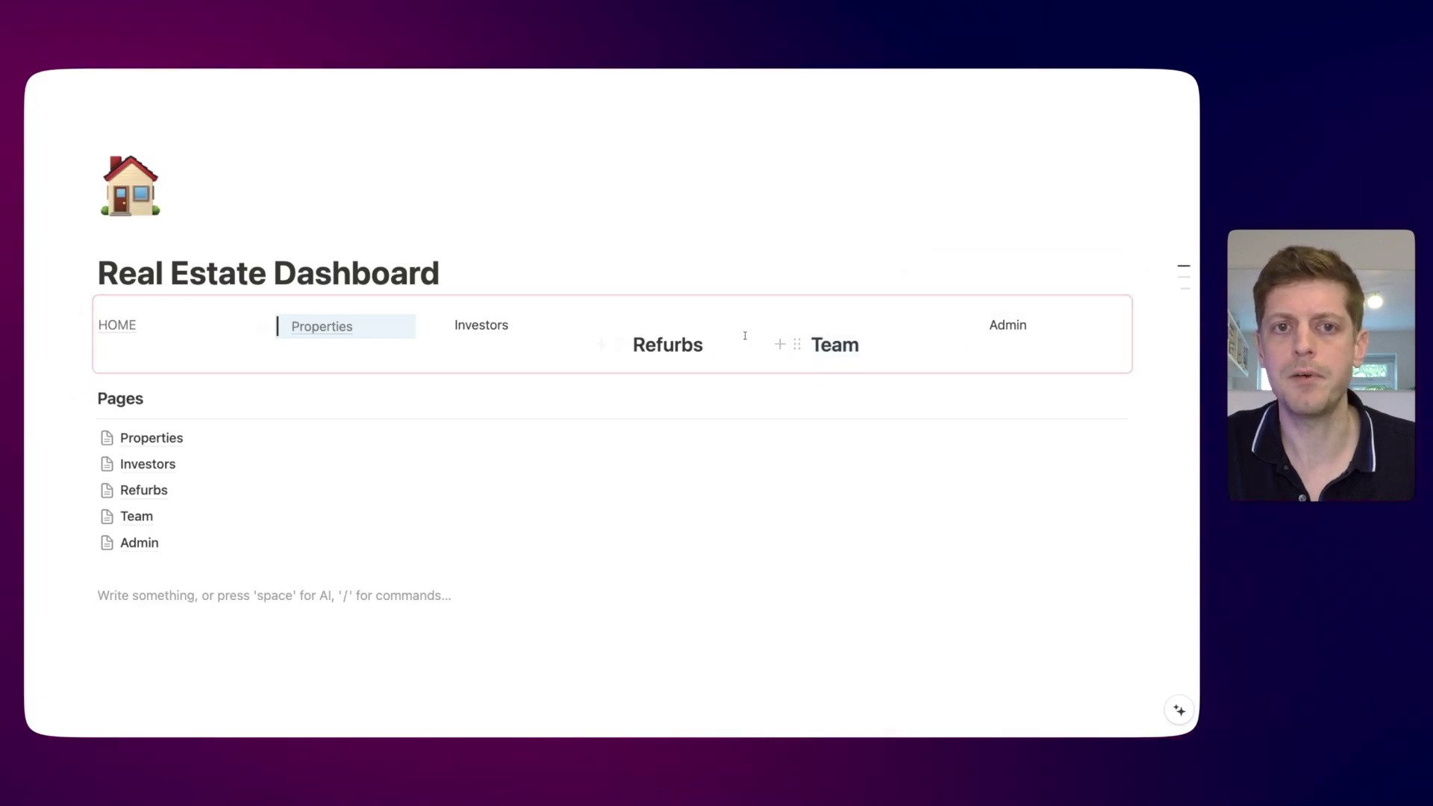
Give the Team heading a shaded background colour
left_click(798, 345)
mouse_move(647, 453)
scroll(855, 486, "down", 3)
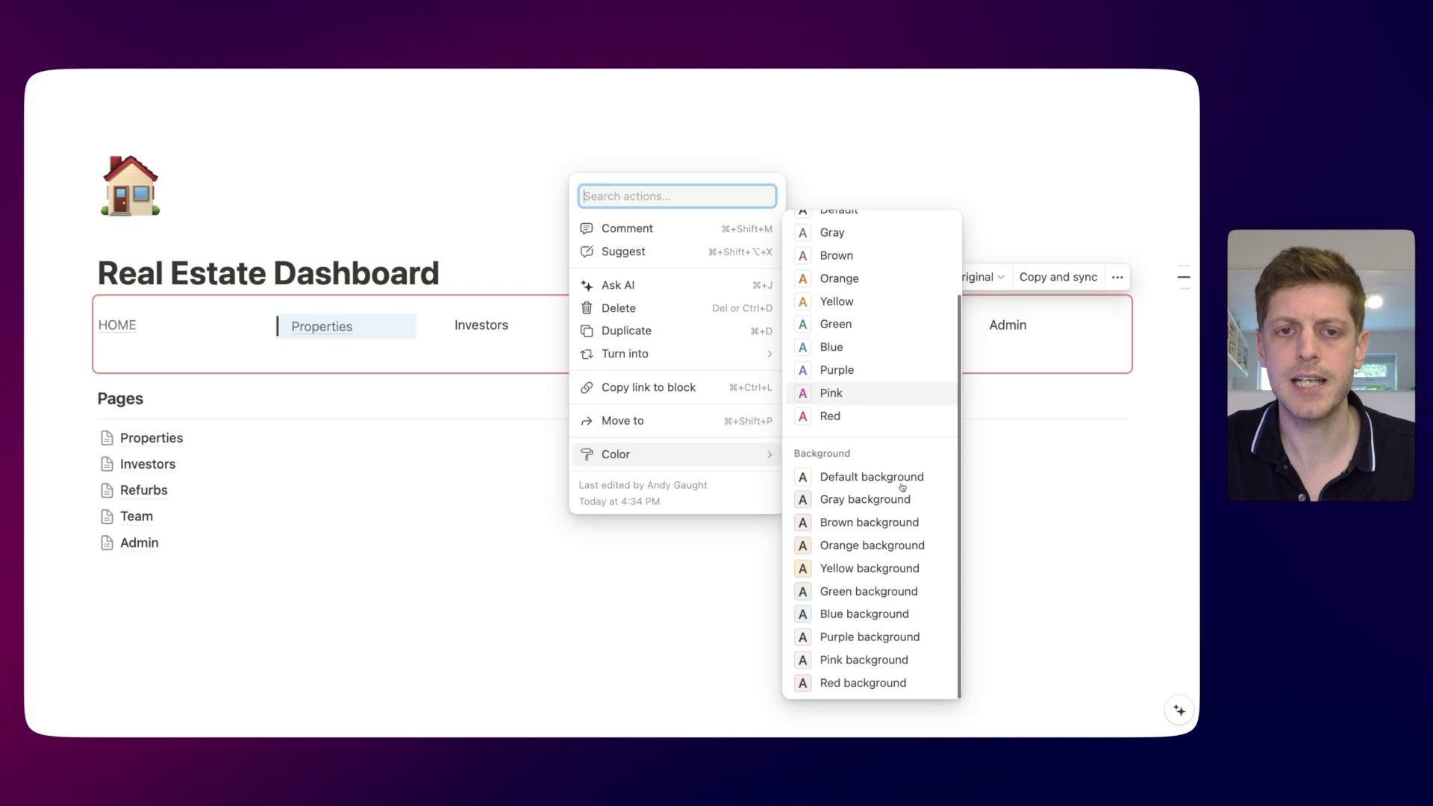
left_click(852, 568)
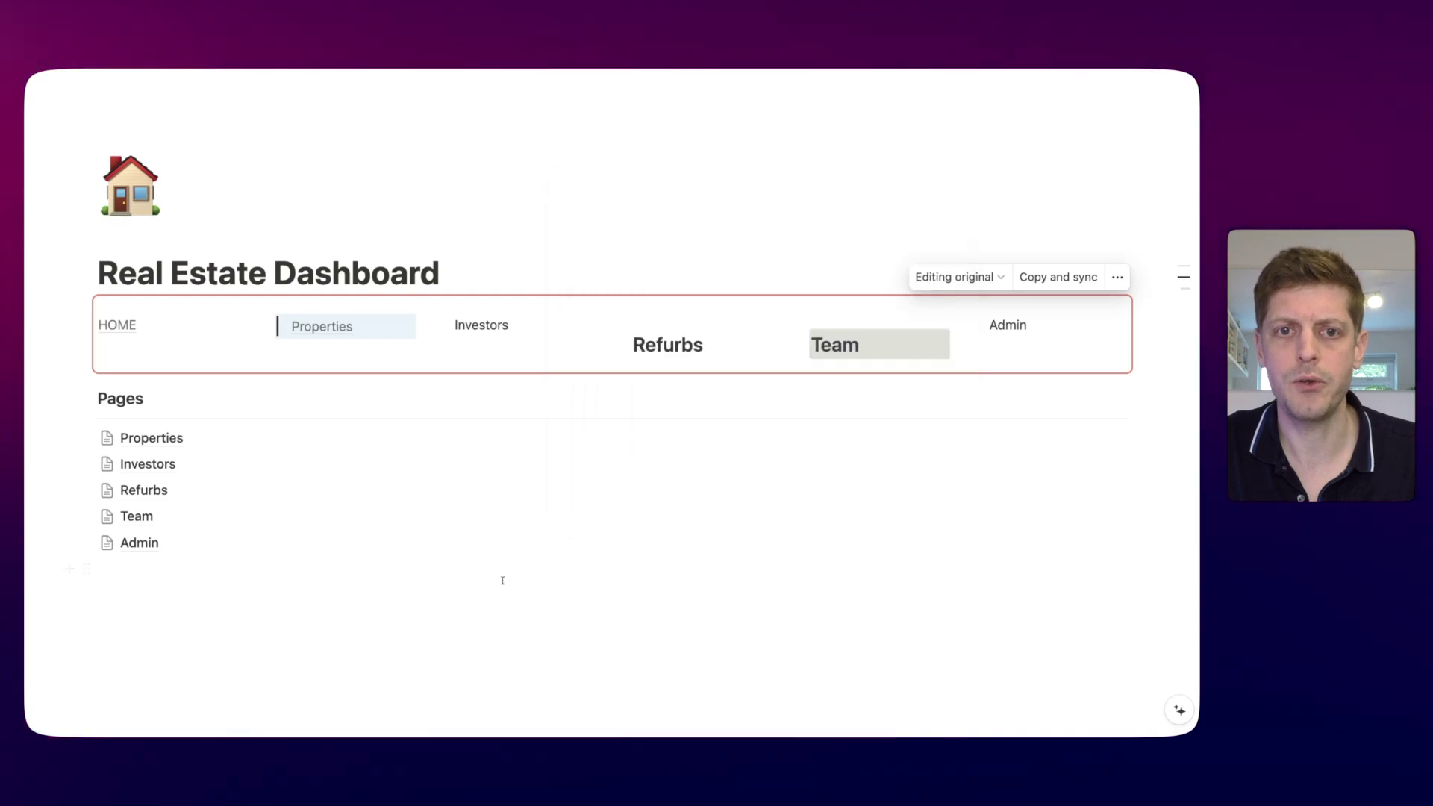
left_click(334, 645)
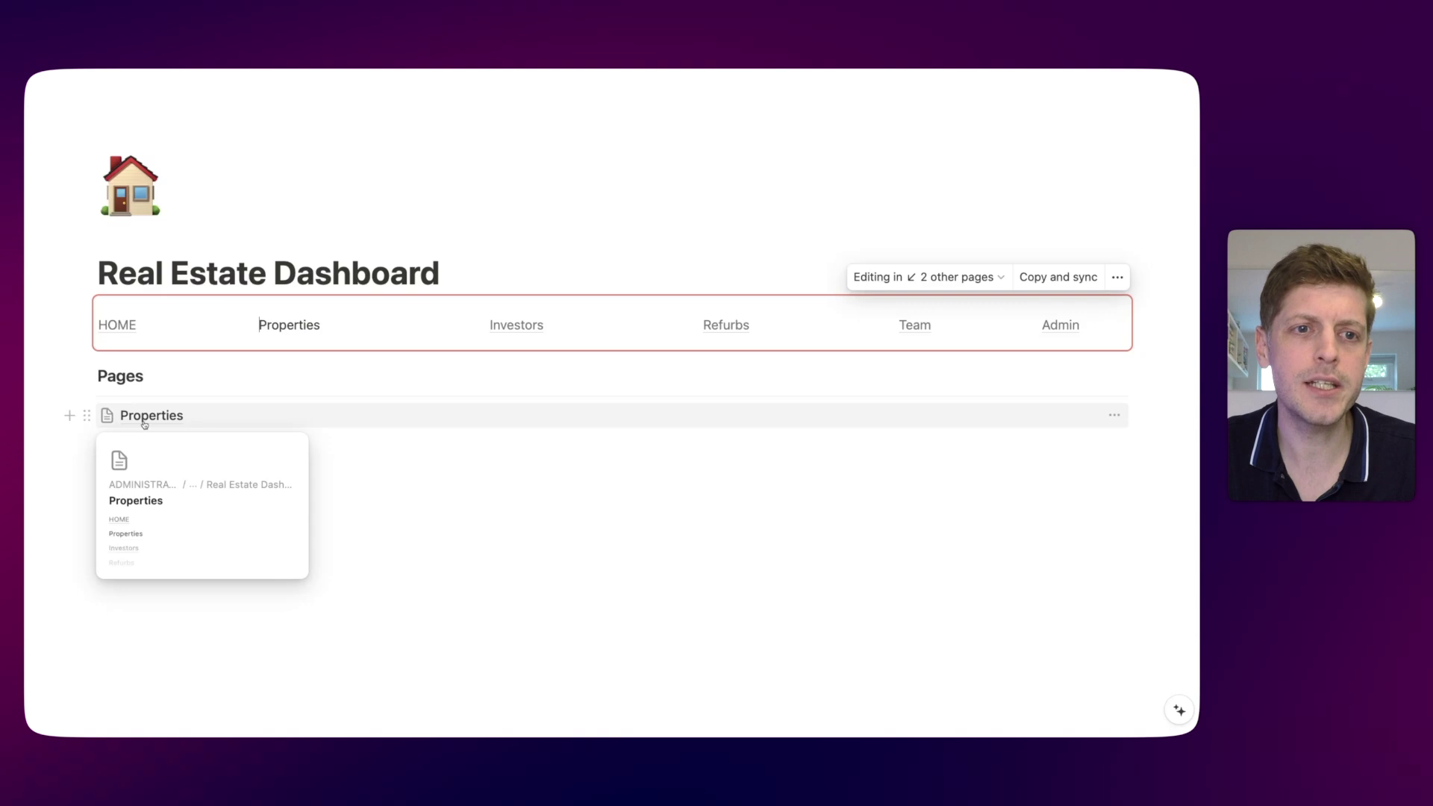
On the Properties page, test the 123 Church Street list item and gallery image, then return HOME
left_click(144, 424)
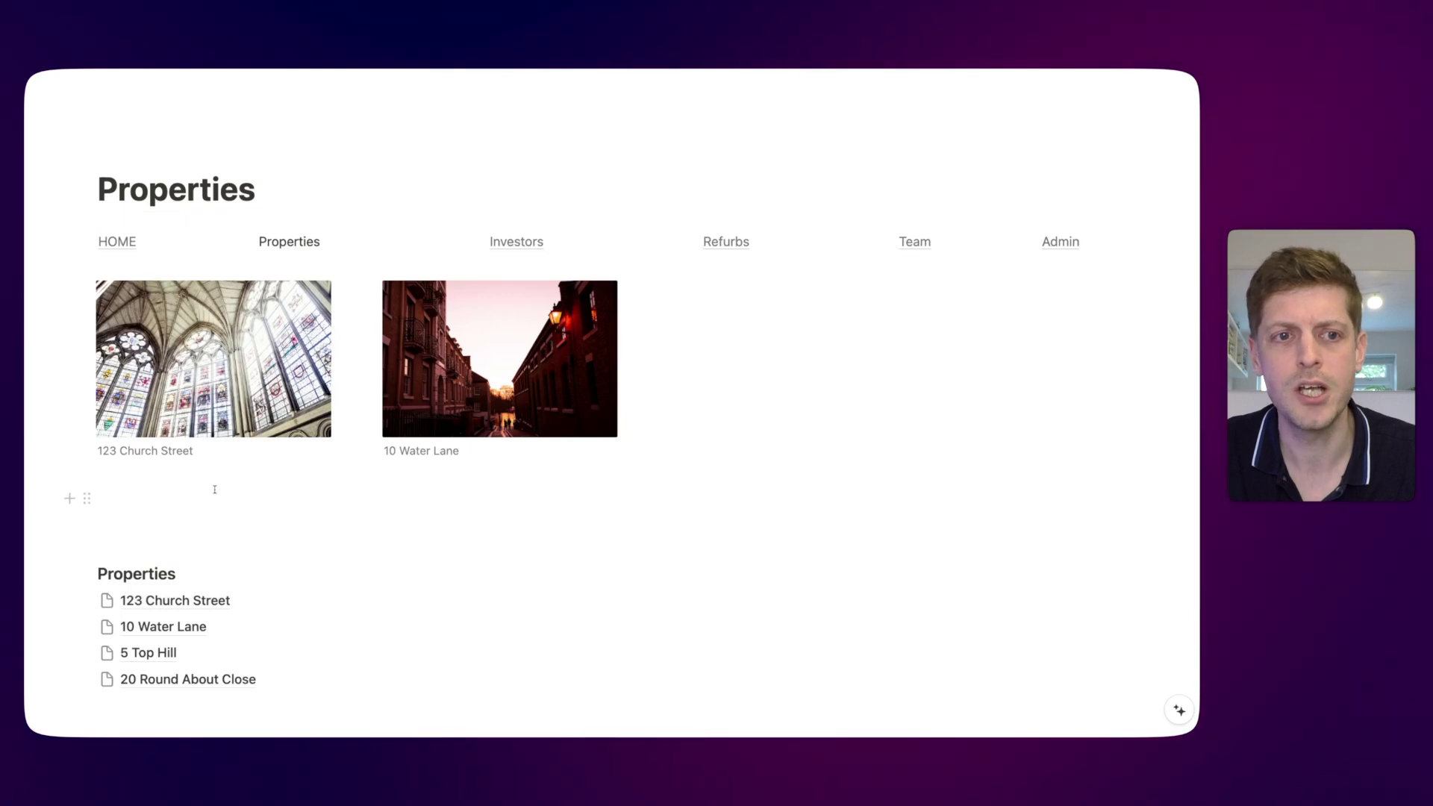
left_click(162, 602)
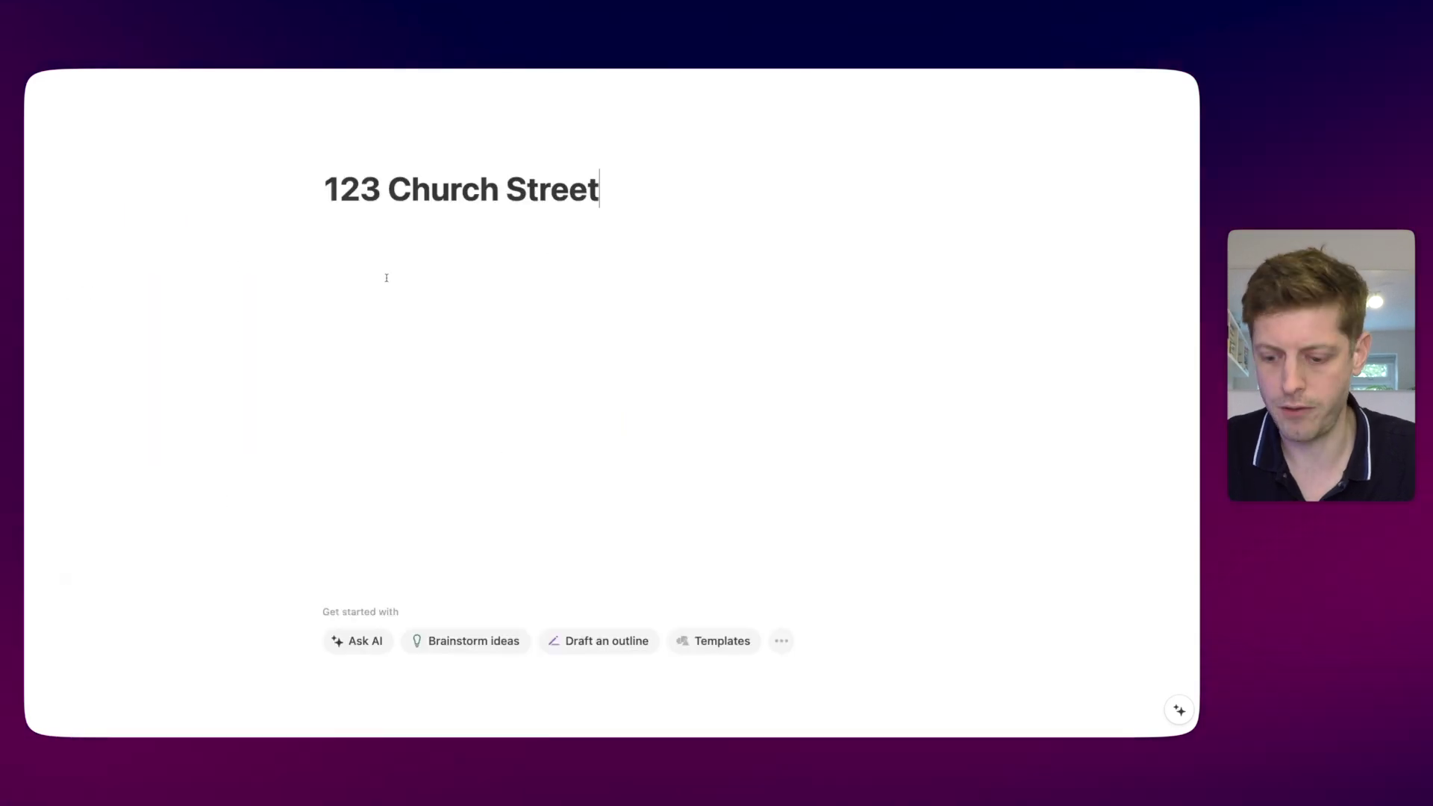
key("super+bracketleft")
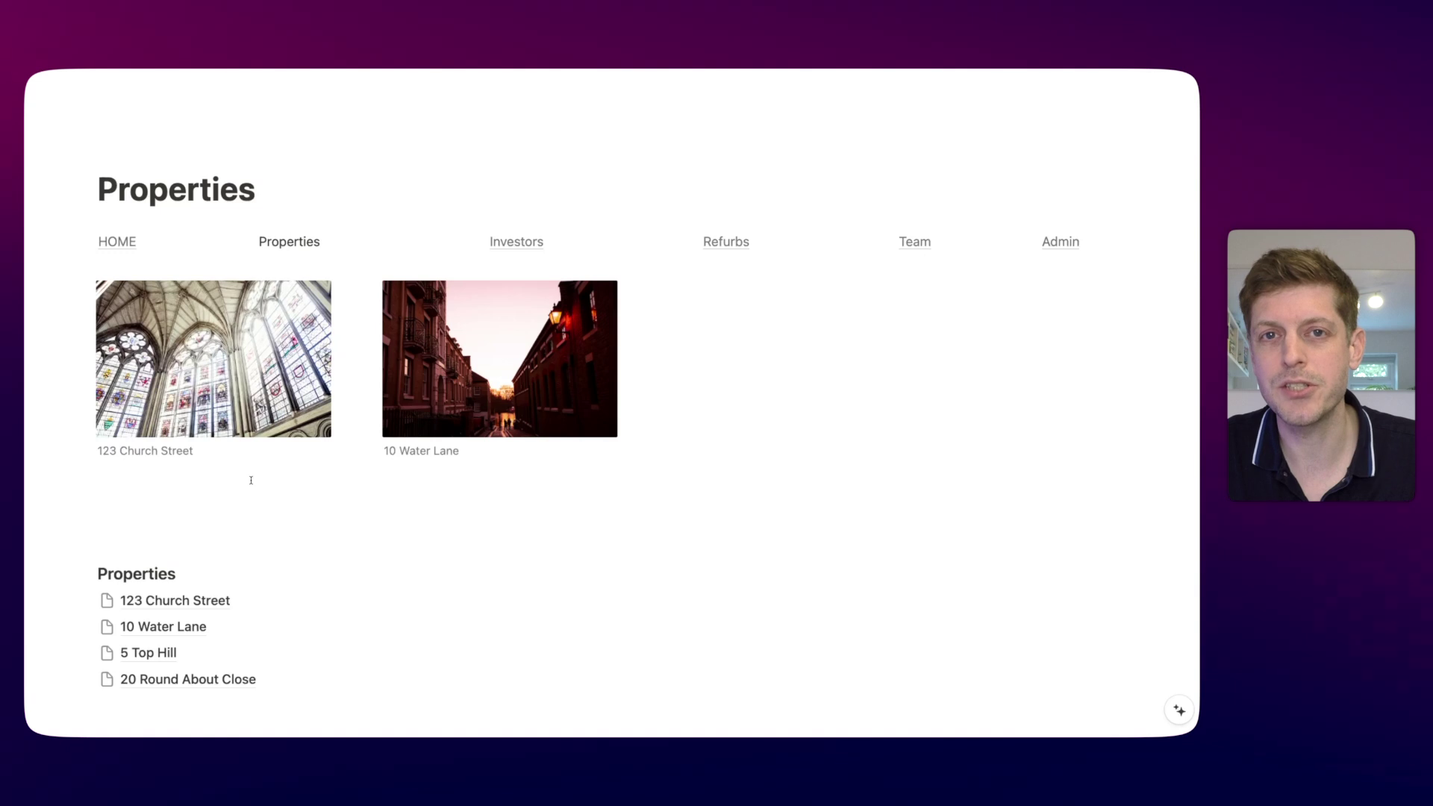
left_click(289, 368)
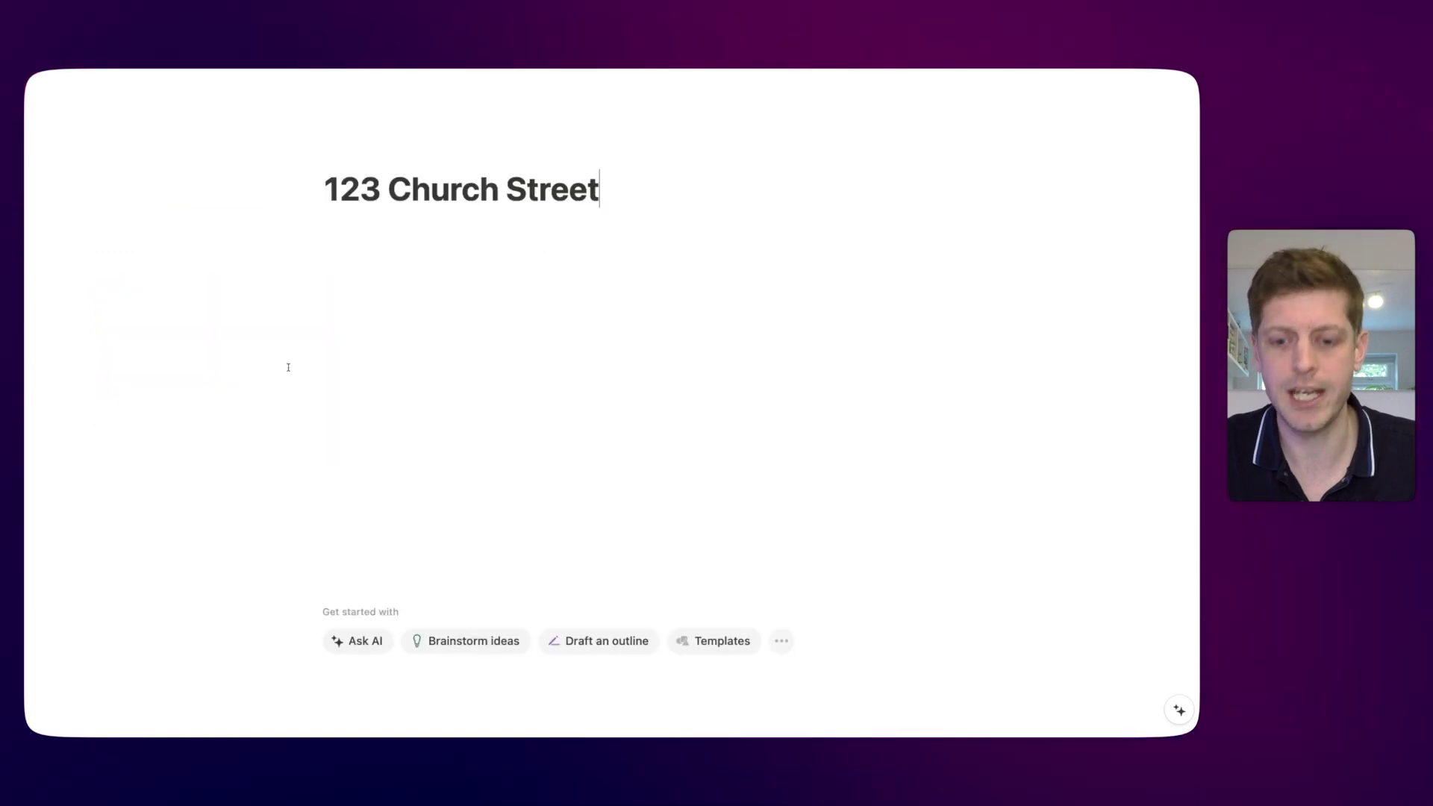
key("super+bracketleft")
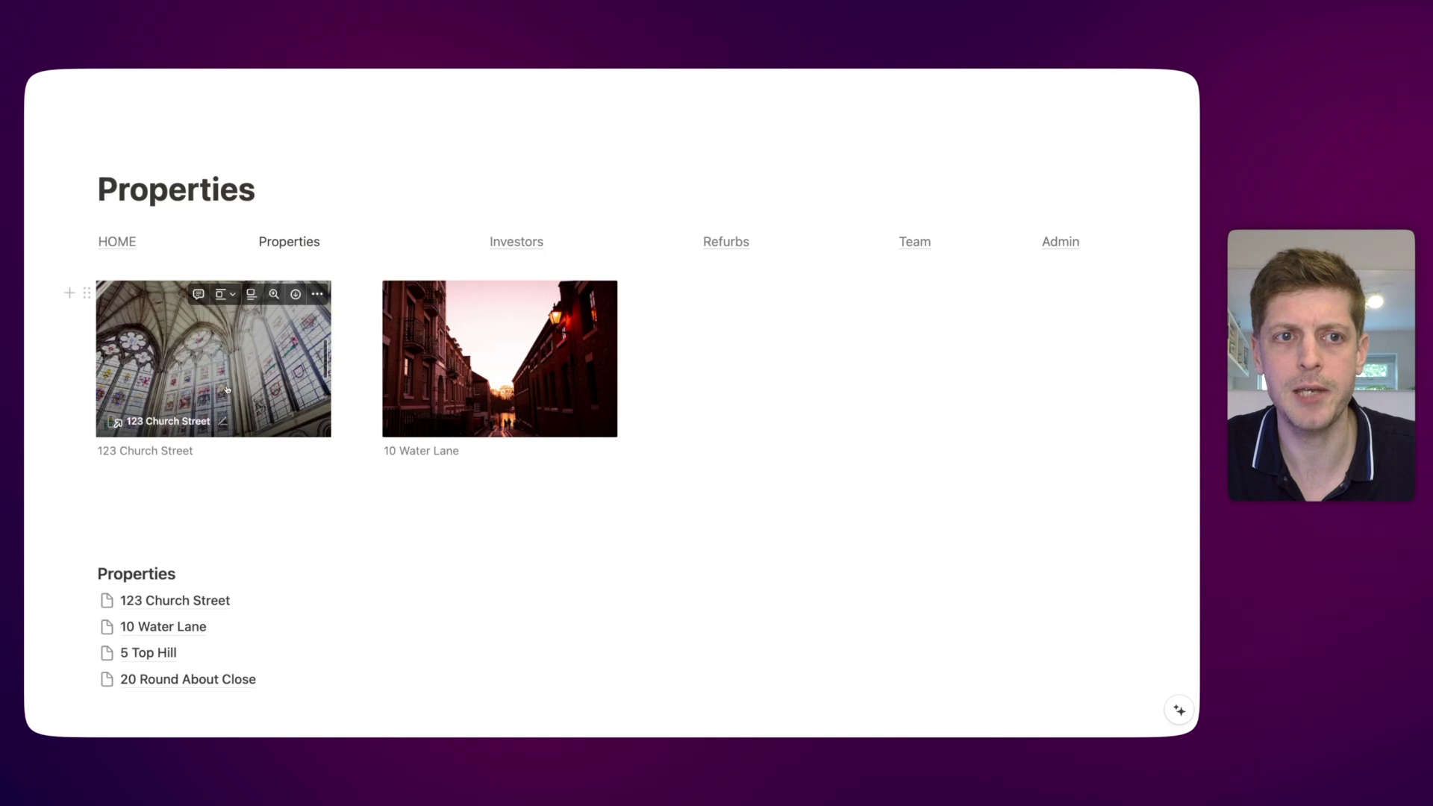
left_click(120, 241)
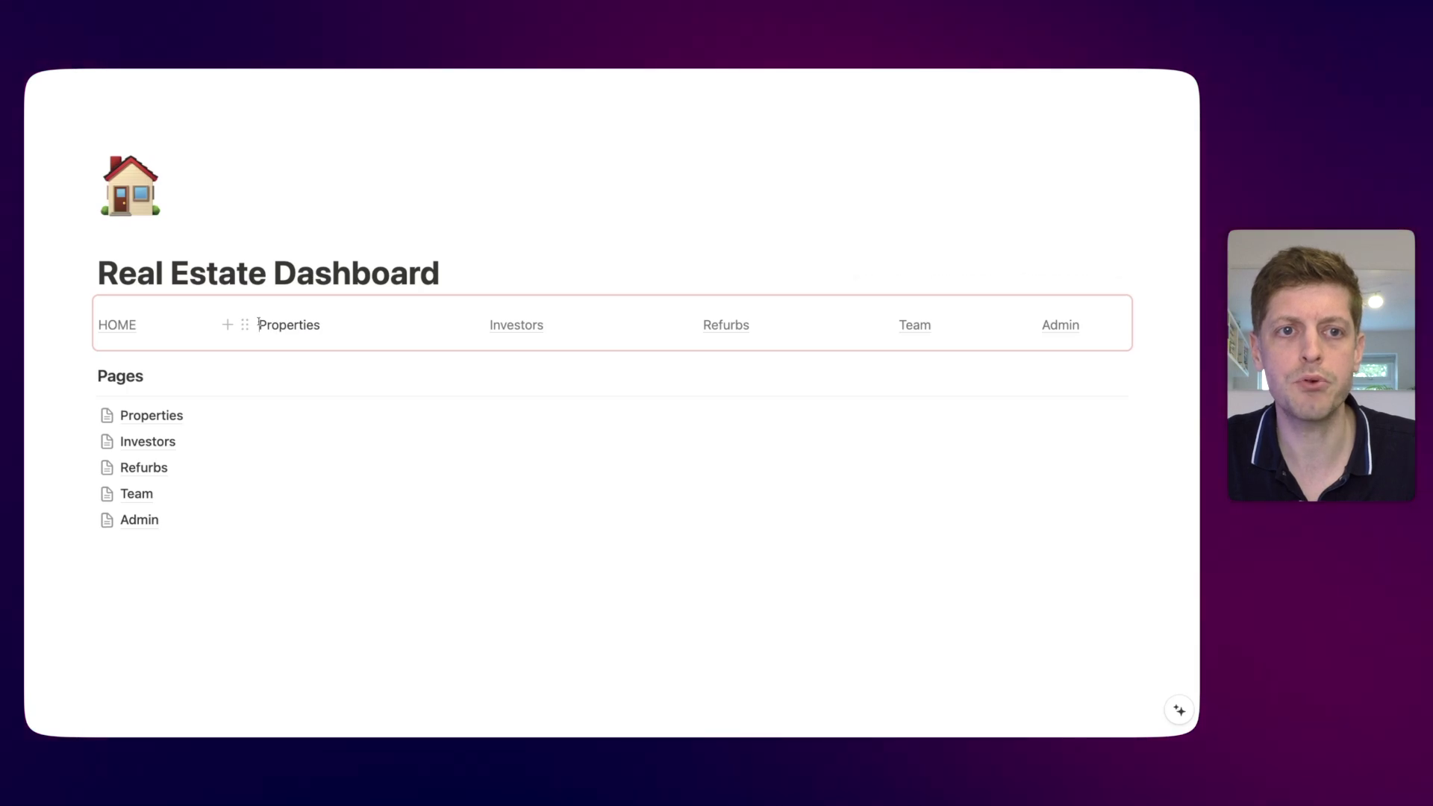
Convert the Properties nav item into a toggle list with an empty line inside
left_click(318, 326)
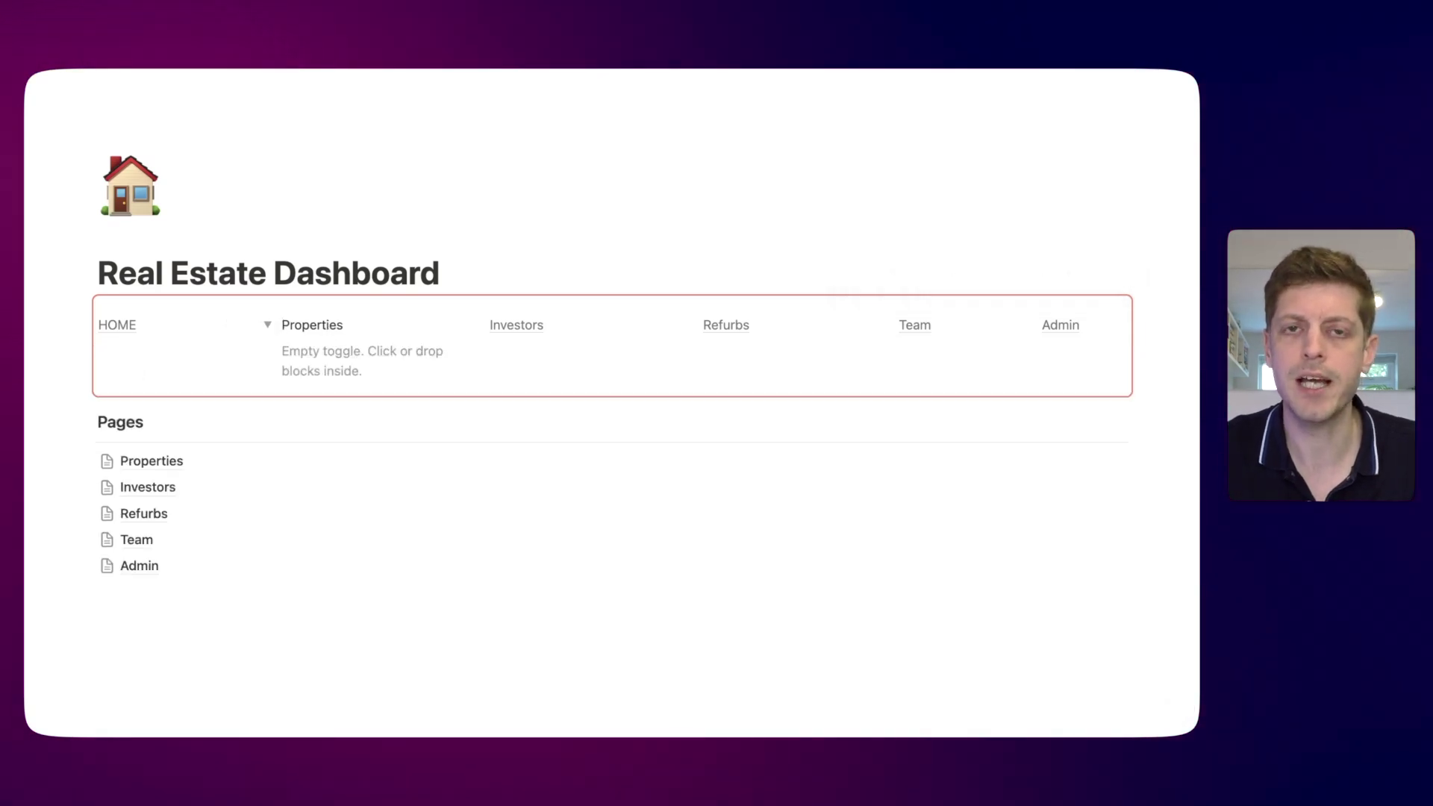
key("super+z")
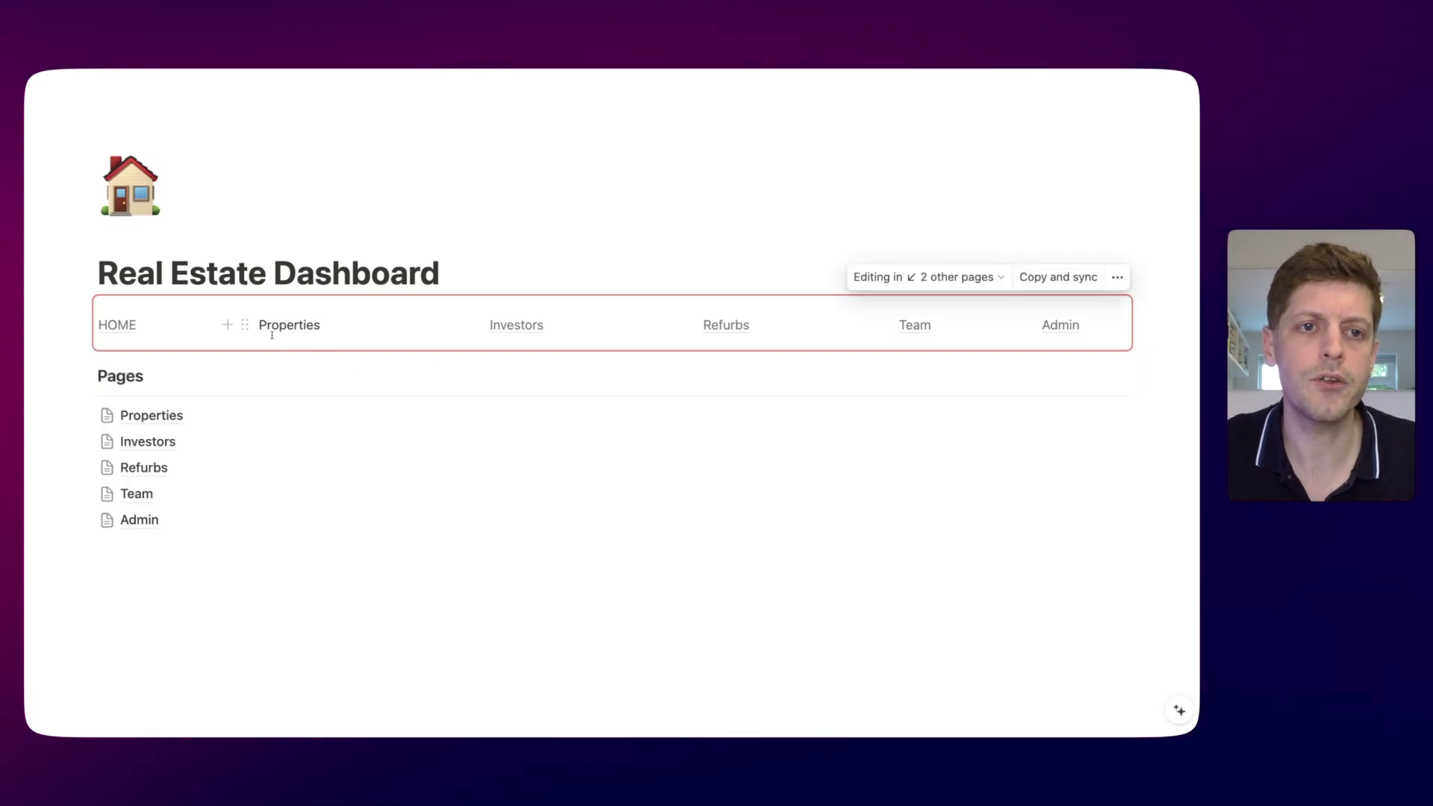
left_click(247, 326)
mouse_move(328, 335)
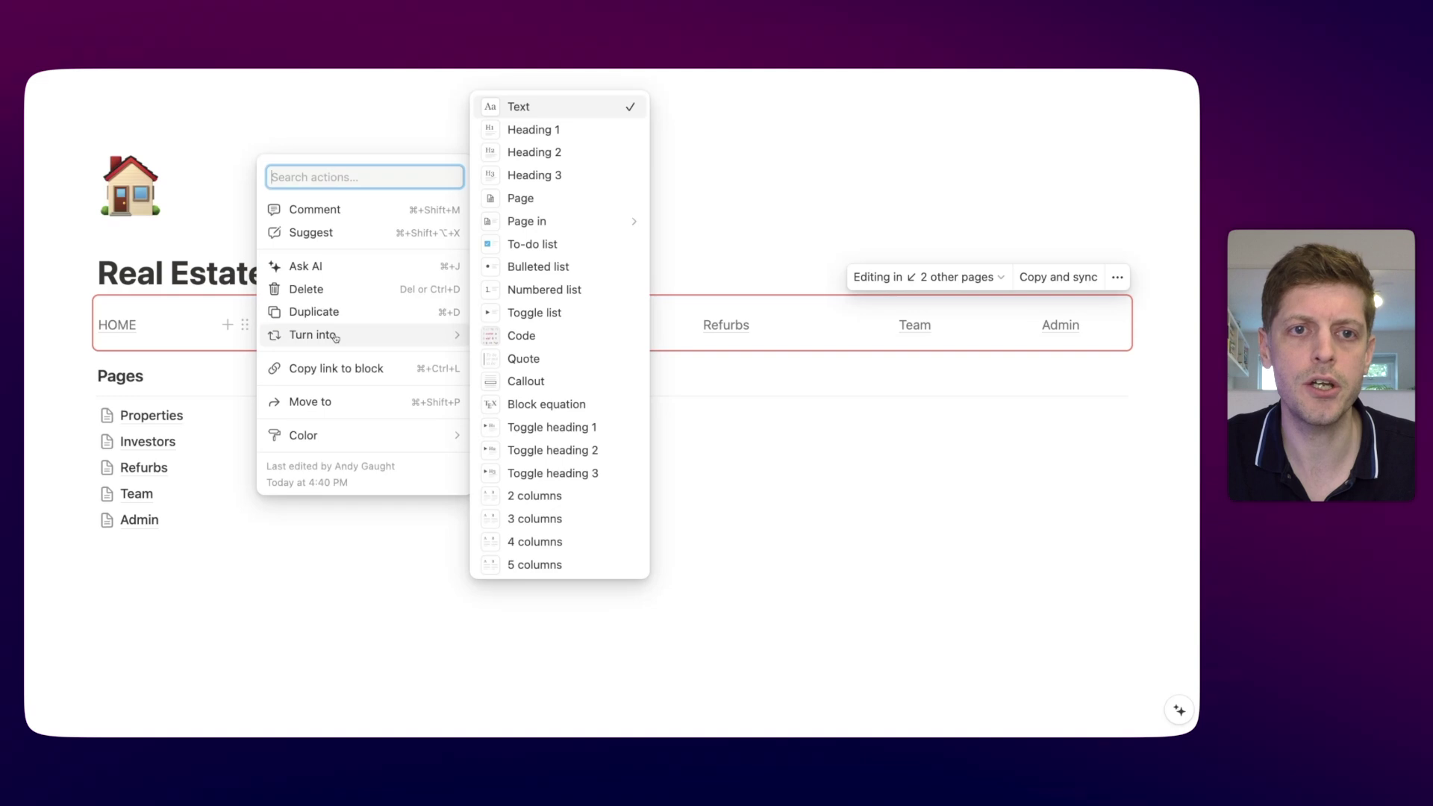
left_click(535, 312)
left_click(278, 350)
left_click(266, 324)
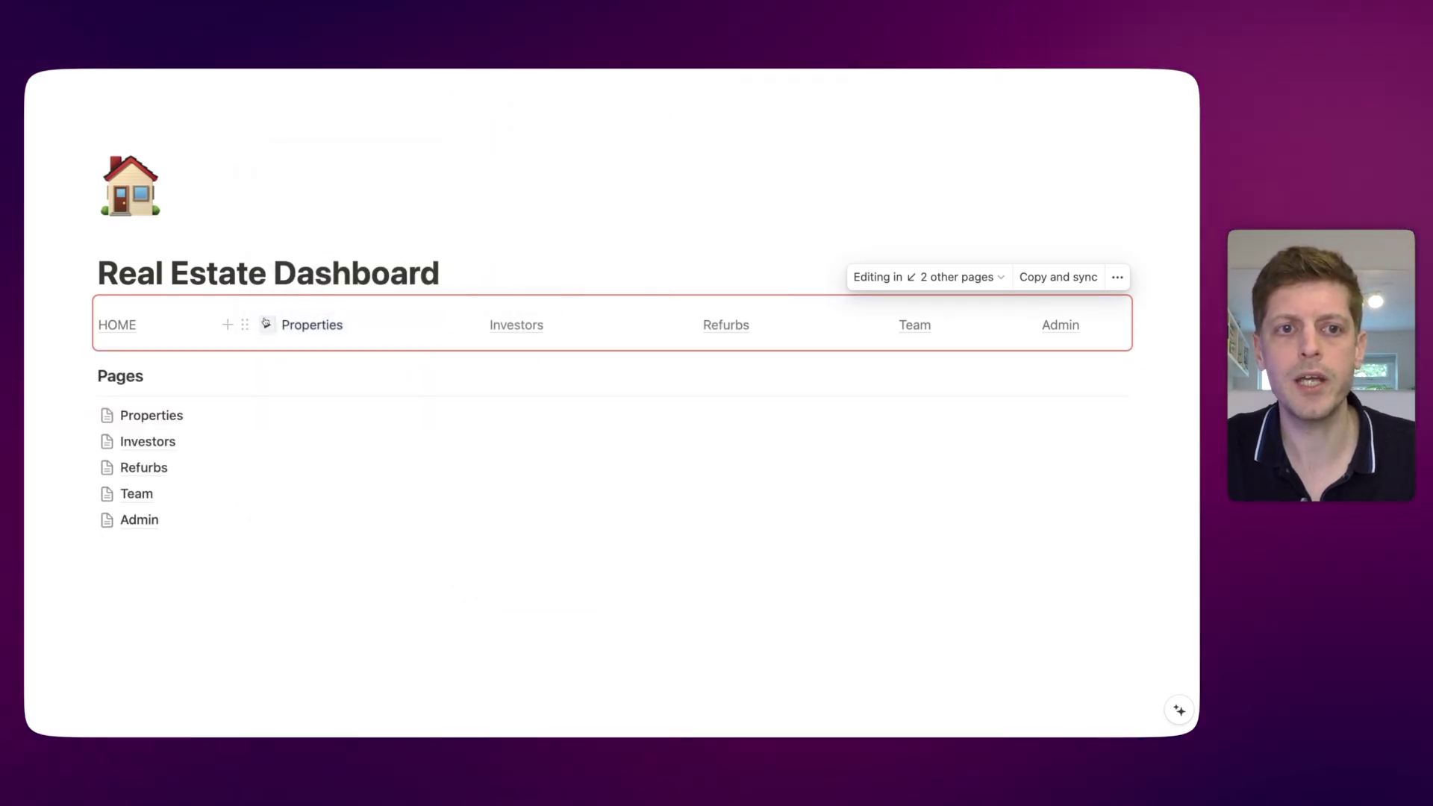
left_click(266, 324)
left_click(310, 351)
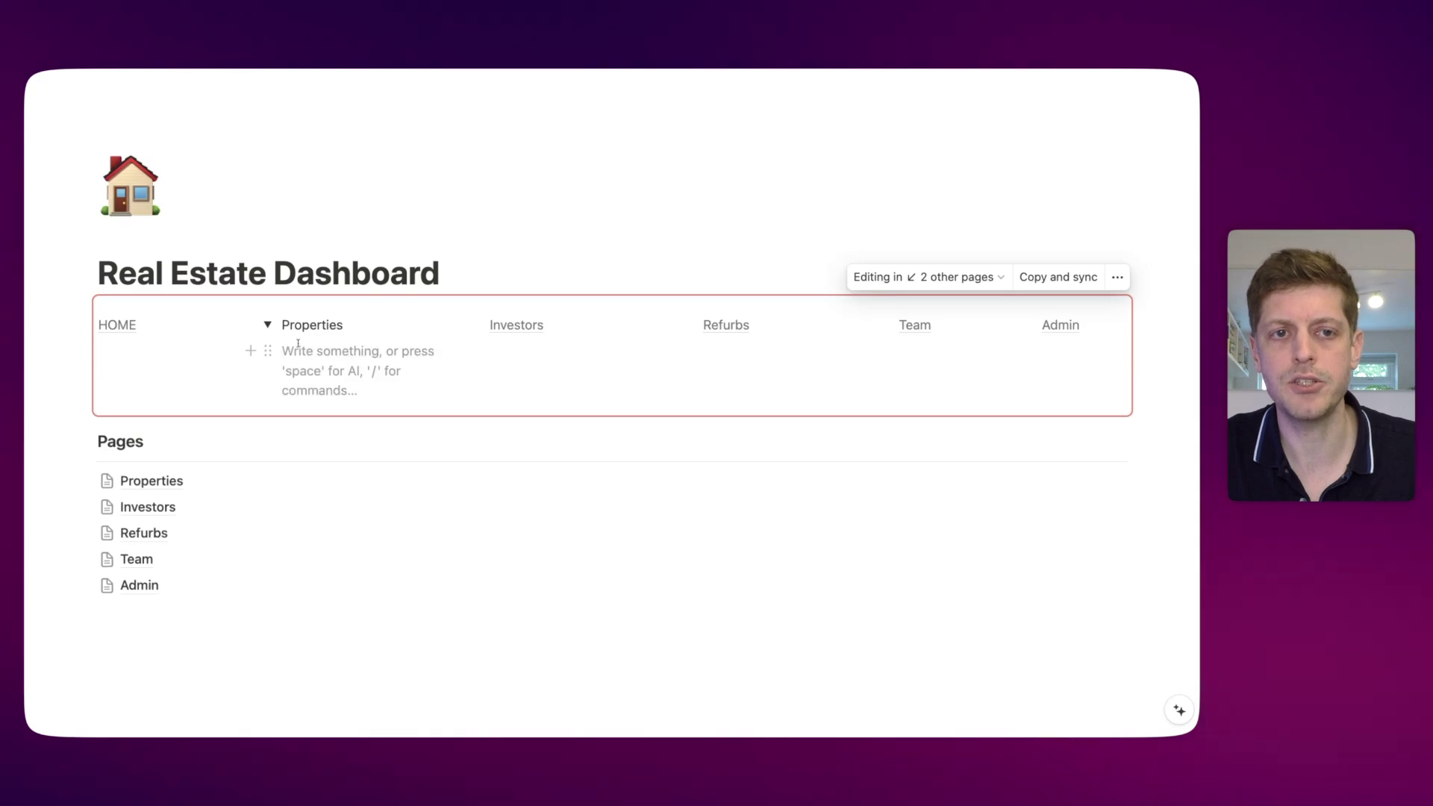
left_click(270, 325)
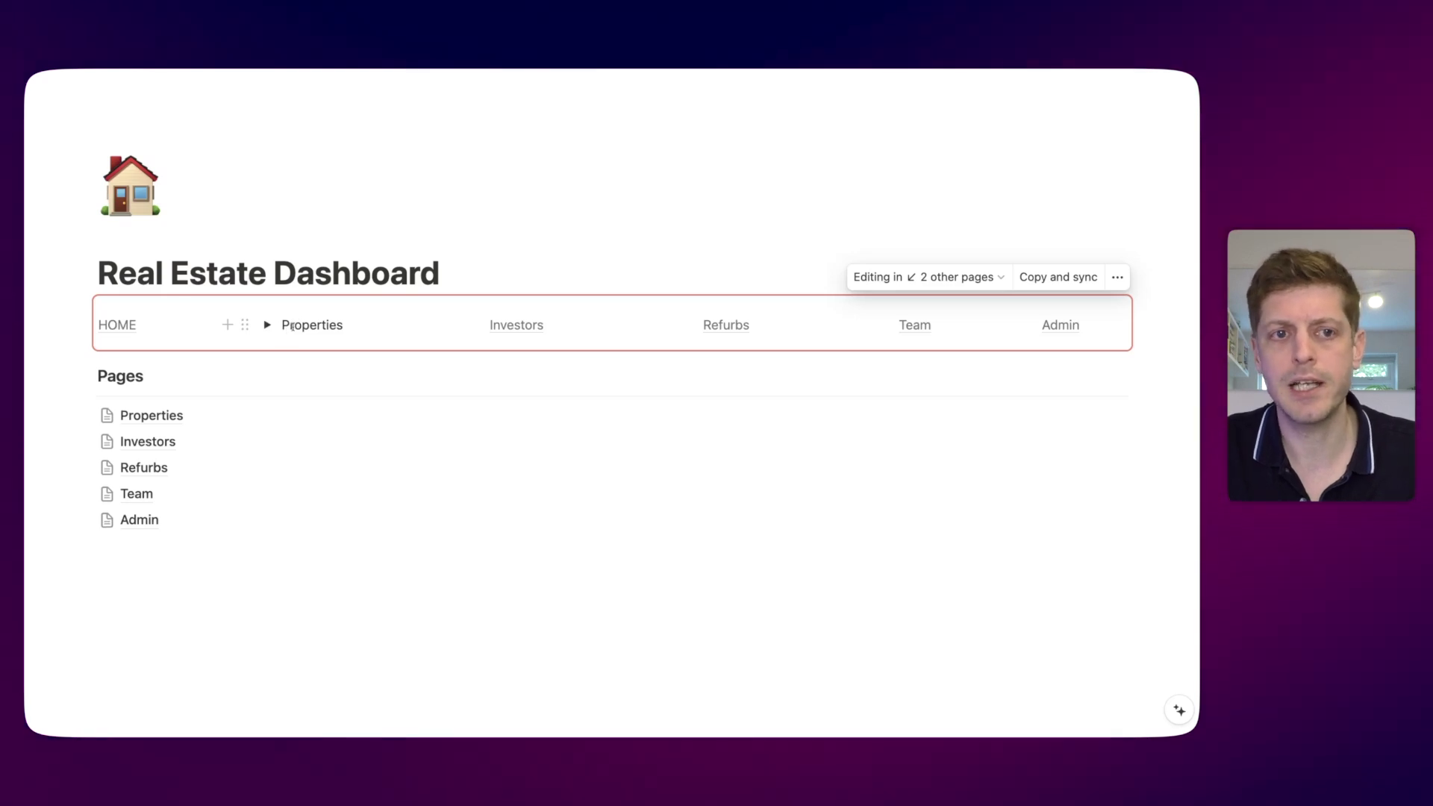
Link the Properties toggle text to the Properties page and test the link
left_click(86, 415)
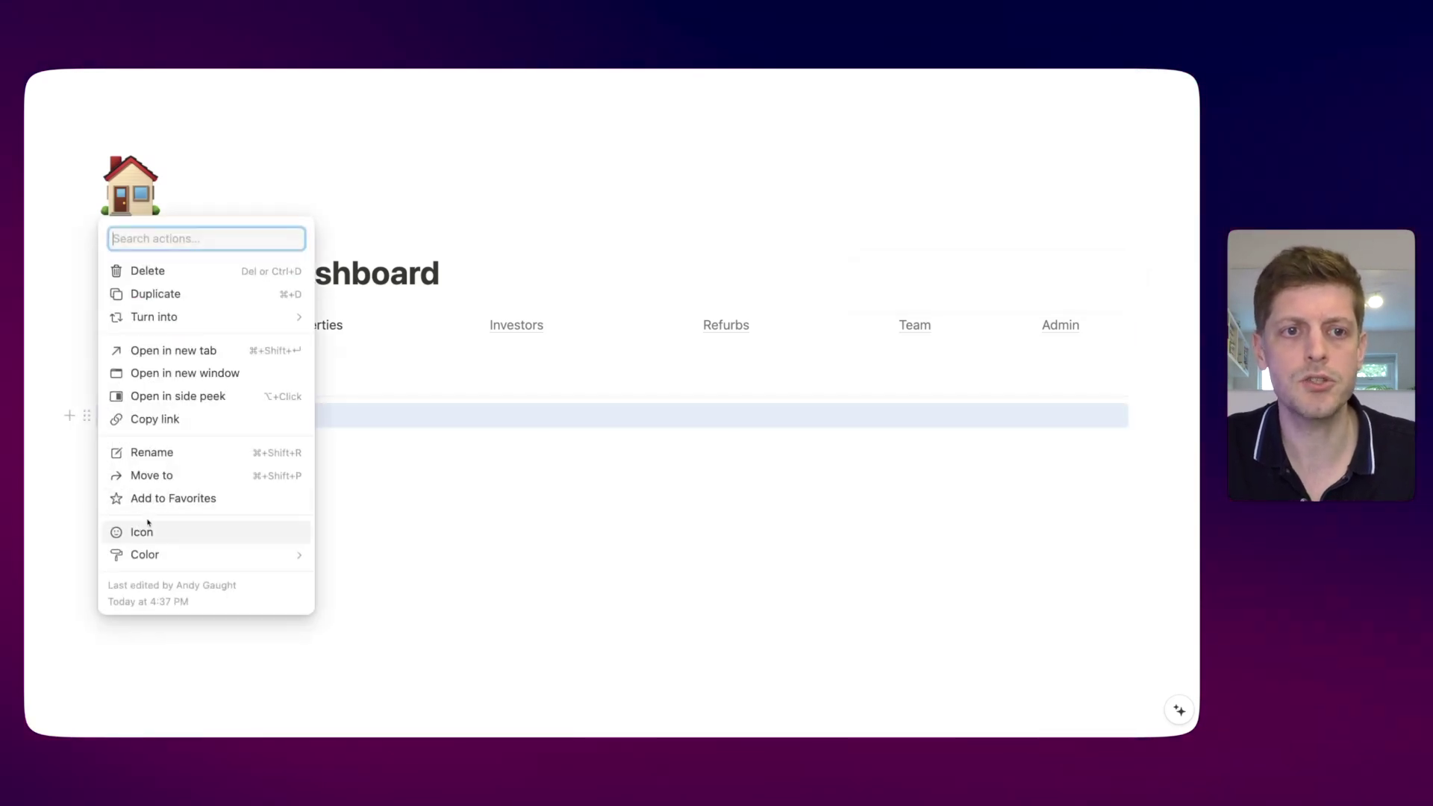
left_click(155, 419)
double_click(291, 327)
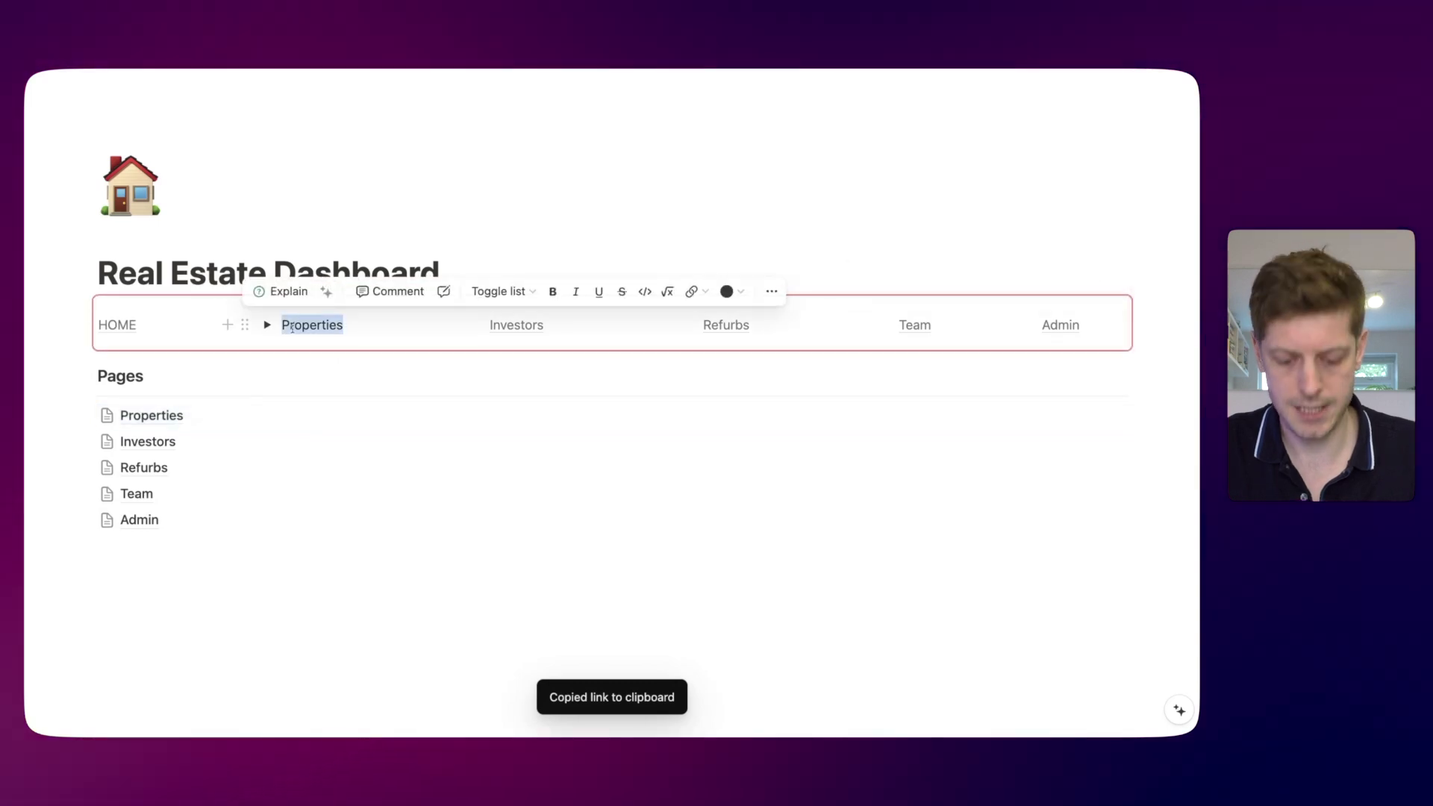
key("super+v")
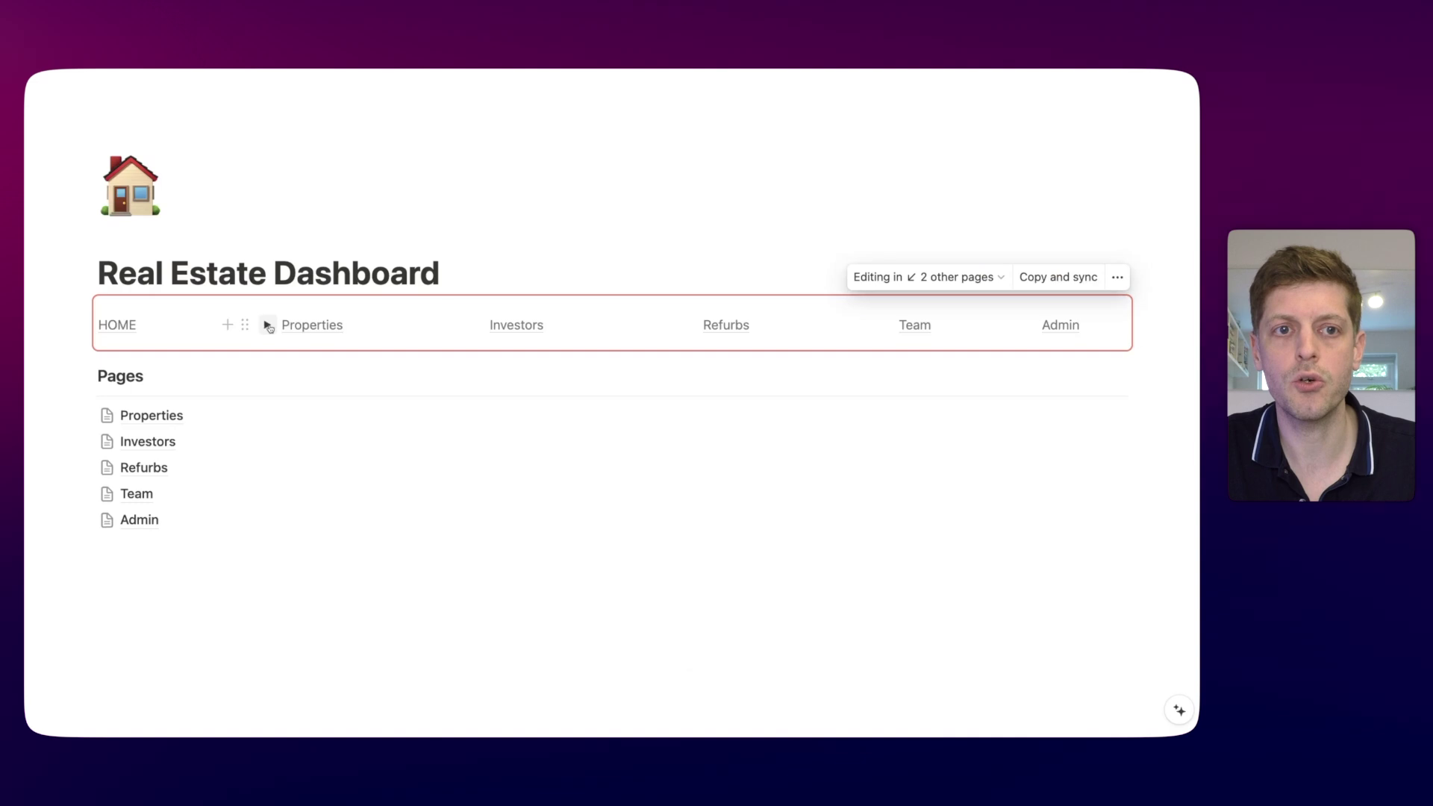
left_click(313, 327)
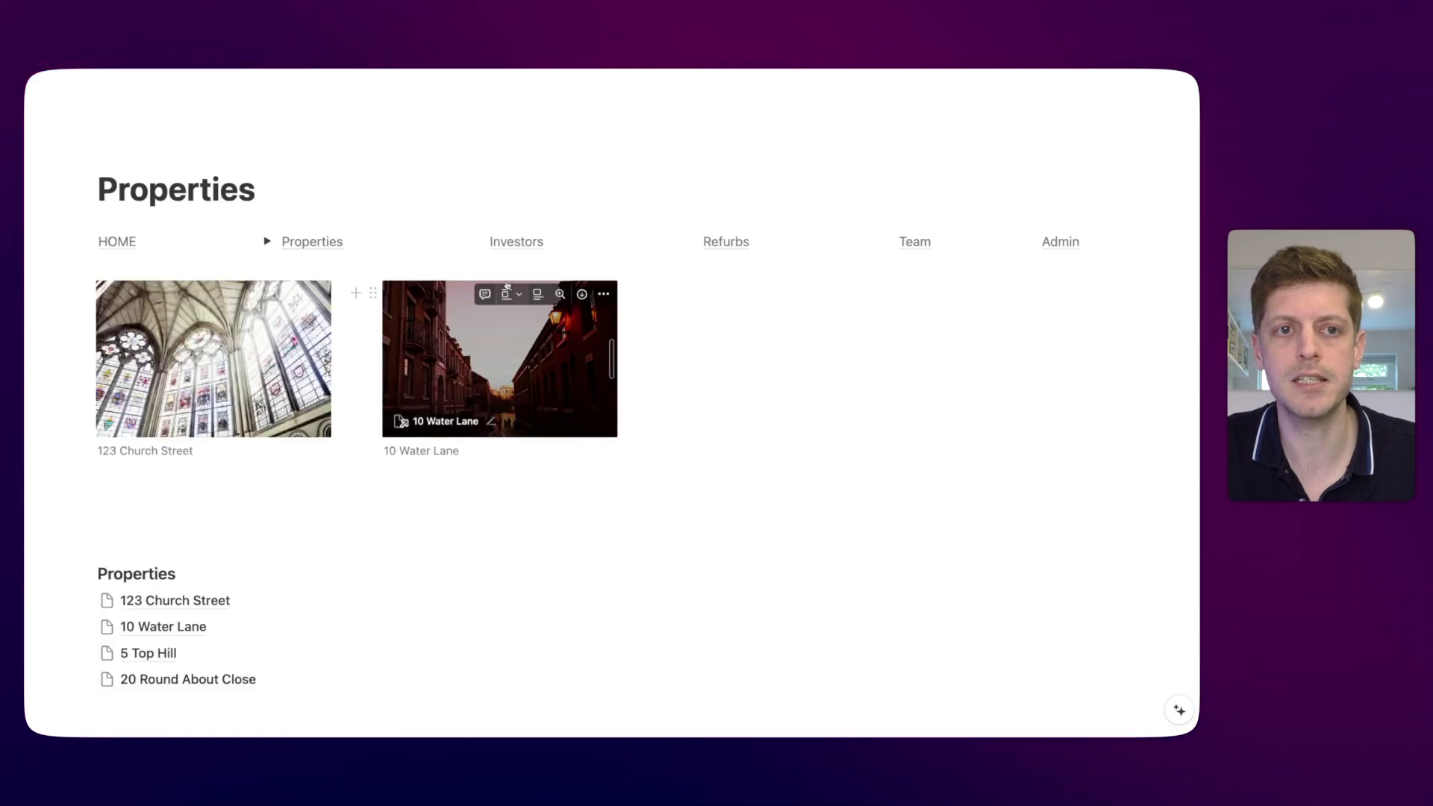
left_click(126, 241)
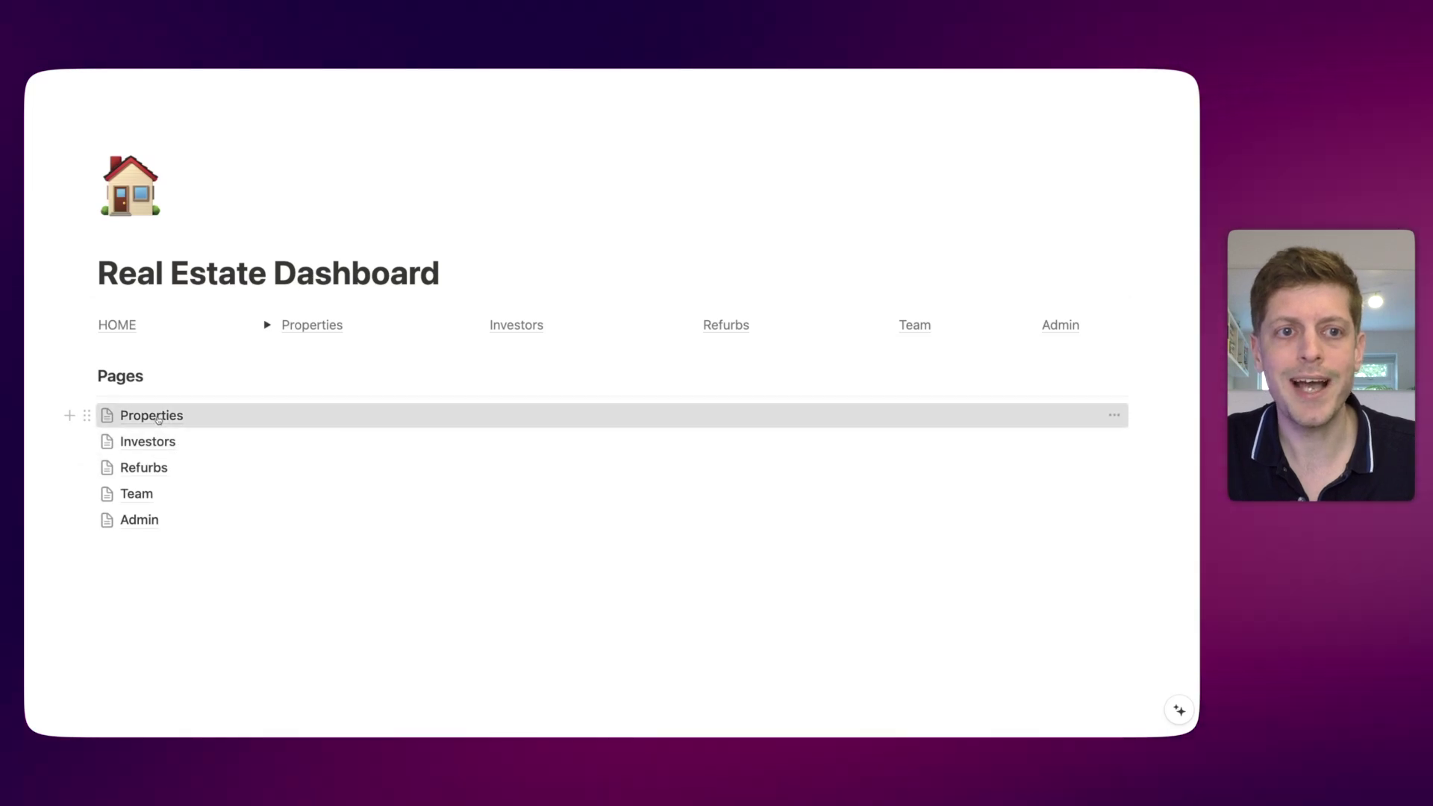
Add a linked 123 Church Street entry inside the Properties toggle
left_click(157, 417)
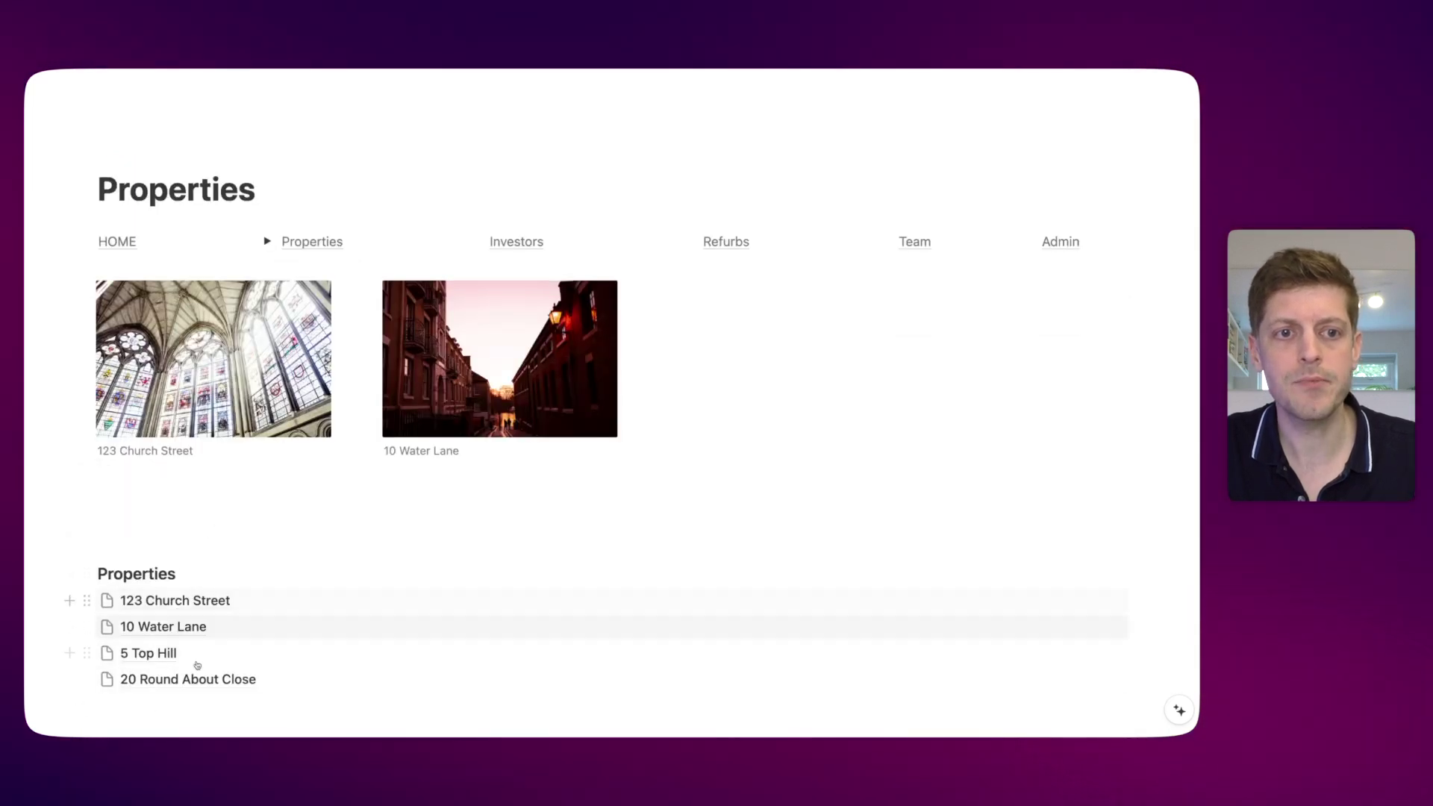
left_click(267, 242)
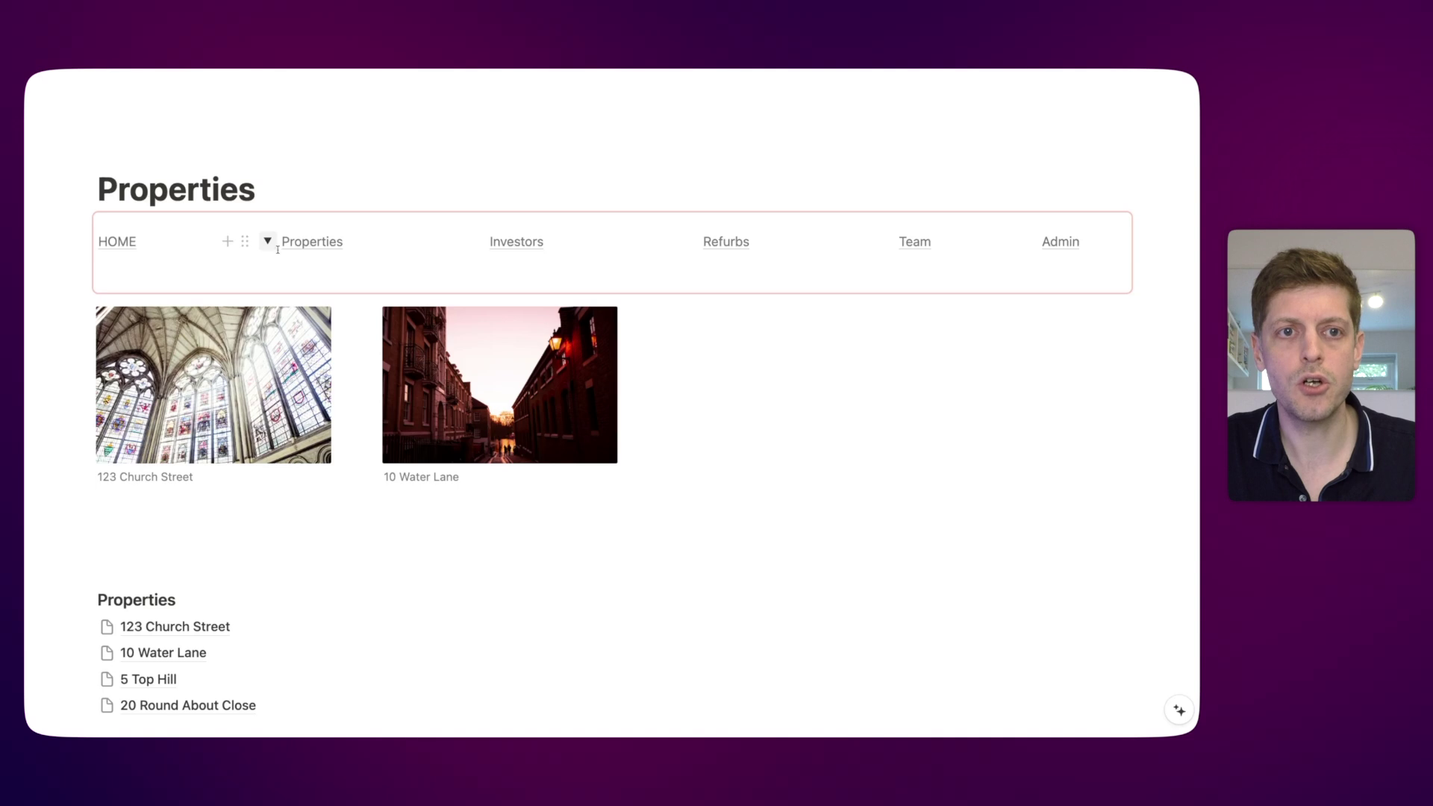
left_click(292, 265)
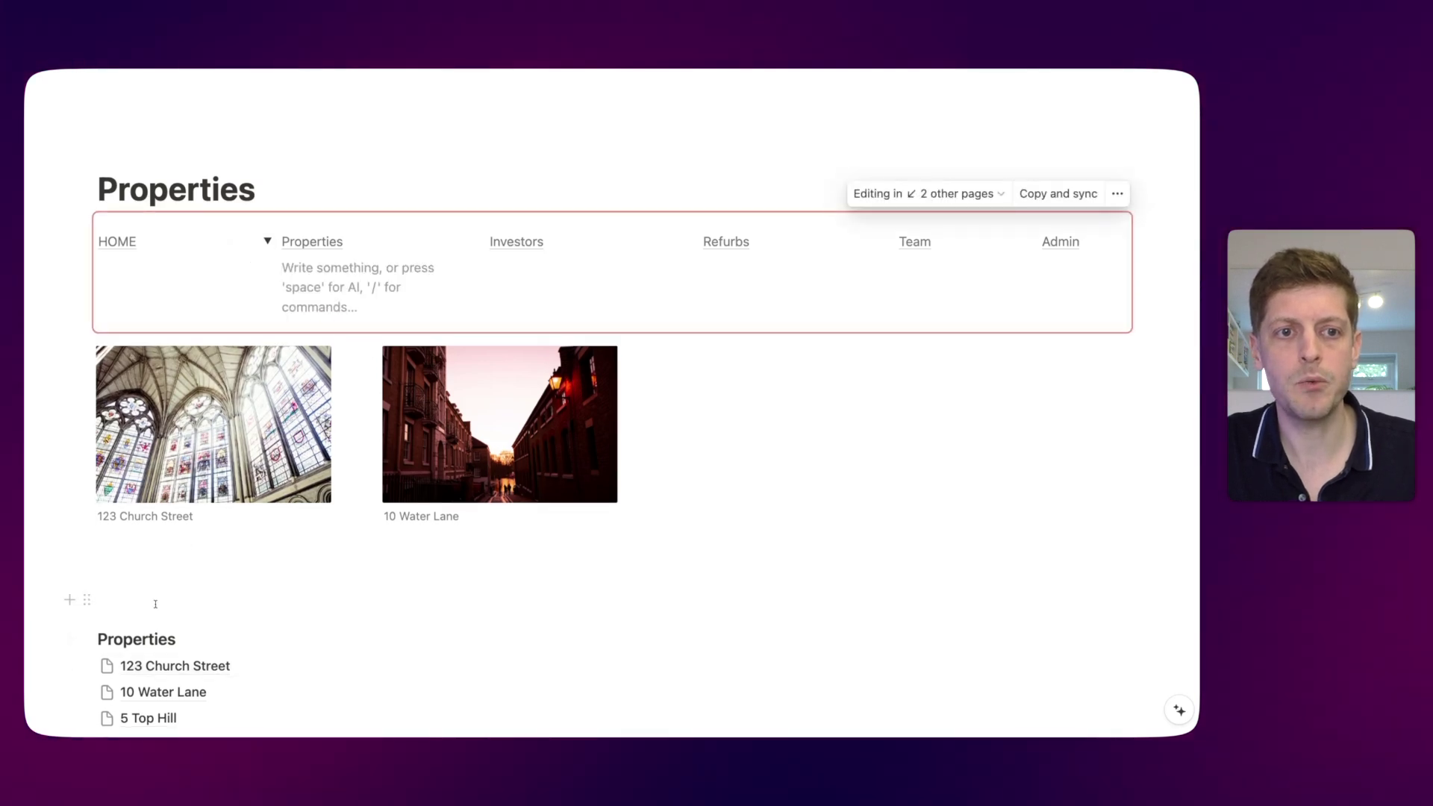
left_click(155, 604)
key("BackSpace")
key("BackSpace")
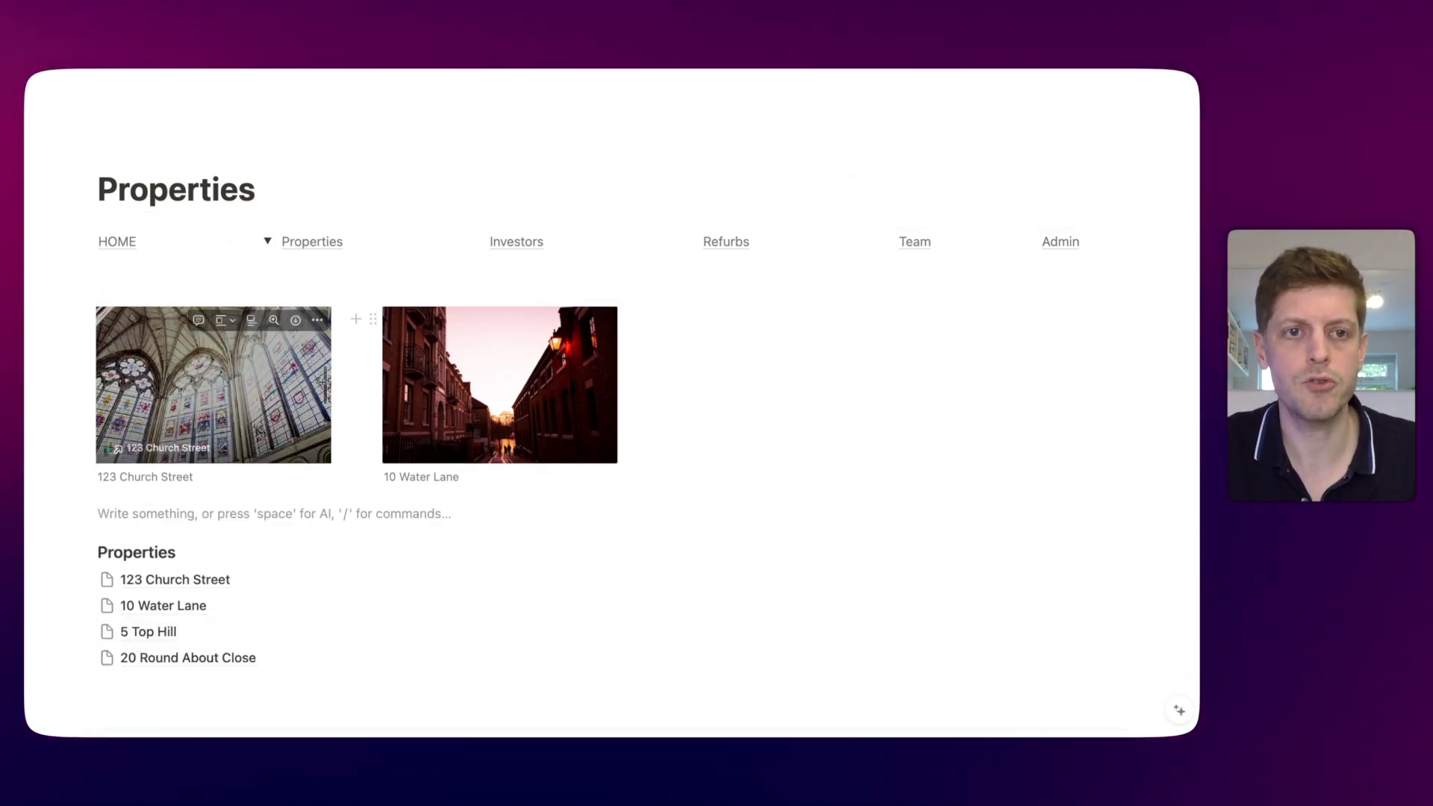
left_click(291, 266)
type("123 Church Street")
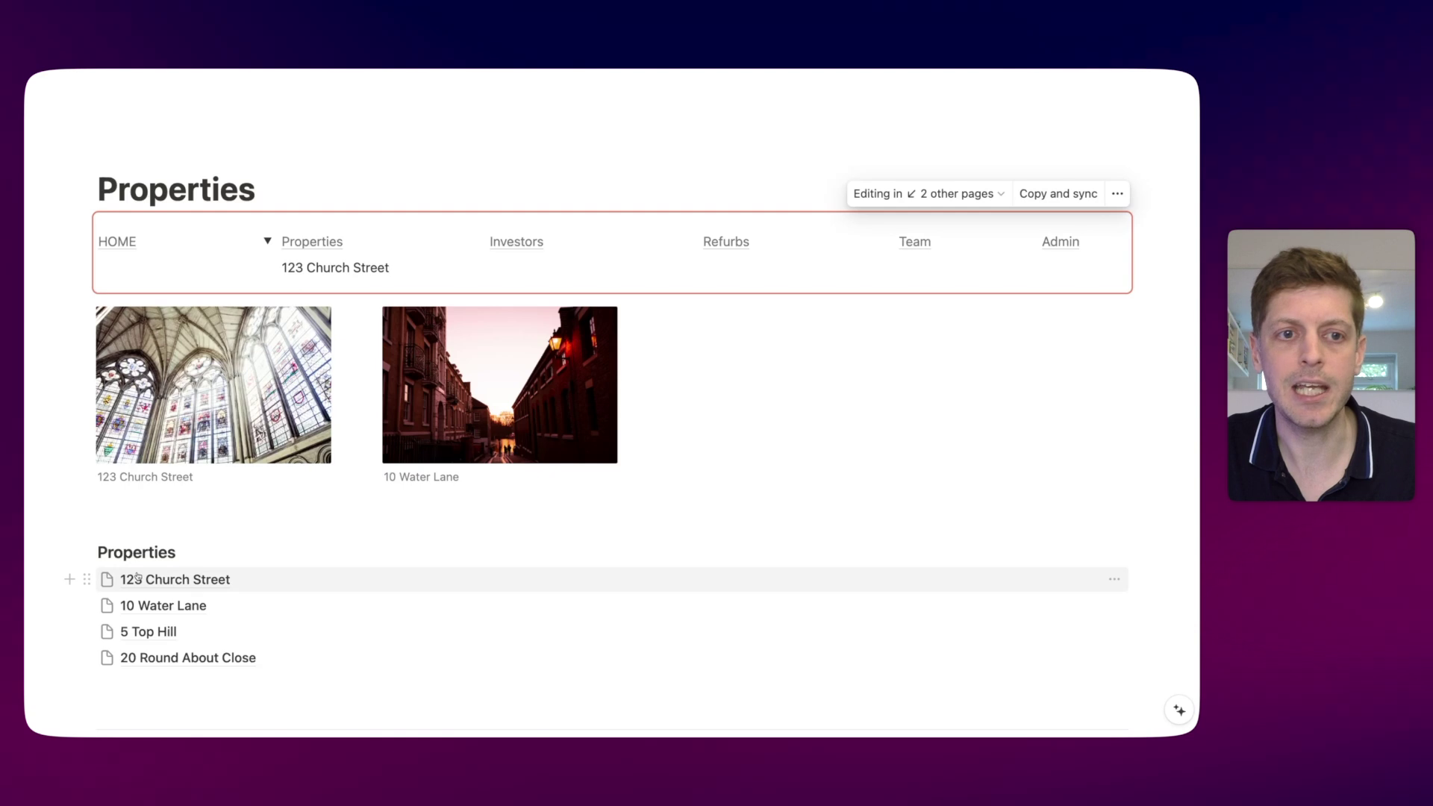
left_click(86, 579)
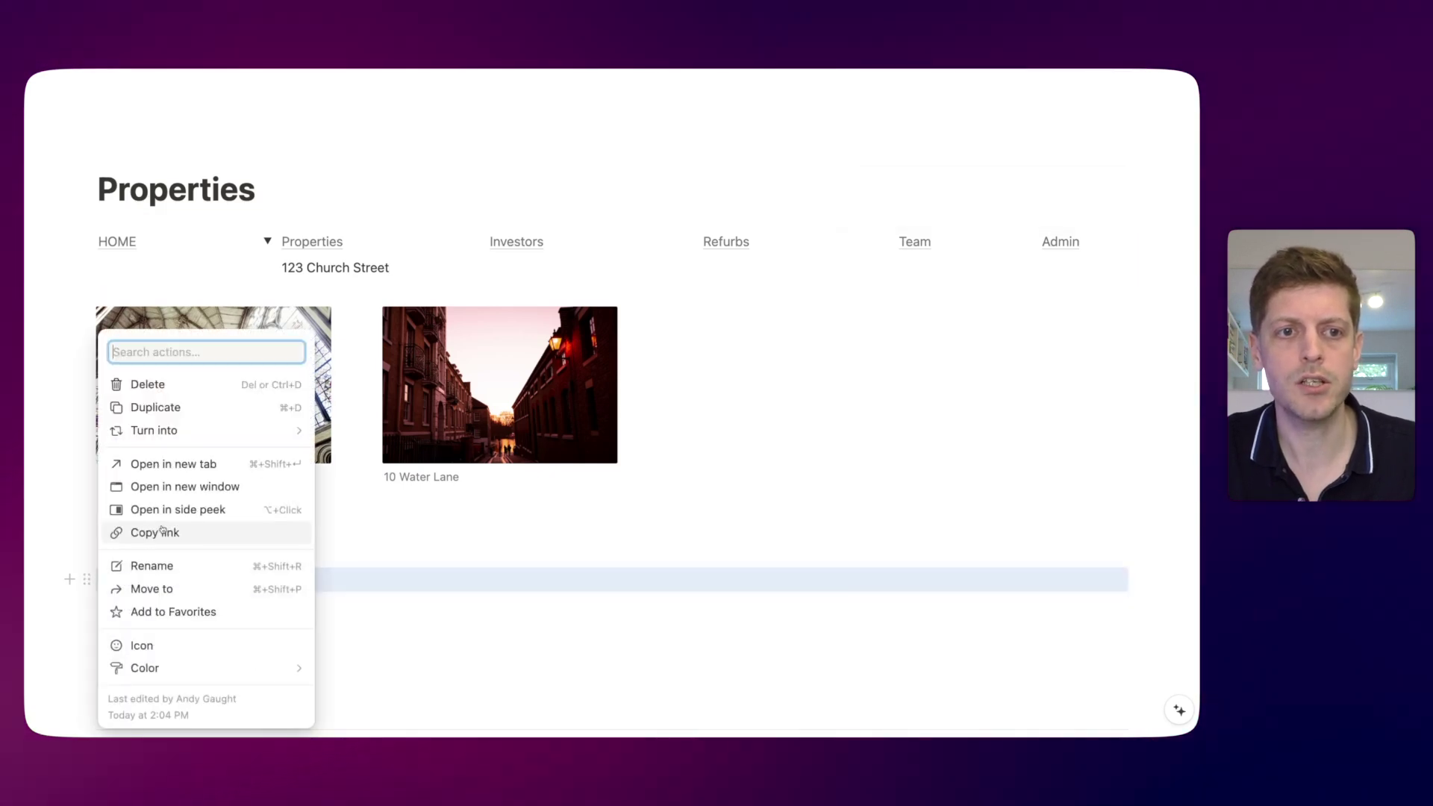
left_click(163, 532)
double_click(360, 267)
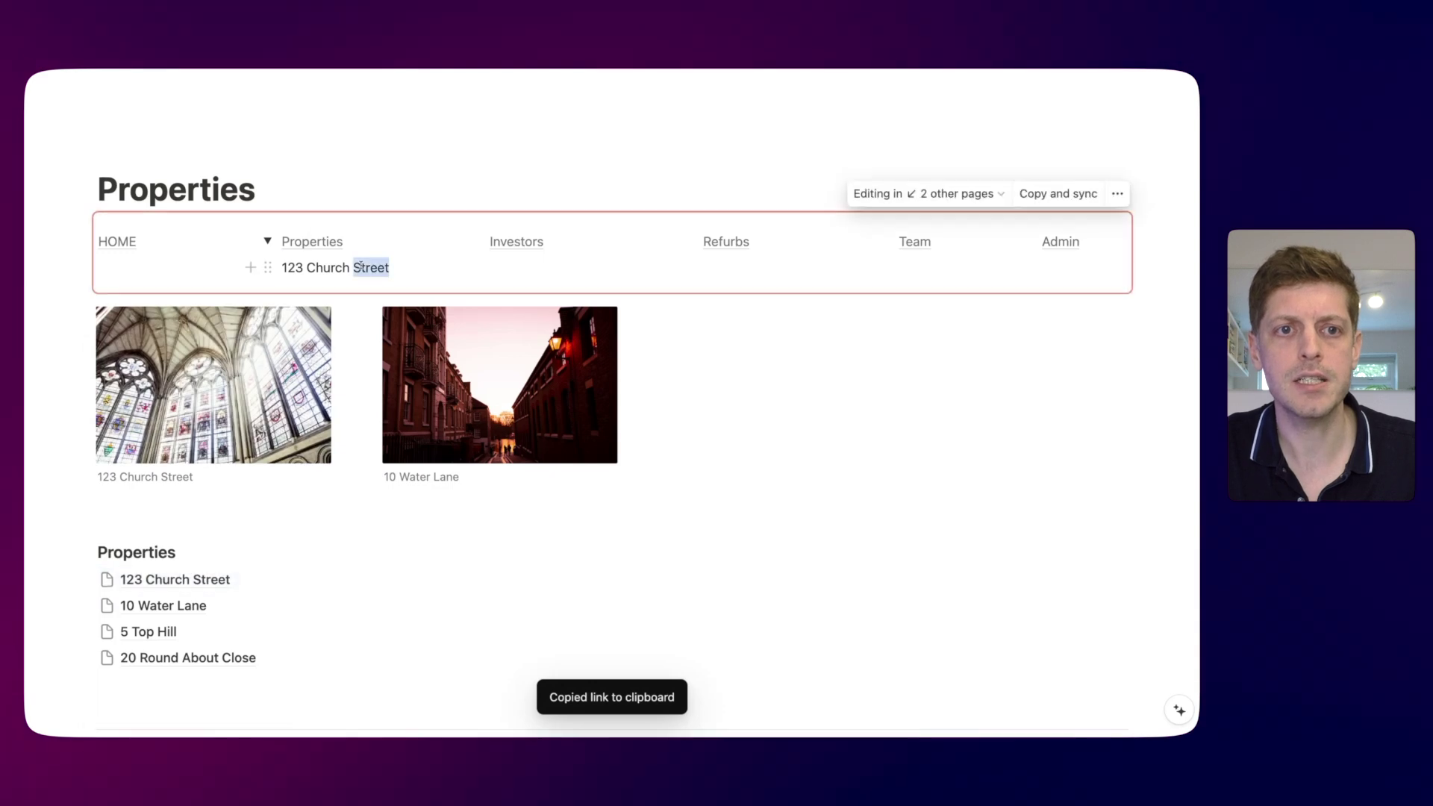
triple_click(360, 268)
key("super+v")
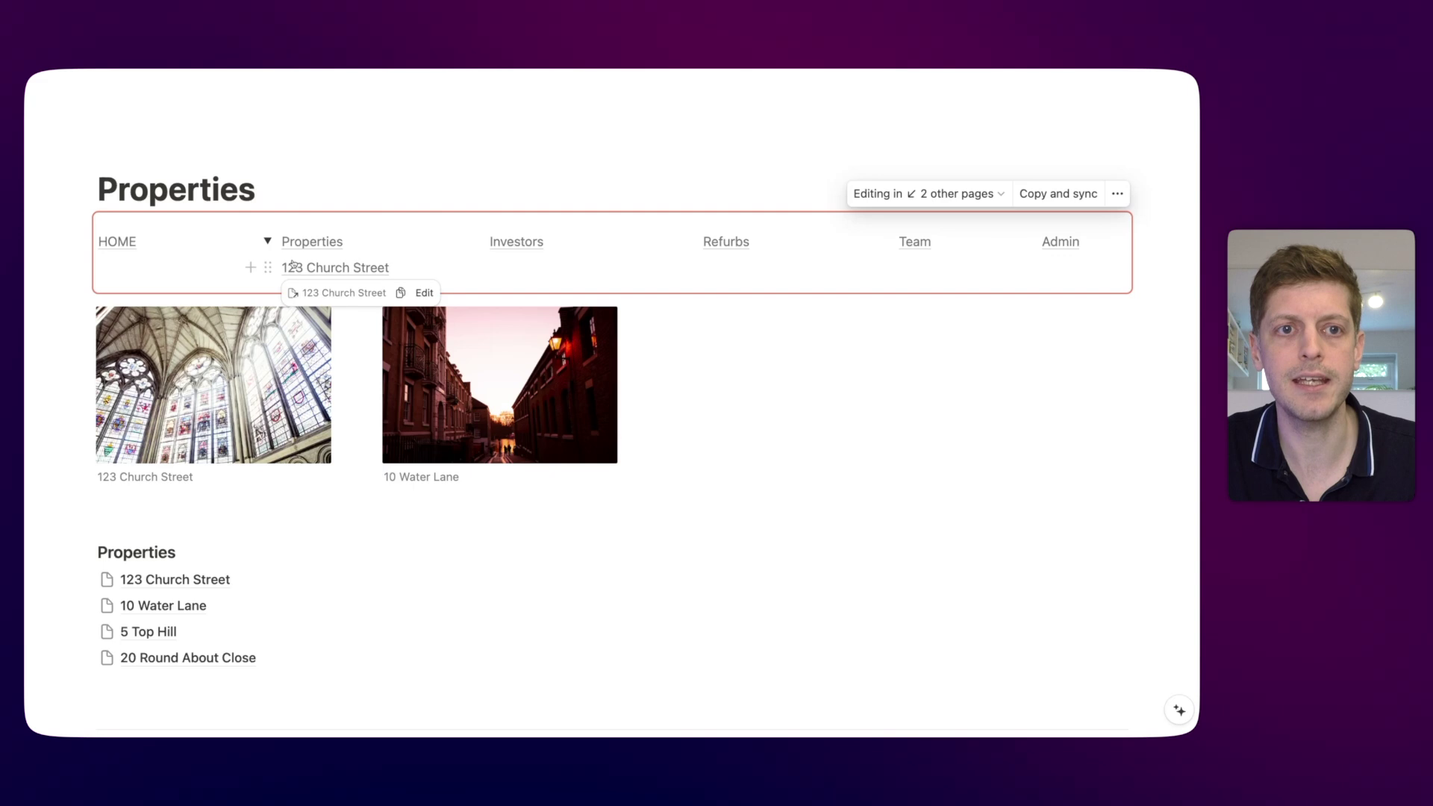
left_click(269, 241)
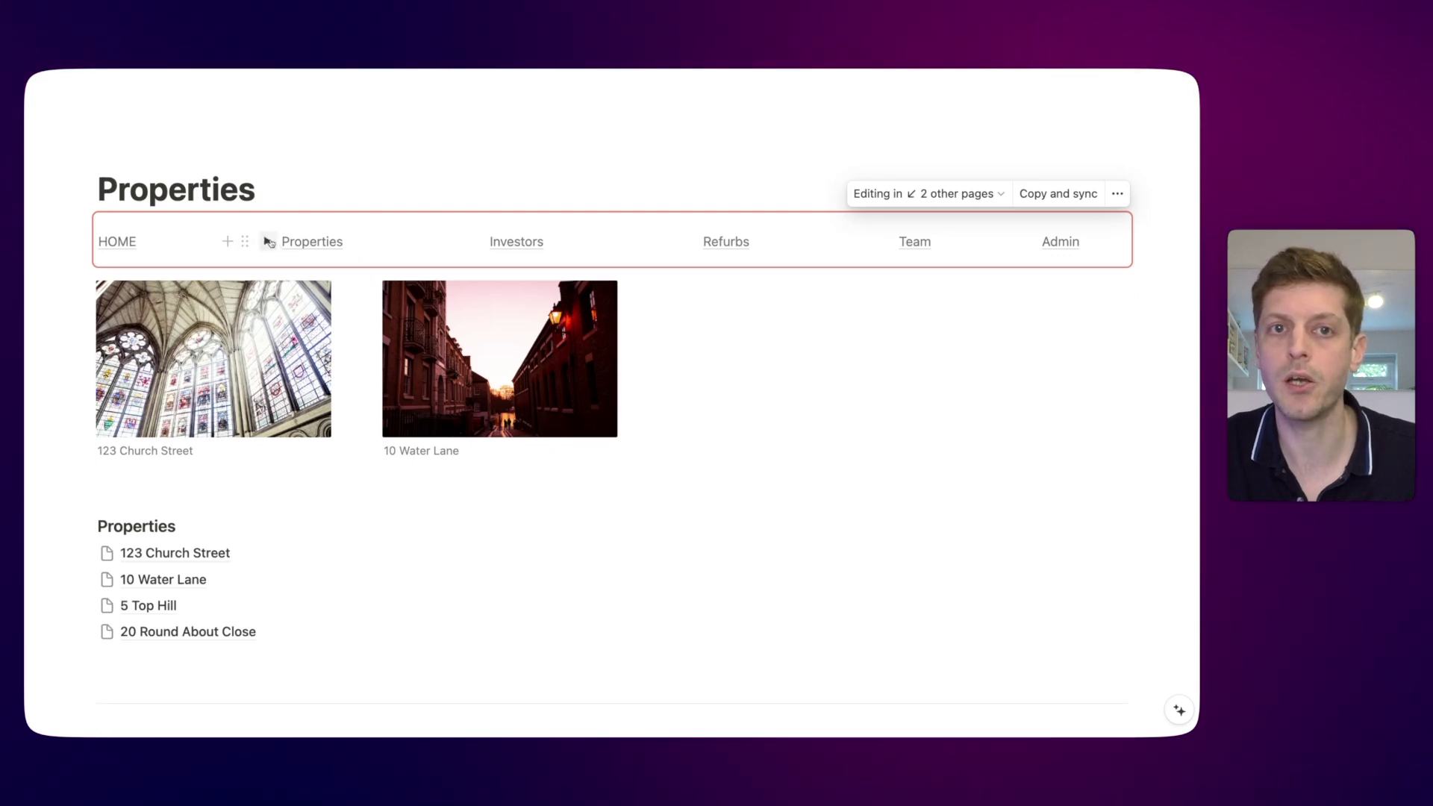
left_click(269, 241)
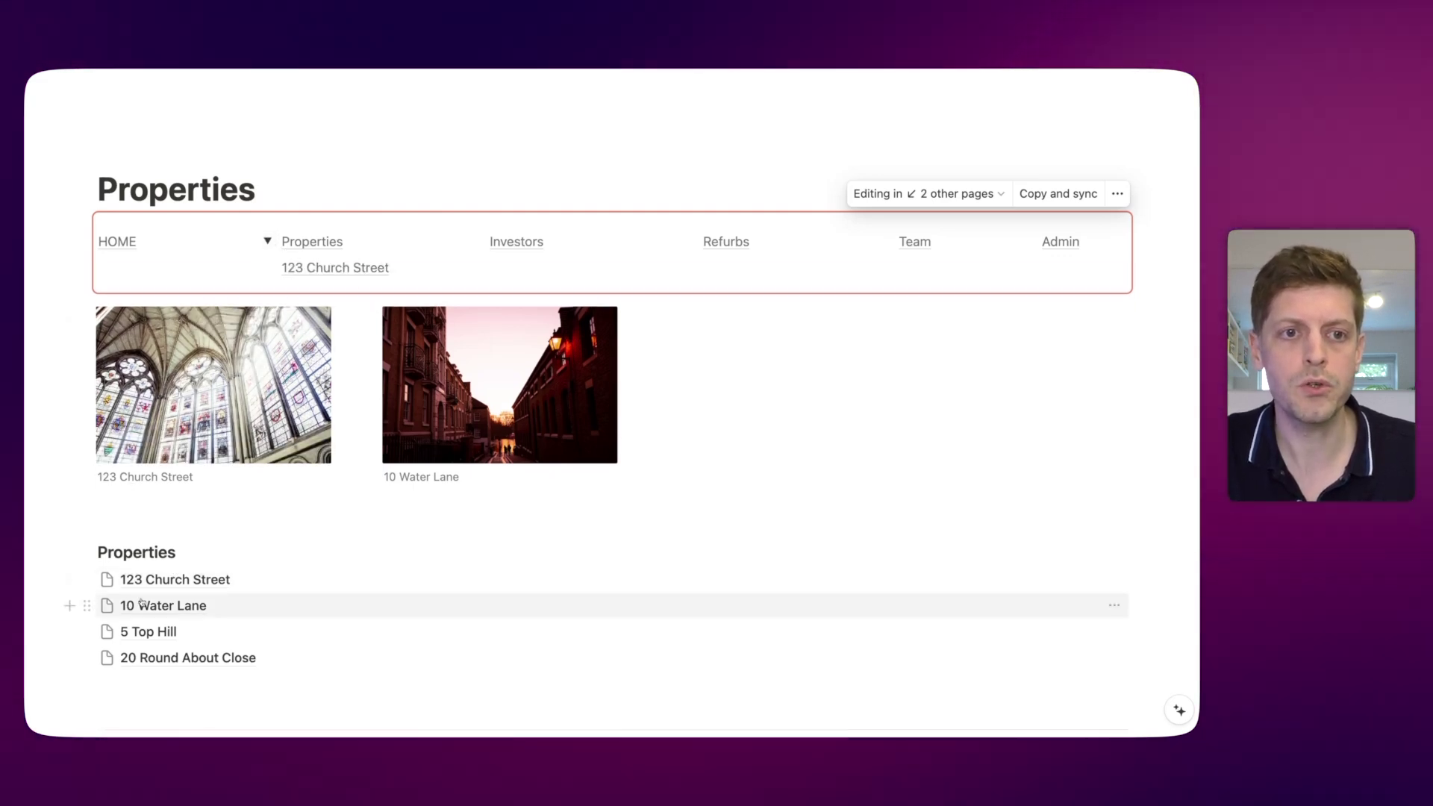
left_click(86, 606)
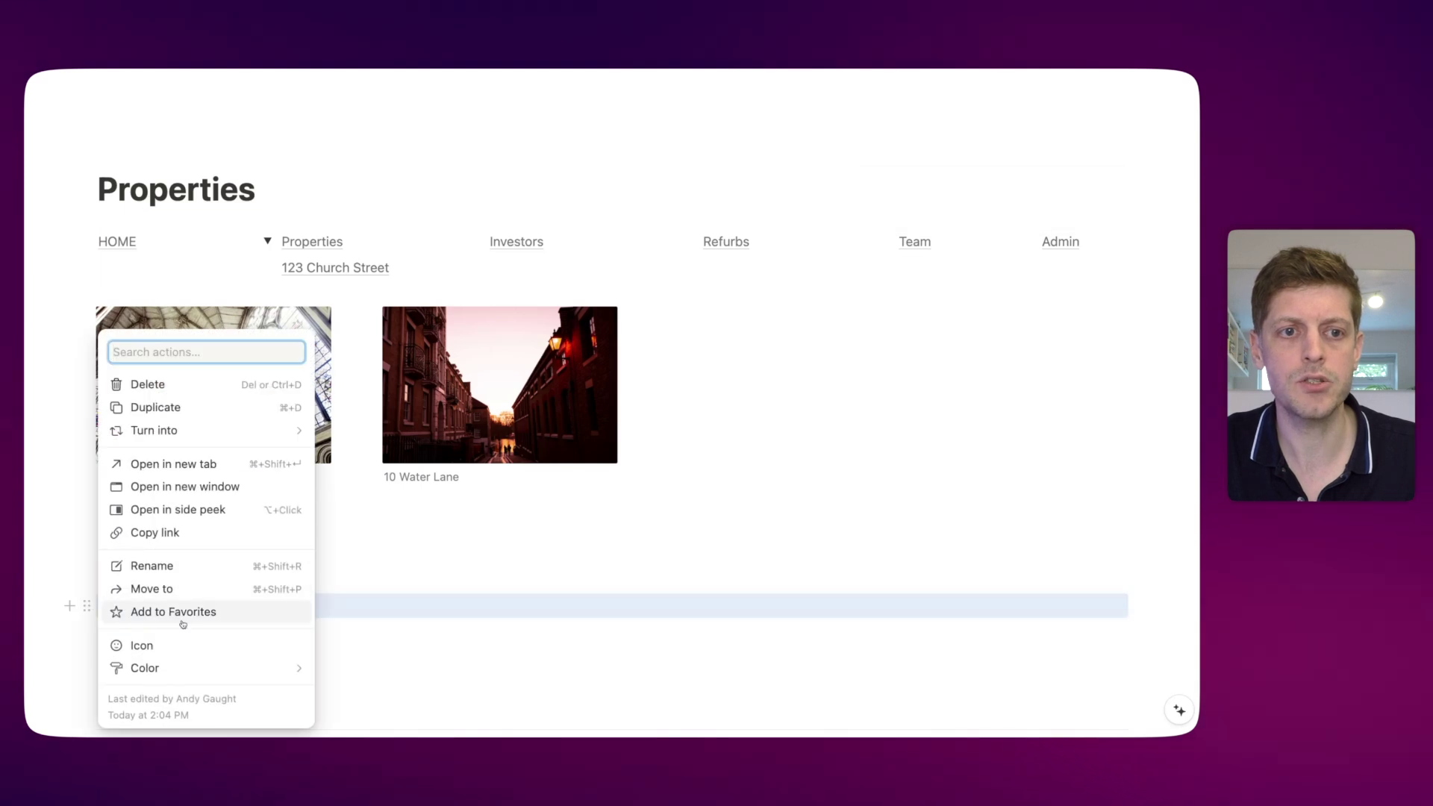
left_click(165, 534)
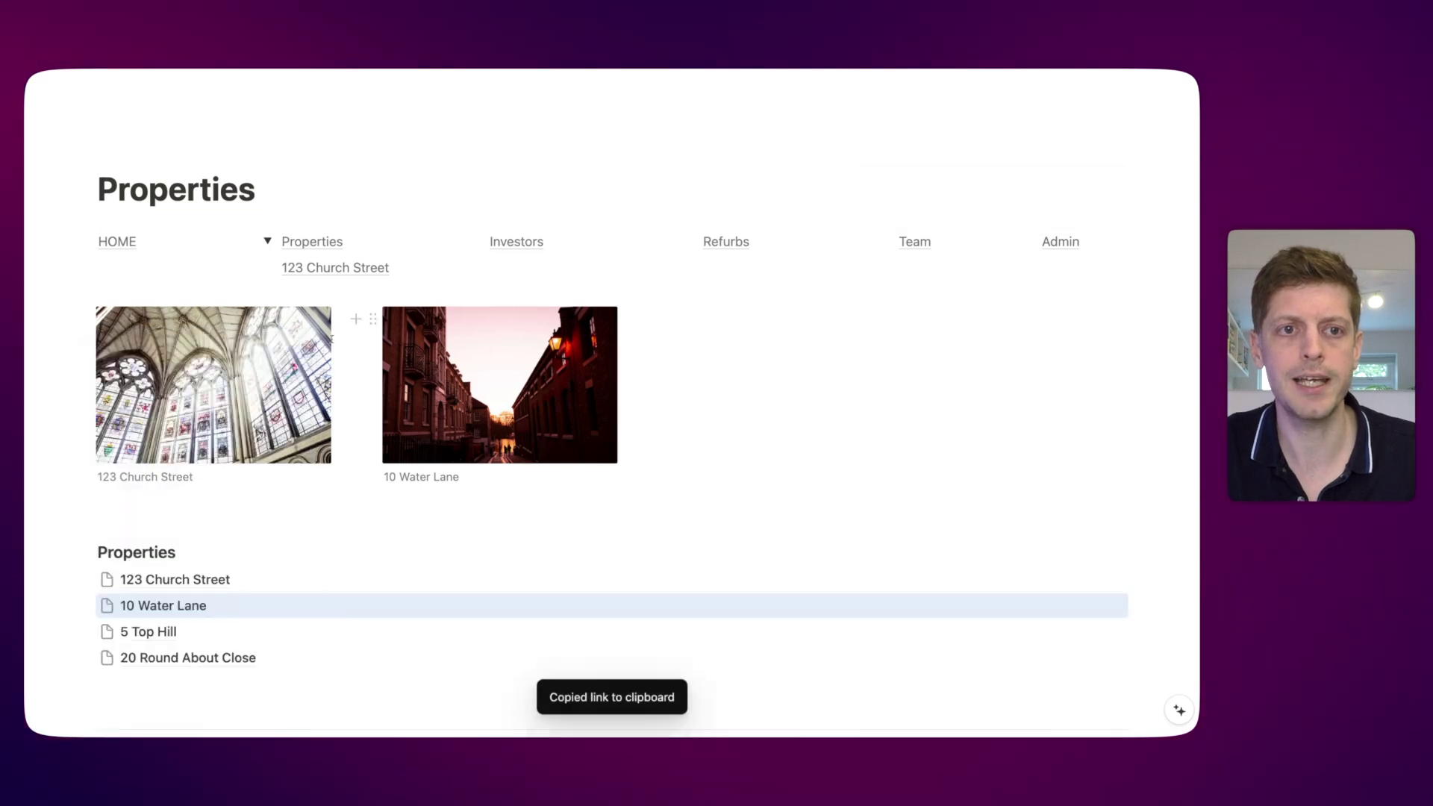
left_click(411, 266)
key("Return")
type("1")
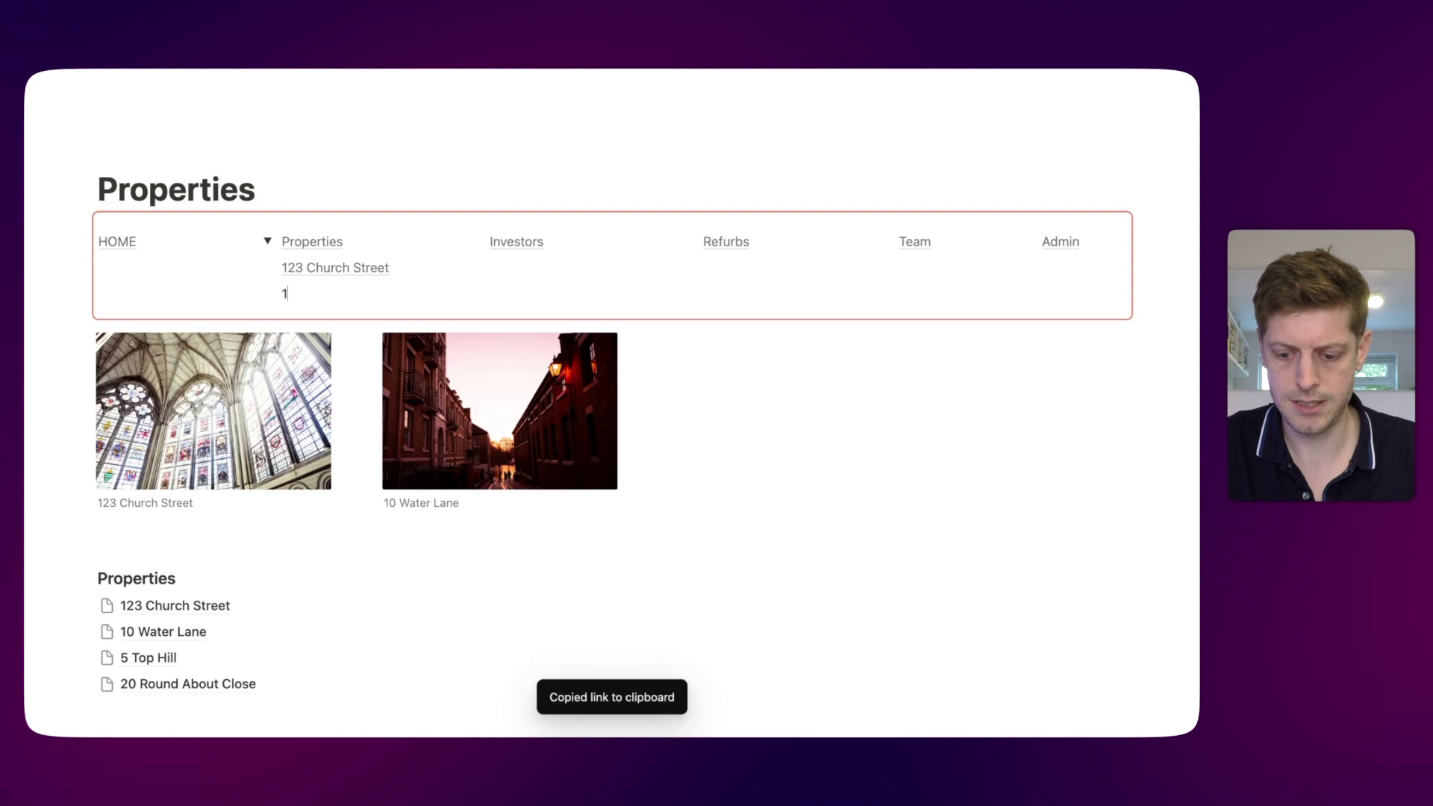
type("0 Water lane")
key("super+shift+Left")
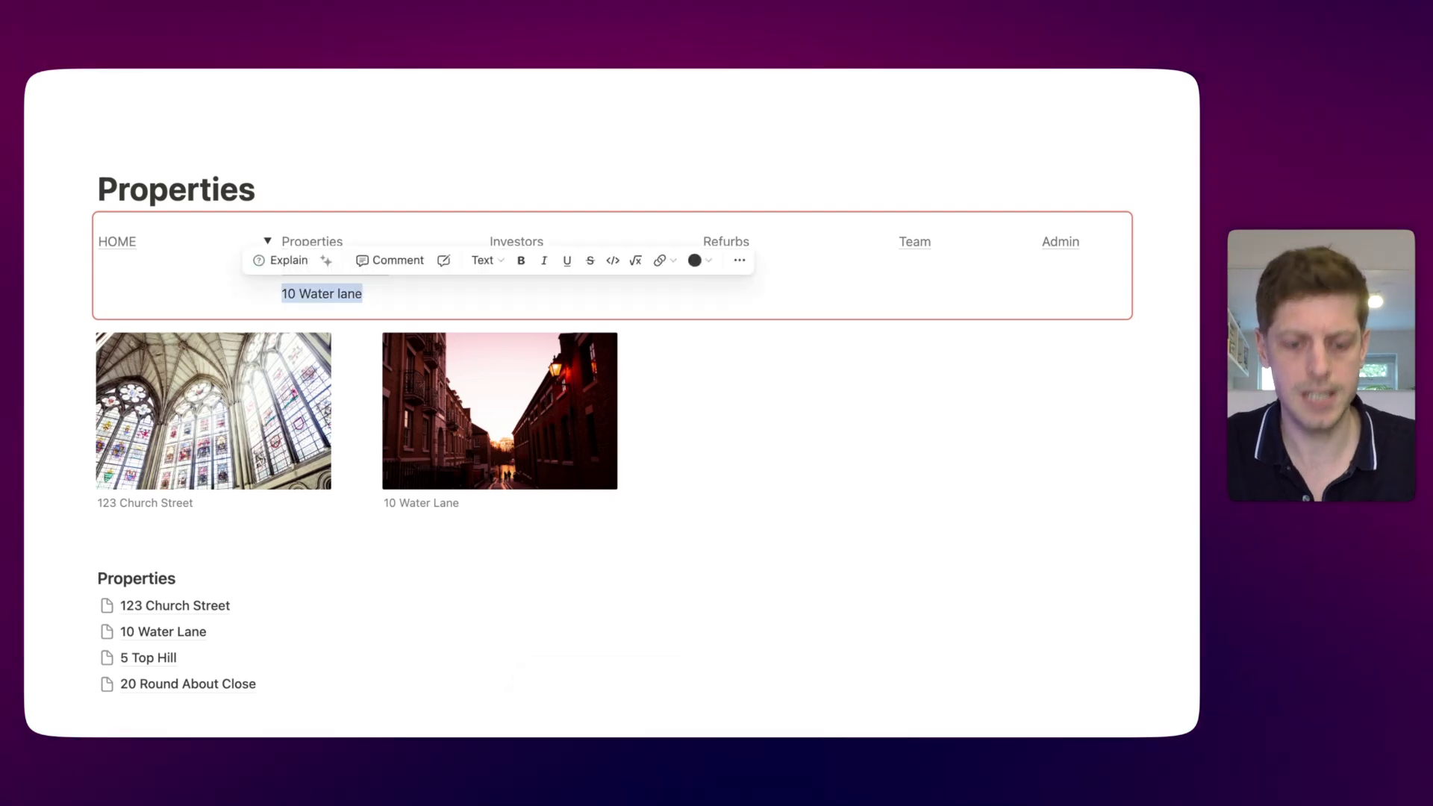
key("super+v")
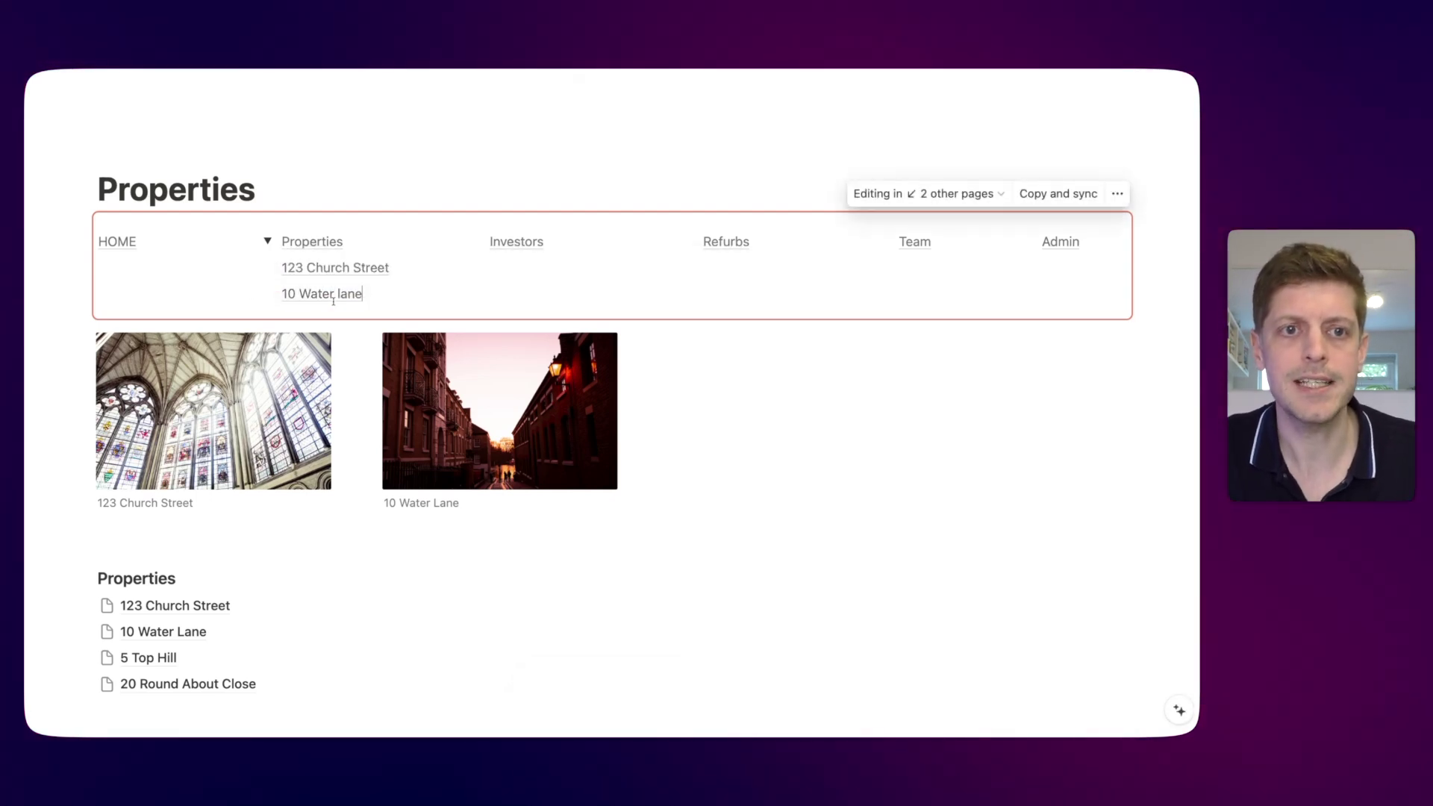
left_click(264, 242)
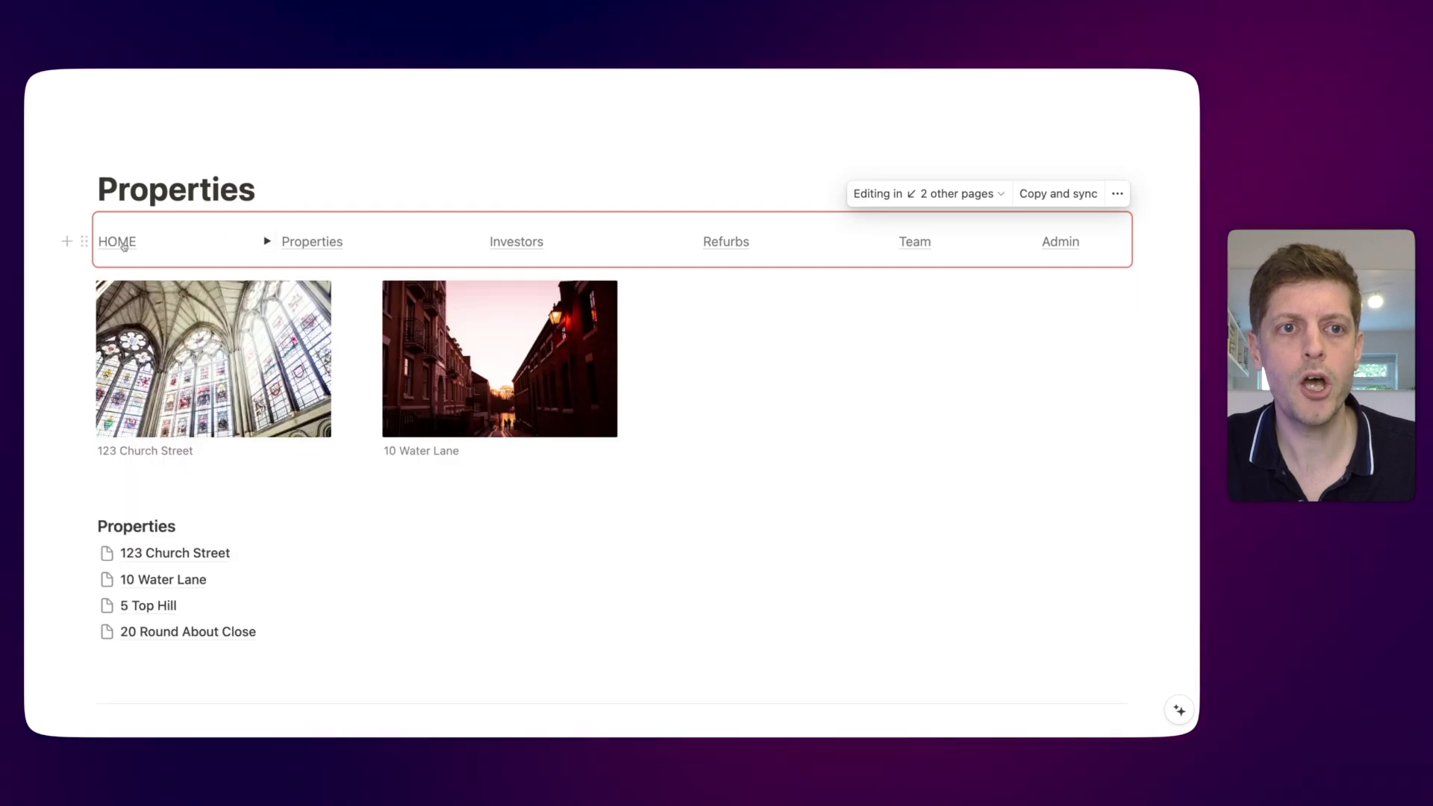
left_click(123, 246)
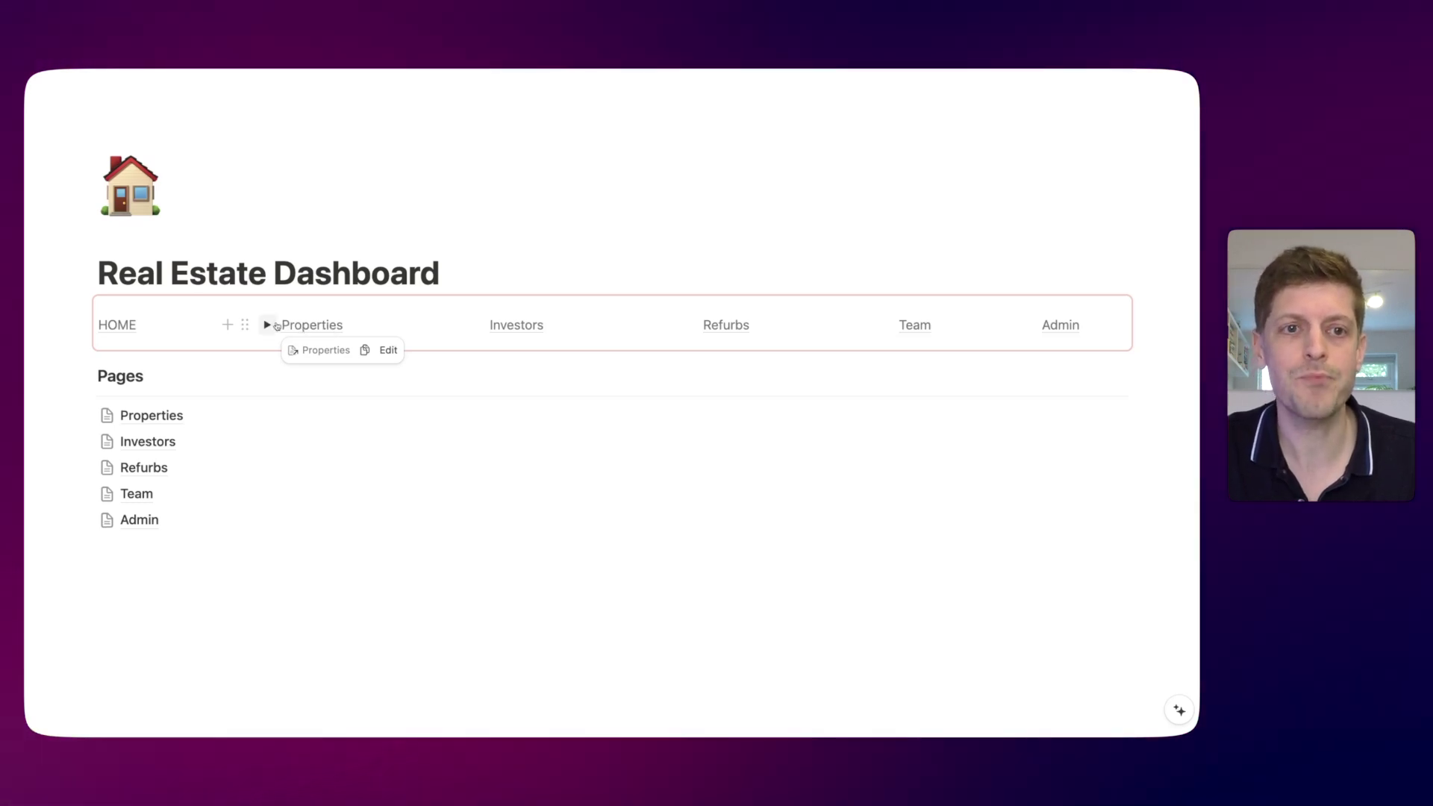
left_click(266, 326)
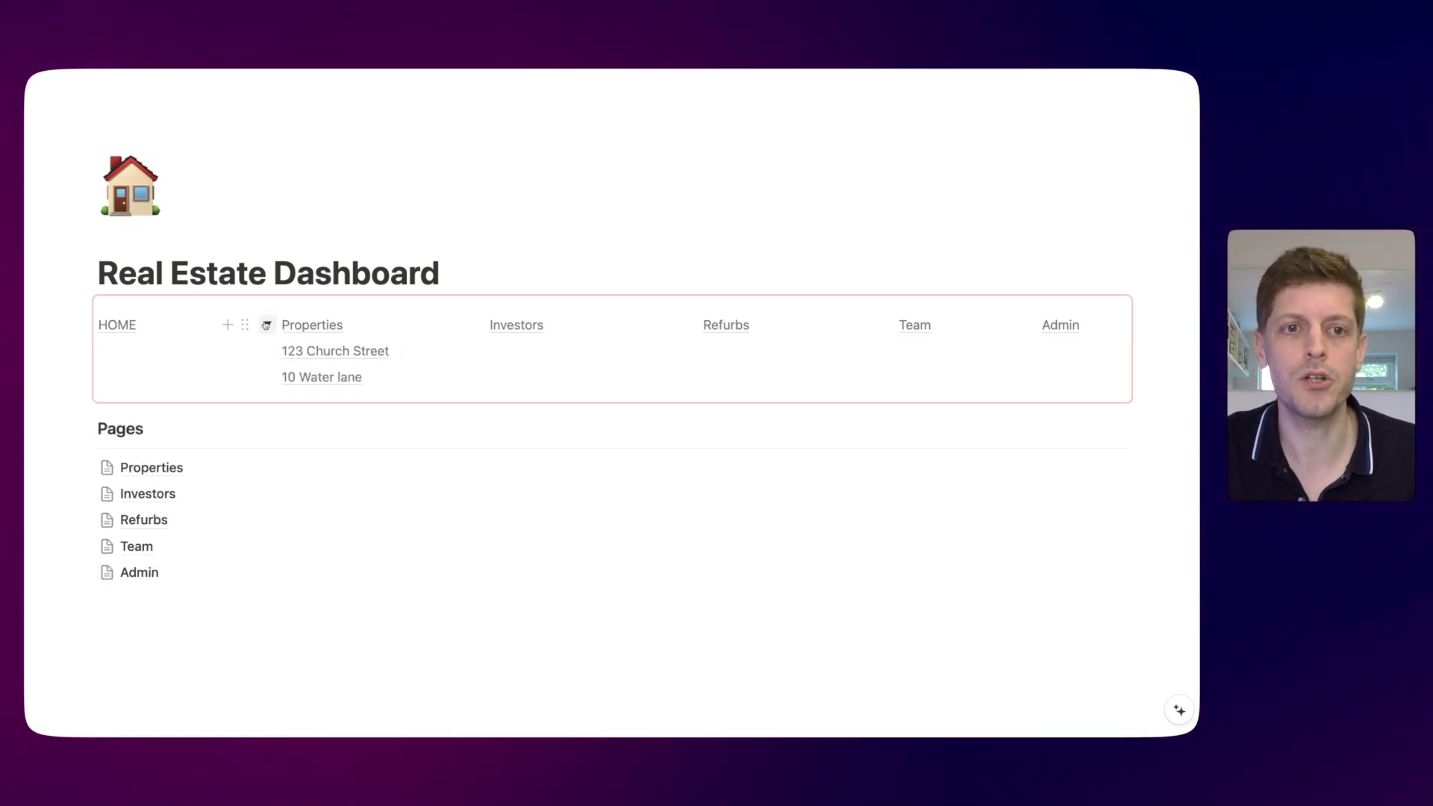
left_click(324, 380)
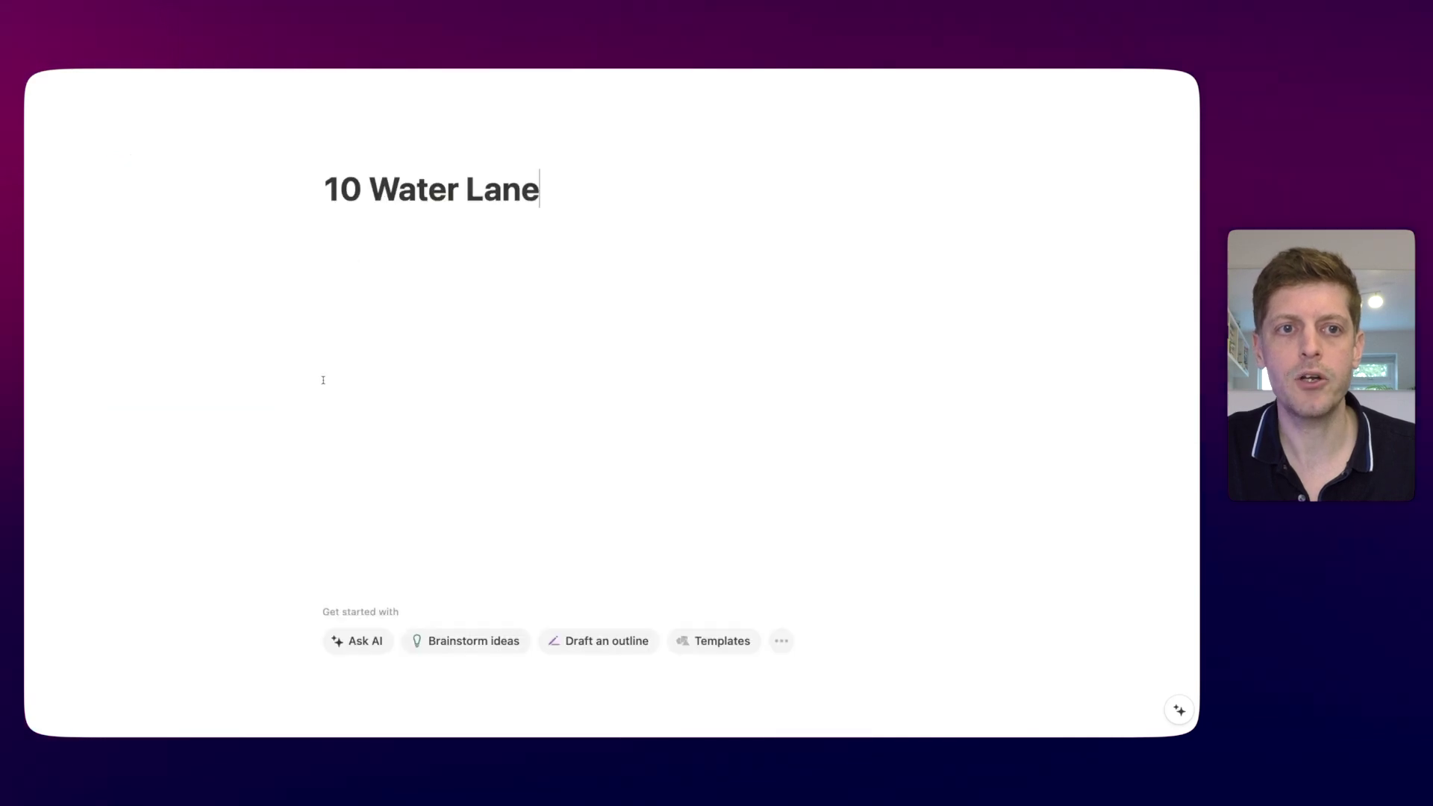
key("super+bracketleft")
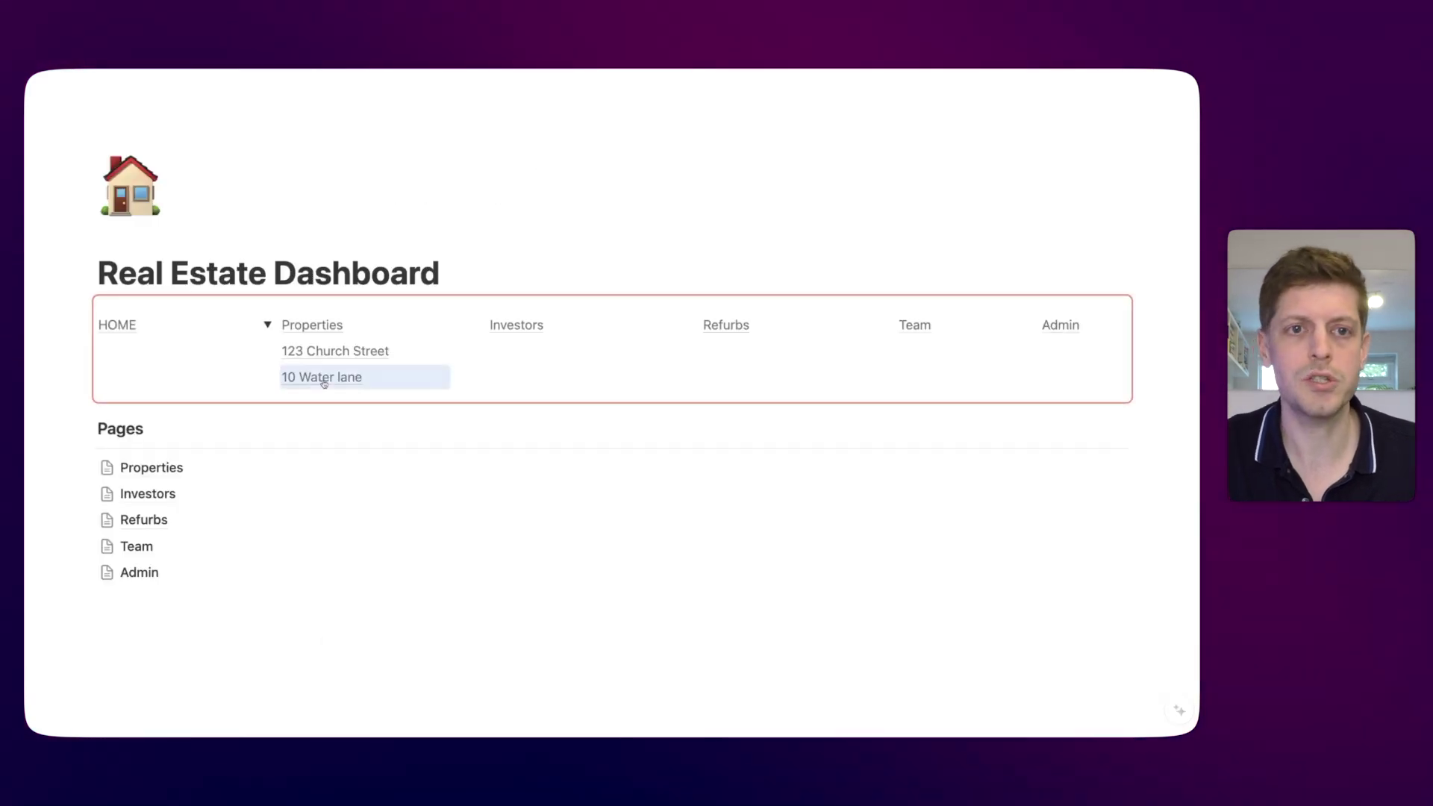
left_click(326, 352)
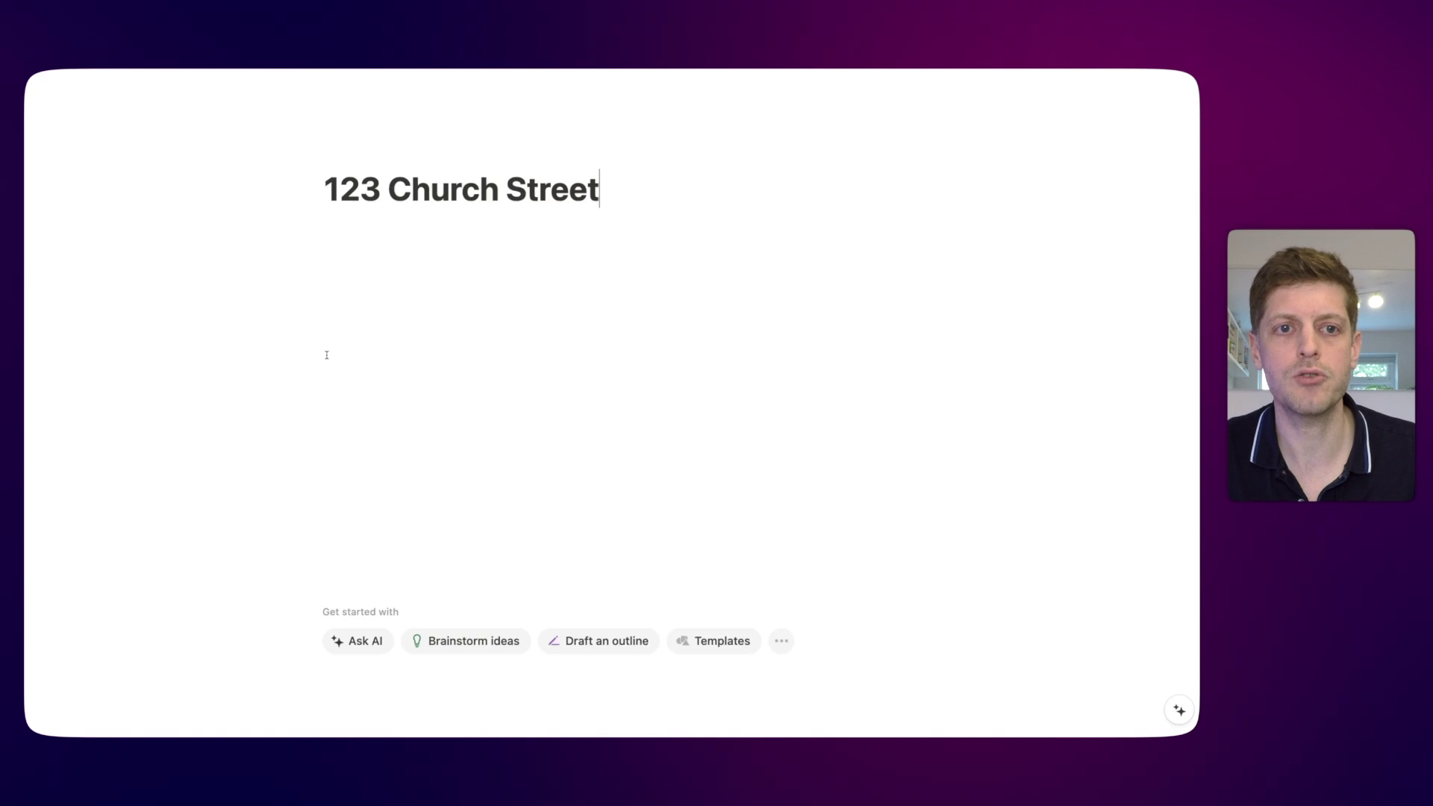
key("super+bracketleft")
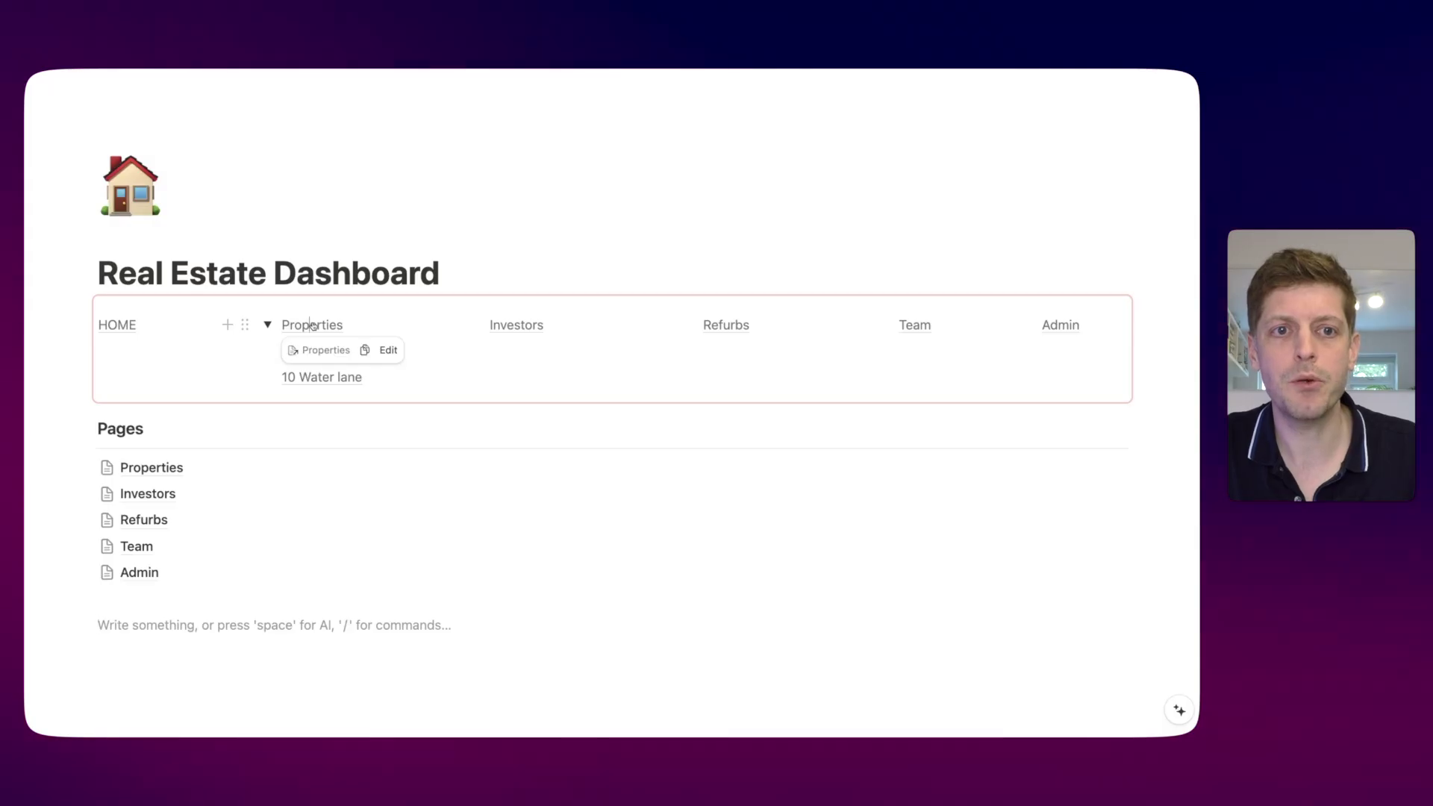
Copy a link to the Properties list block, then go HOME and reopen Properties from the nav
left_click(313, 327)
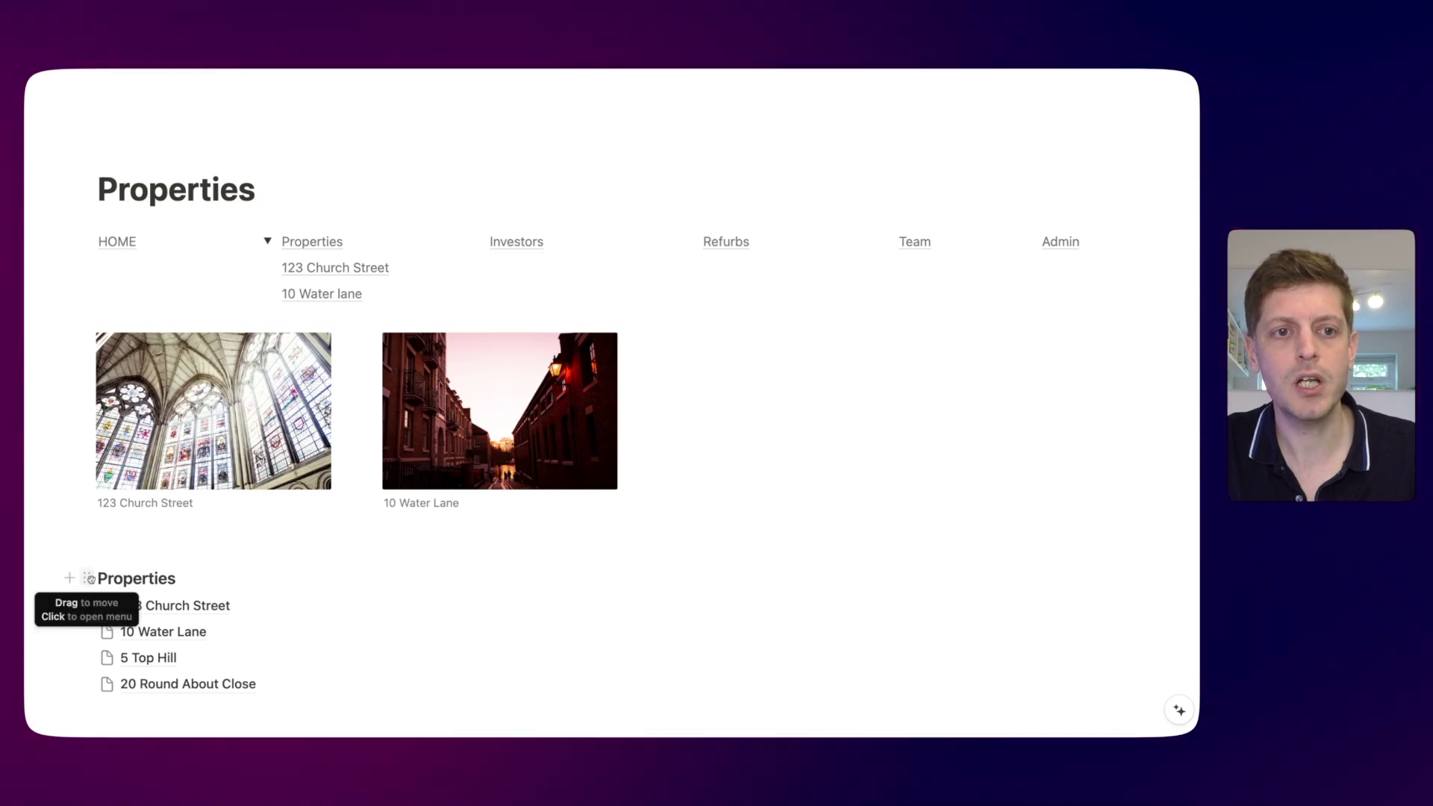
left_click(88, 578)
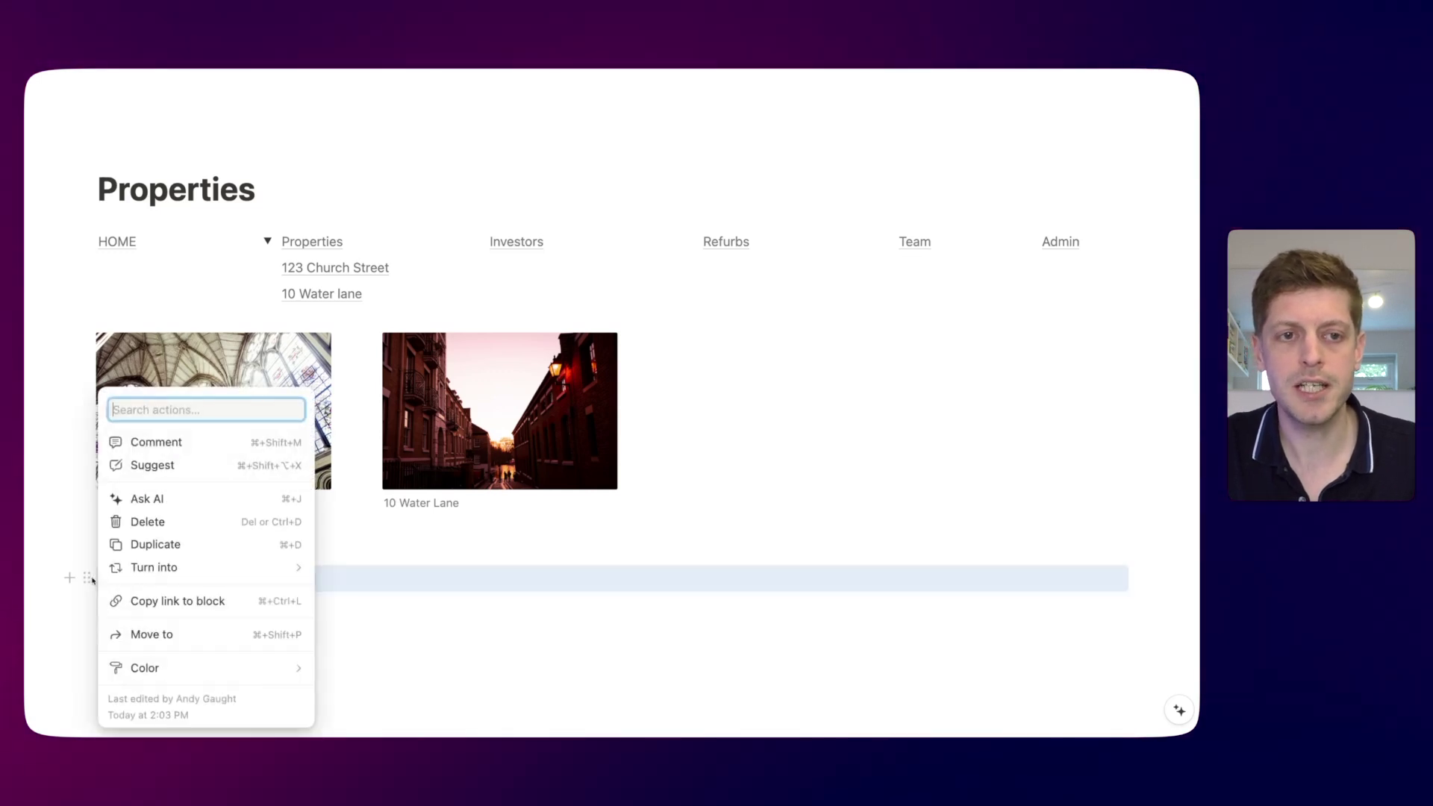
left_click(163, 604)
left_click(349, 240)
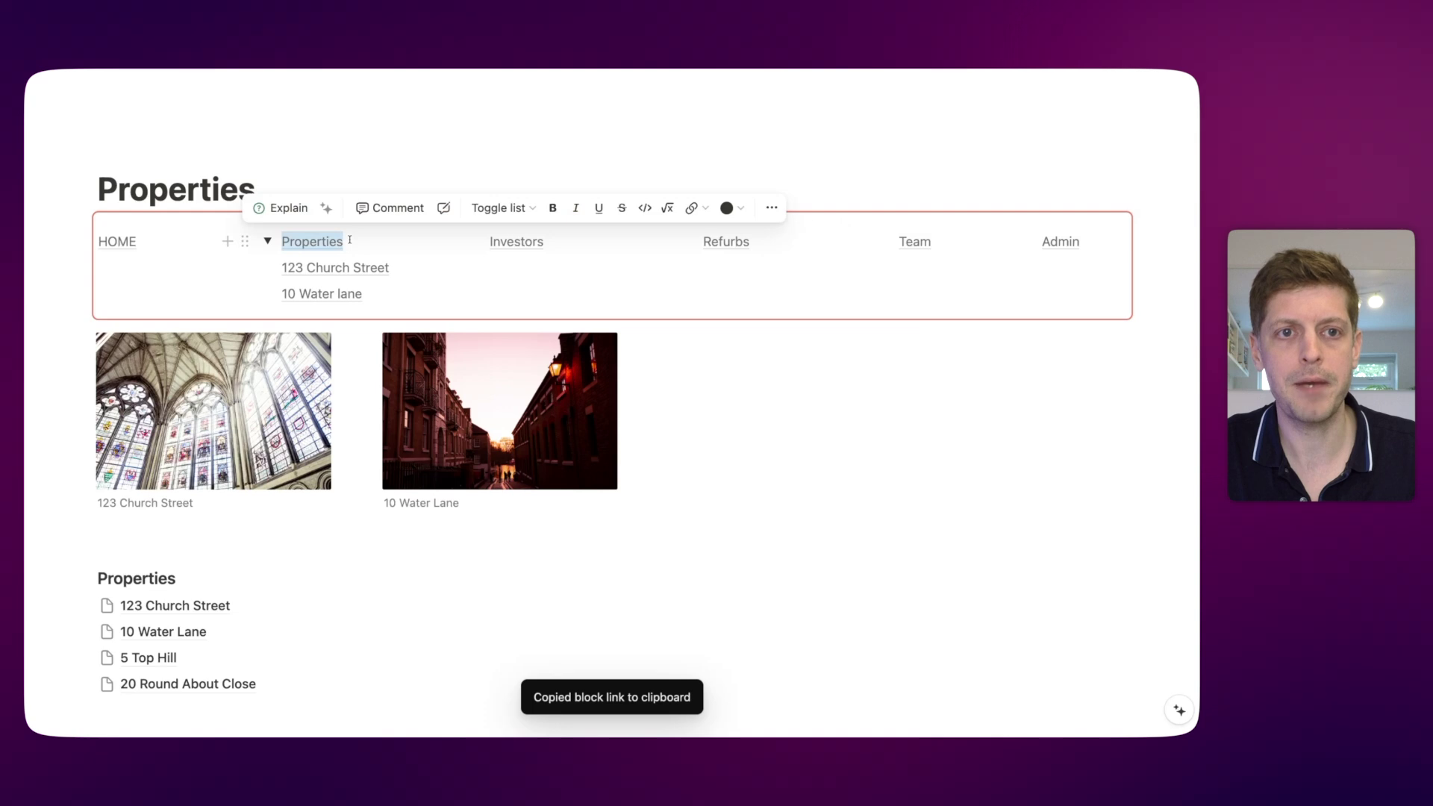
left_click(116, 240)
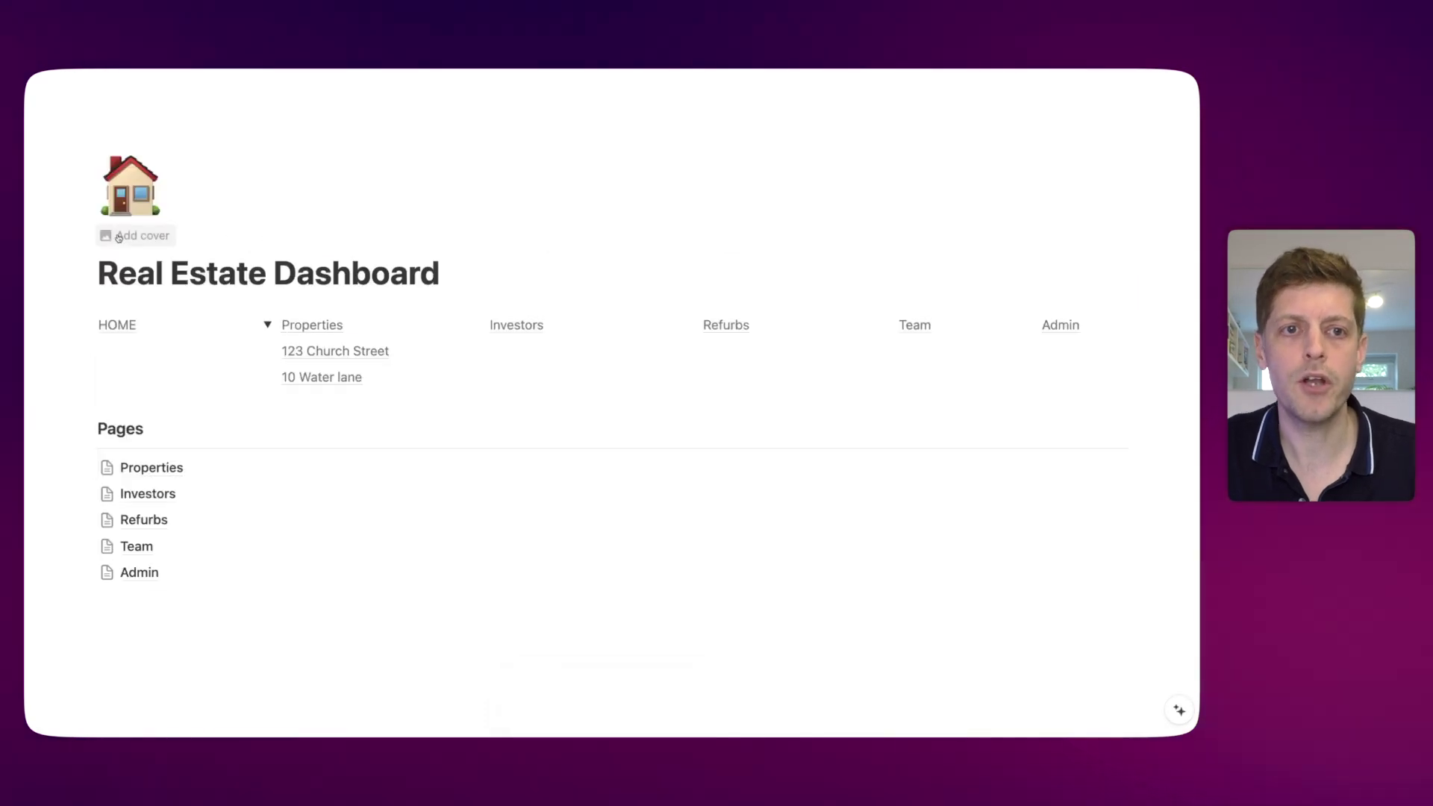
left_click(312, 326)
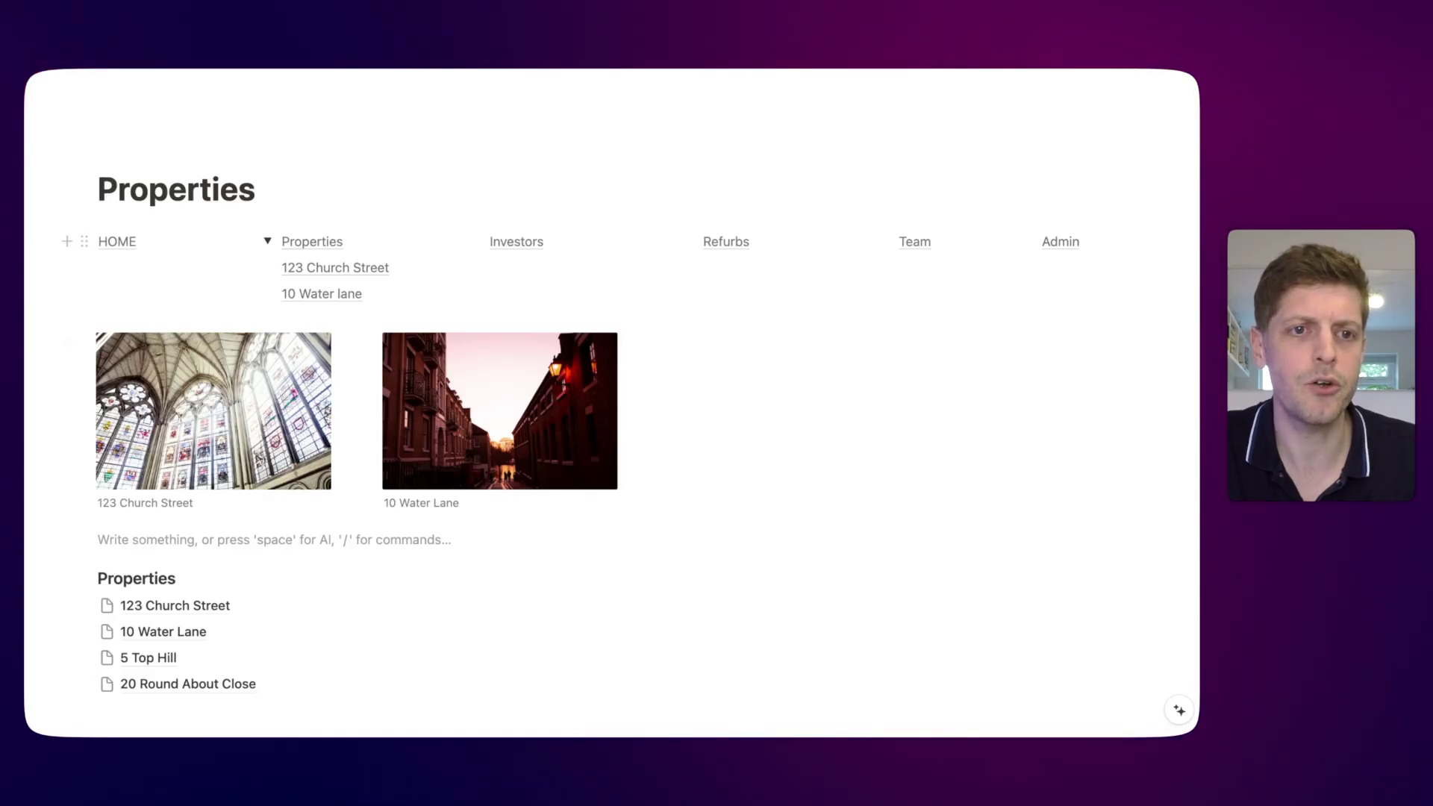
Test the 123 Church Street and 10 Water Lane image links, then add an empty third column beside them
left_click(266, 410)
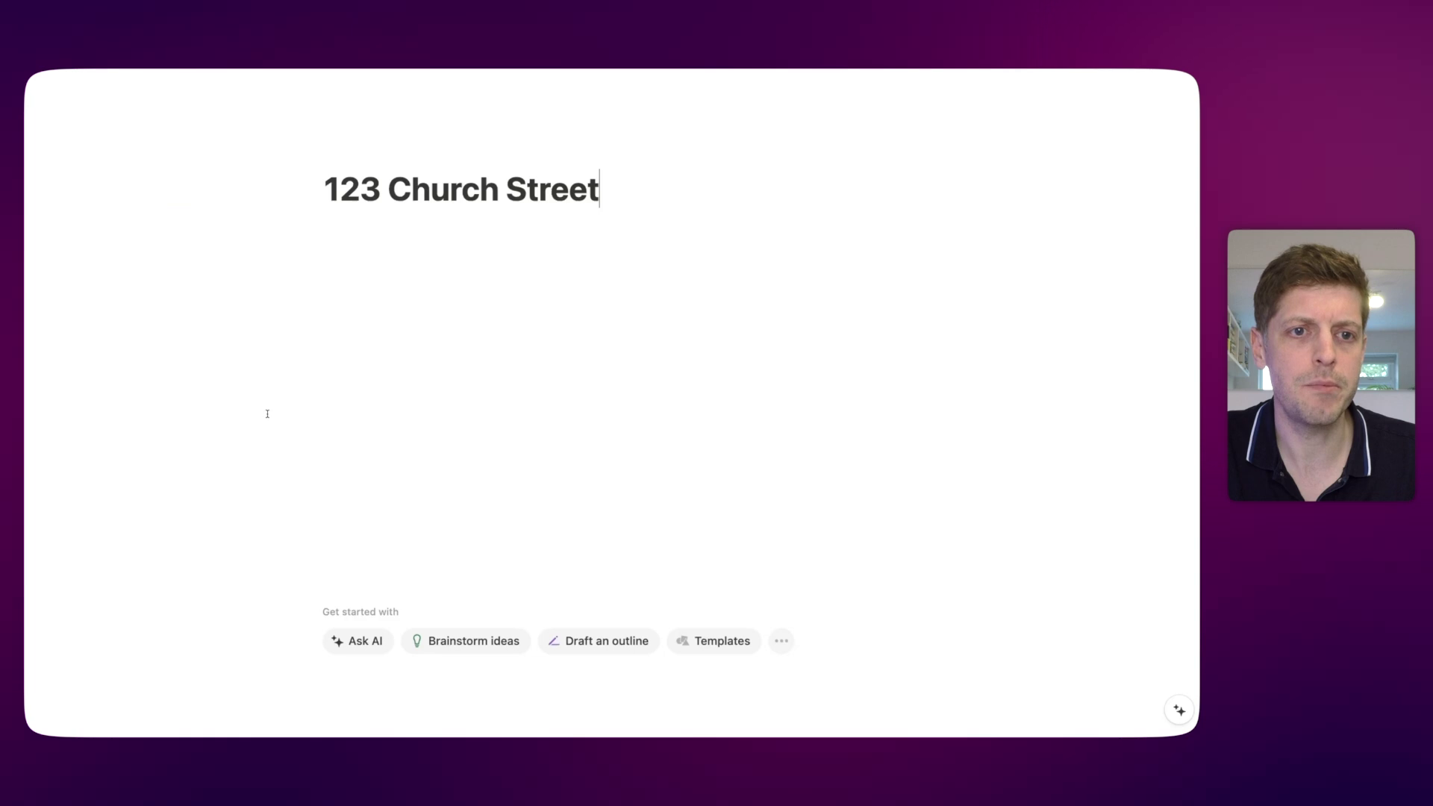
key("super+bracketleft")
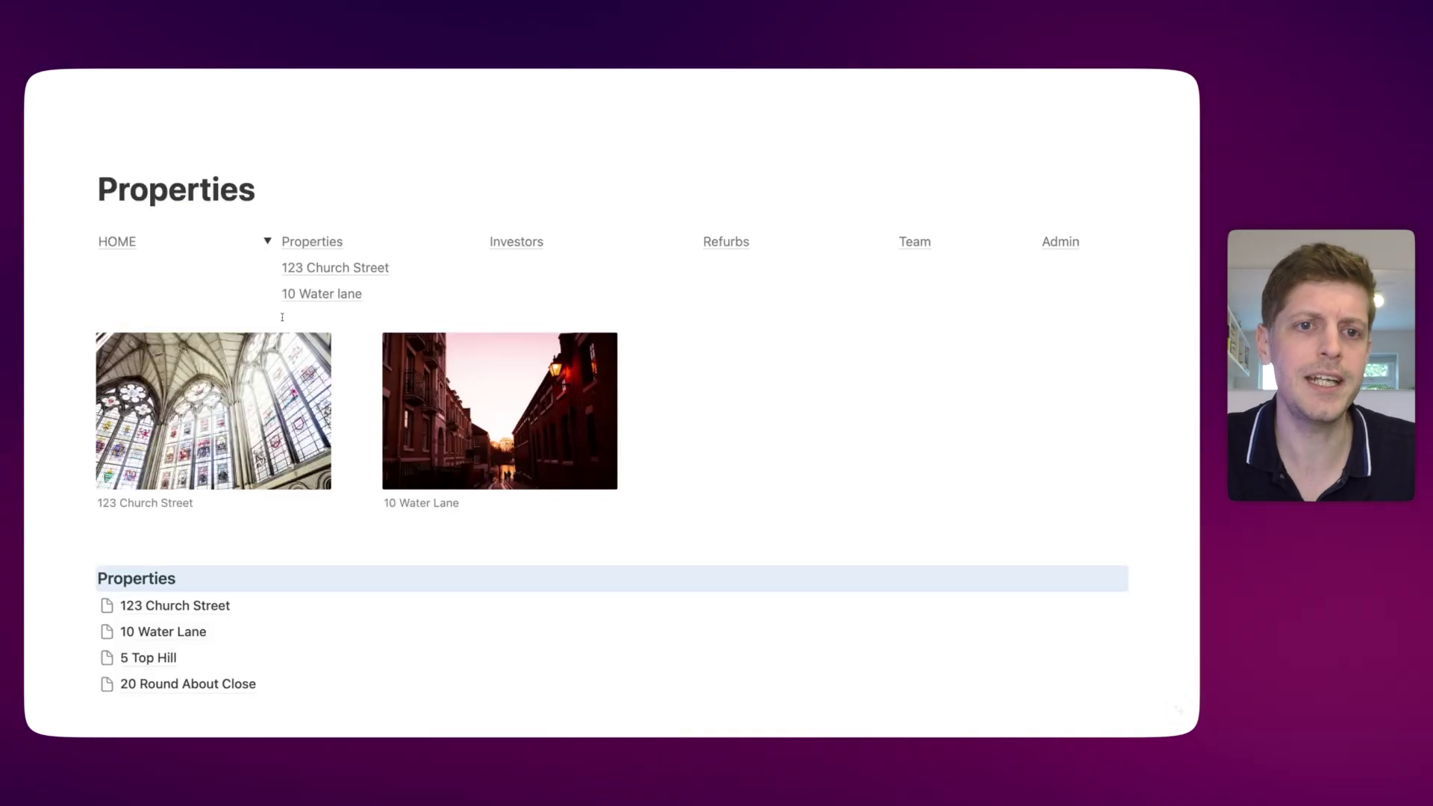
left_click(491, 403)
key("super+bracketleft")
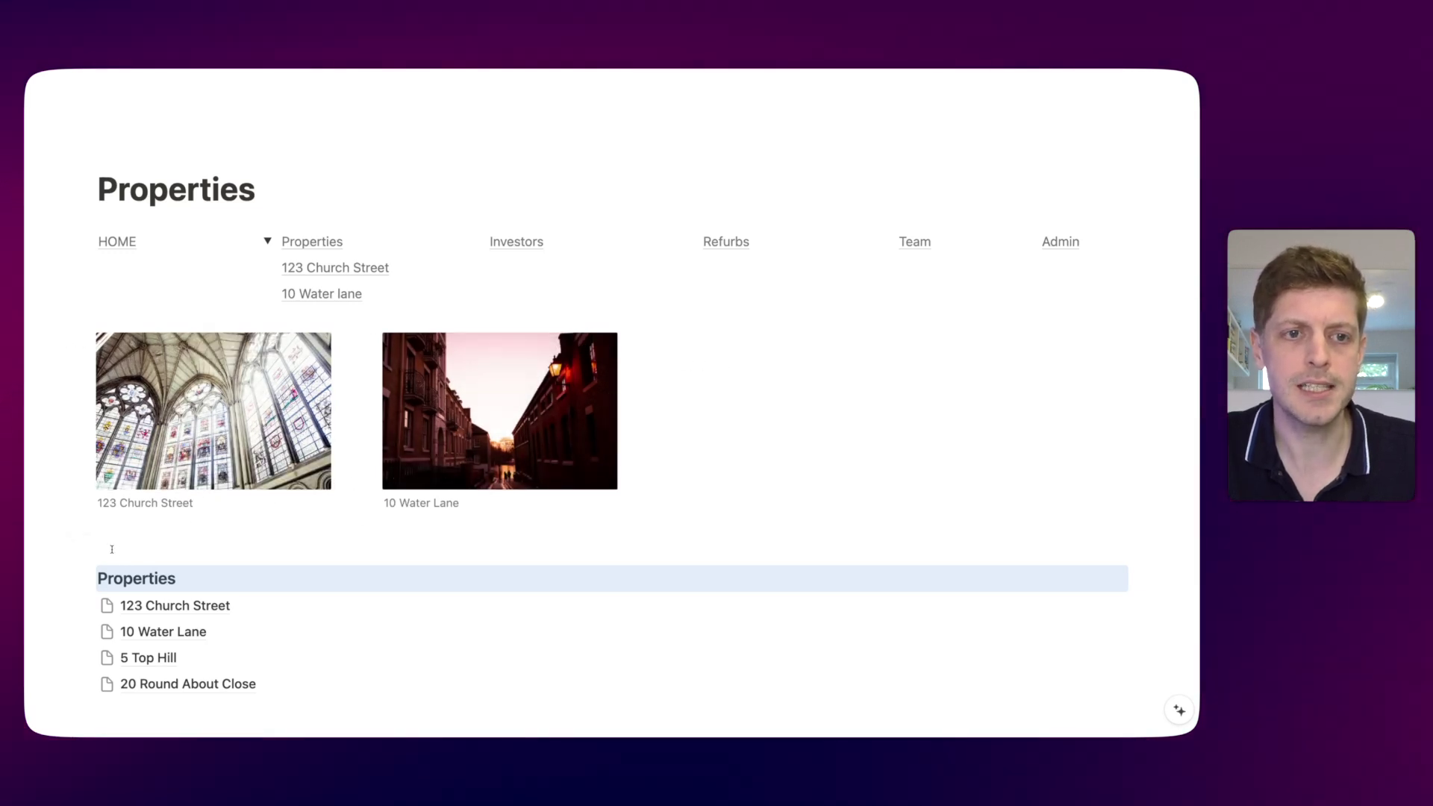
left_click_drag(86, 539, 1120, 394)
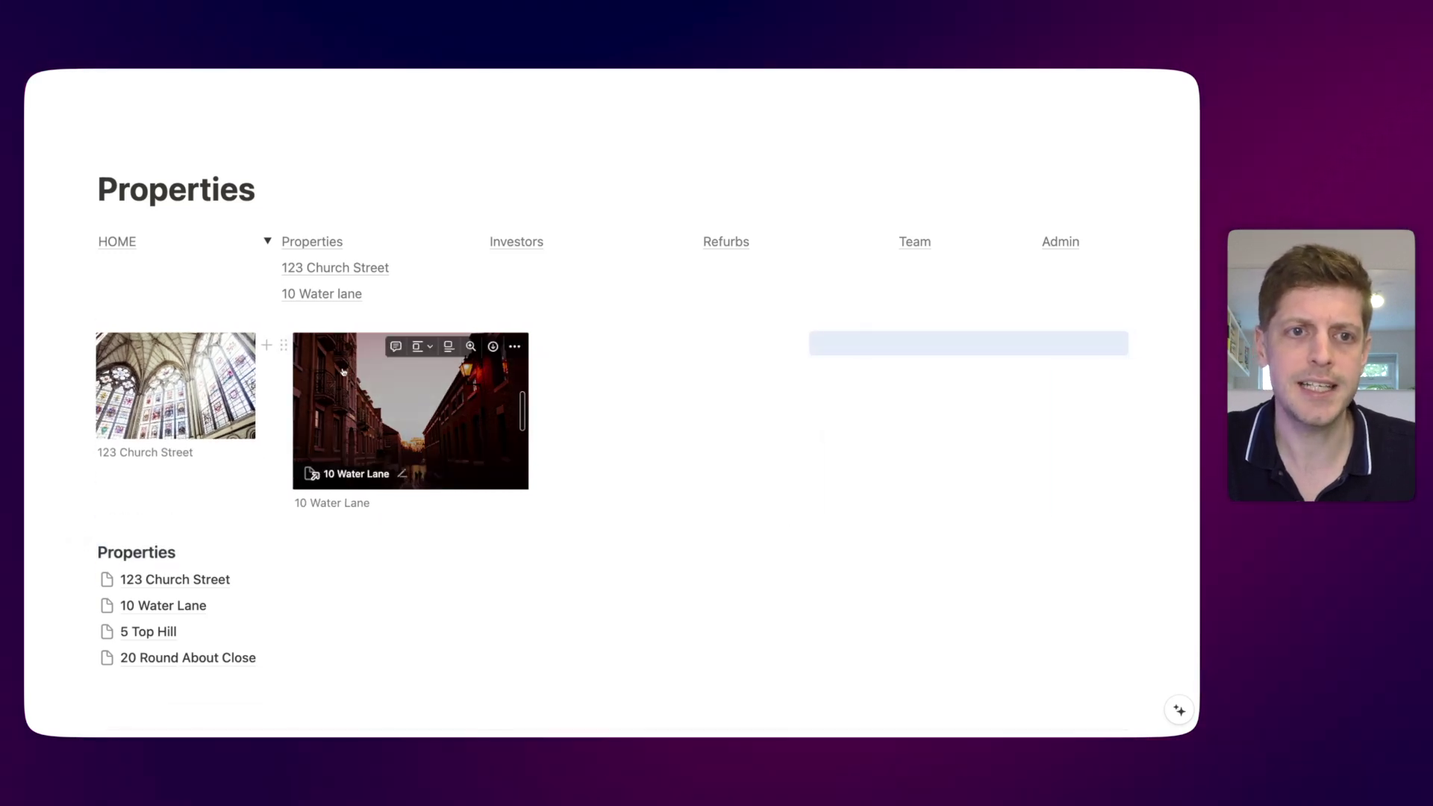
left_click_drag(257, 327, 350, 328)
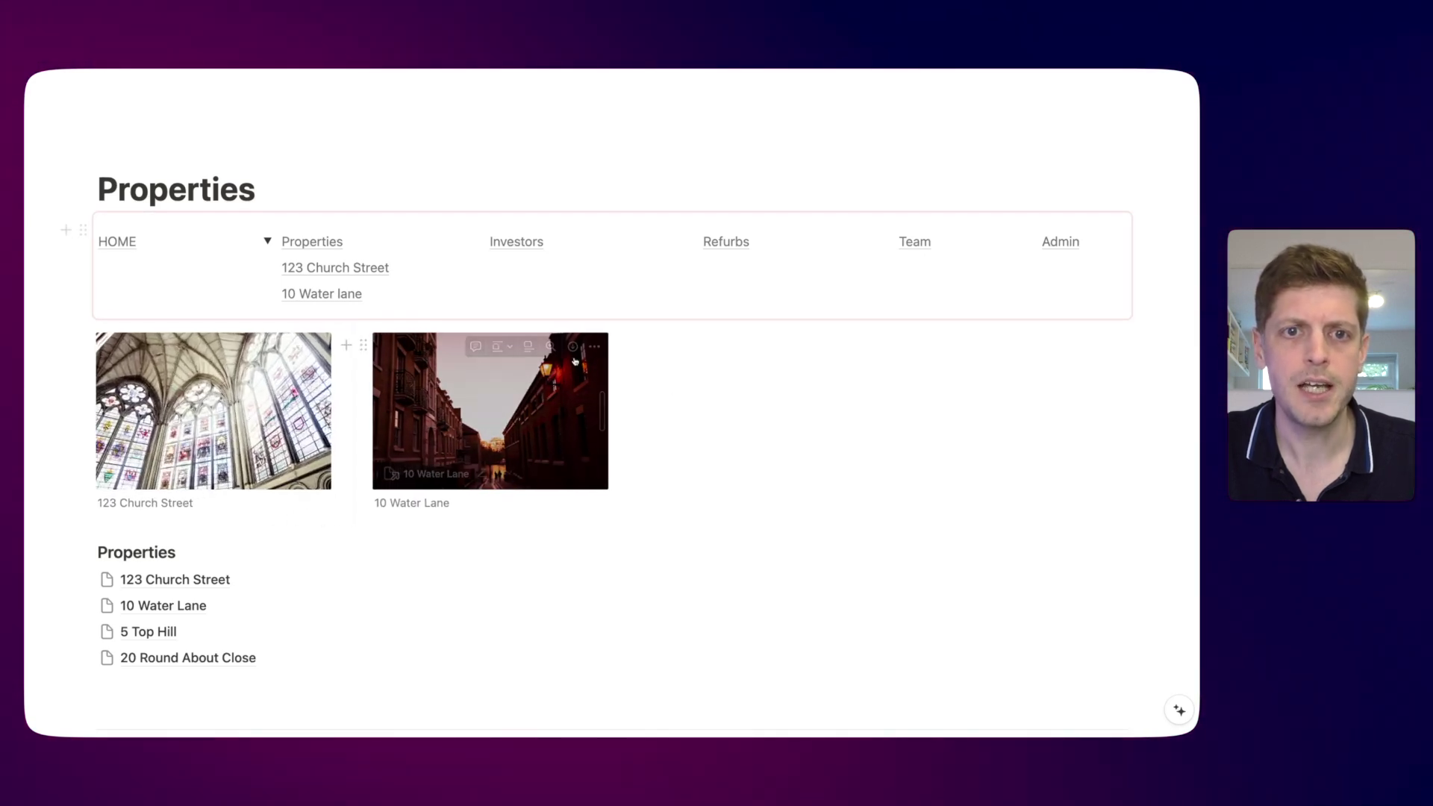
Insert an image block into the empty third column with /image
left_click(852, 338)
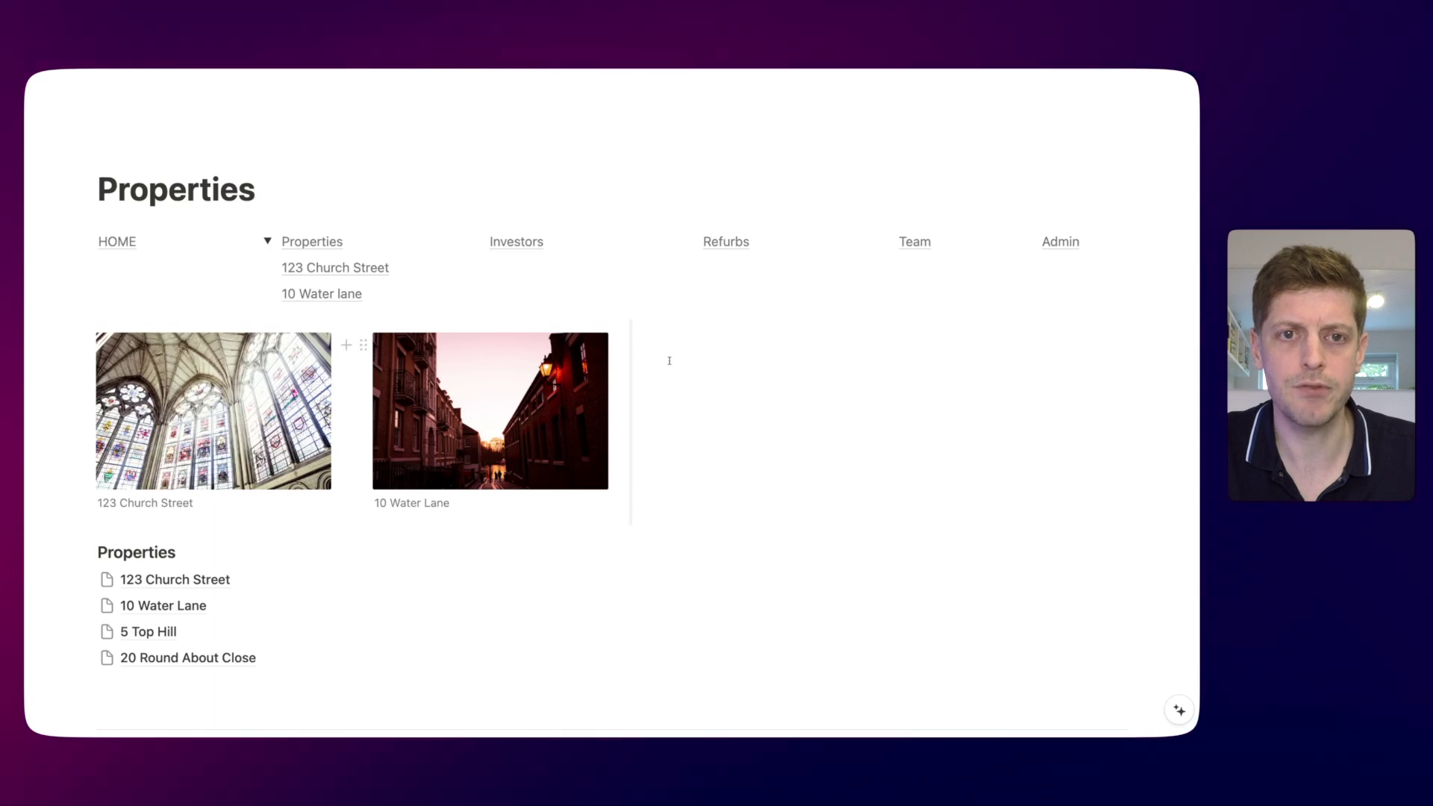
left_click(726, 342)
type("/image")
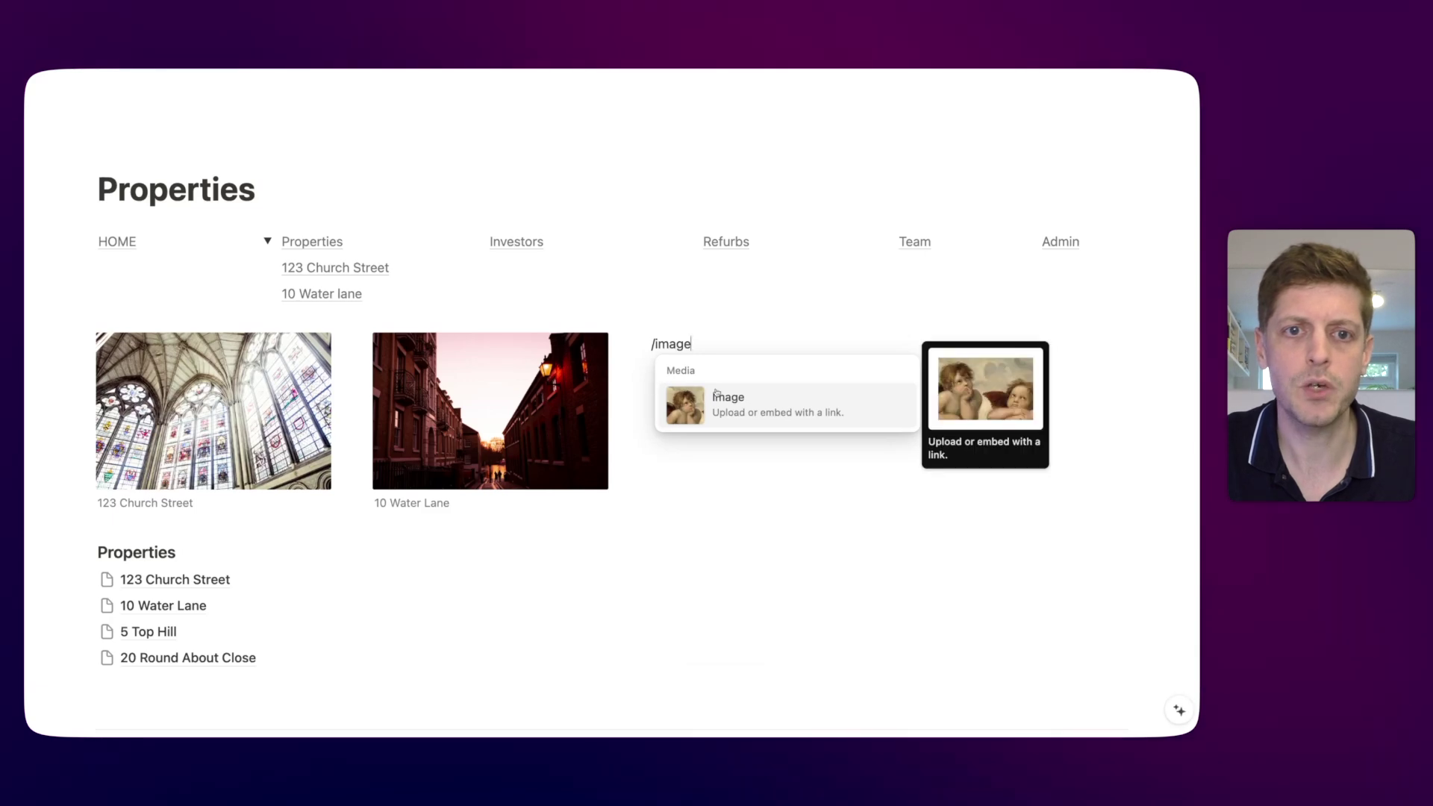
key("Return")
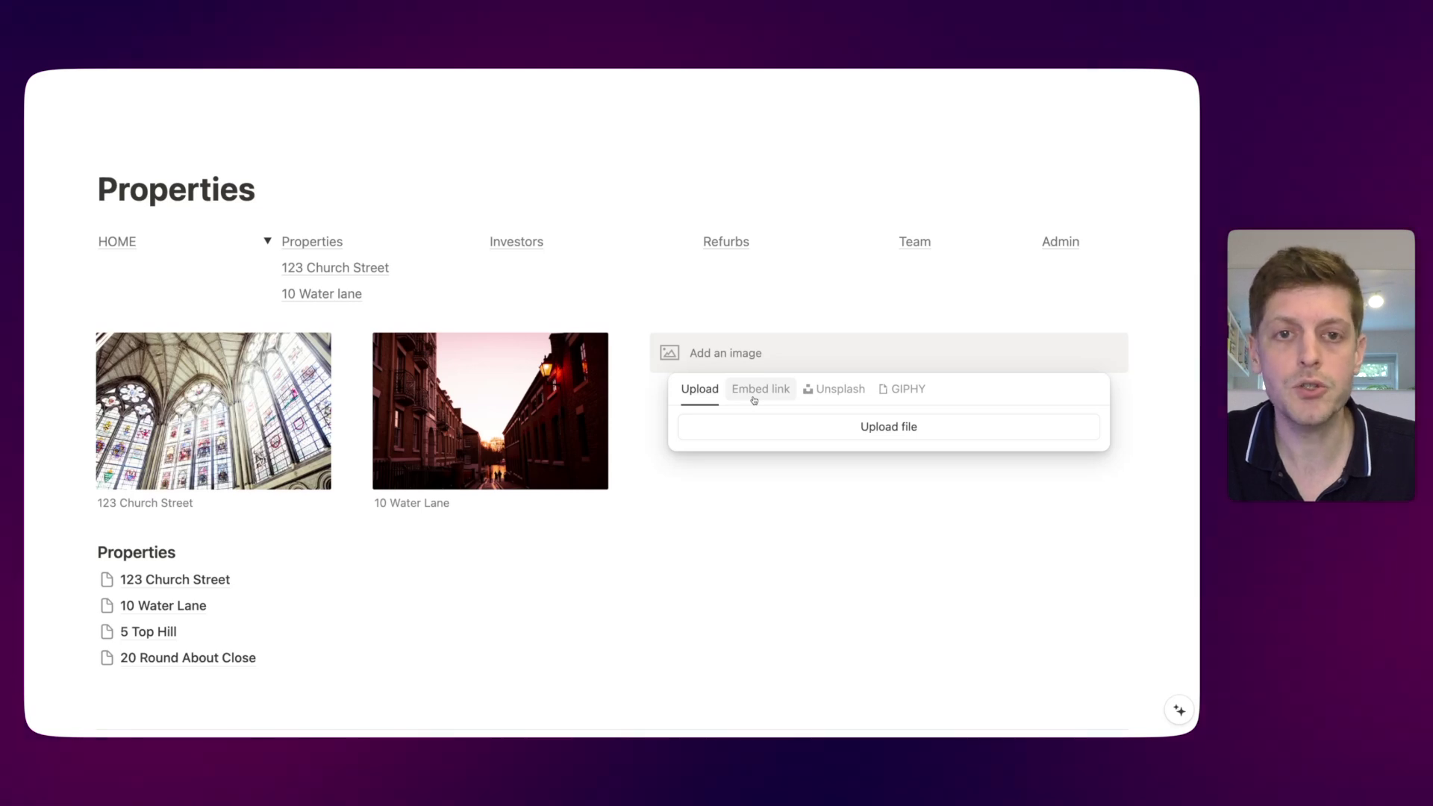
Choose an Unsplash 'house' photo and resize it to match the other property images
left_click(836, 392)
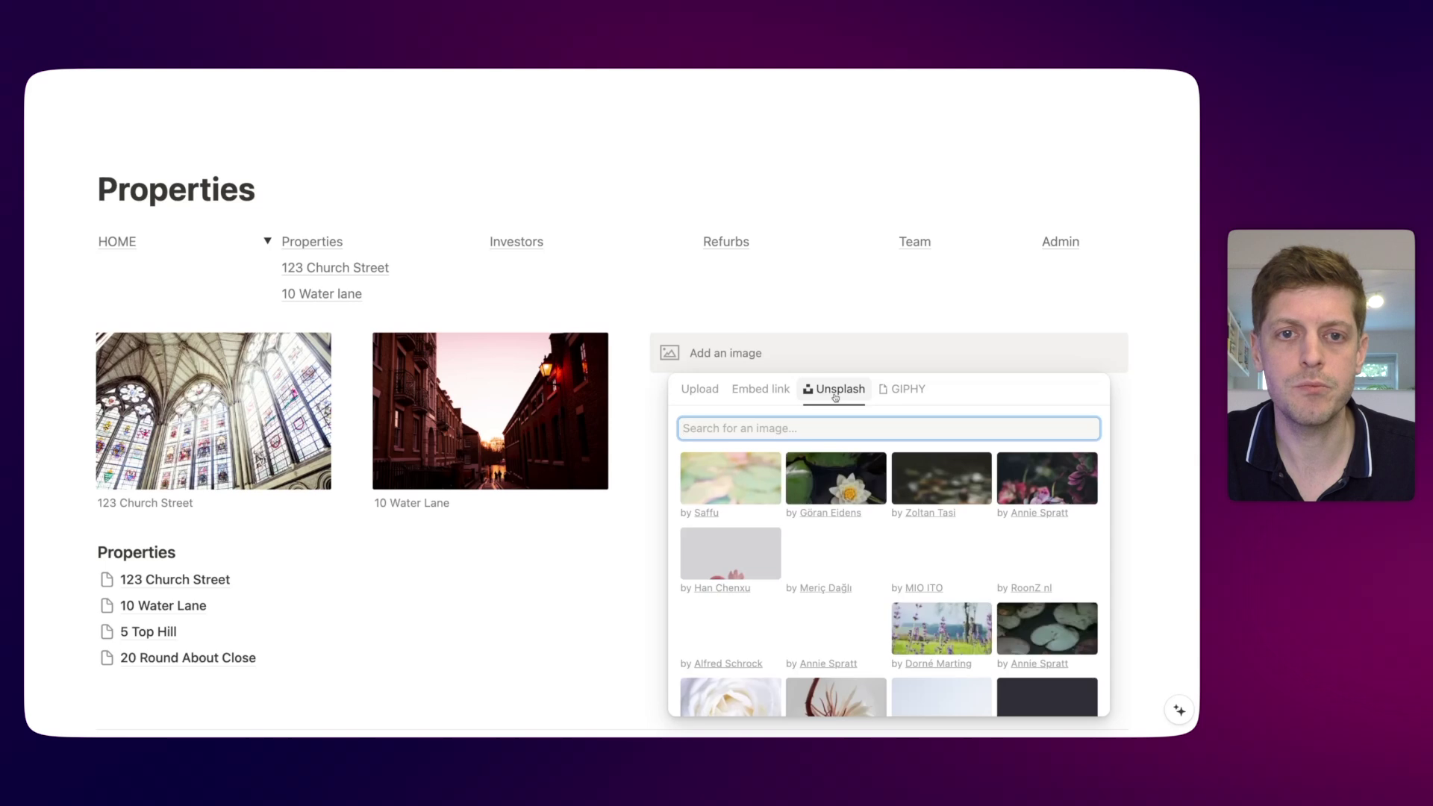
type("house")
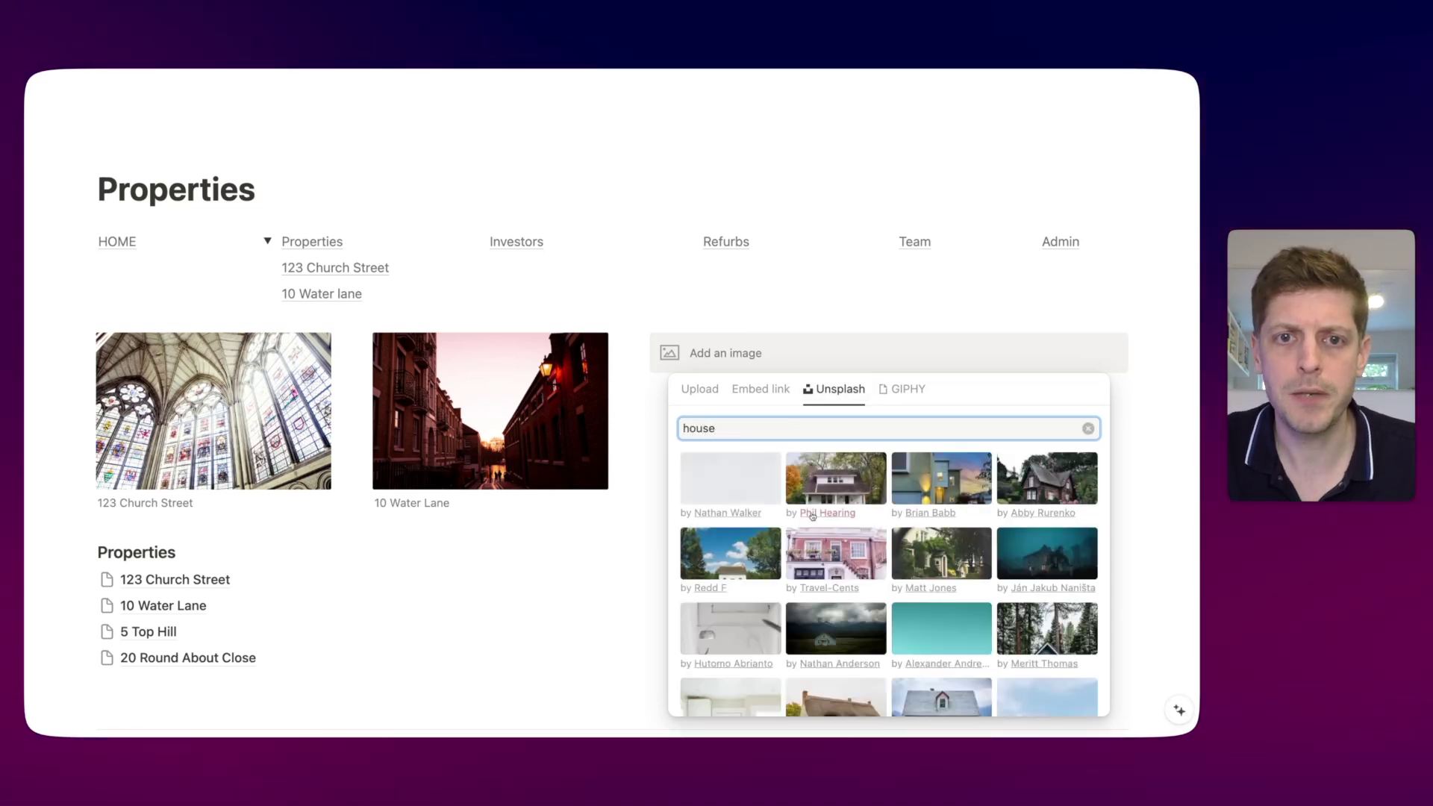
left_click(824, 489)
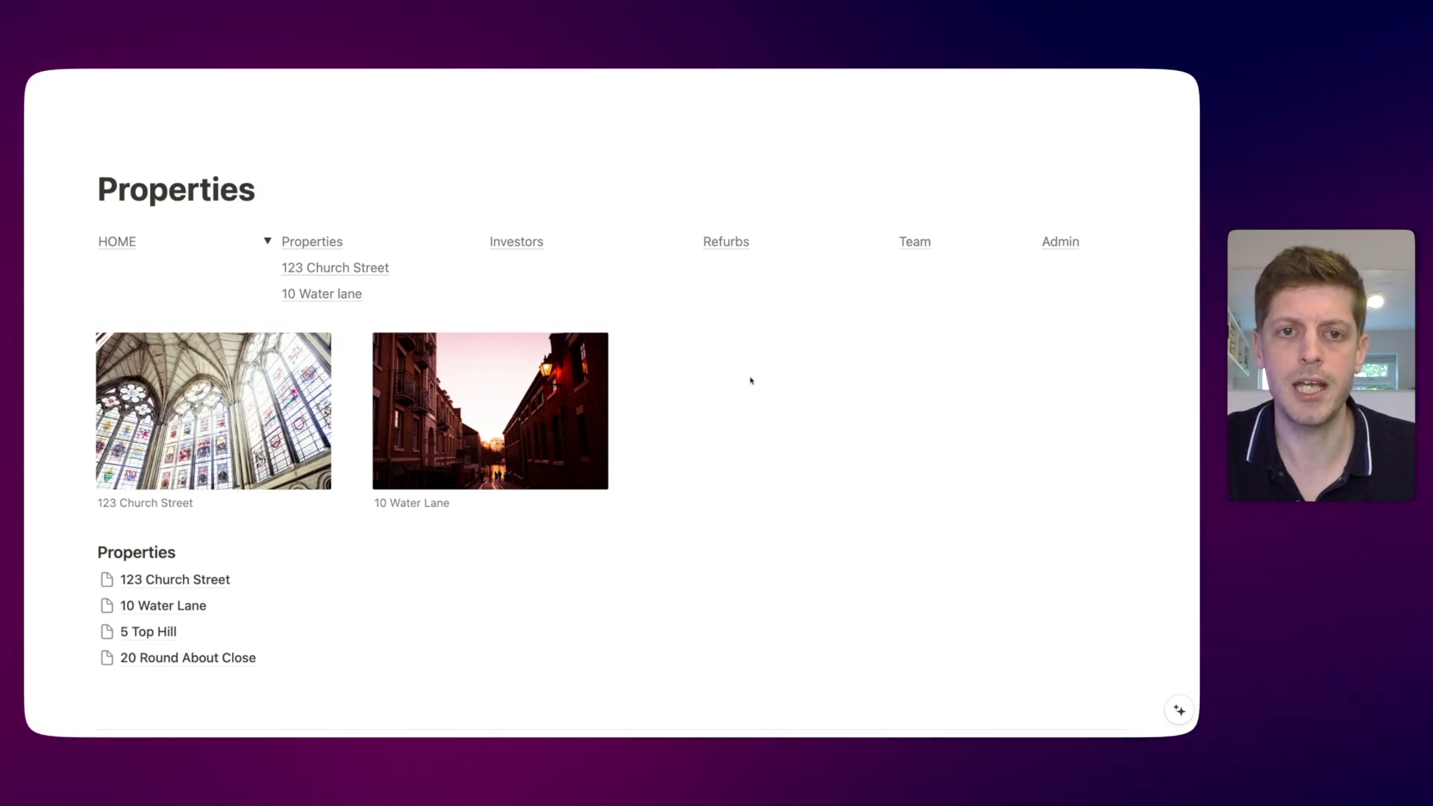
left_click_drag(1125, 482, 887, 411)
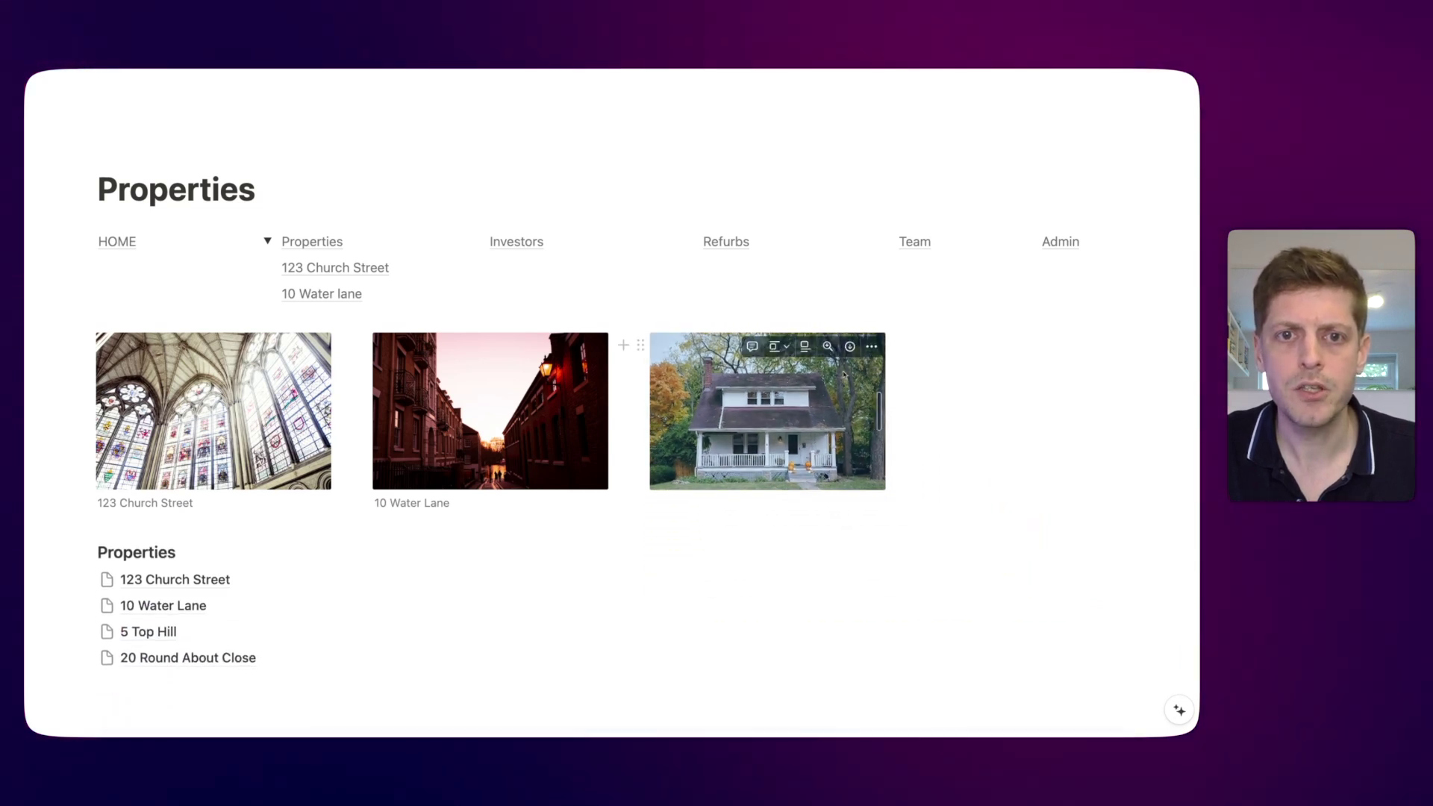
Link the house image to the 5 Top Hill page and confirm it opens from the image
left_click(871, 347)
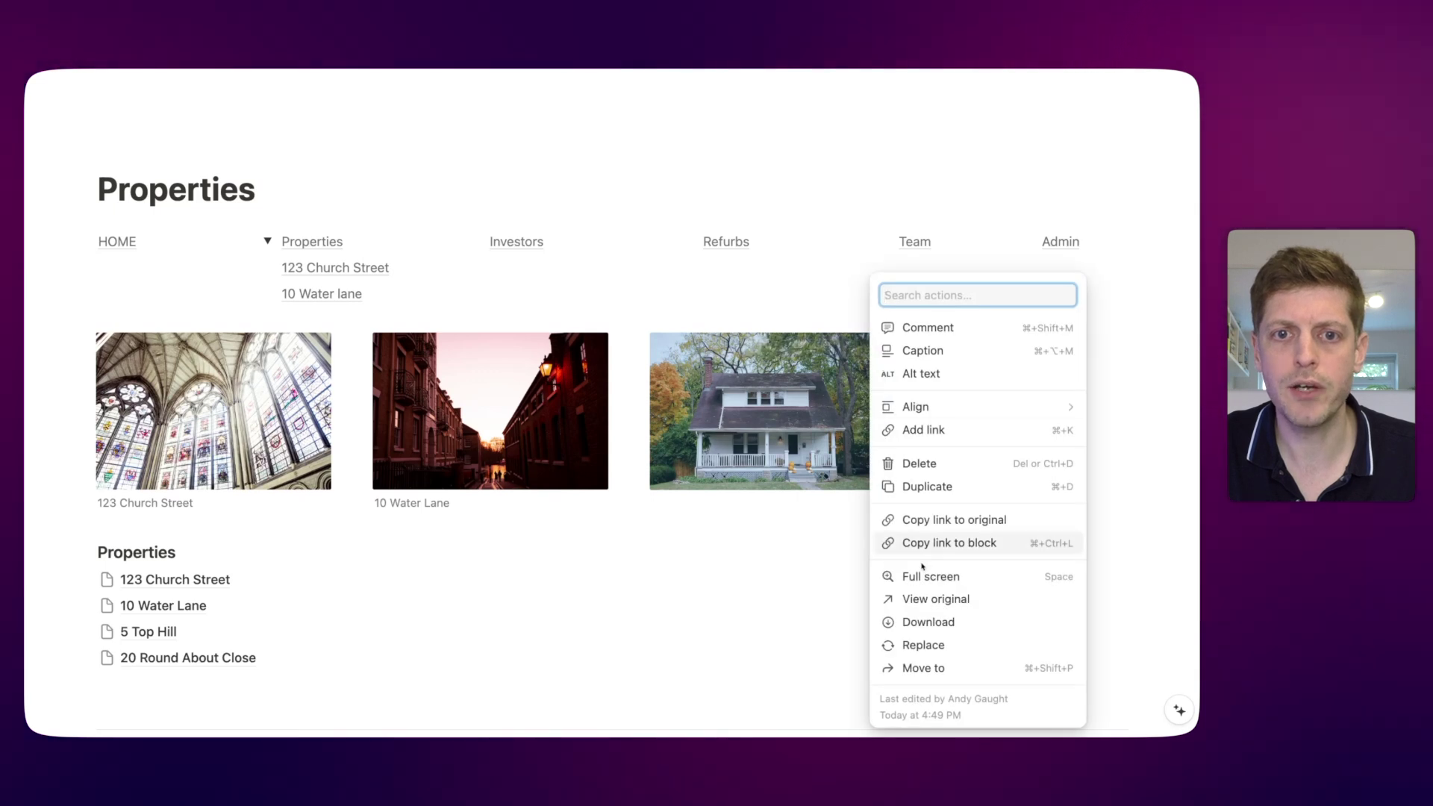
left_click(930, 432)
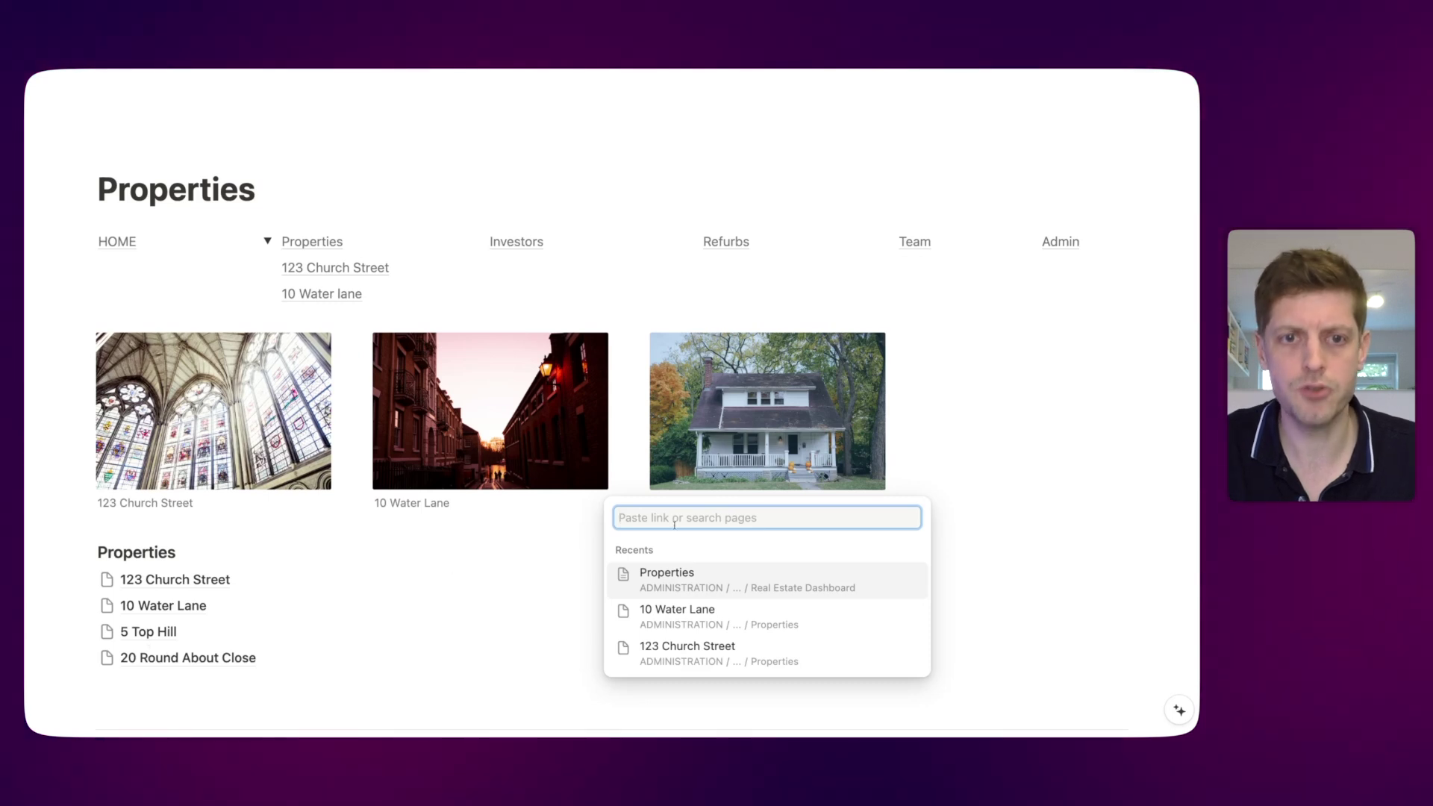
type("top hill")
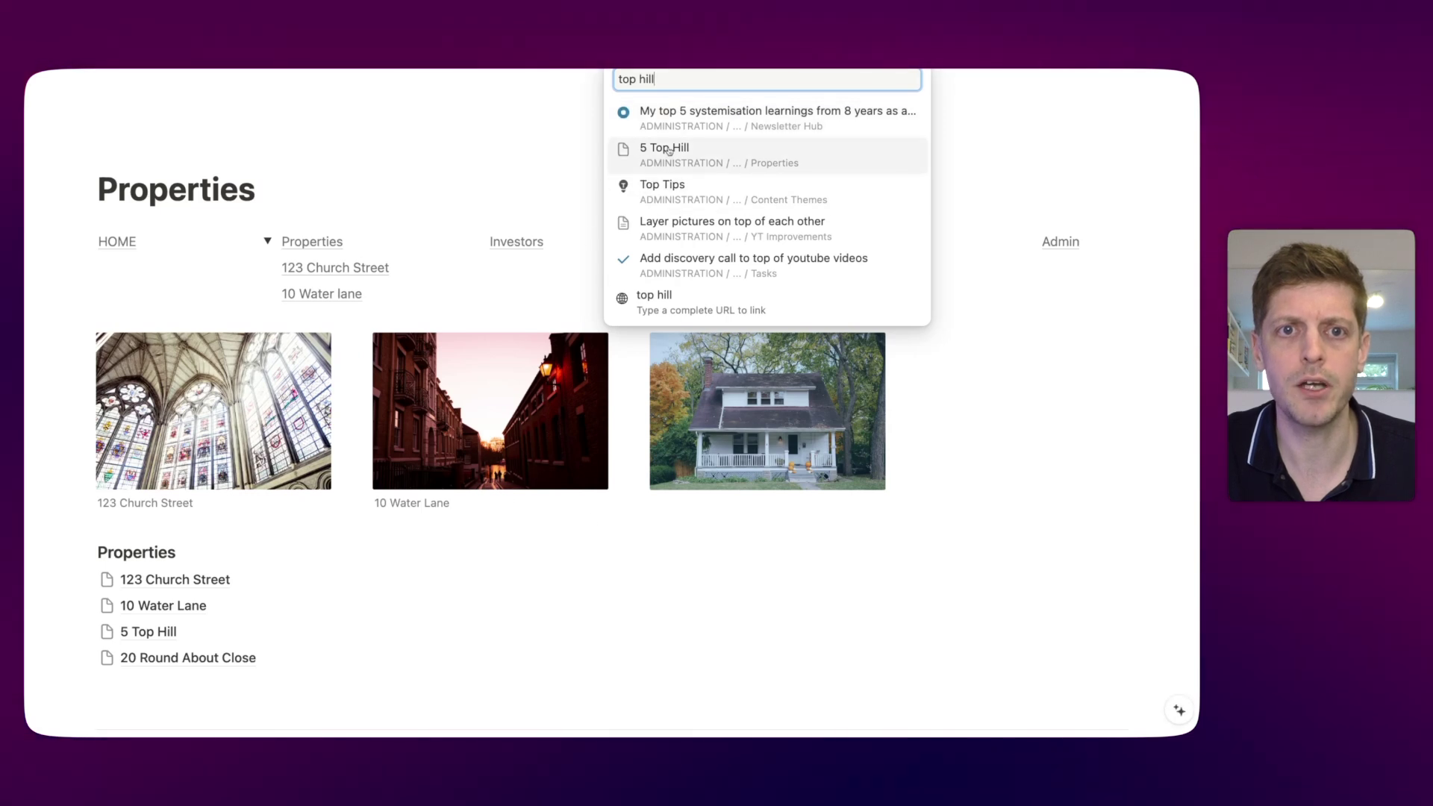
left_click(670, 150)
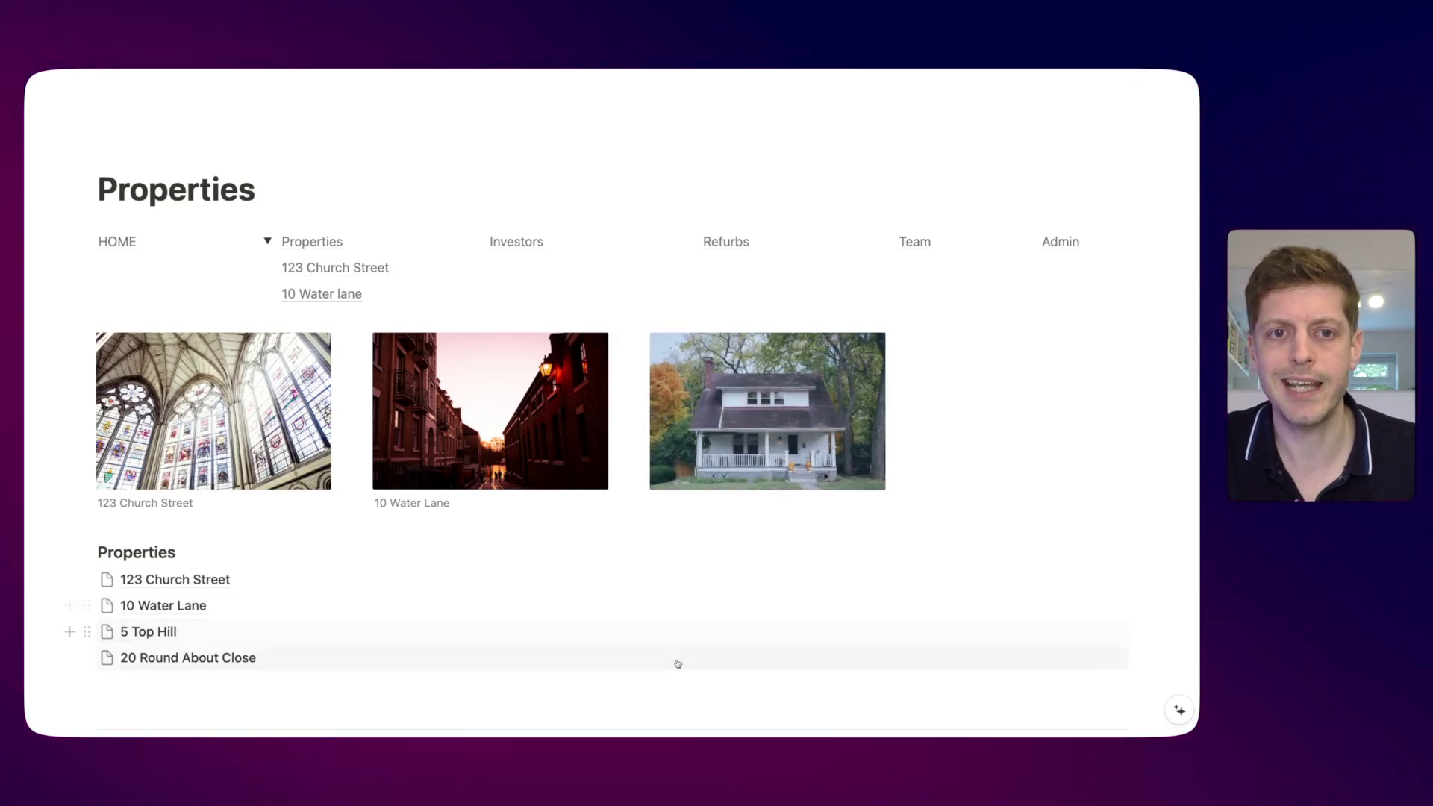
left_click(734, 438)
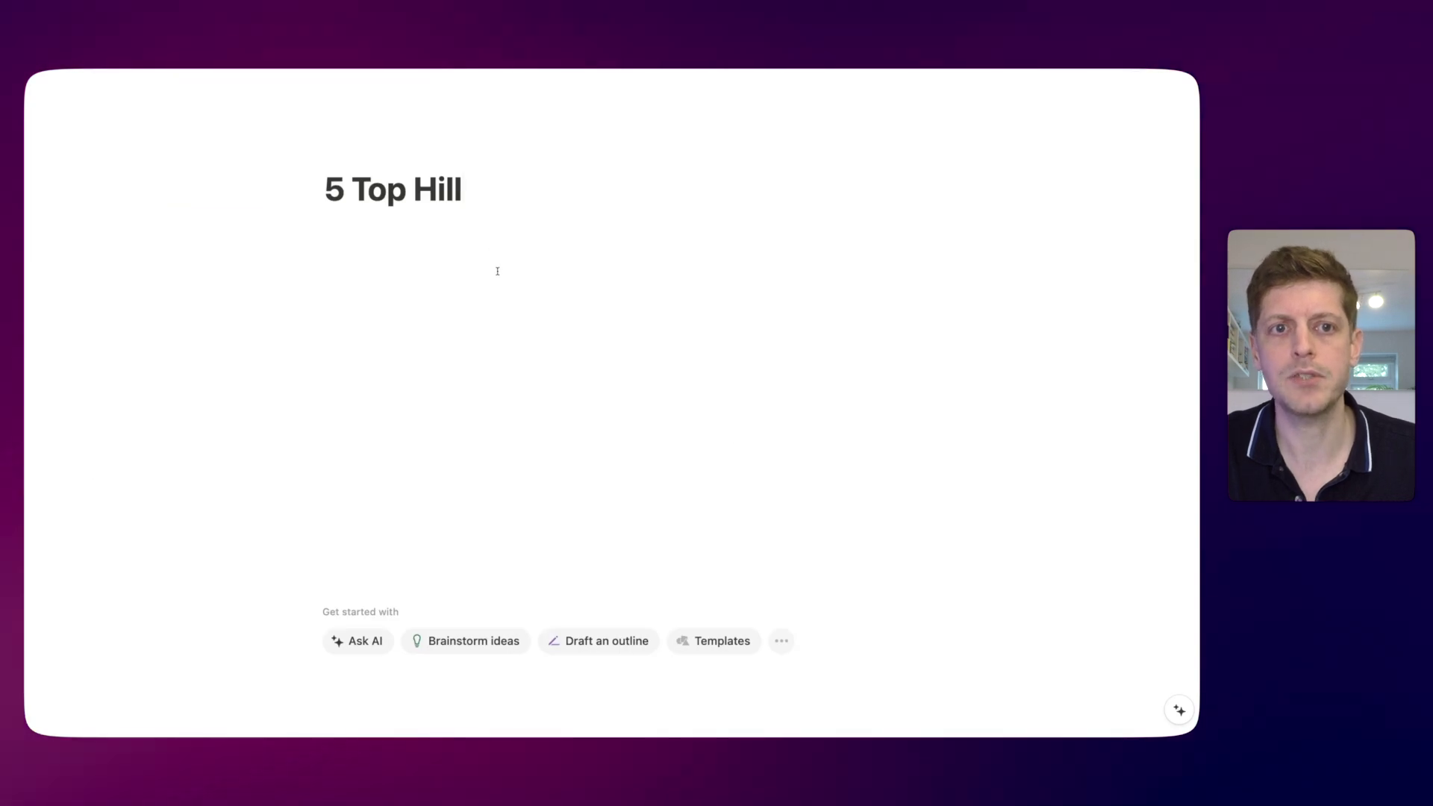
key("super+bracketleft")
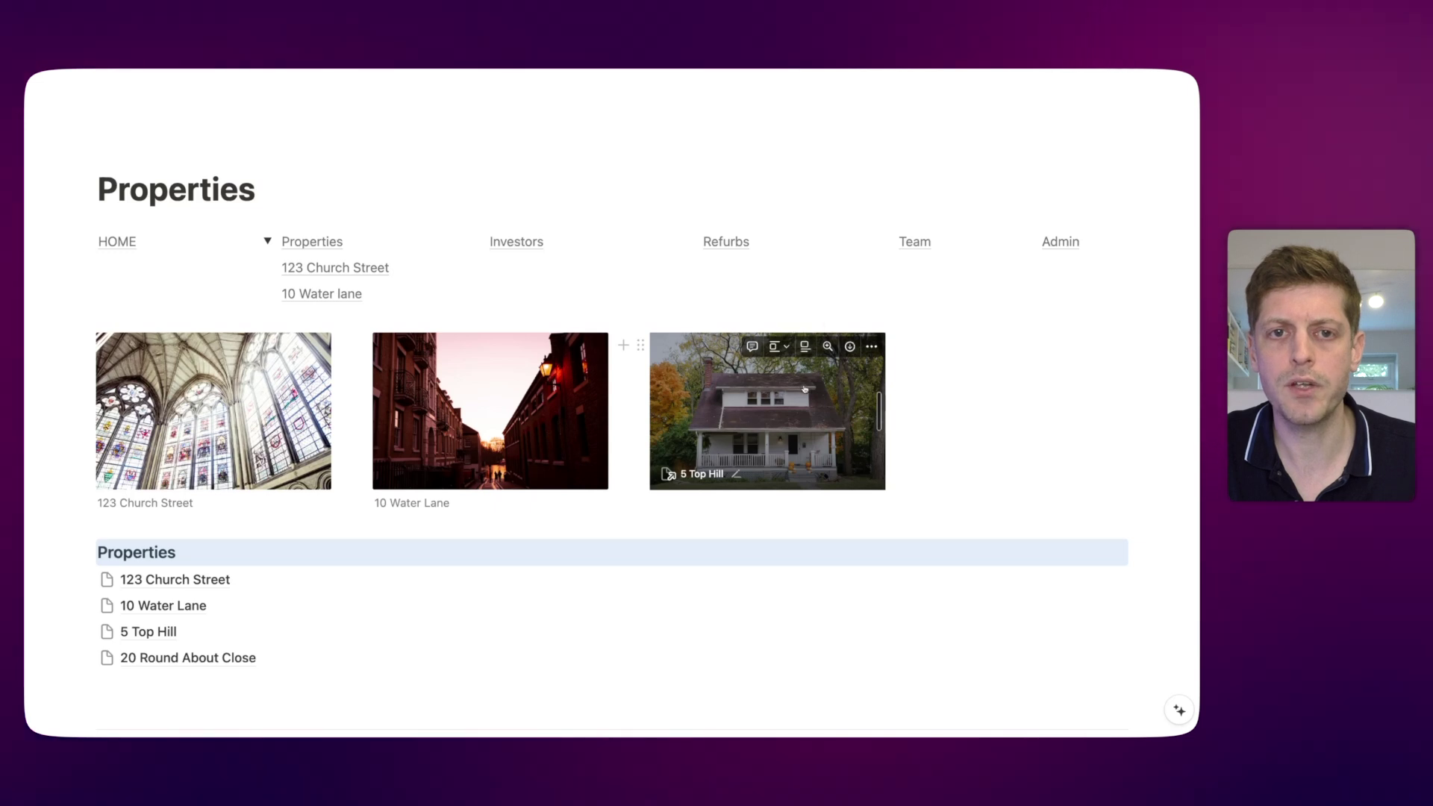
Caption the house image '5 Top Hill' and confirm it still opens the 5 Top Hill page
left_click(805, 346)
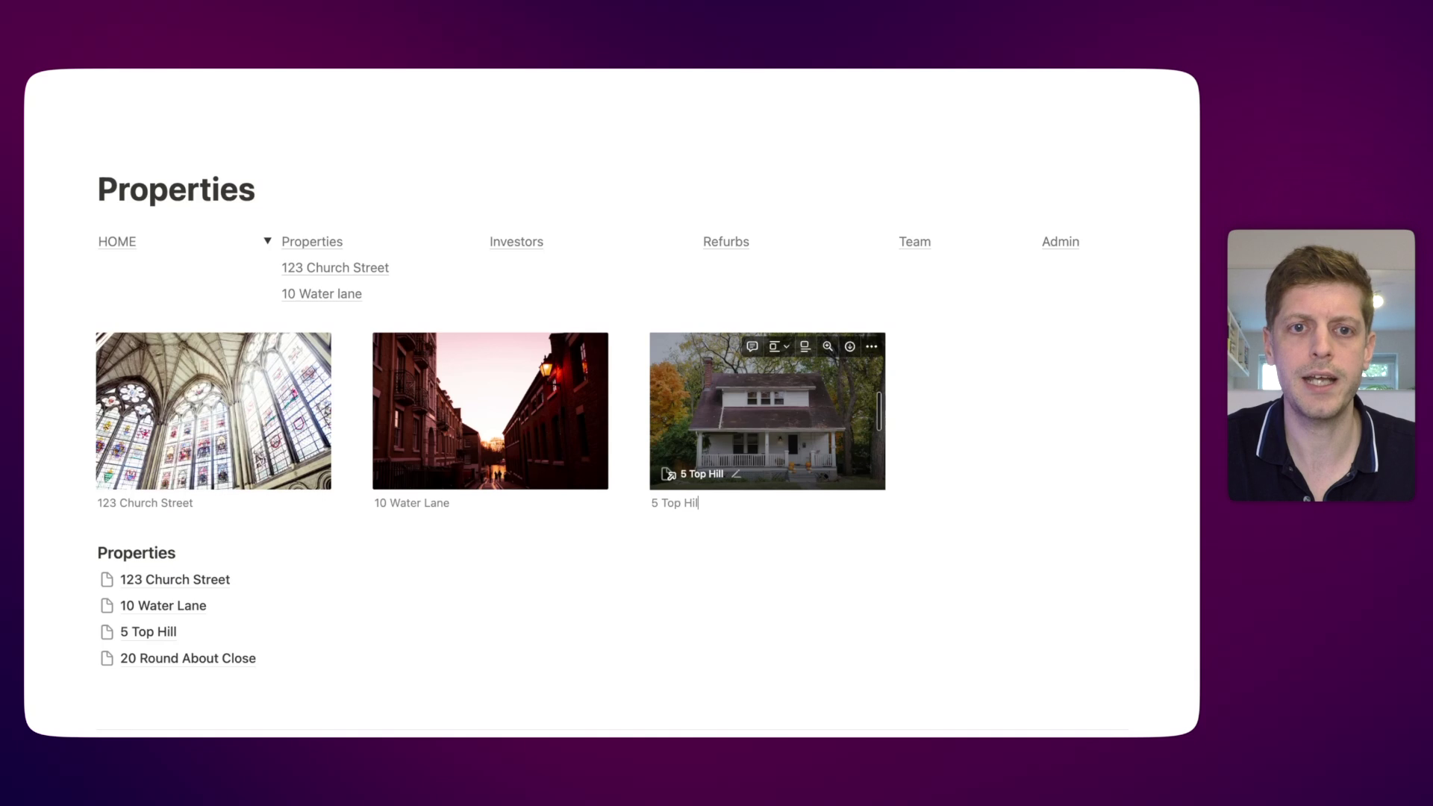
scroll(378, 694, "down", 1)
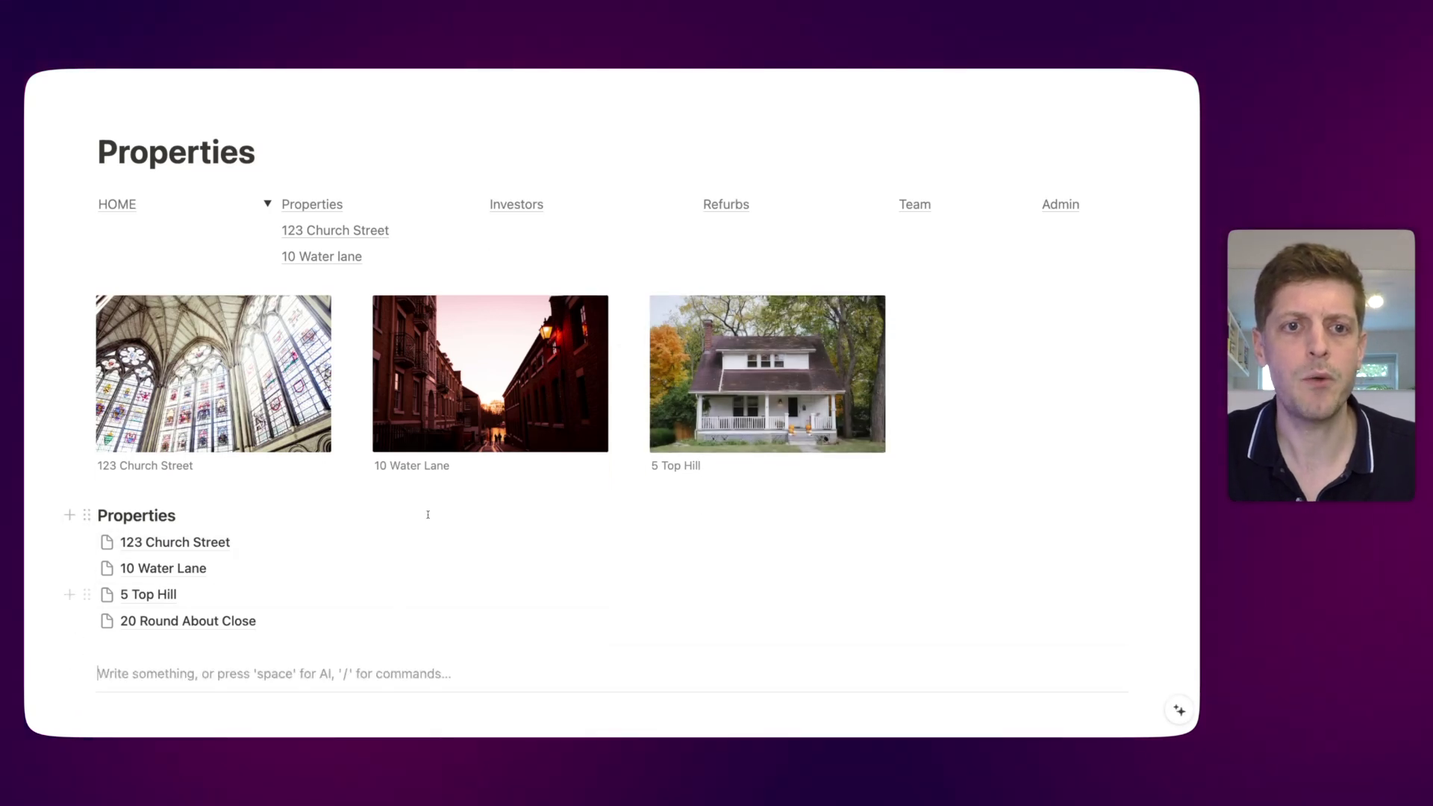
scroll(412, 542, "up", 1)
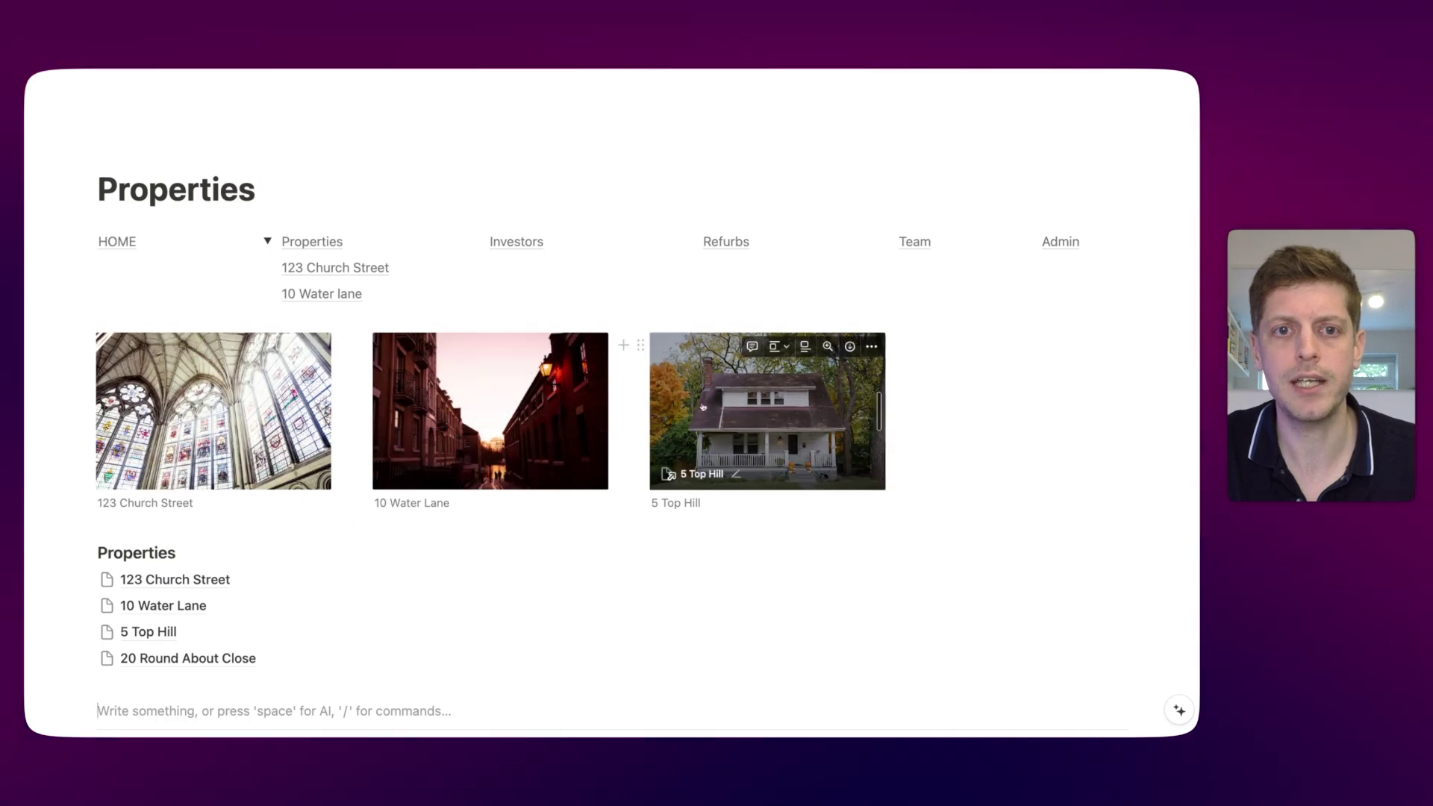
left_click(702, 403)
key("super+bracketleft")
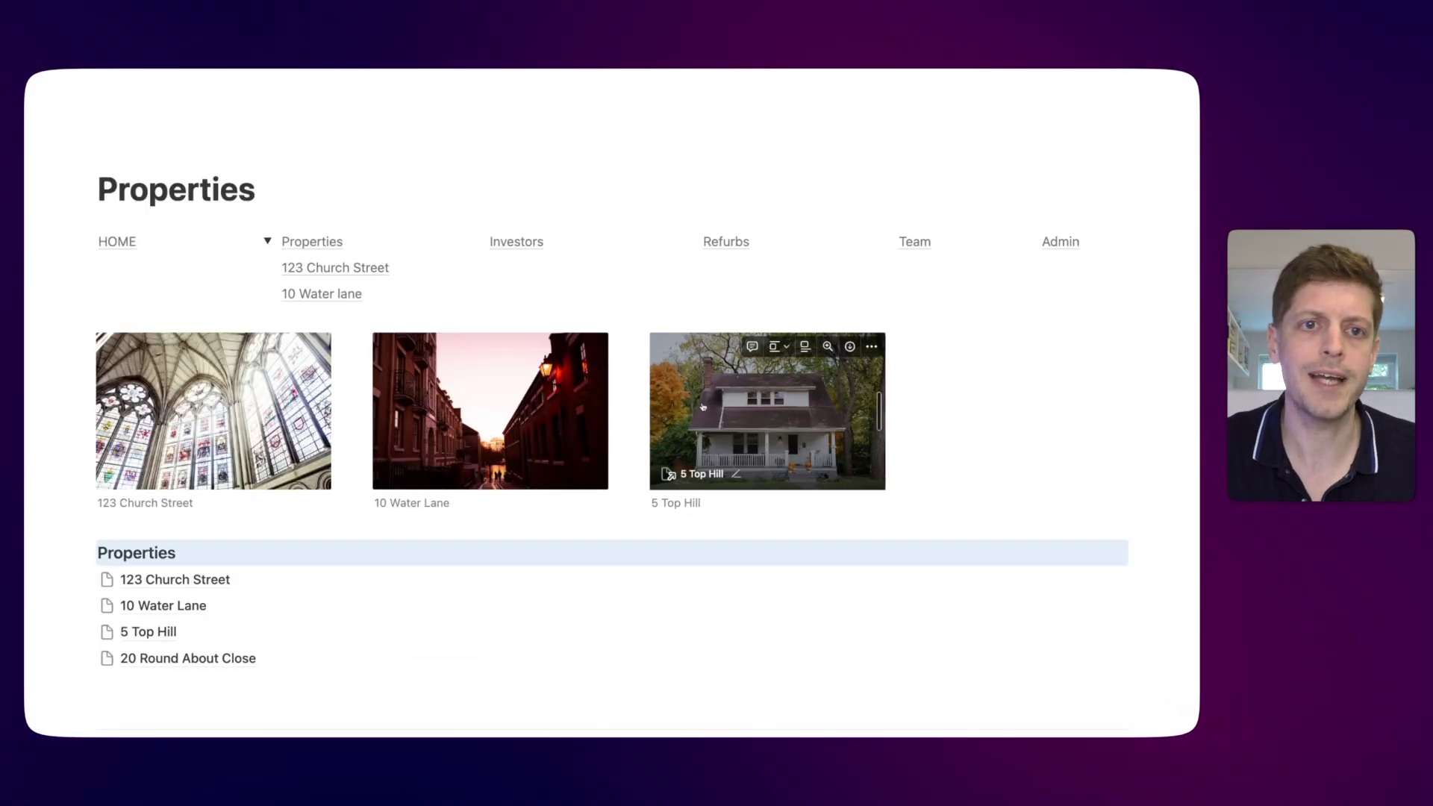